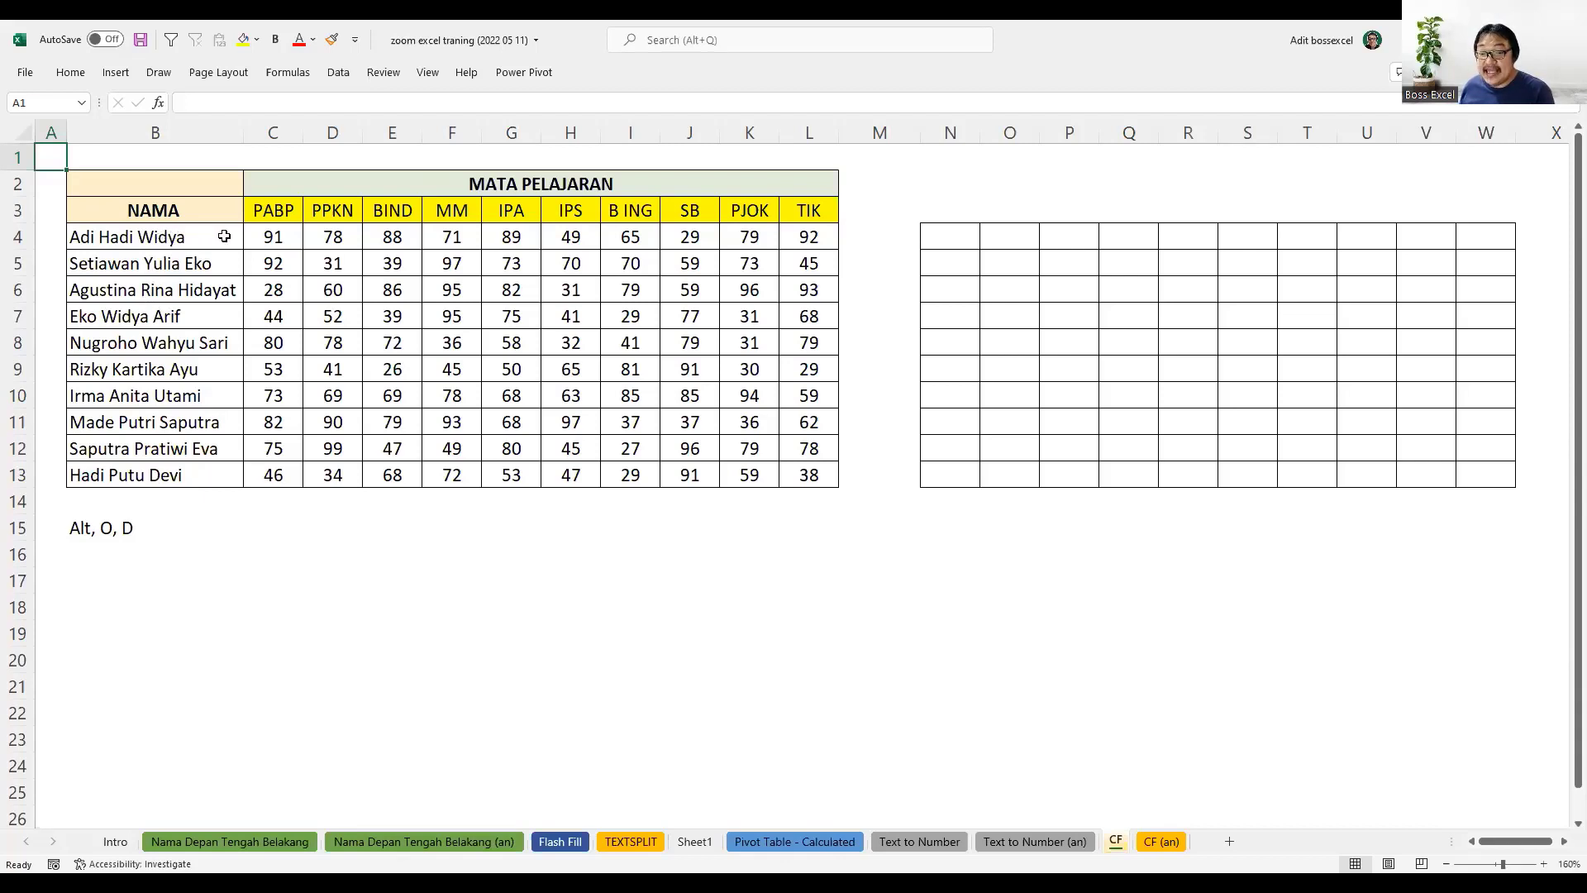
- Fill the highest score in row 4, cell L4, with yellow
click(97, 241)
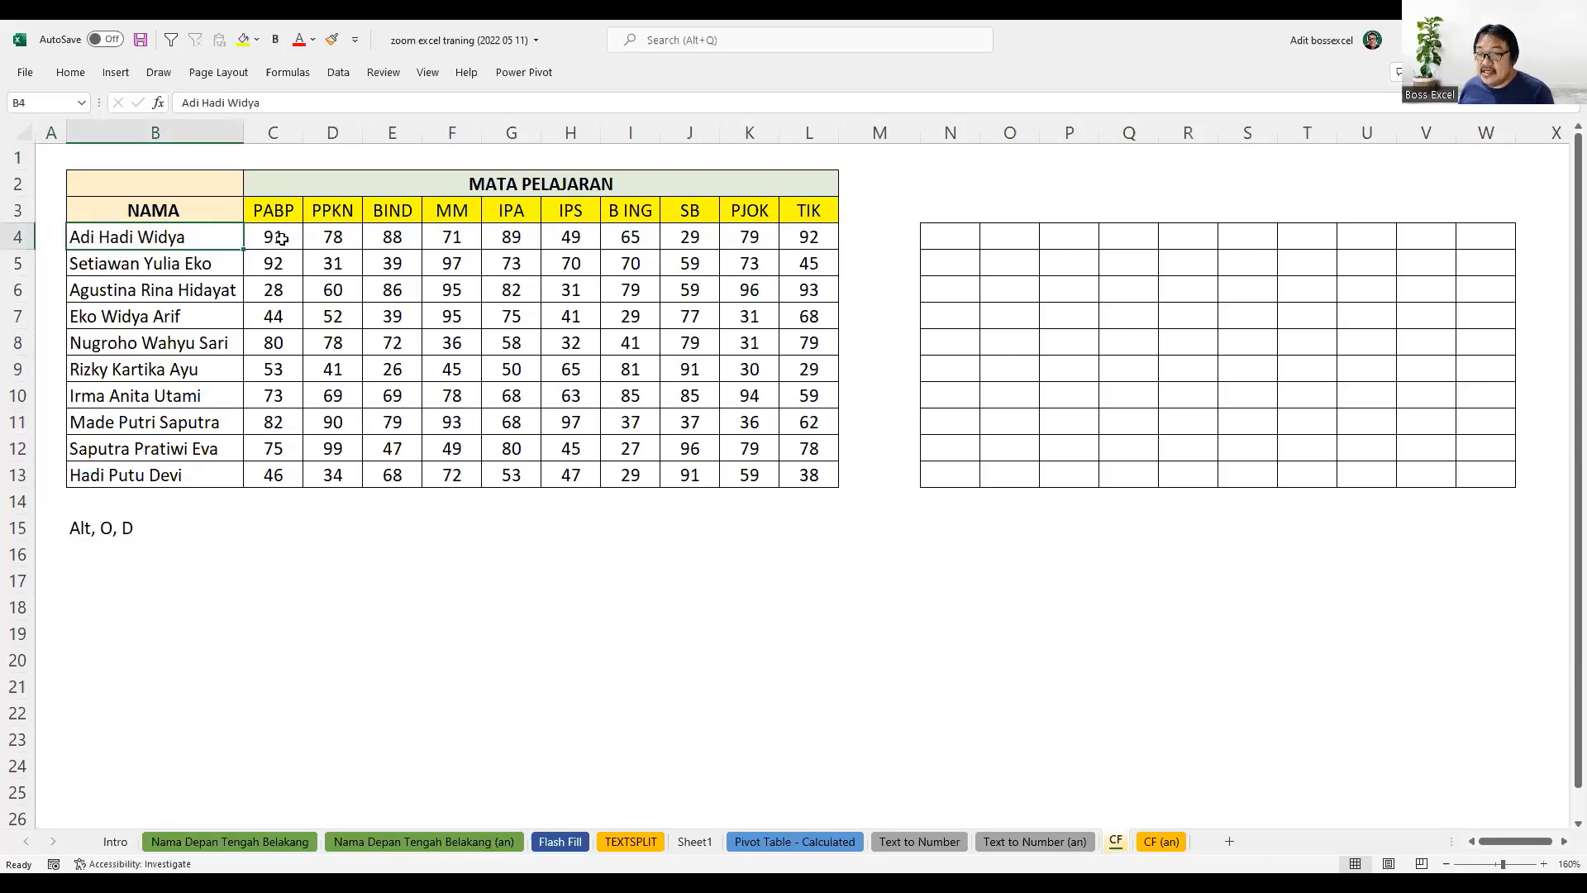
drag(281, 239, 790, 246)
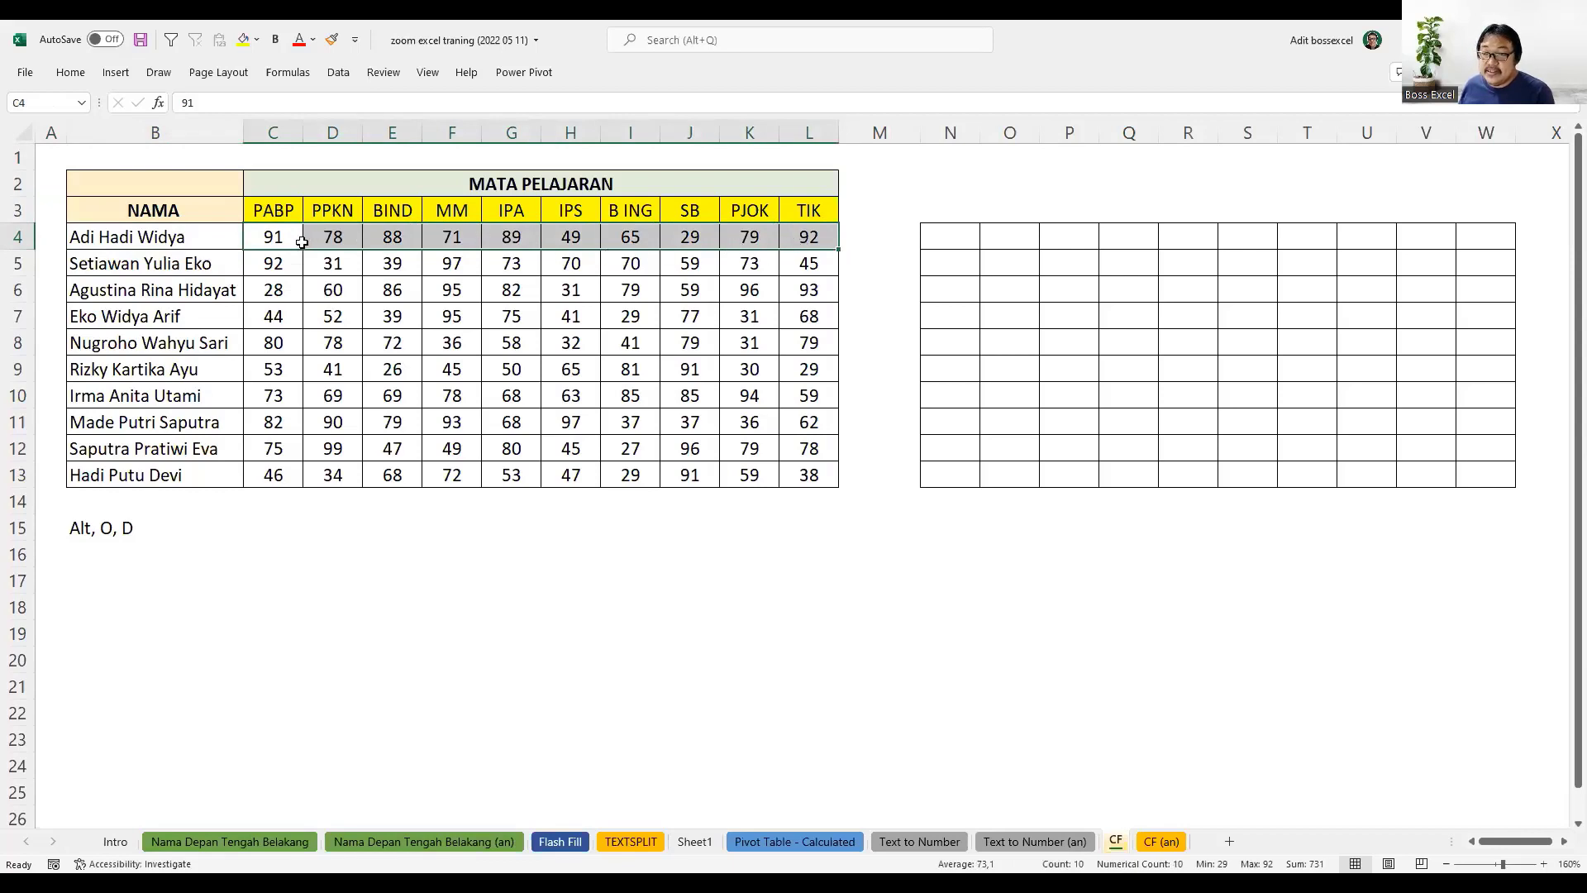
drag(270, 242, 803, 248)
click(806, 241)
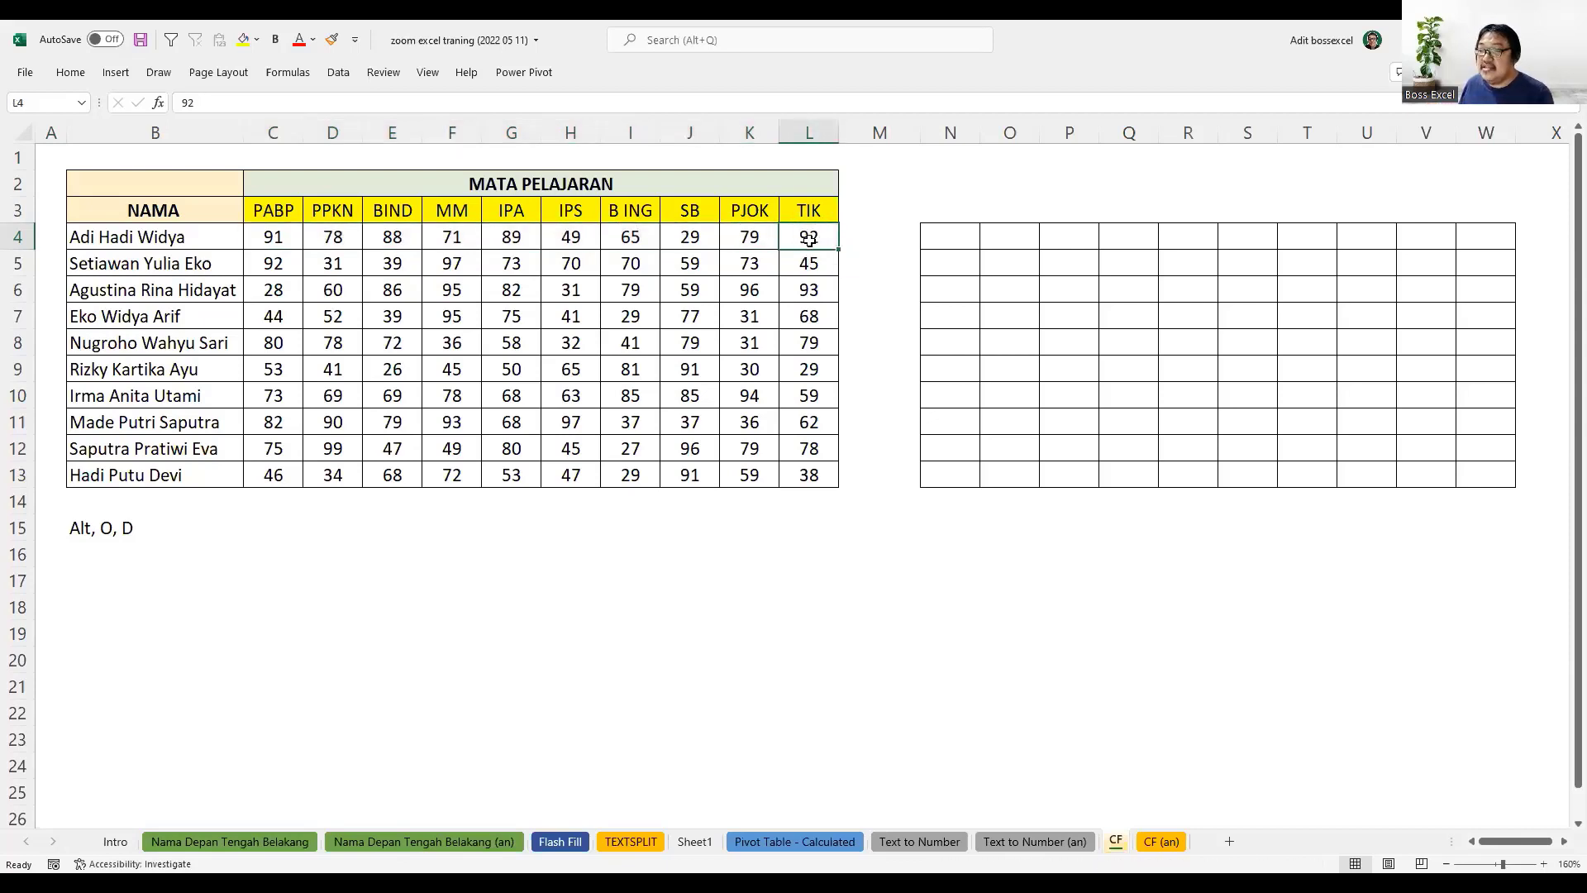
click(242, 40)
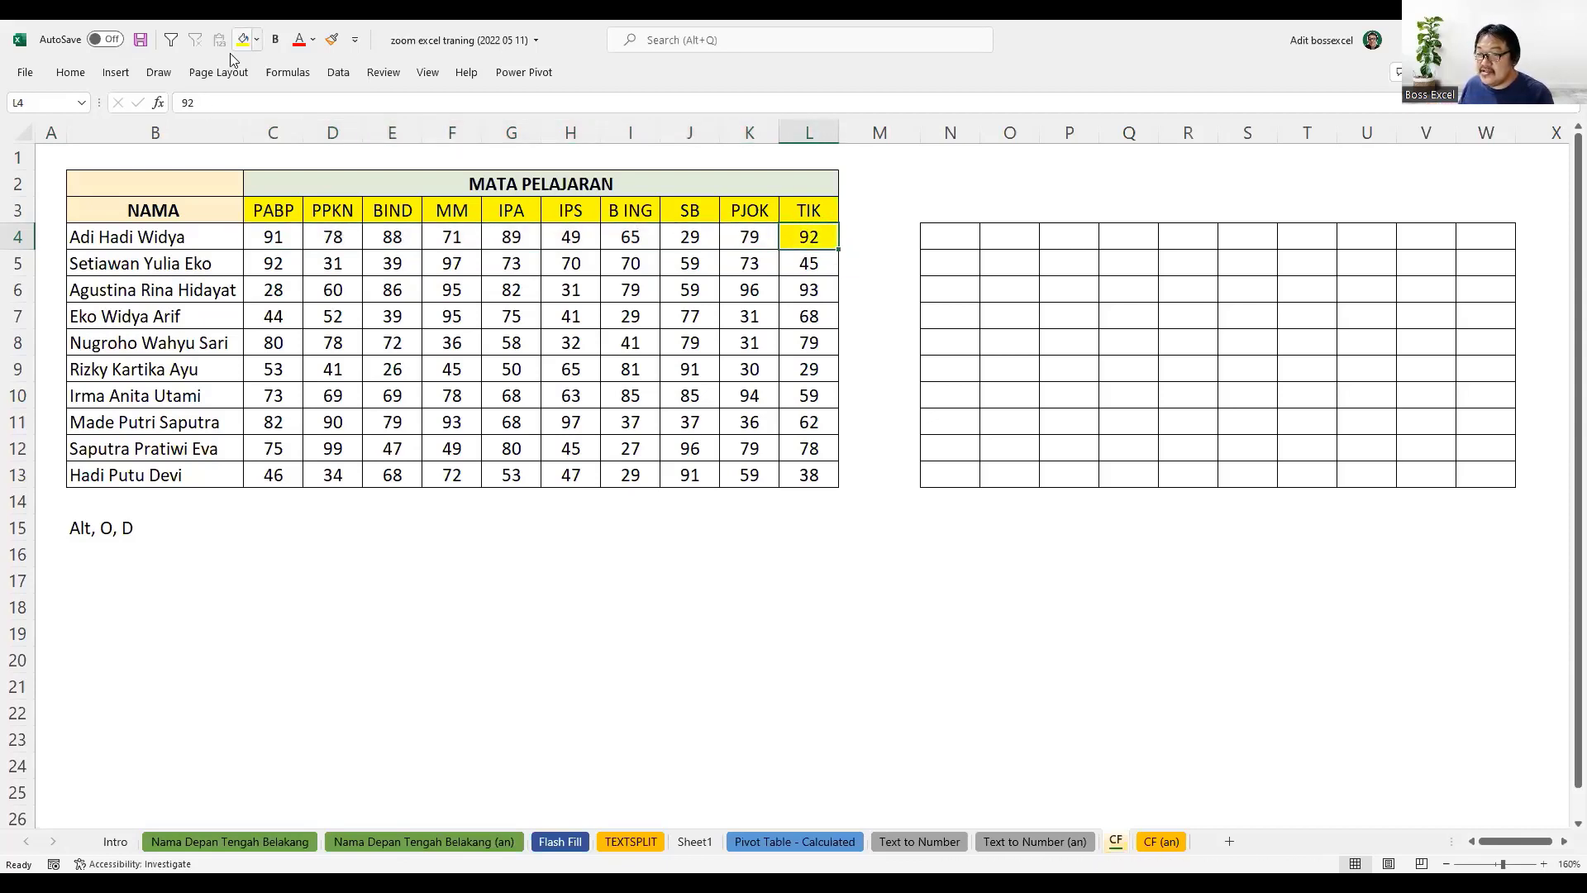
- Fill the highest scores in rows 5 and 6, cells F5 and K6, with yellow
drag(260, 261, 798, 269)
click(455, 263)
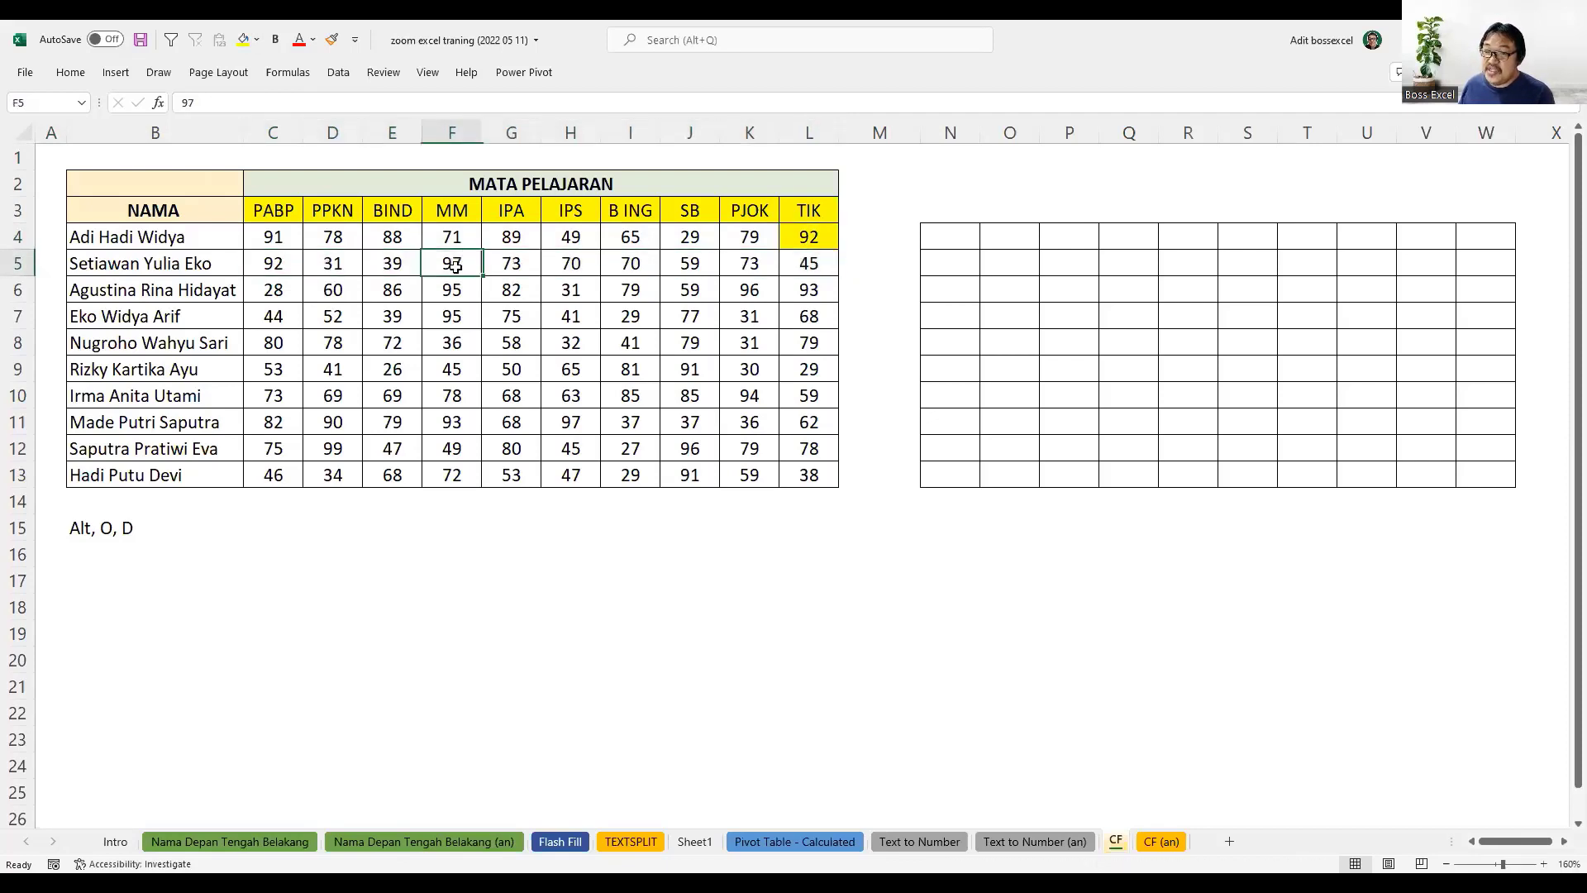
click(242, 40)
drag(280, 290, 786, 286)
click(754, 291)
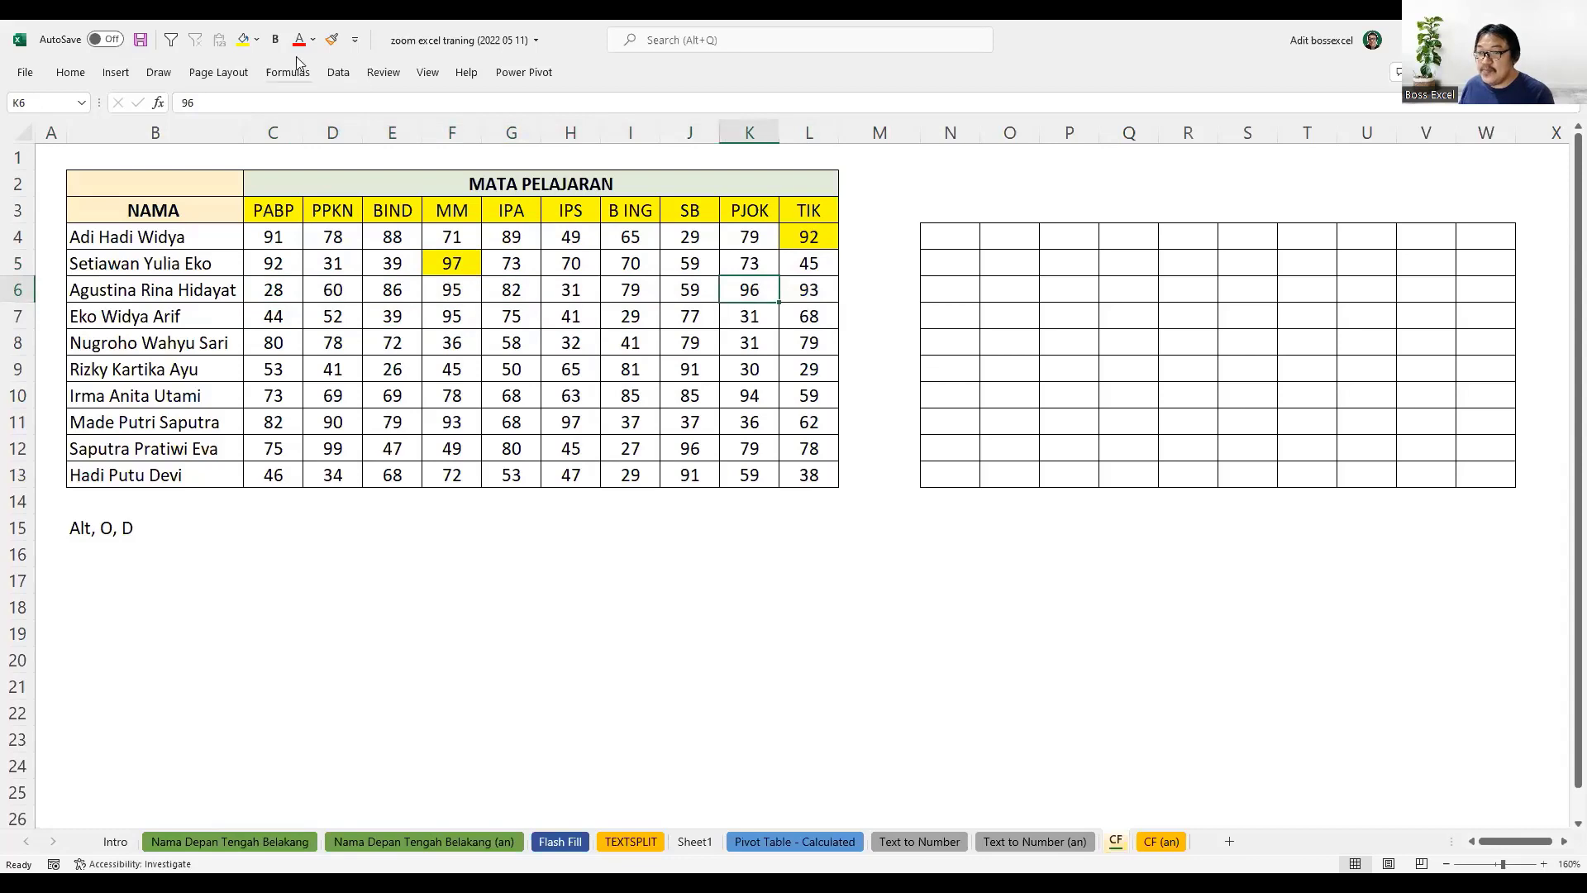
click(242, 40)
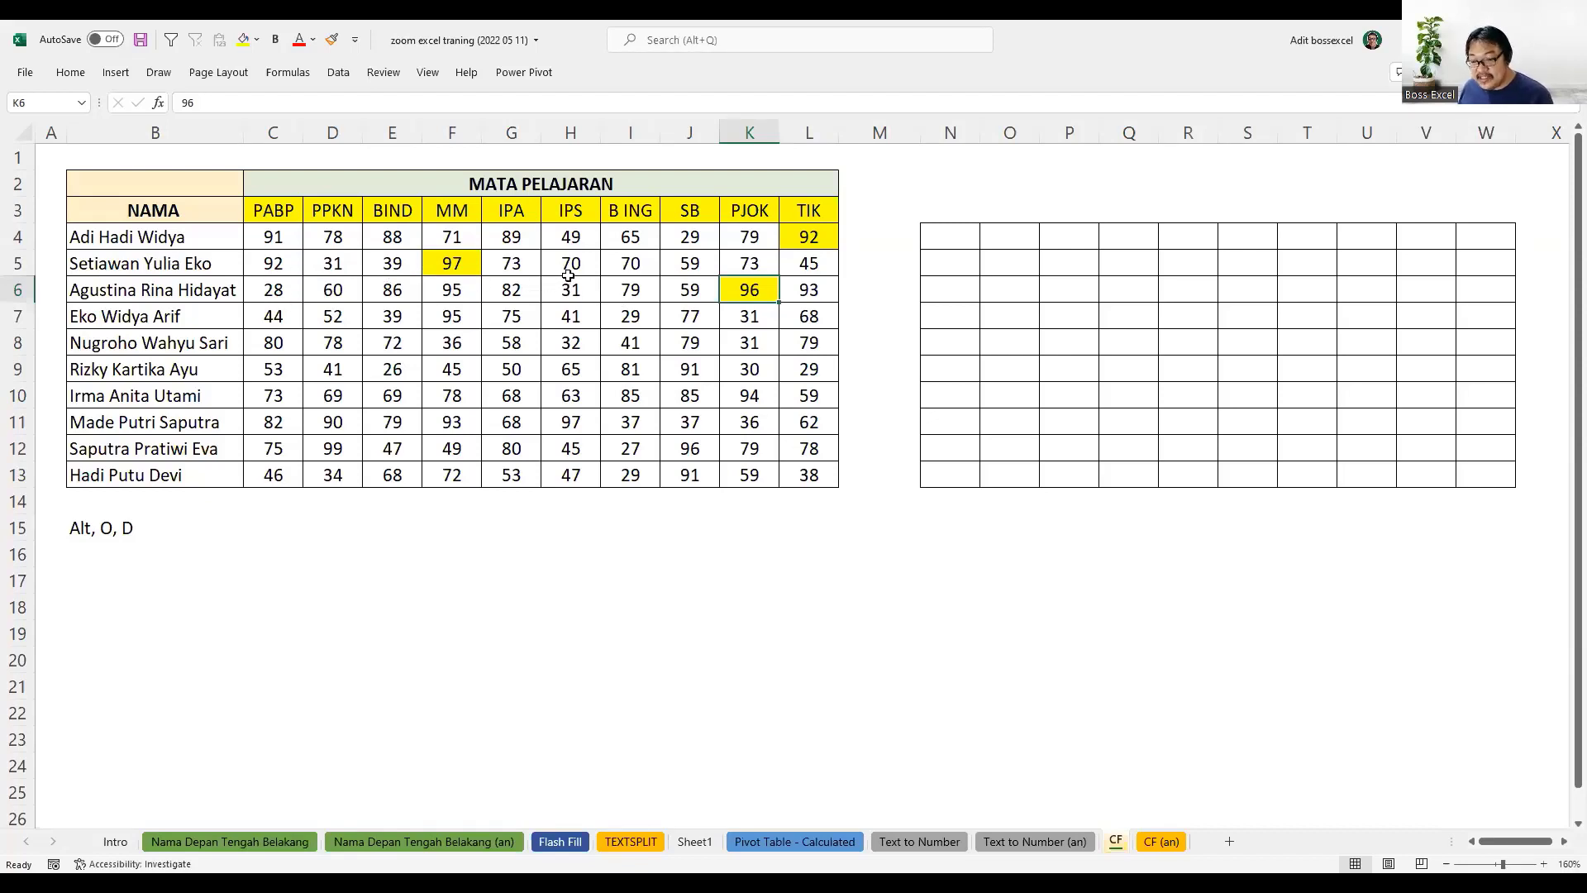
- Undo the three manual yellow fills in the score table
key(ctrl+z)
key(ctrl+z)
key(ctrl+z)
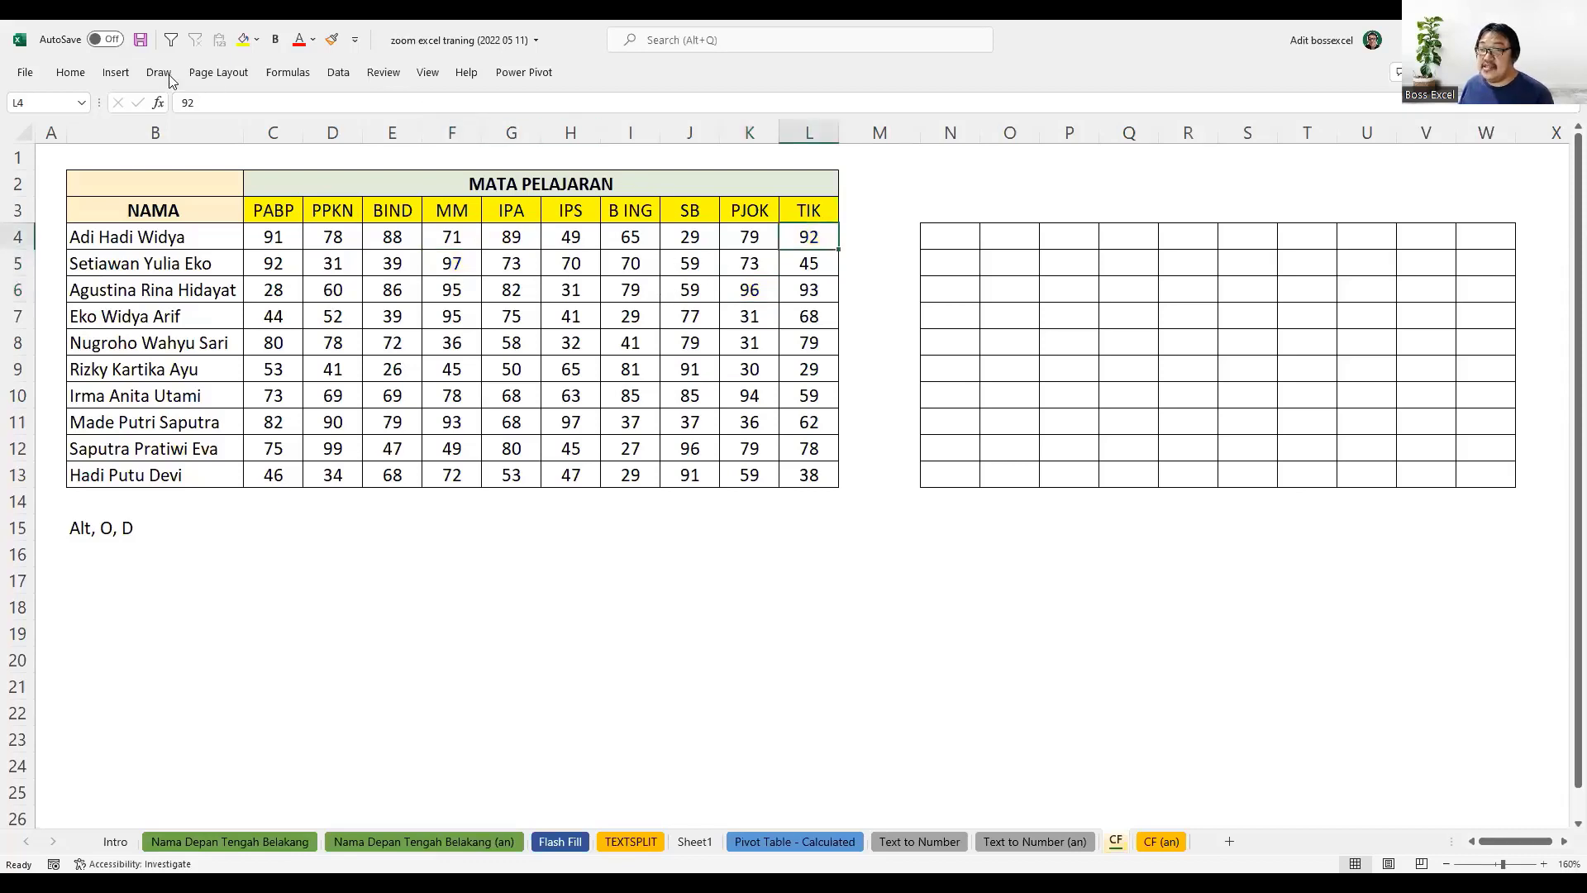
click(70, 72)
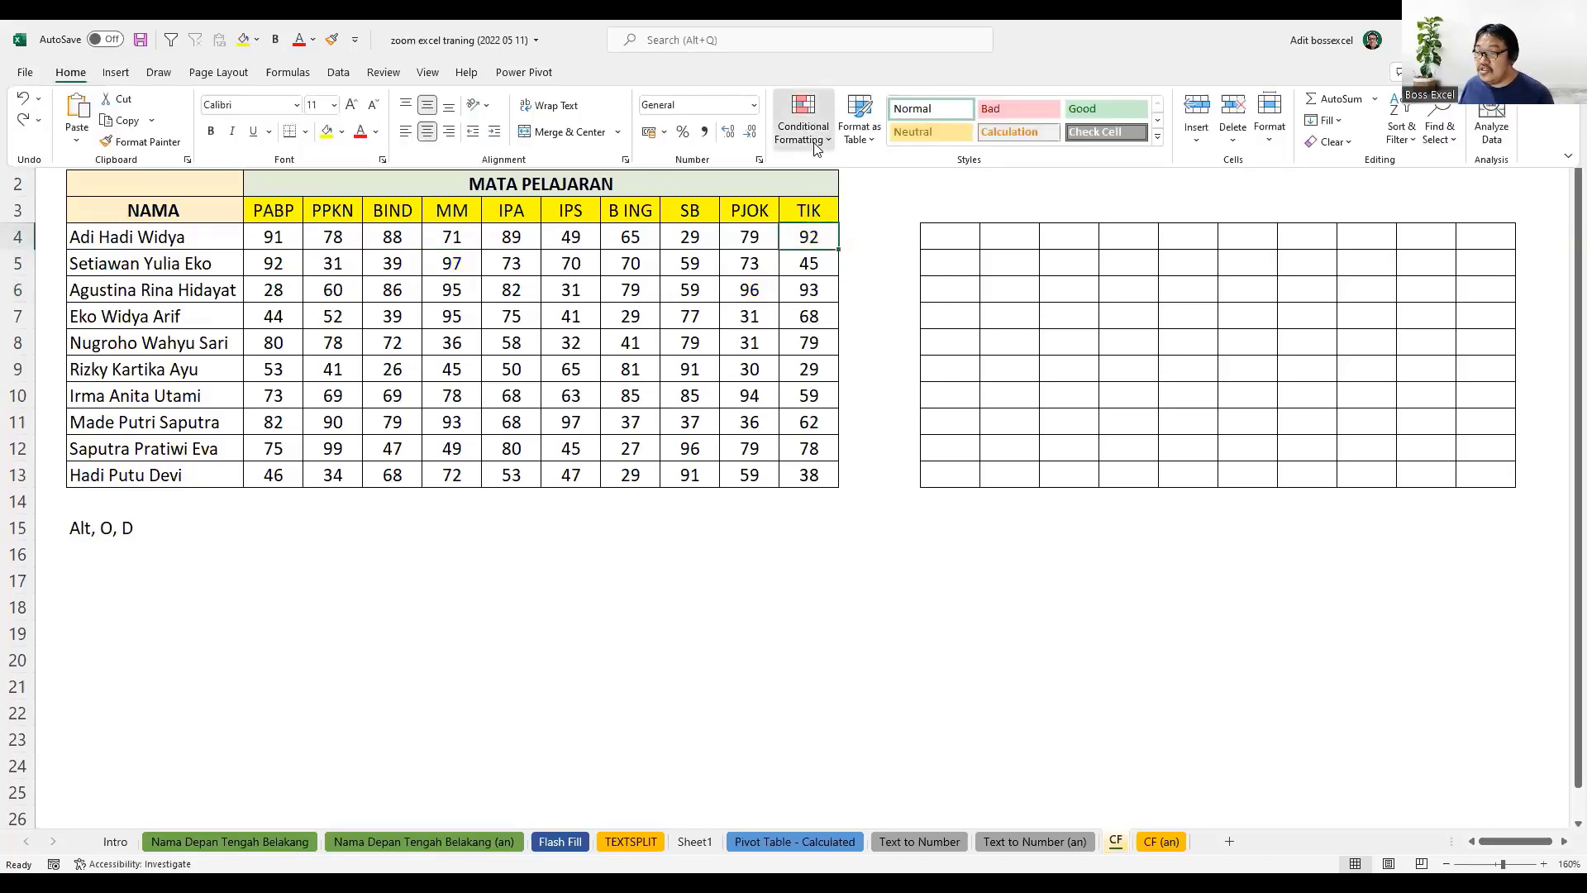
click(815, 147)
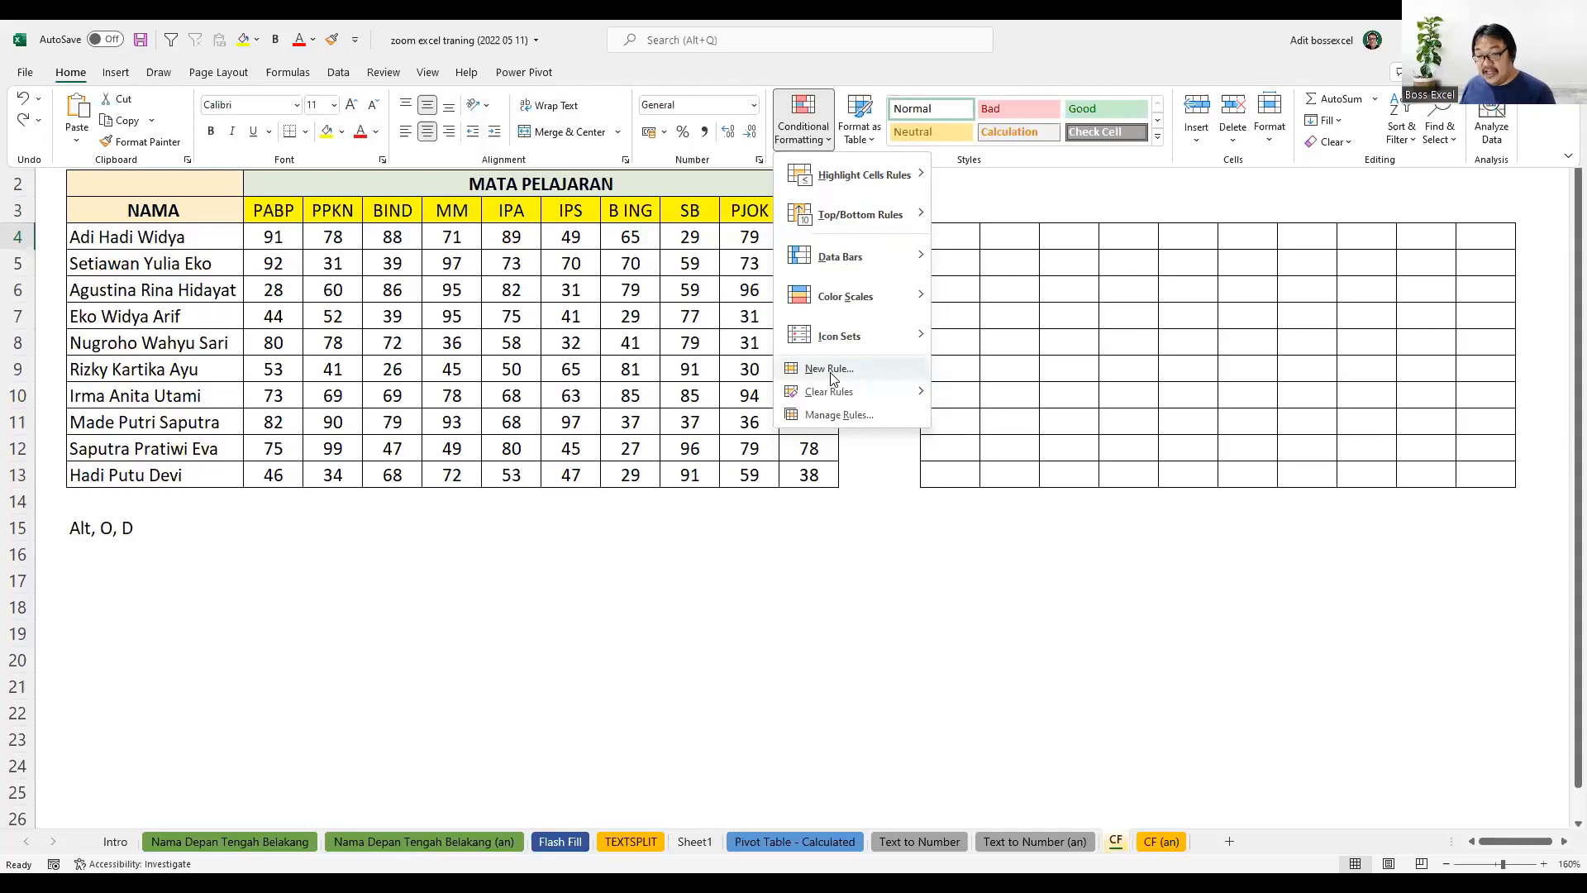
key(n)
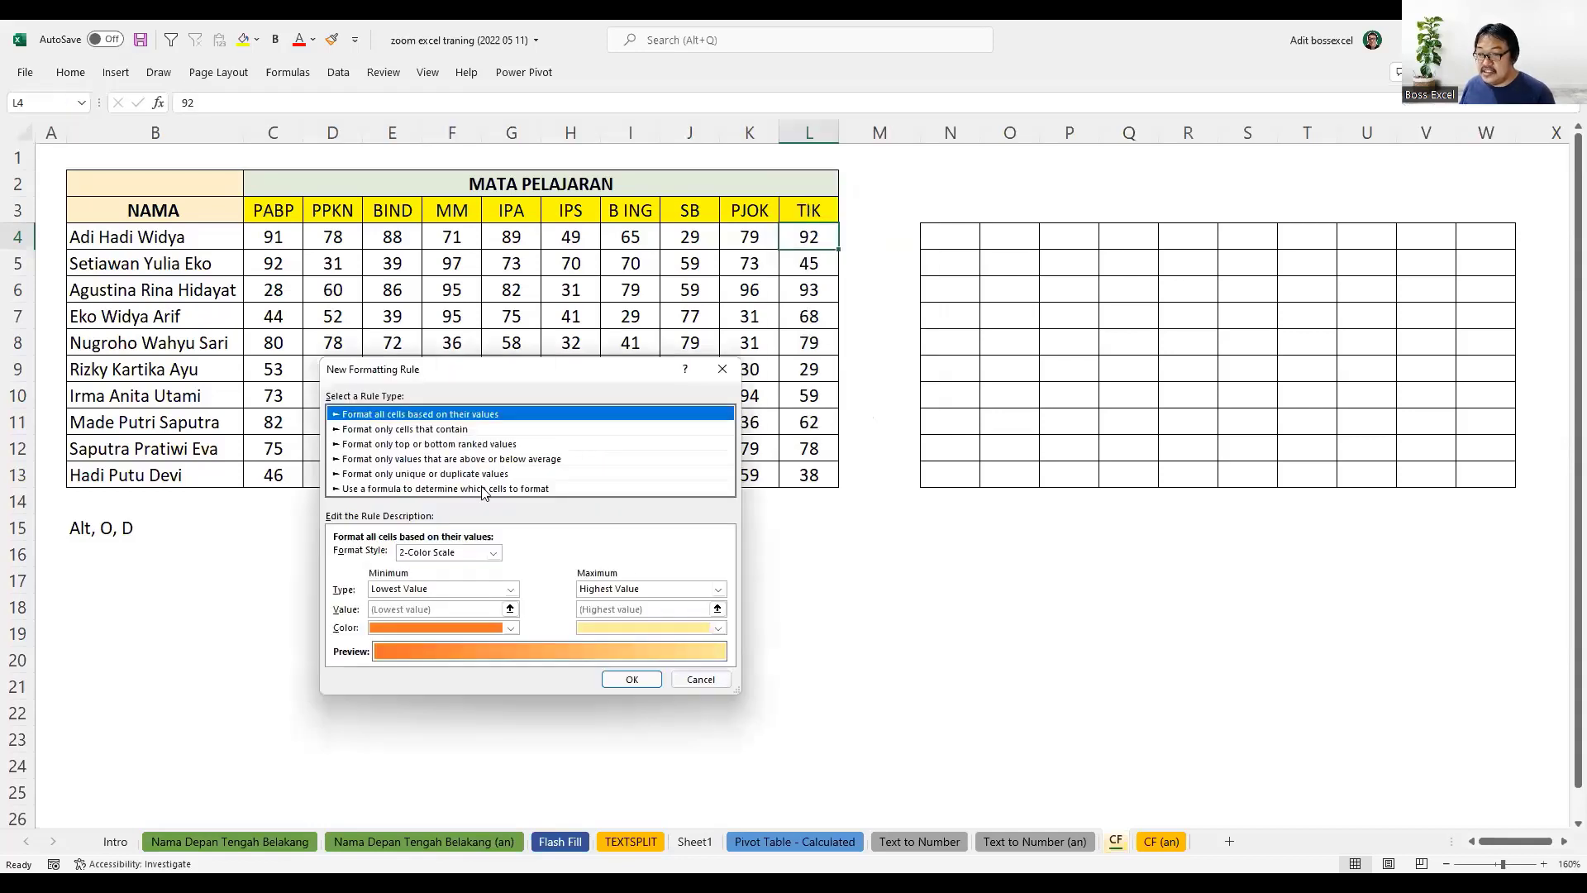
click(483, 489)
click(371, 555)
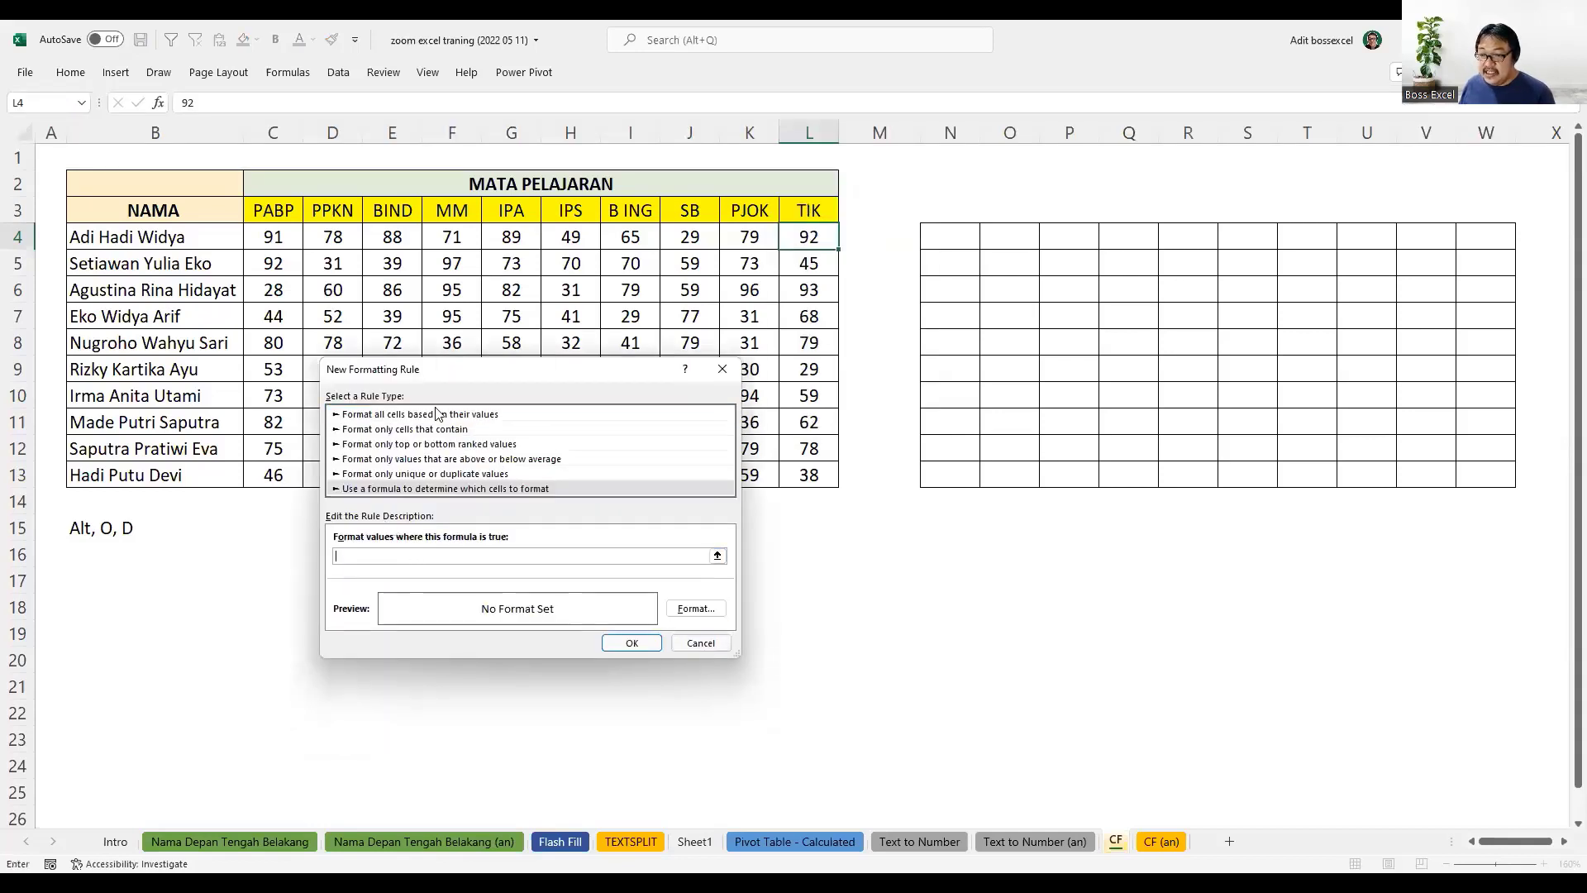
drag(457, 378, 492, 217)
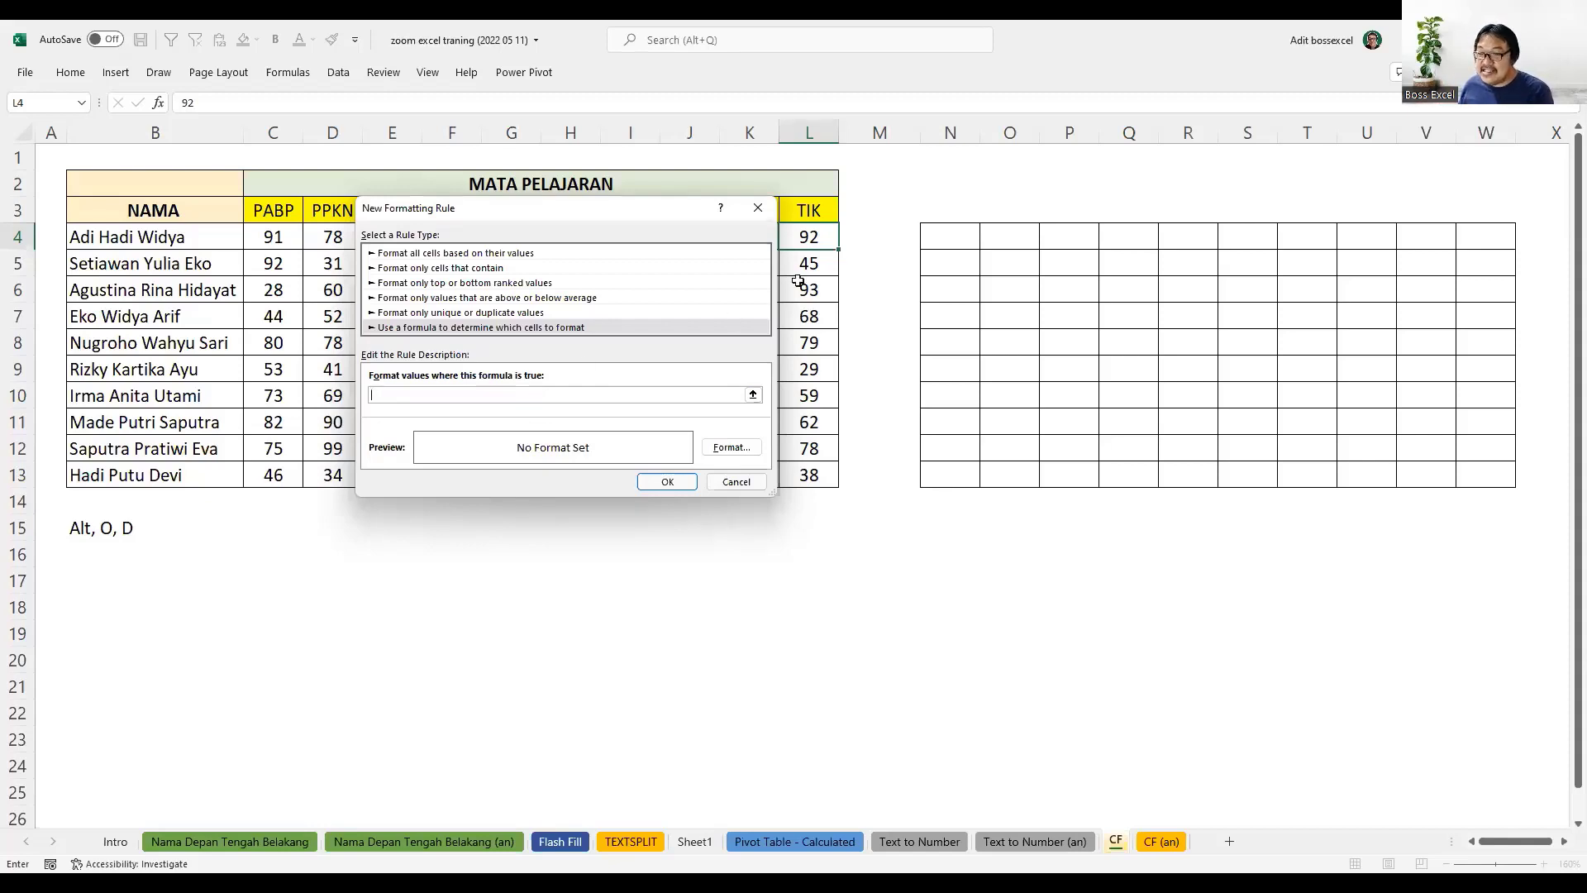
click(754, 210)
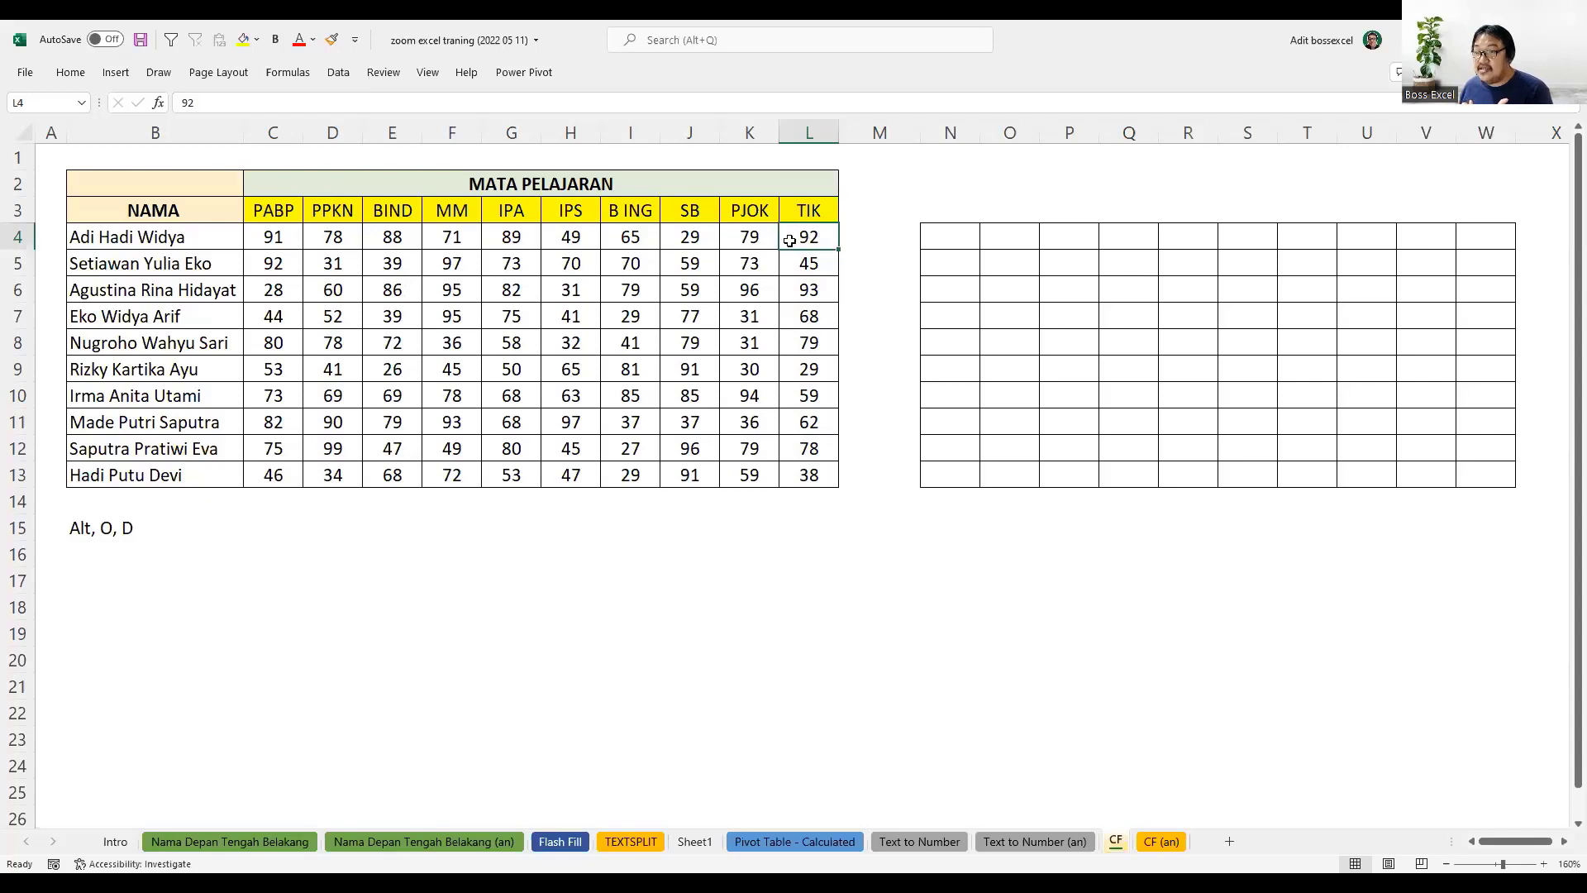
- Select the empty bordered grid N4:W13 beside the score table
drag(765, 237, 270, 236)
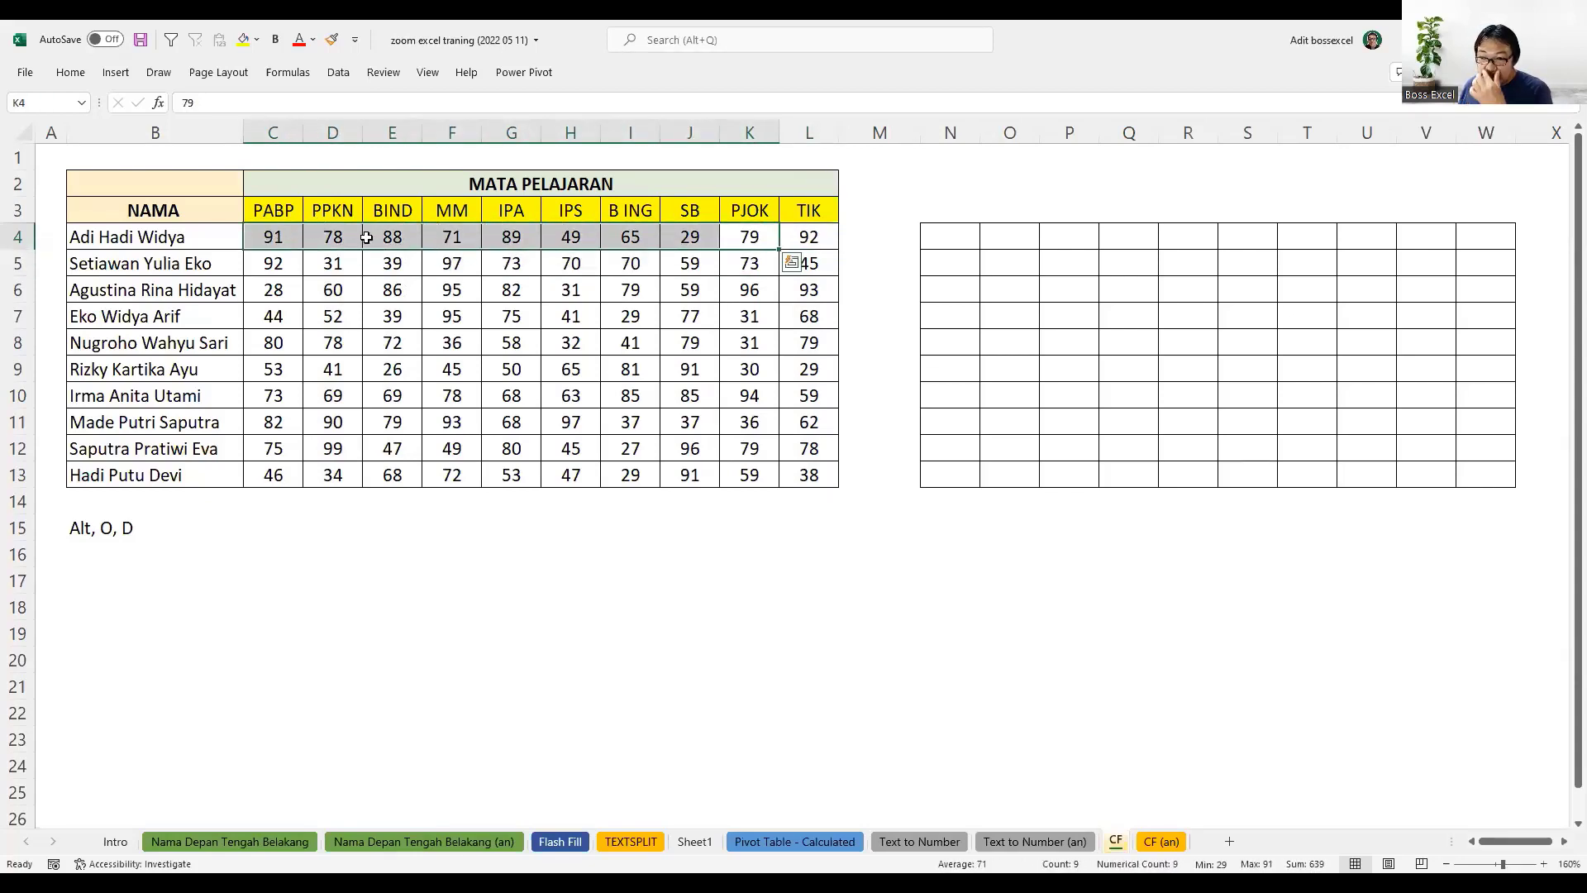
click(606, 580)
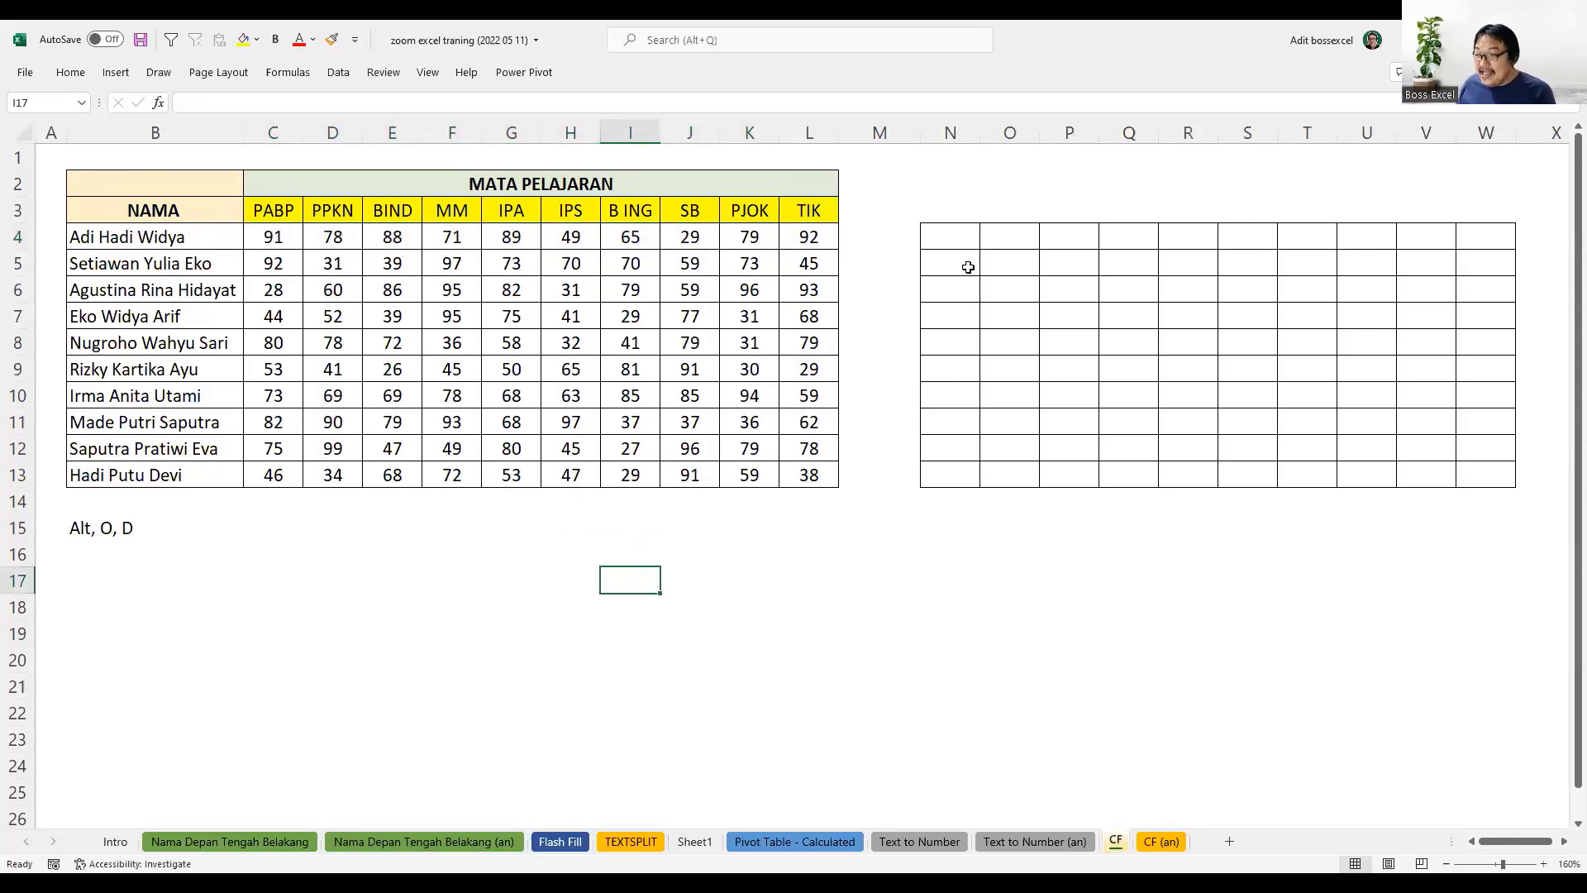
click(949, 235)
drag(1011, 307, 1472, 465)
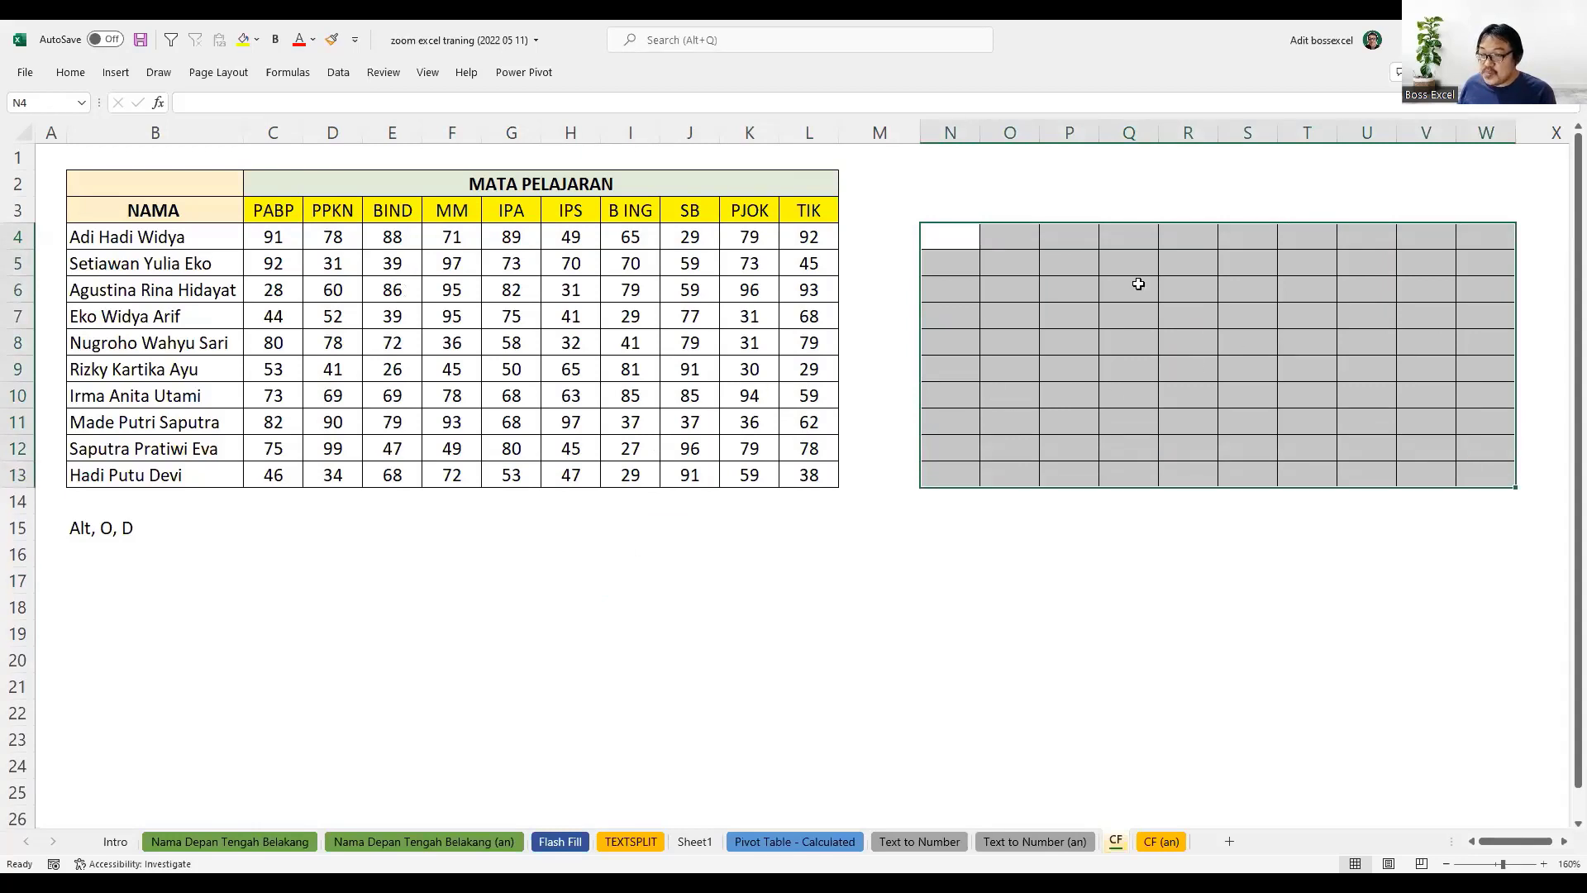
drag(939, 233, 1472, 479)
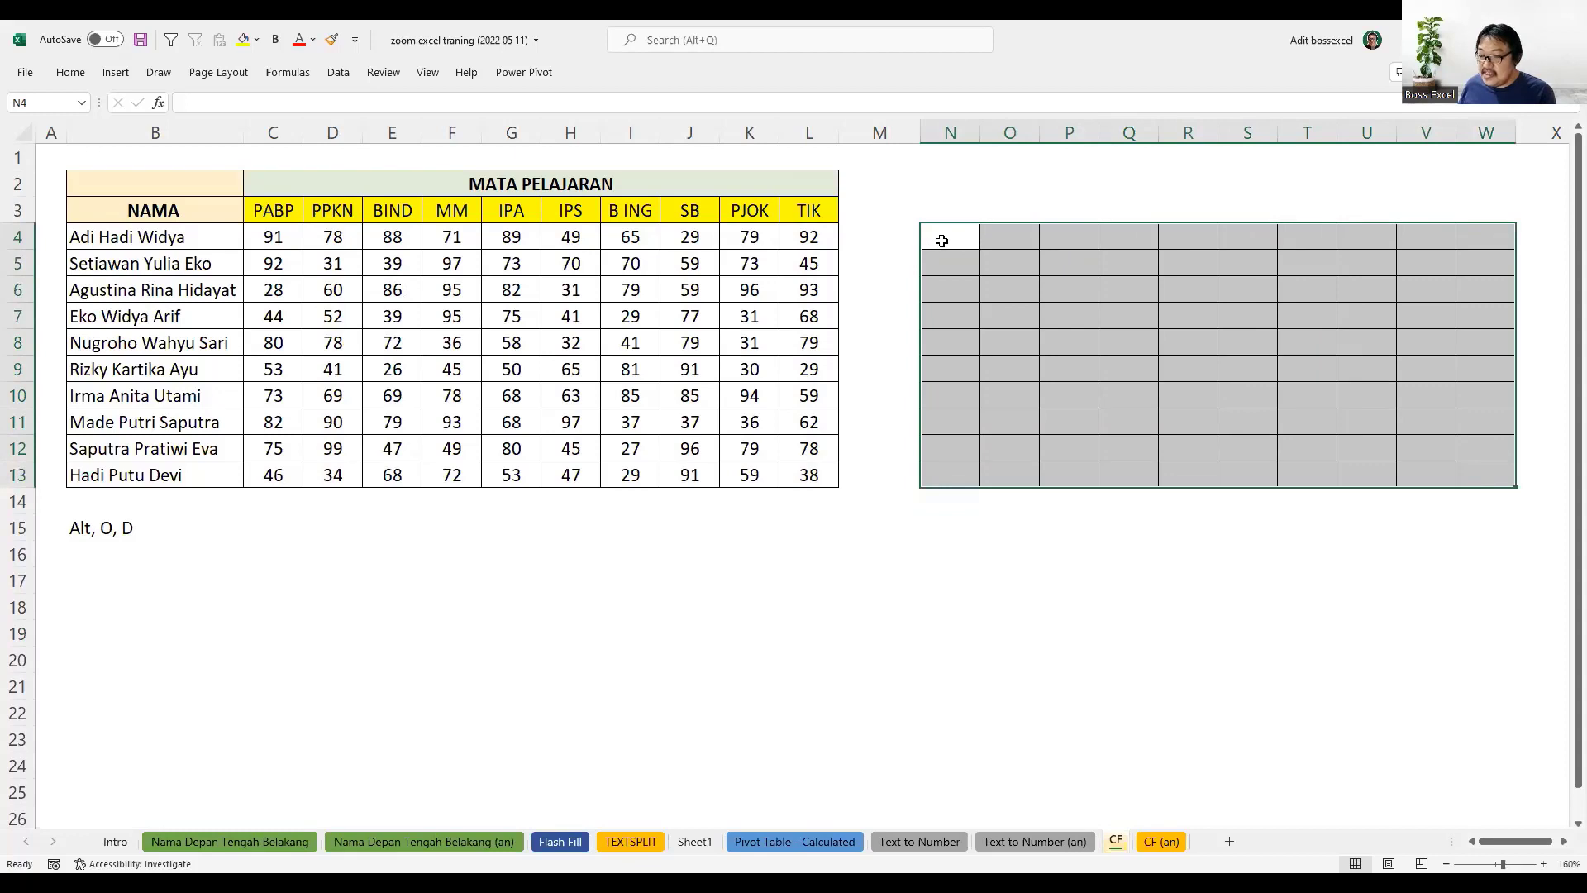
drag(947, 236, 1487, 470)
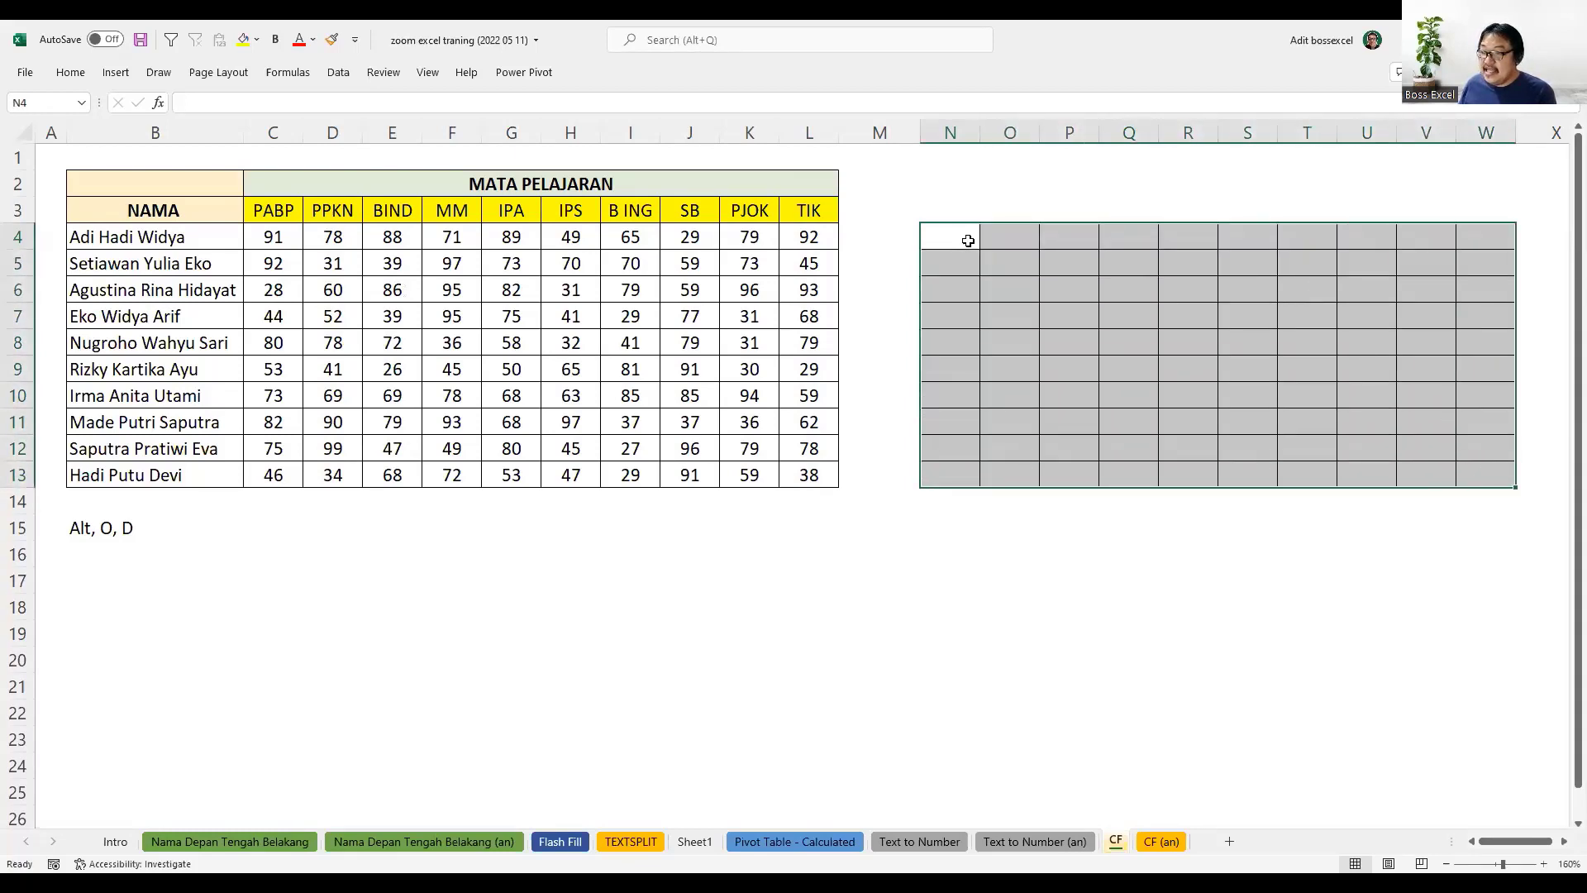
- Draw red ink circles and arrows linking cell N4 to C4 and cell W4 to L4
click(159, 73)
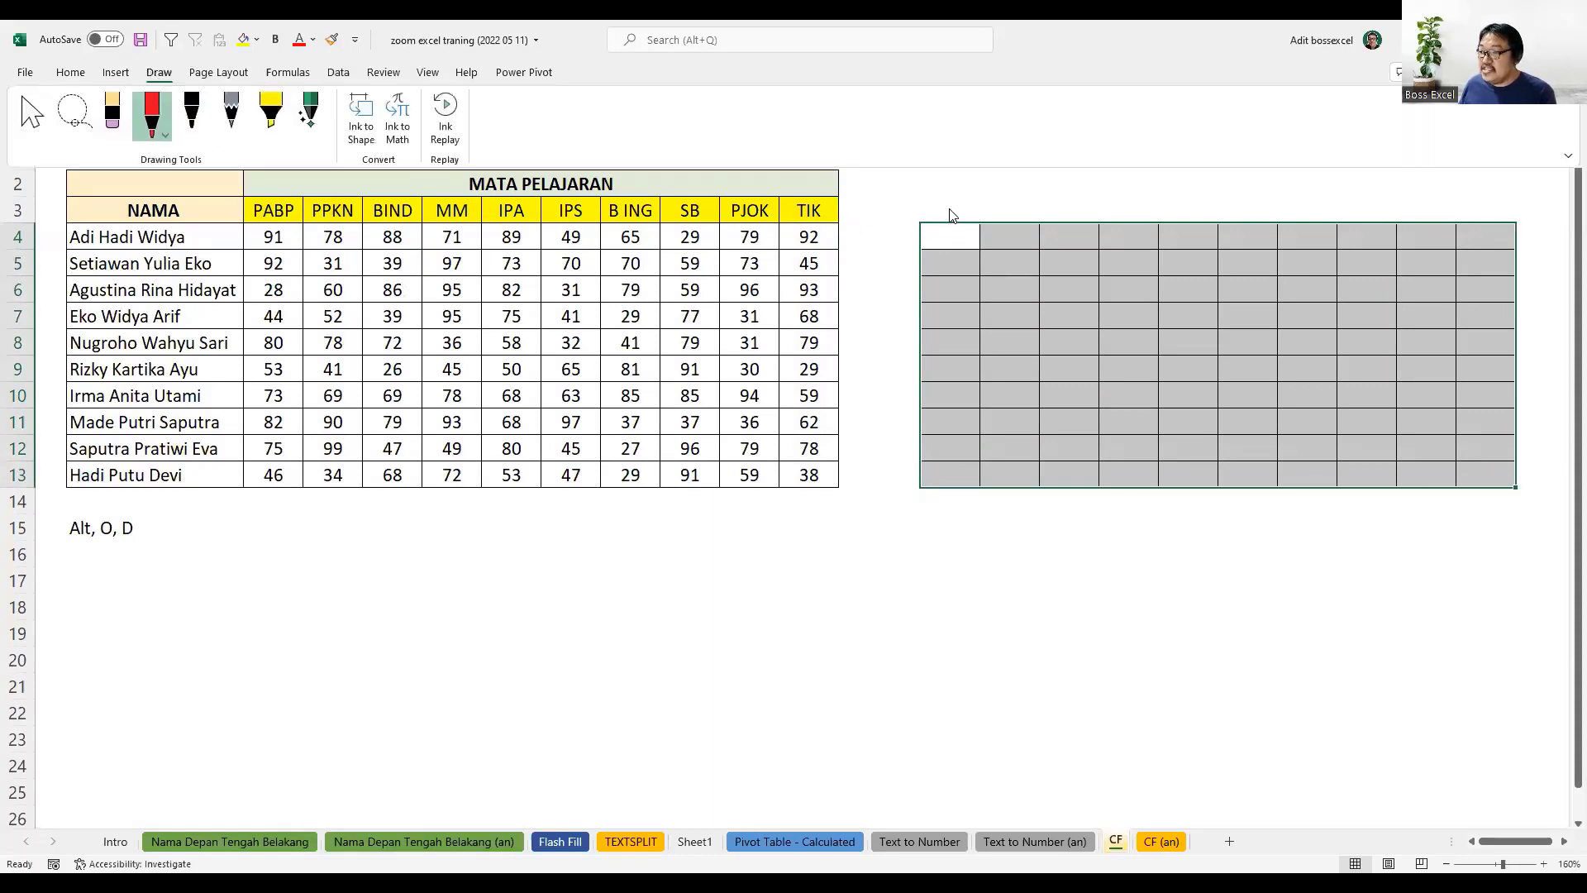
mouse_move(951, 213)
mouse_down()
mouse_move(916, 240)
mouse_move(968, 212)
mouse_move(616, 177)
mouse_move(283, 222)
mouse_move(297, 224)
mouse_move(258, 269)
mouse_move(299, 225)
mouse_up()
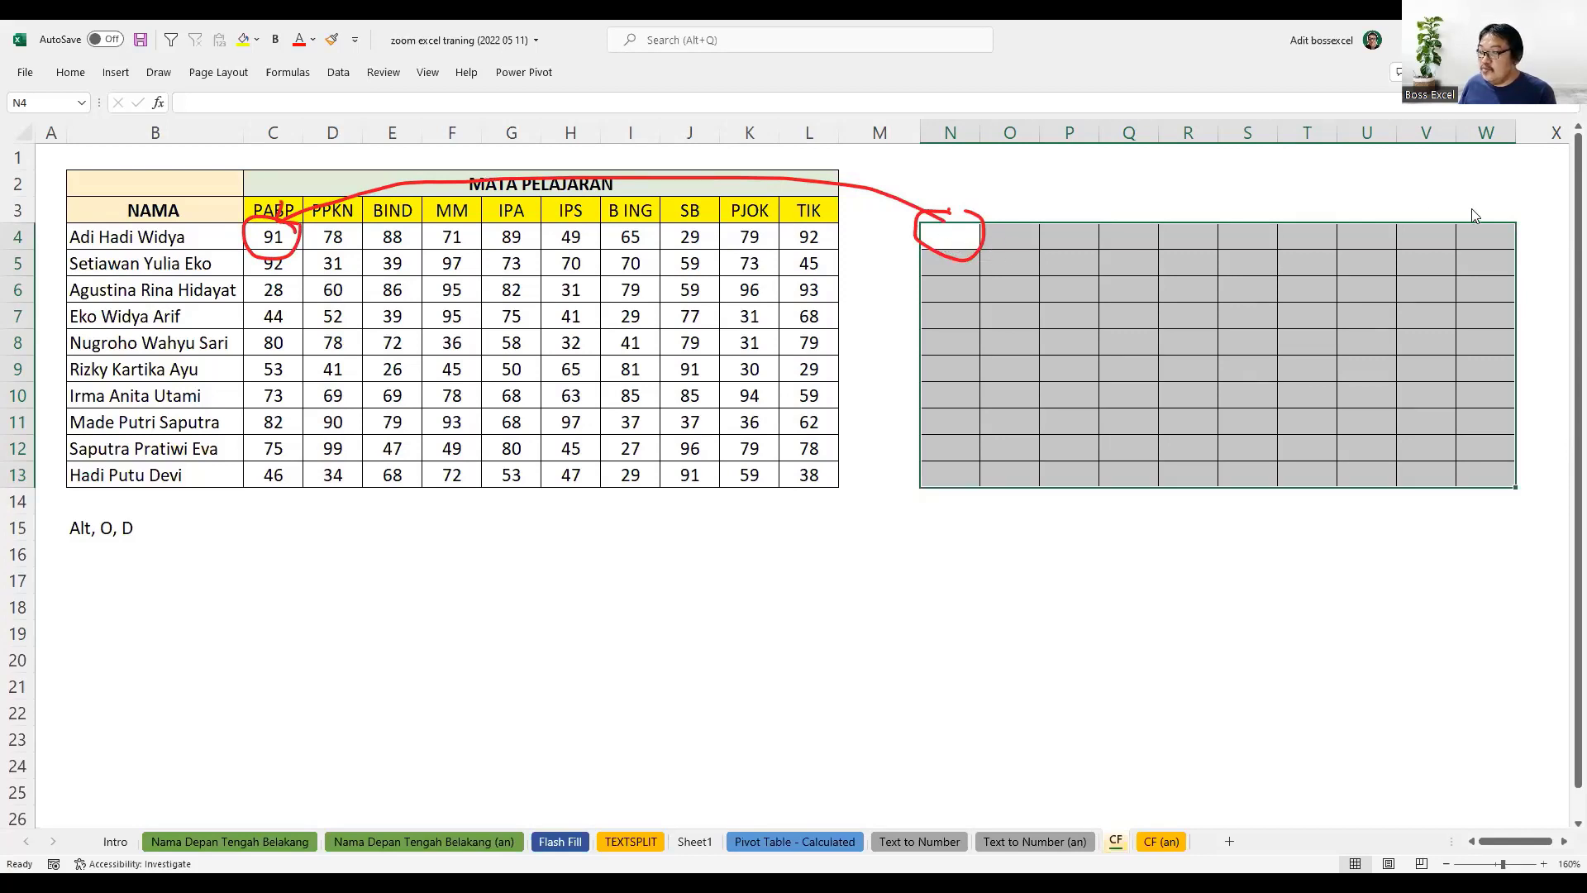
mouse_move(1501, 234)
mouse_down()
mouse_move(1481, 258)
mouse_move(1509, 213)
mouse_move(1142, 194)
mouse_move(795, 235)
mouse_move(837, 248)
mouse_up()
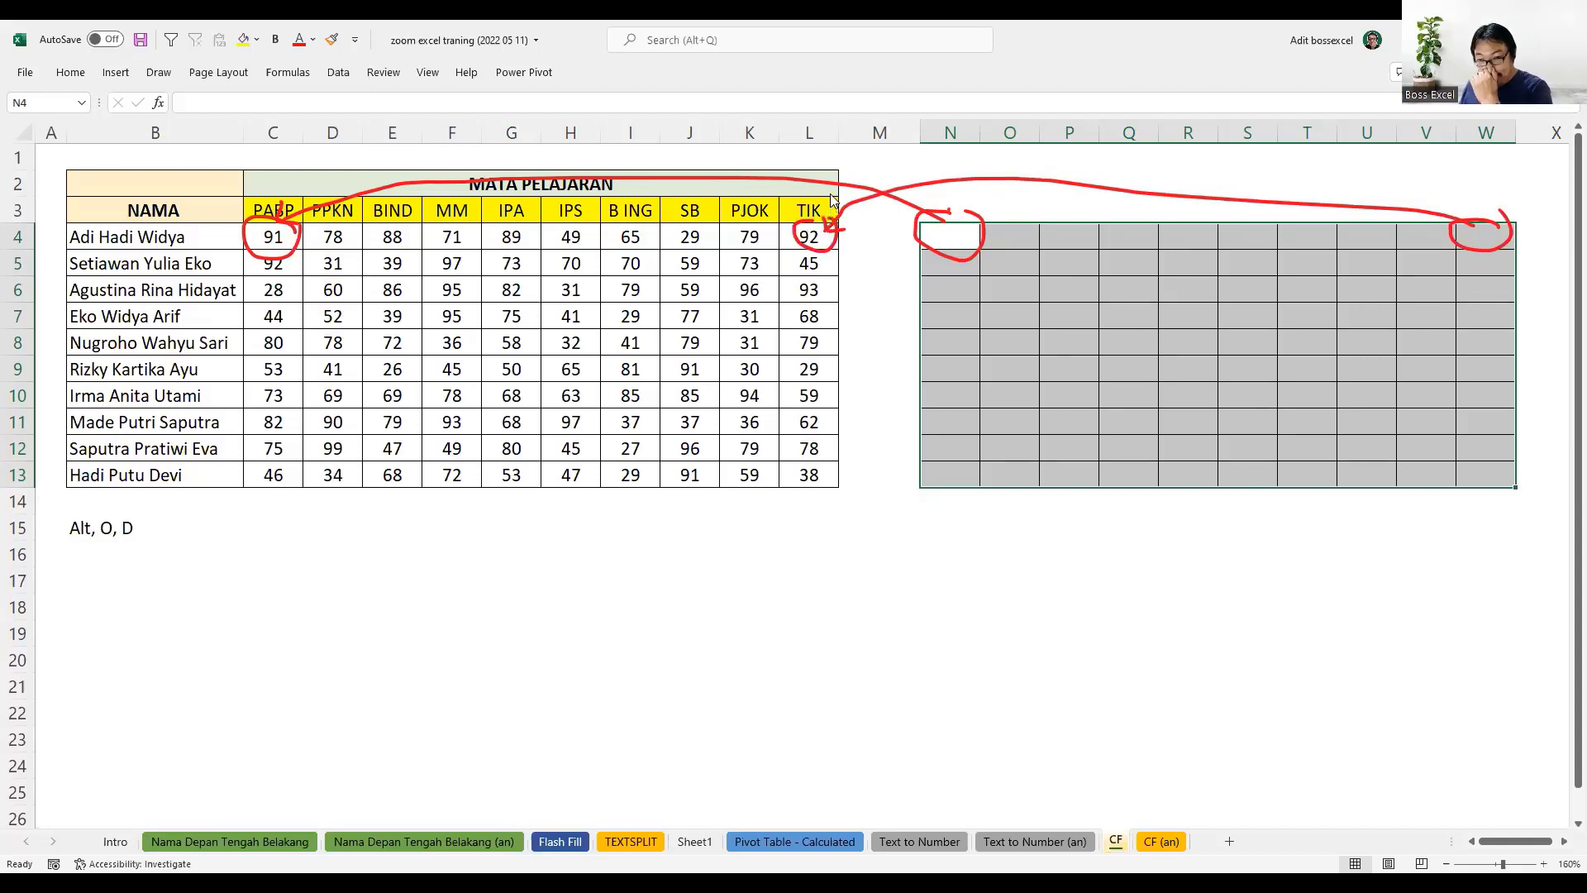
- Undo all the red ink strokes drawn over the sheet
key(ctrl+z)
key(ctrl+z)
key(ctrl+z)
key(ctrl+z)
key(ctrl+z)
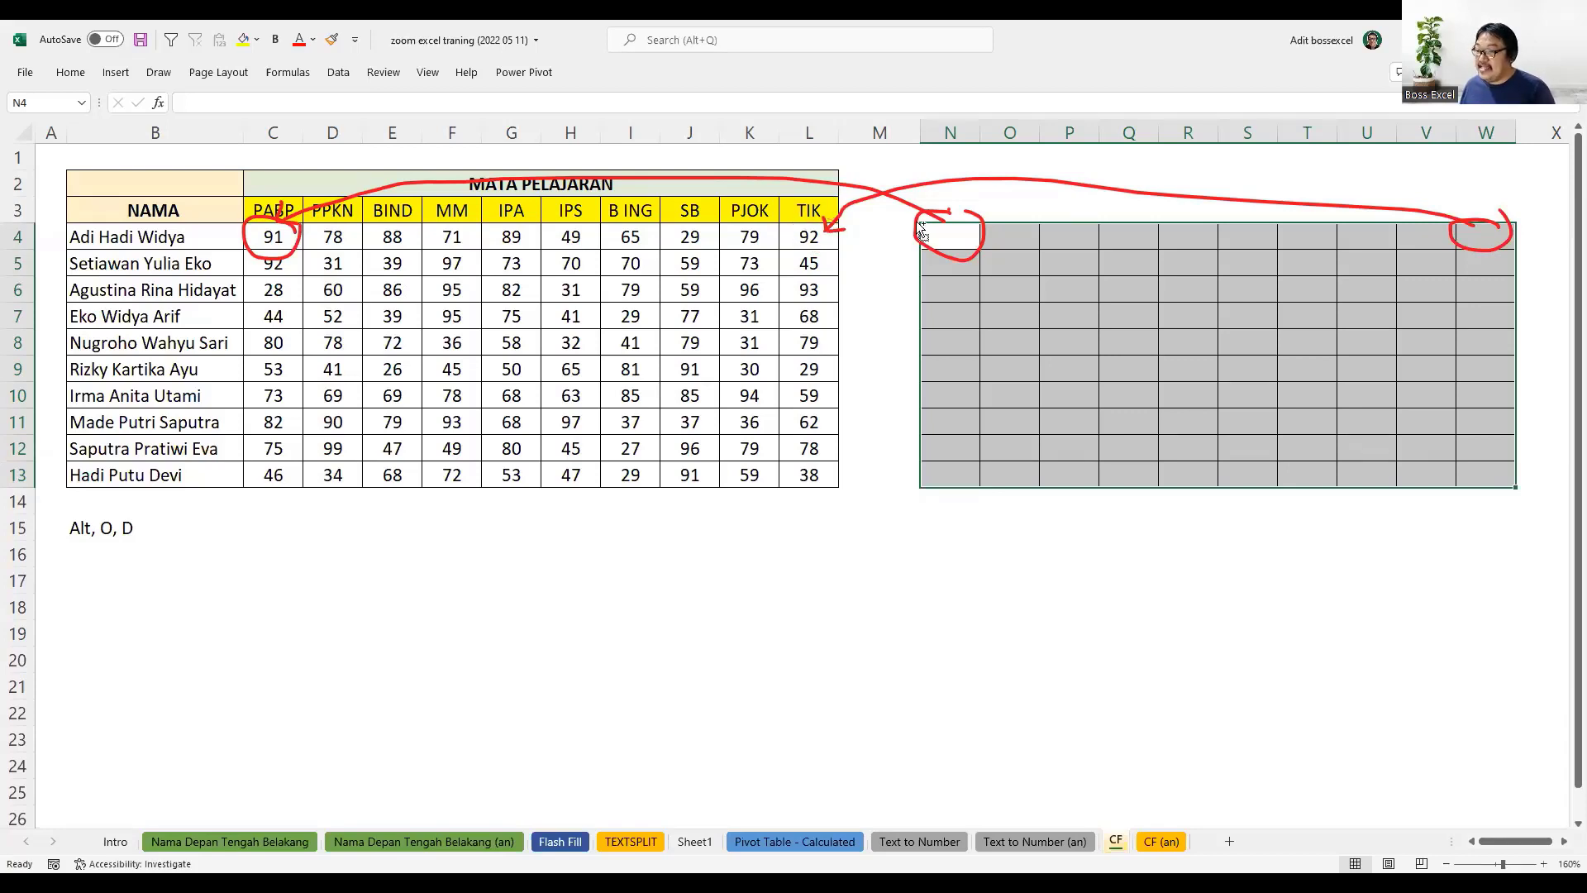
key(ctrl+z)
key(ctrl+z)
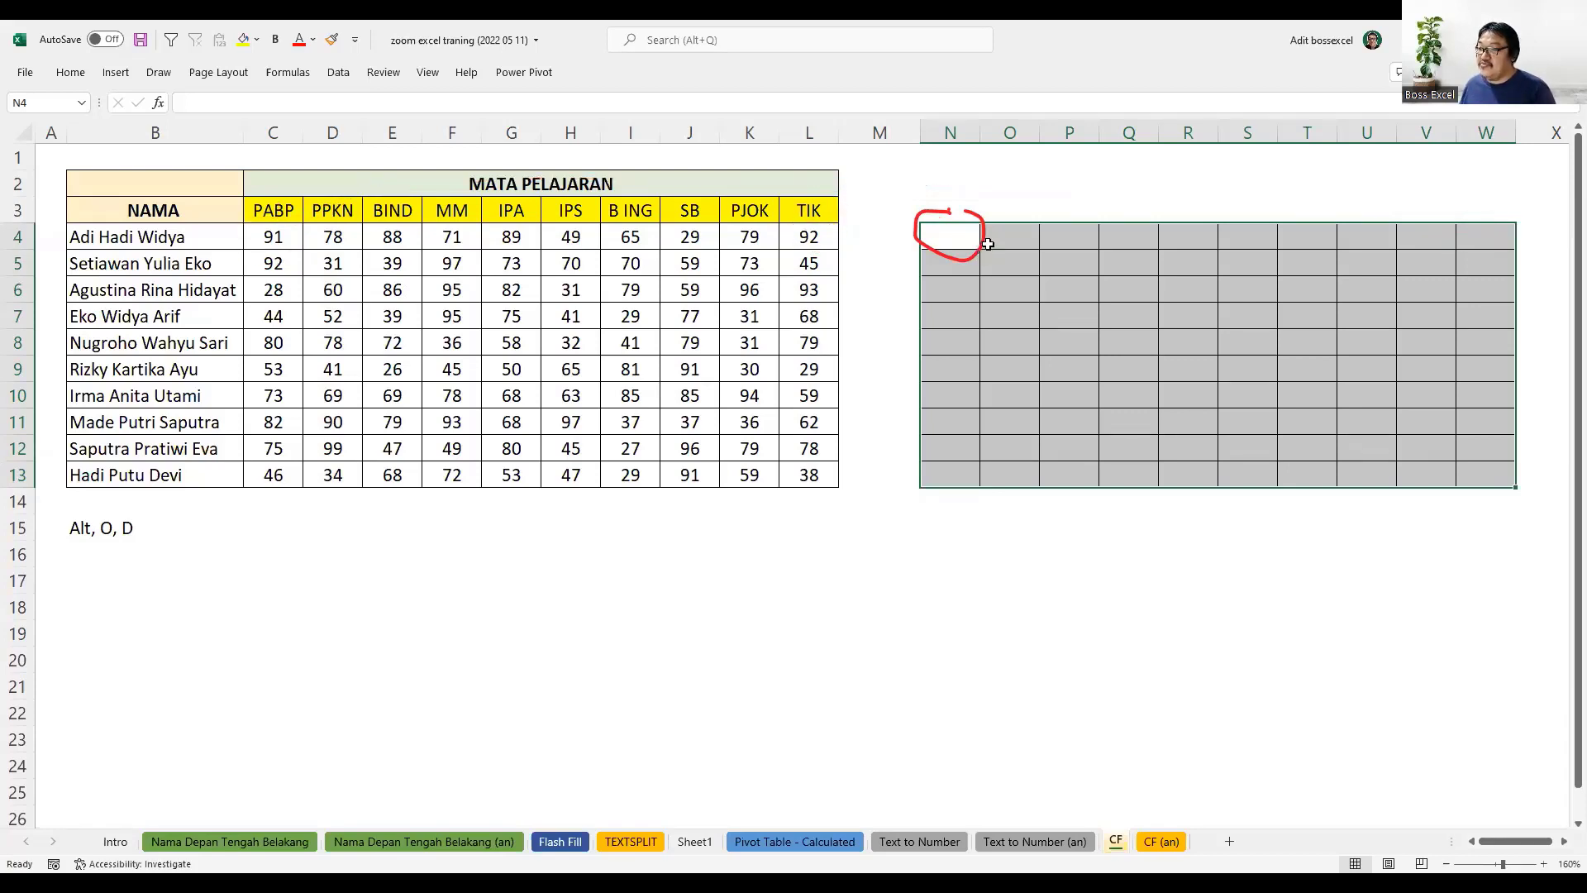
key(ctrl+z)
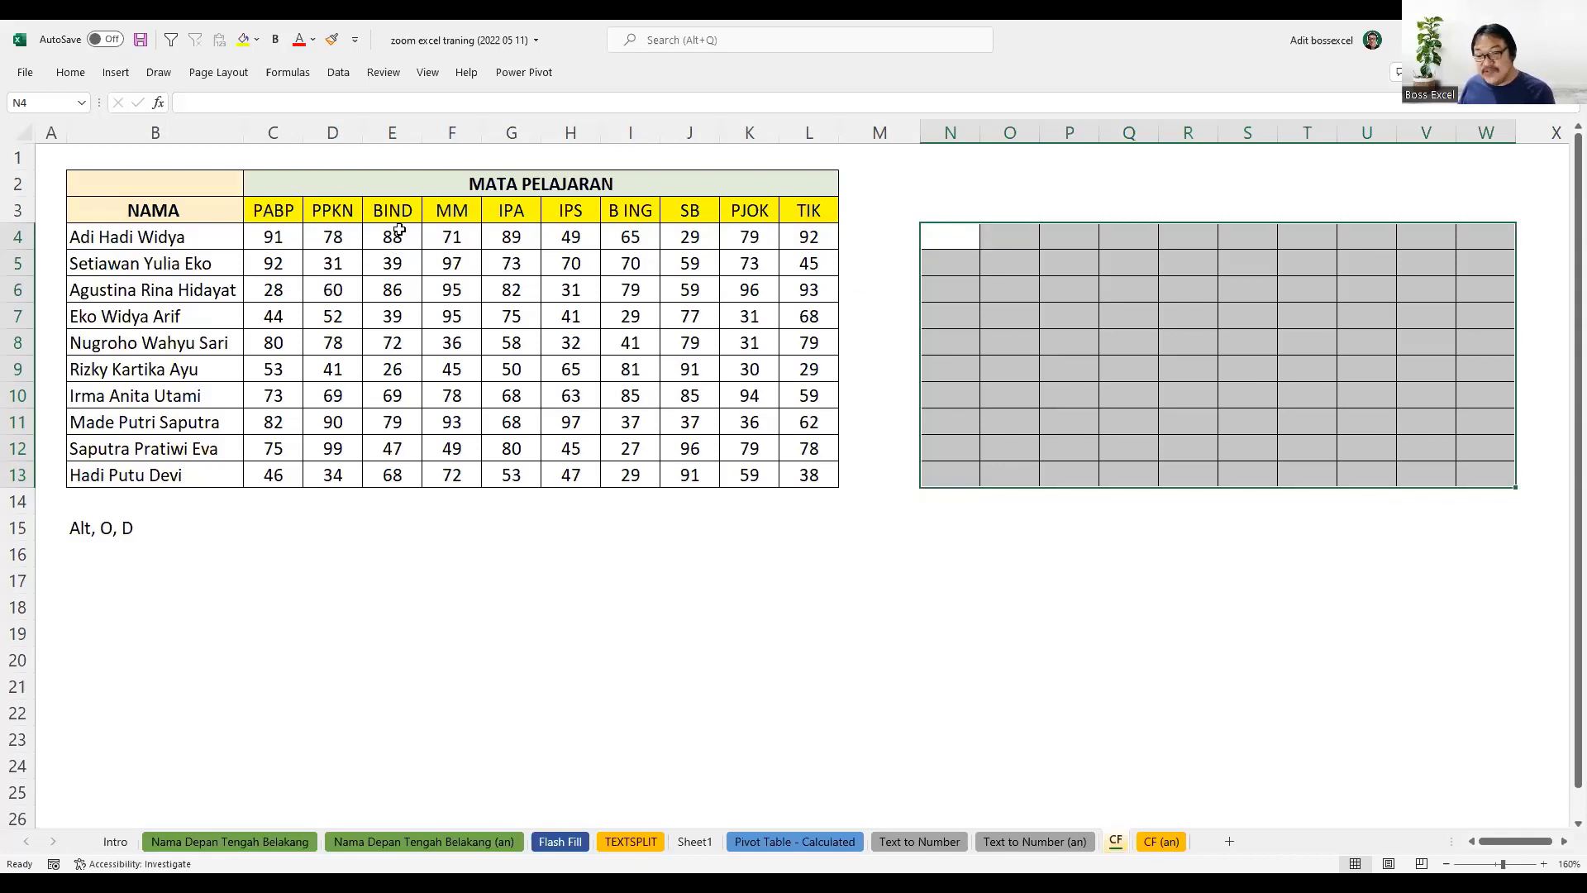
- Enter =MAX($C4:$L4) in cell N4 to get the first student's highest score, with the columns locked
click(961, 240)
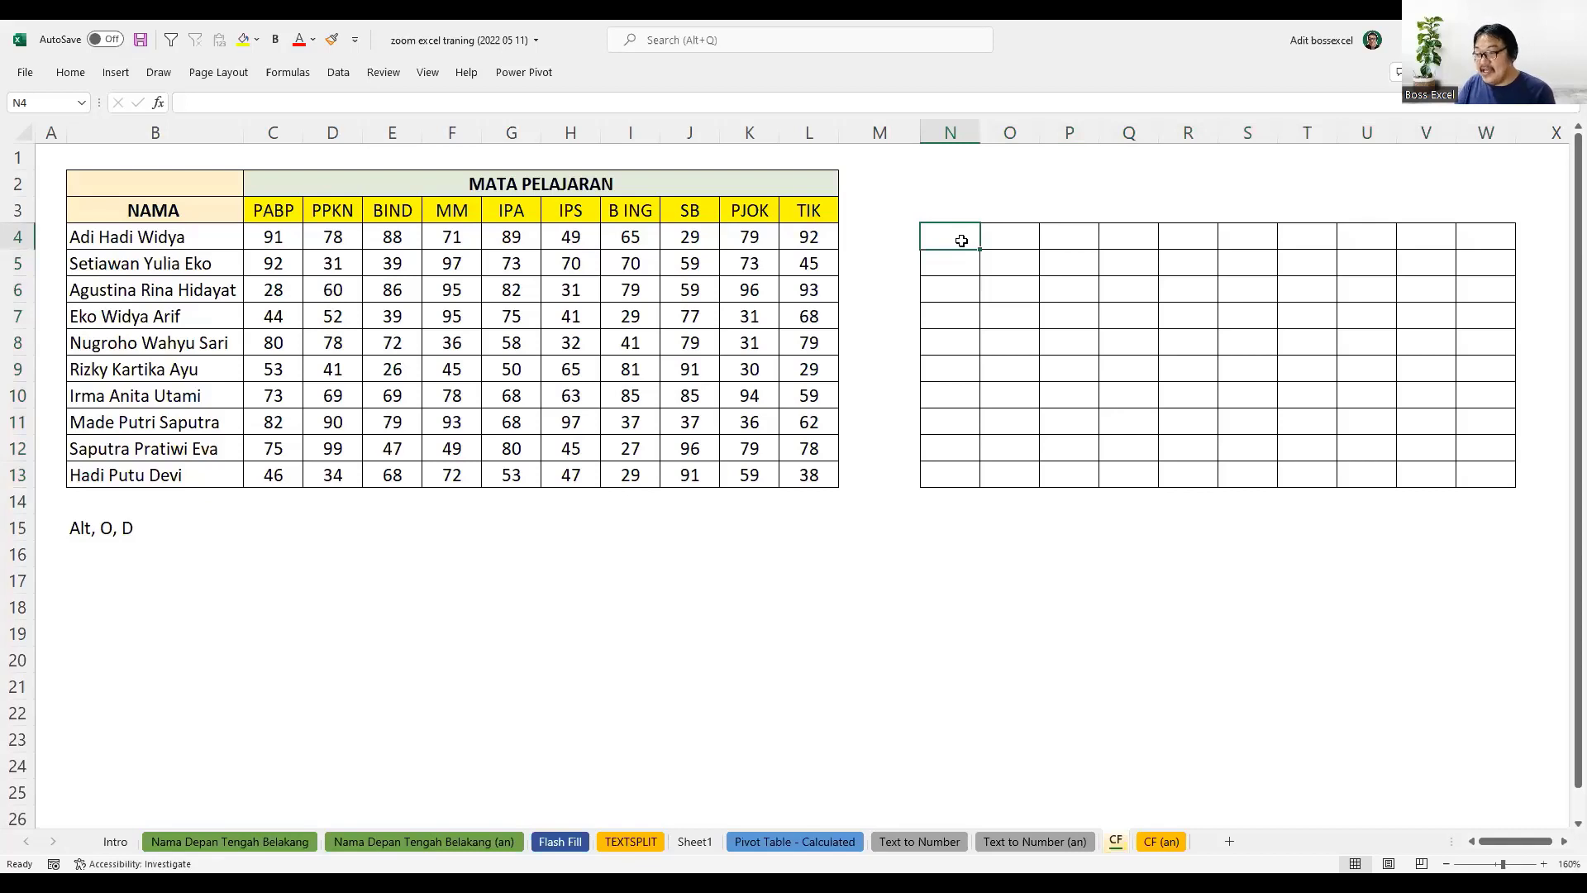
text(=)
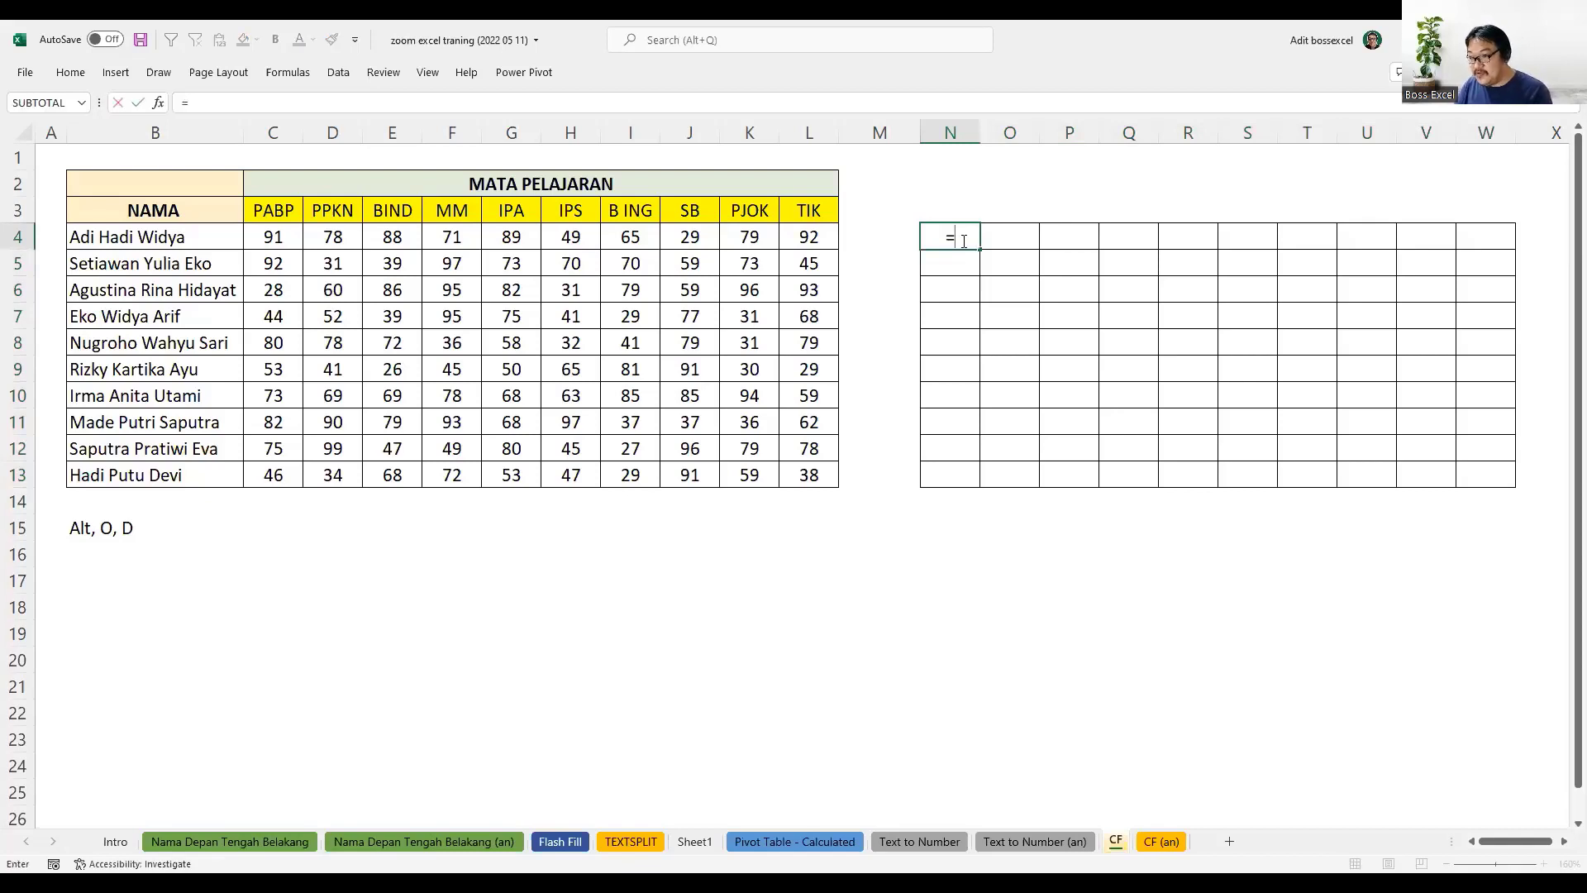
text(MAX()
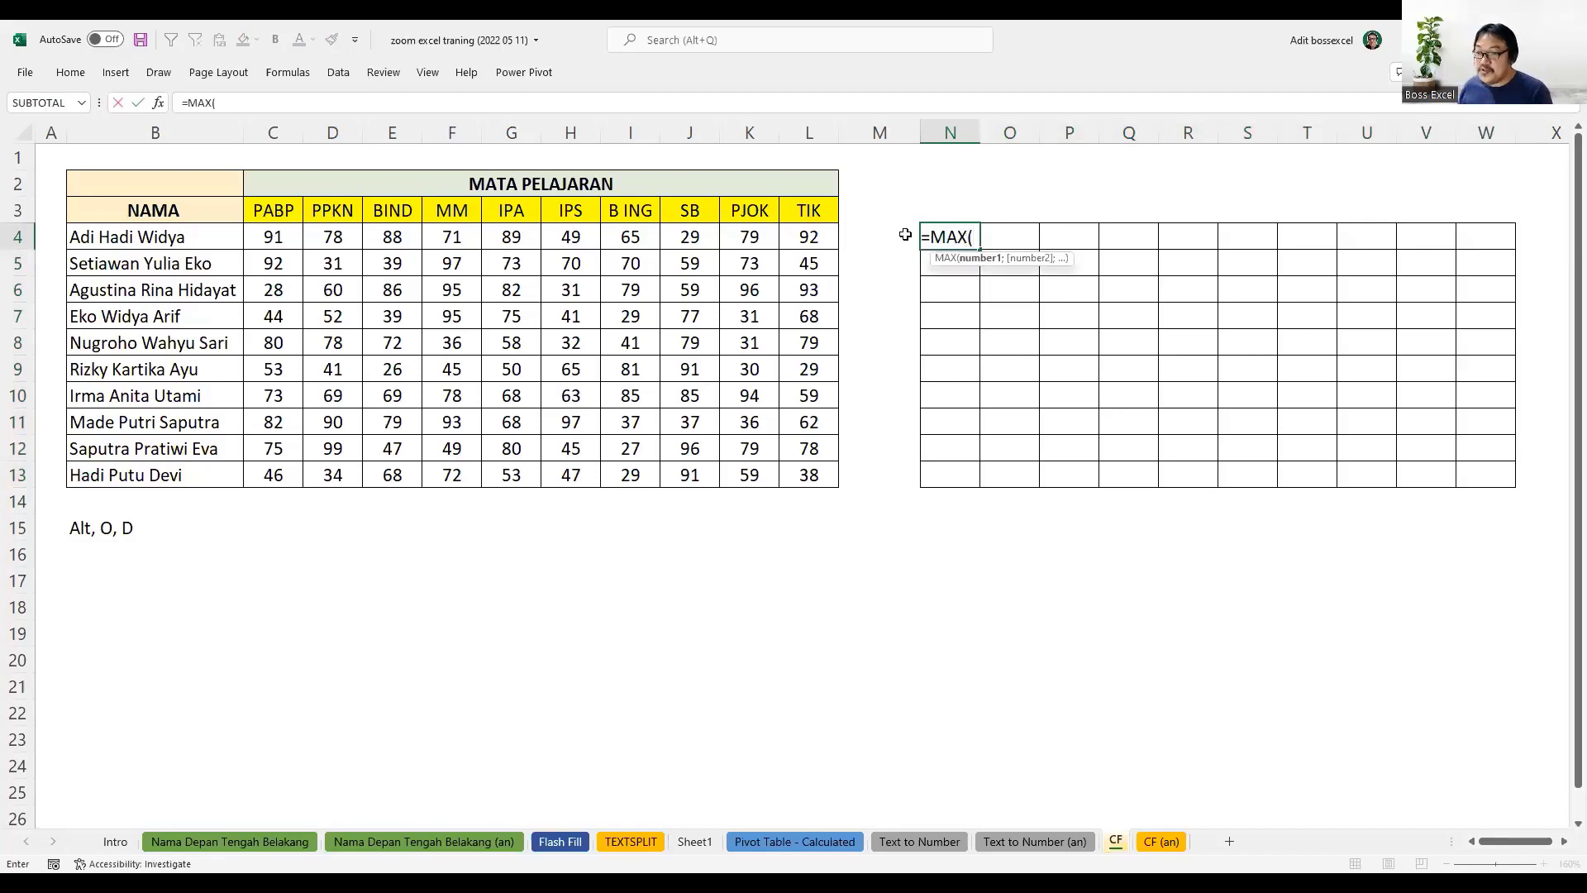
drag(273, 236, 361, 240)
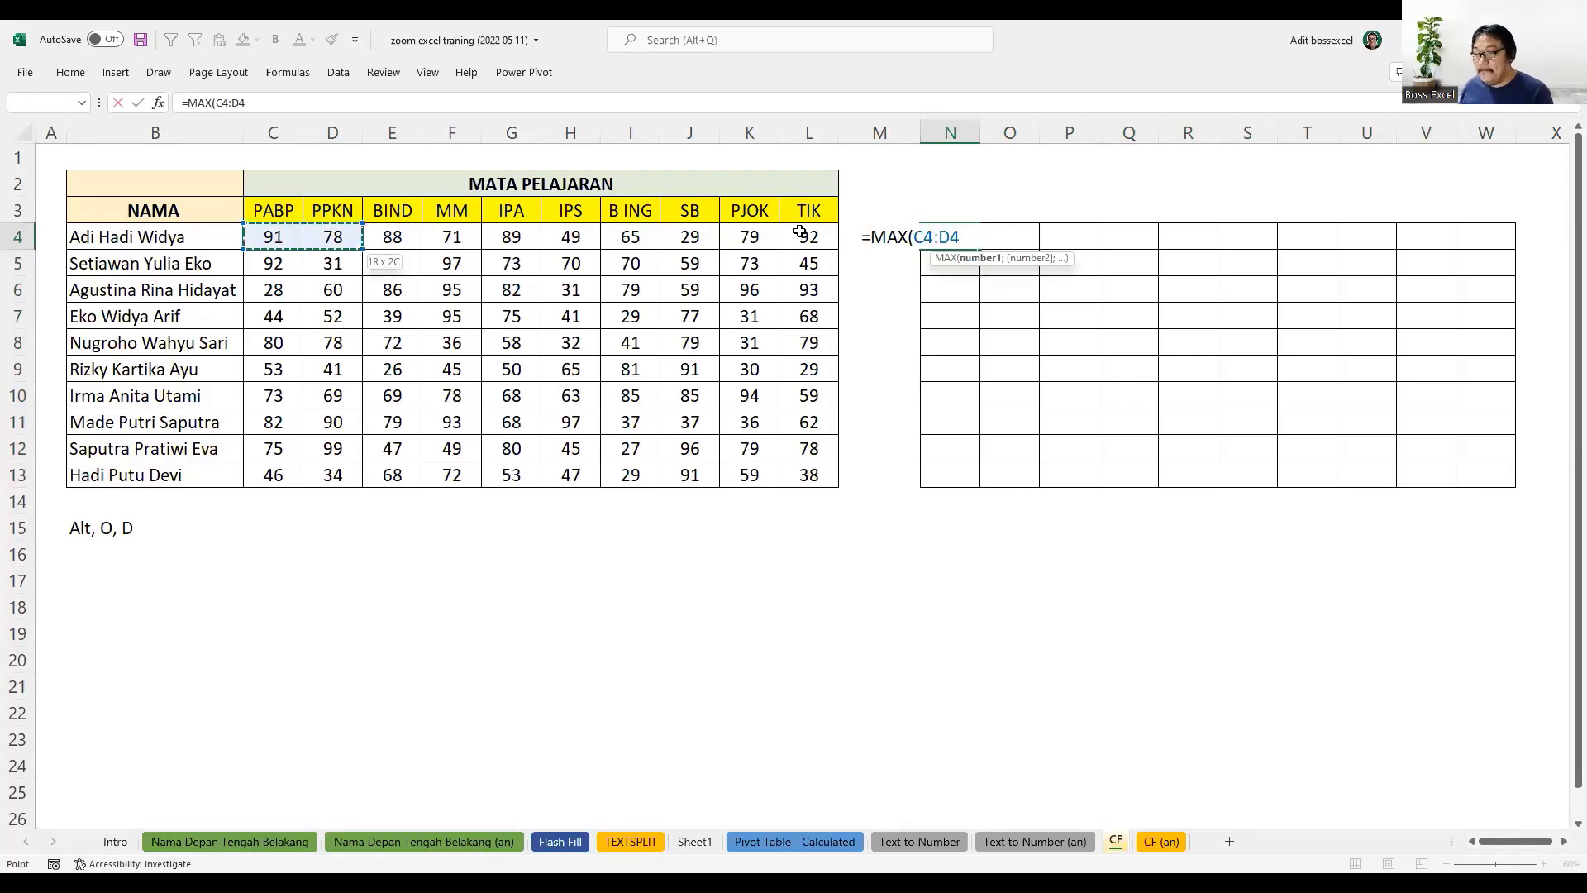
drag(800, 233, 809, 236)
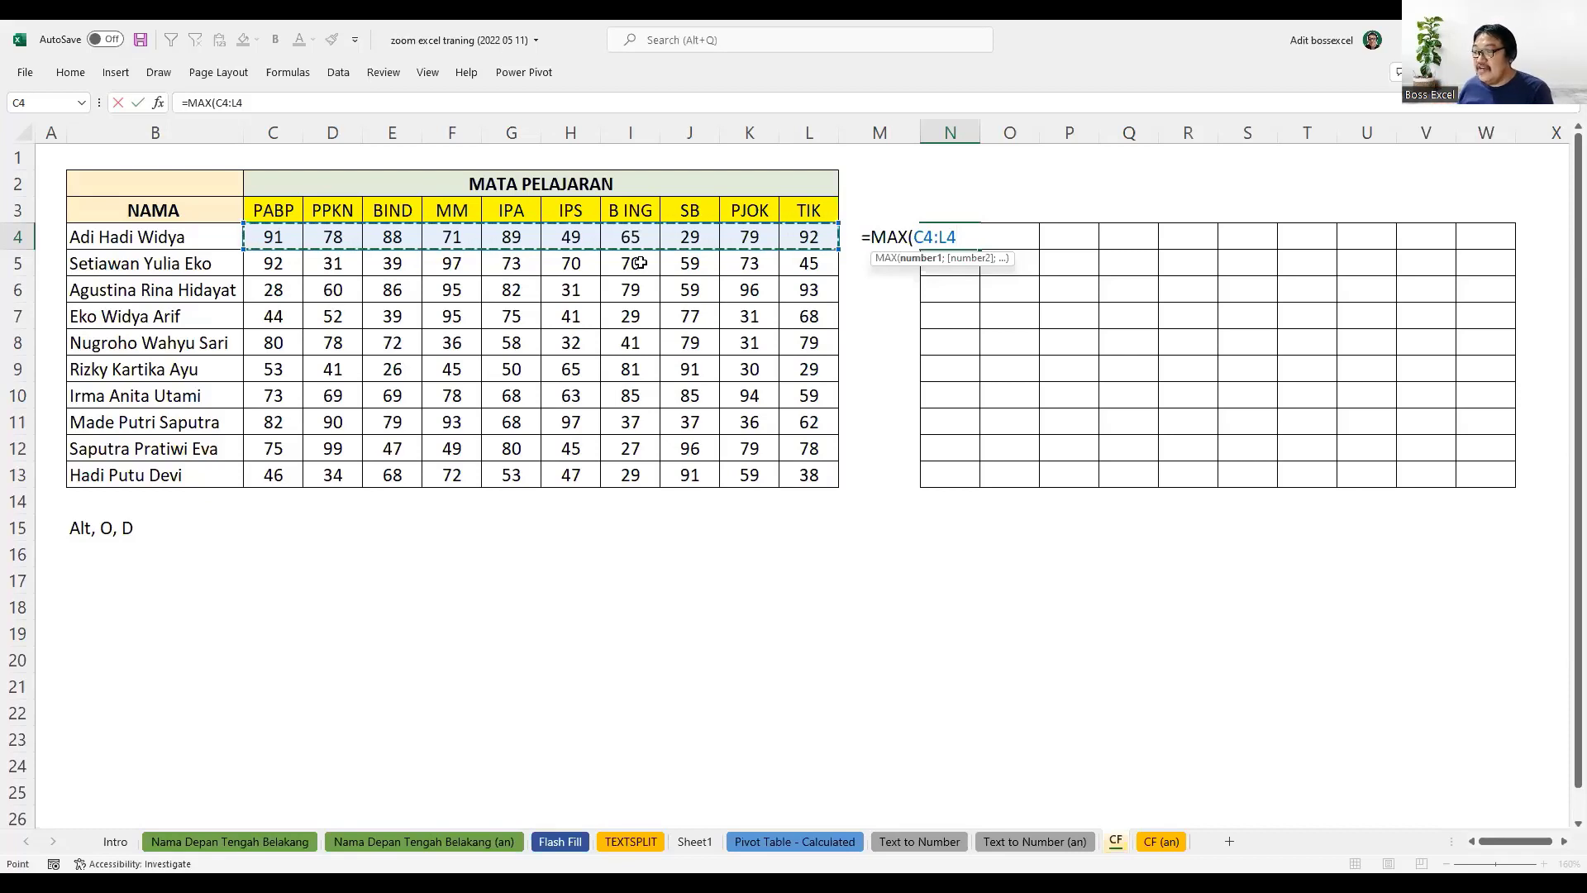
key(F4)
key(F4)
key(F4)
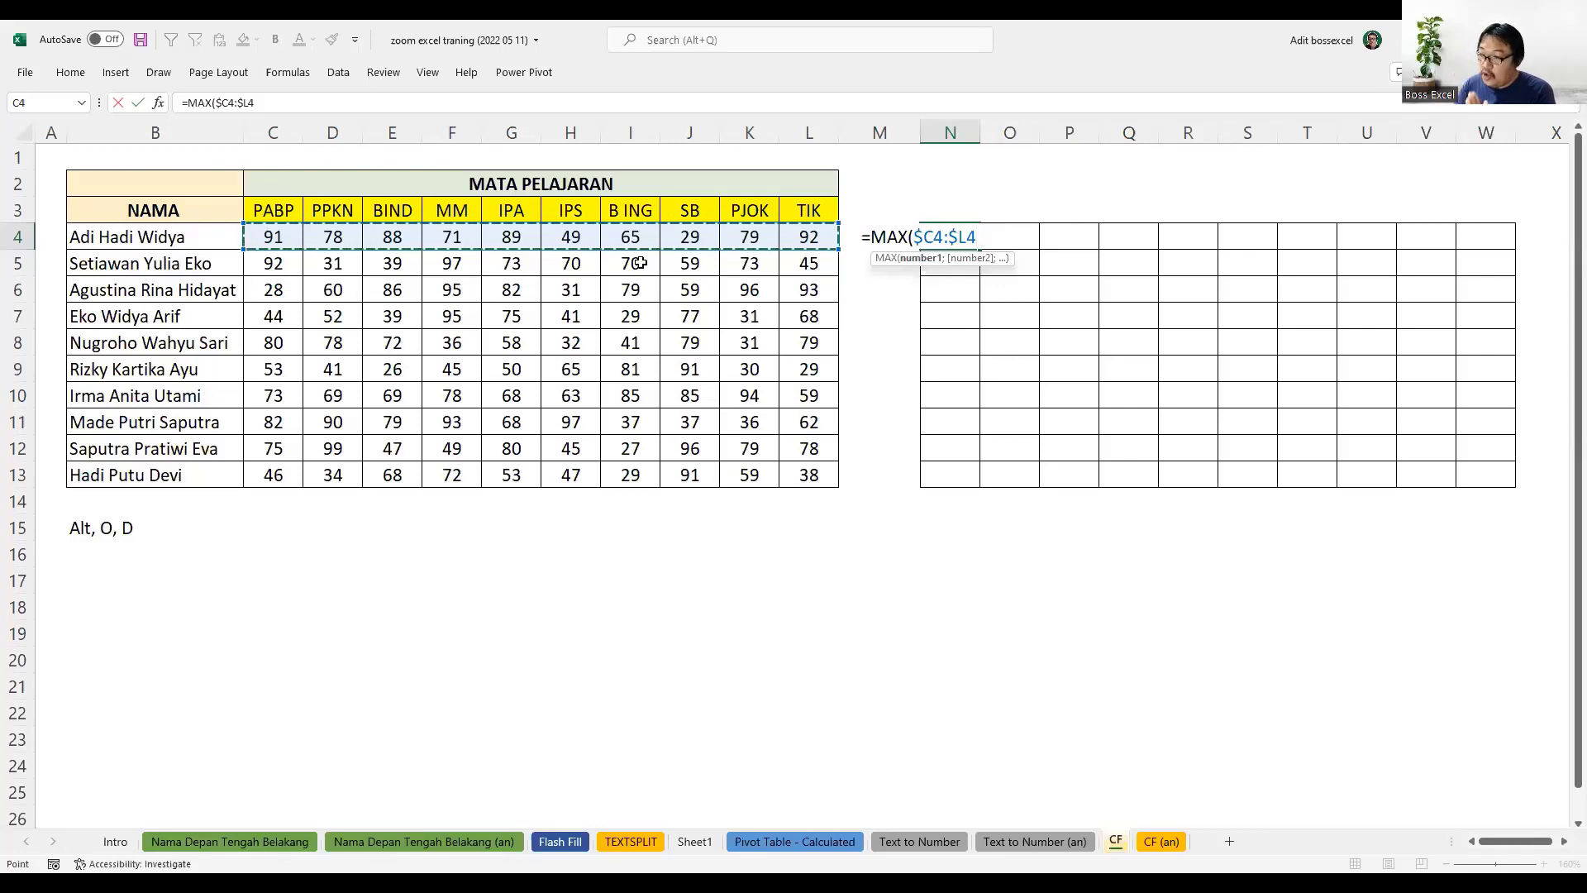
text())
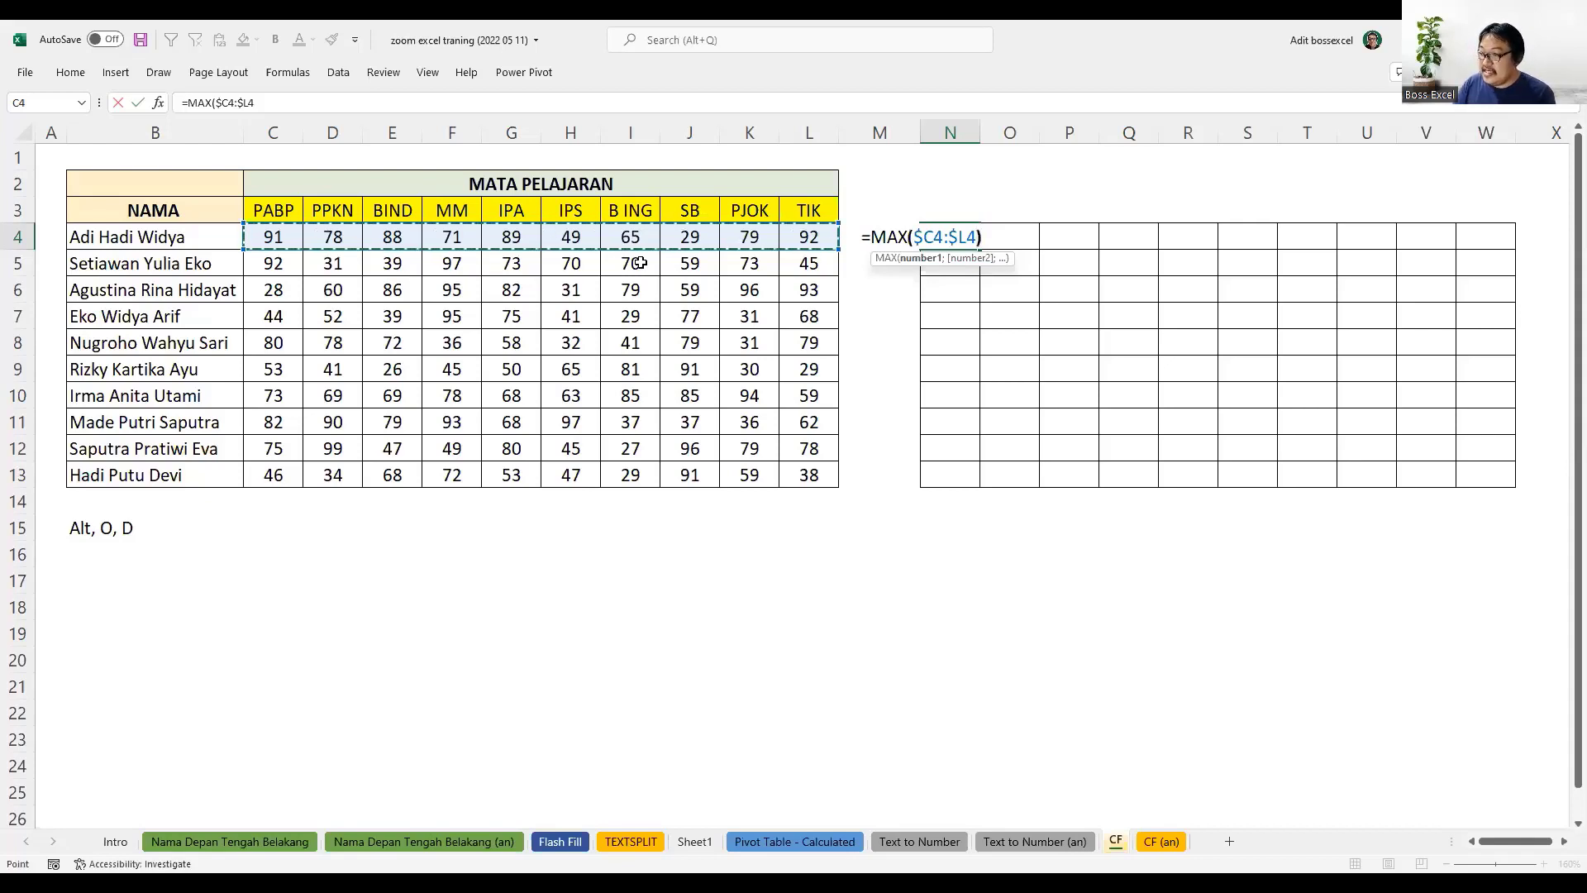
key(Return)
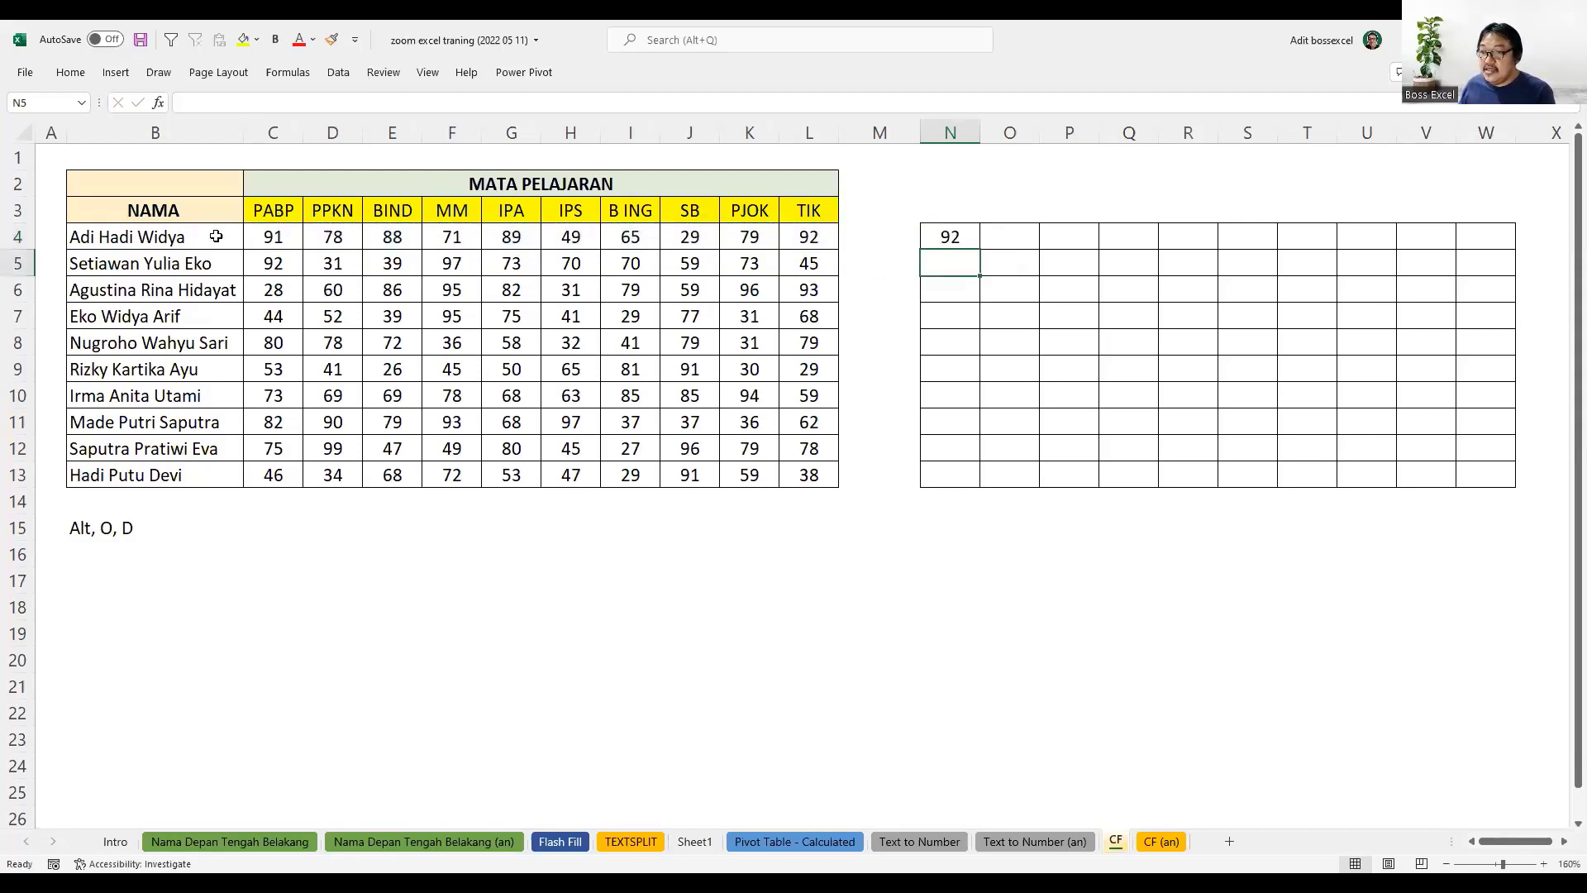
- Copy the MAX formula from N4 across row 4 to W4
click(152, 239)
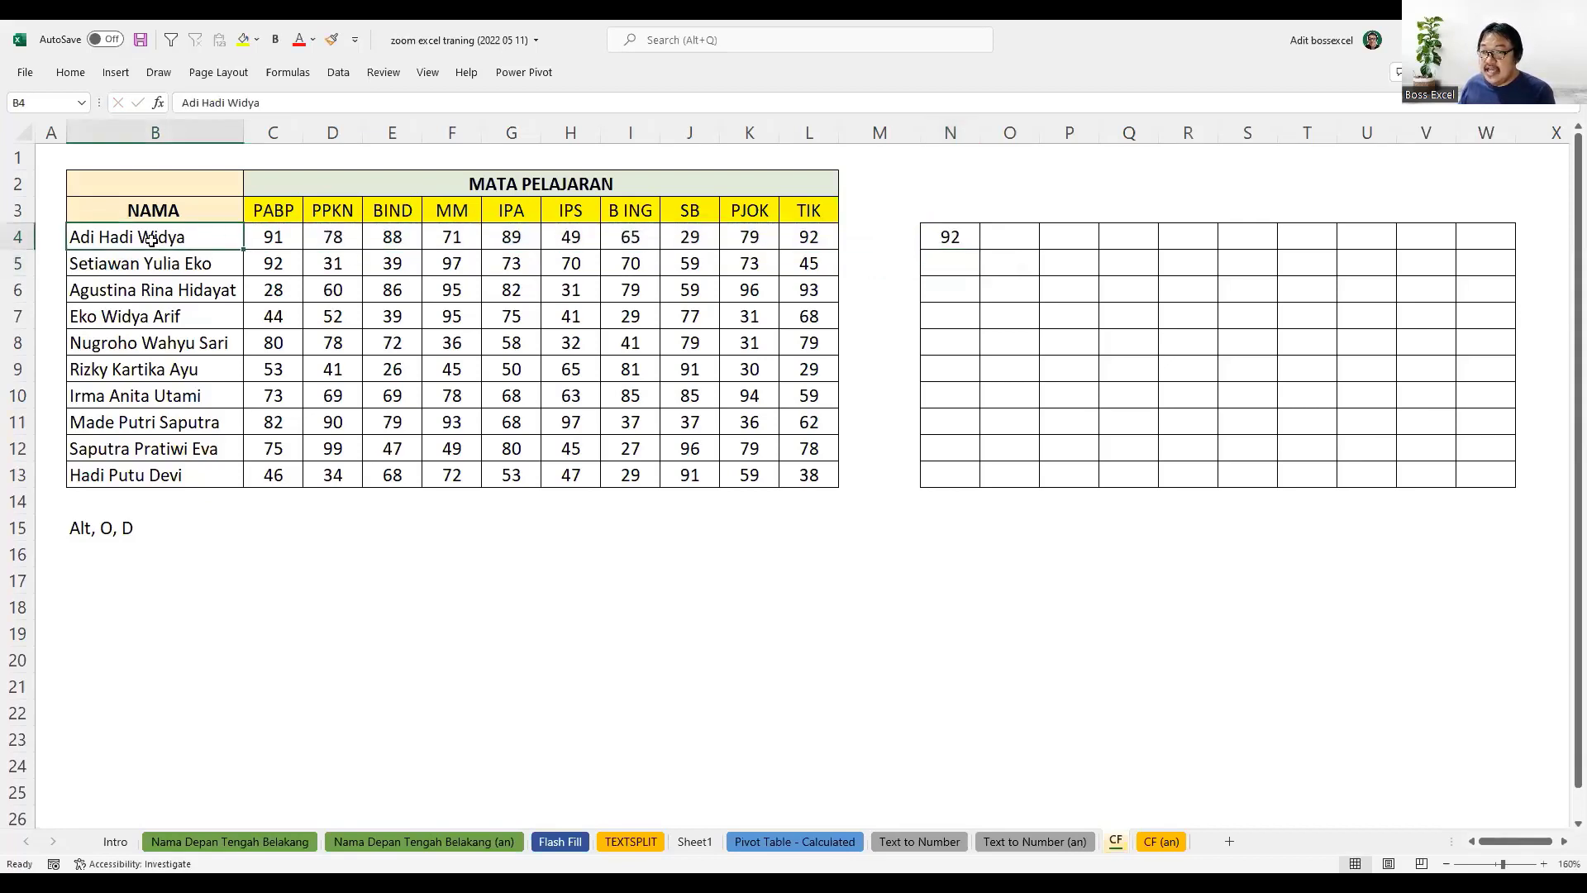
click(968, 241)
drag(974, 247, 1486, 244)
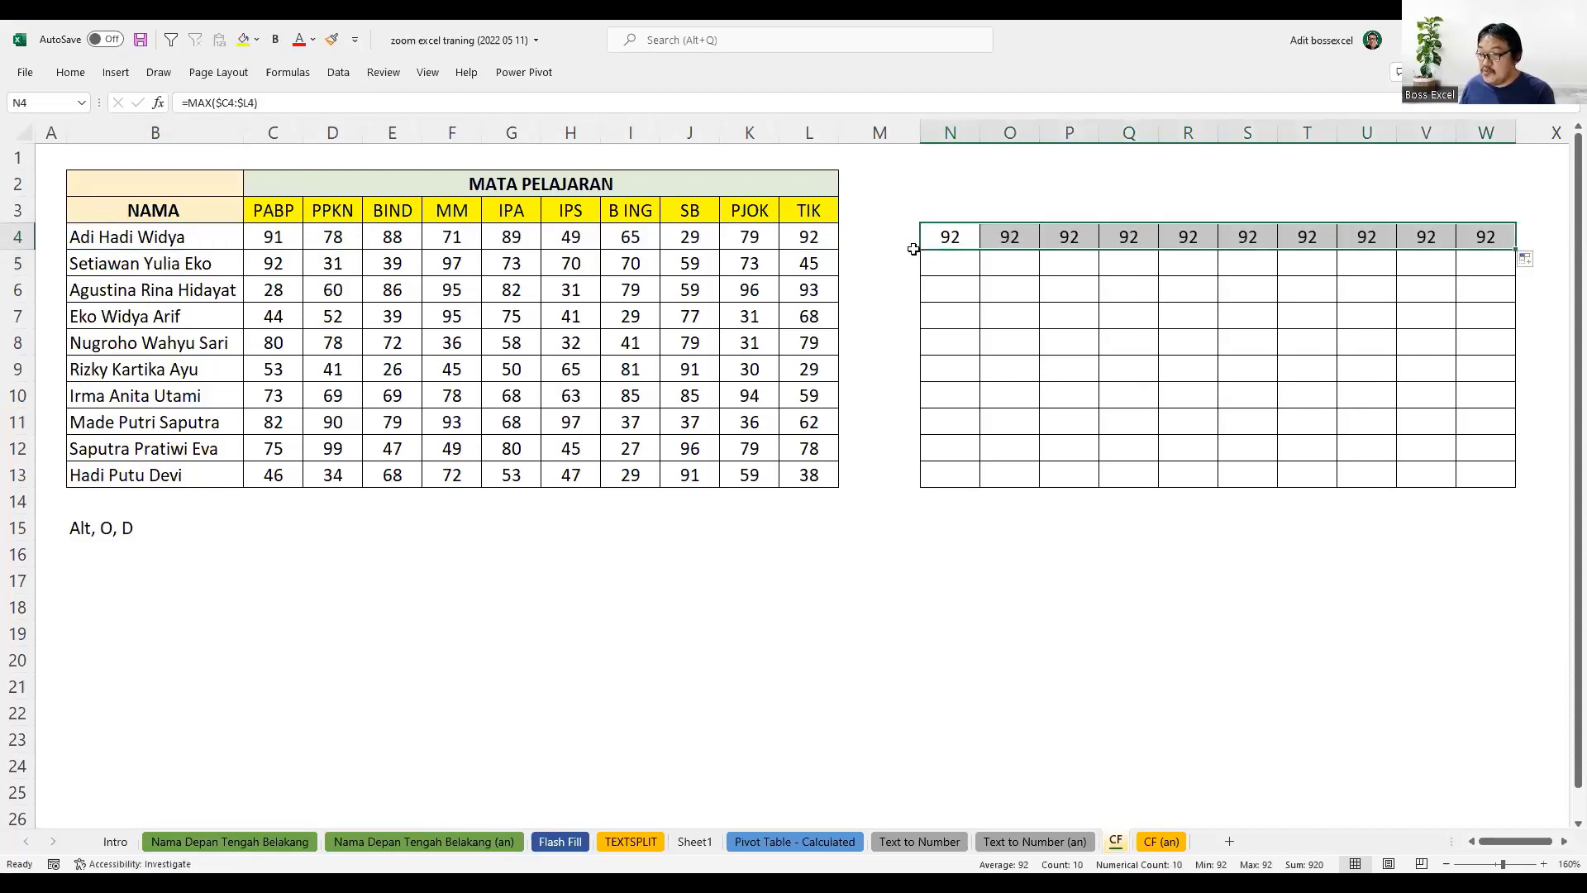
- Compare the first student's scores in row 4 with the MAX results in N4:W4
click(821, 237)
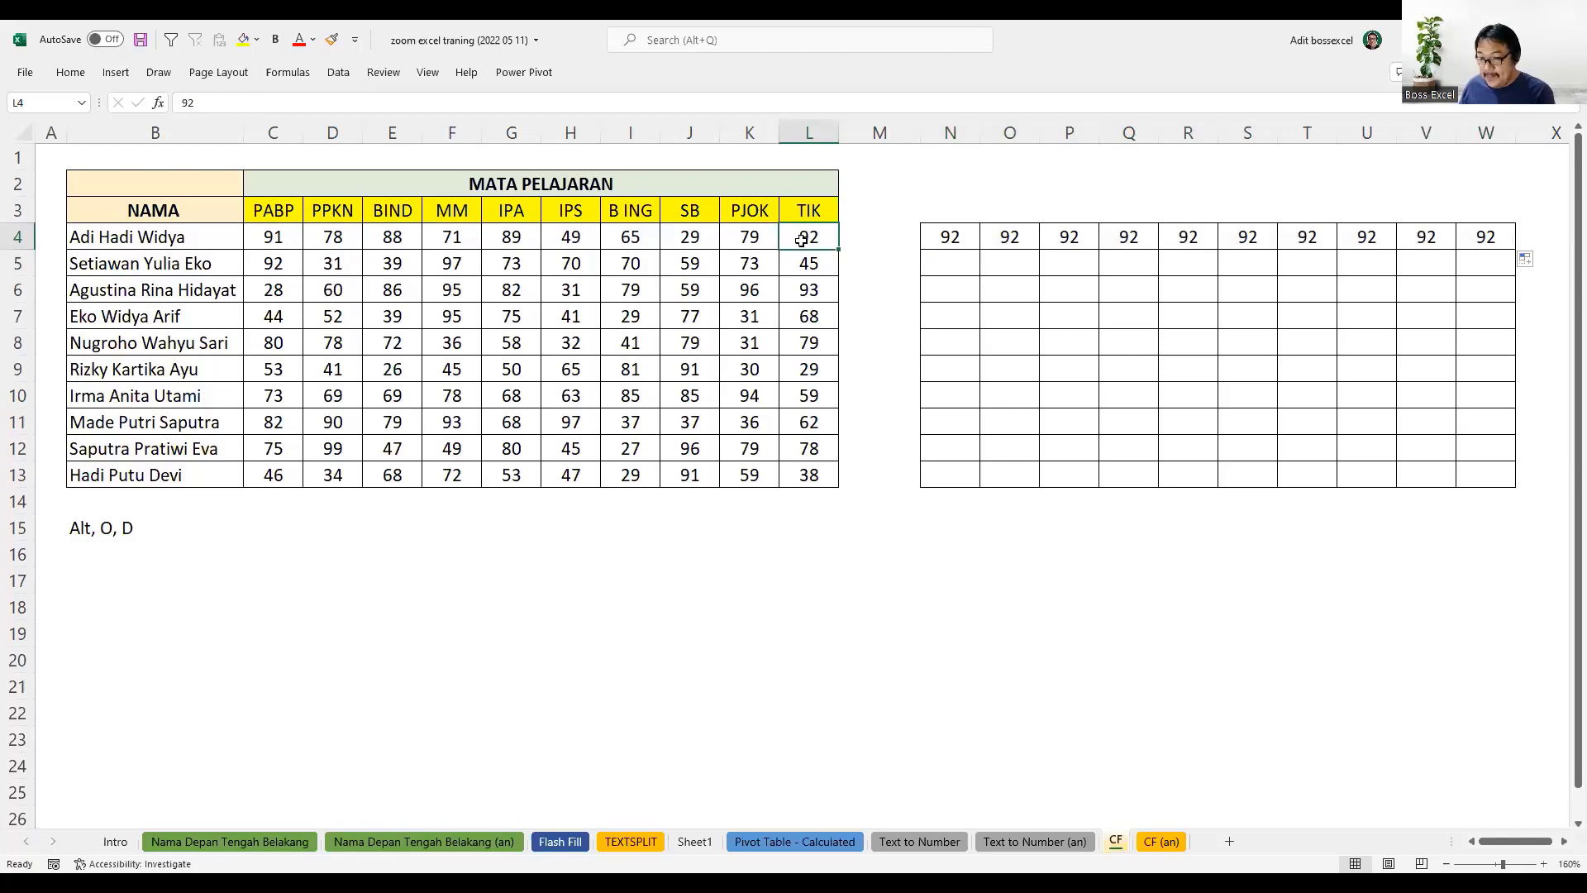
click(945, 238)
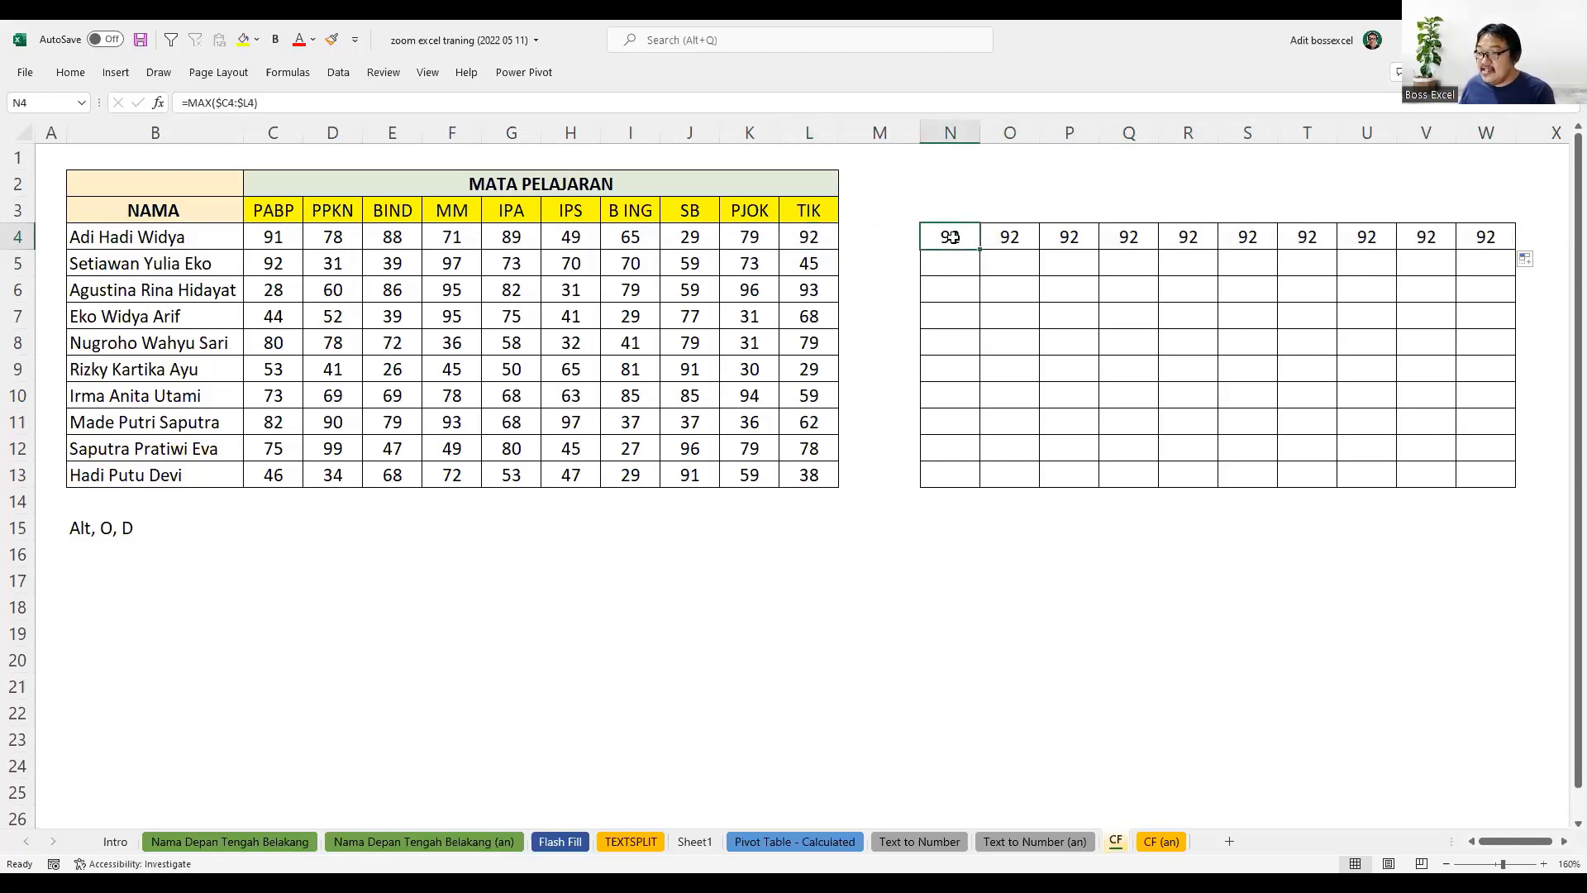
drag(951, 238, 1481, 237)
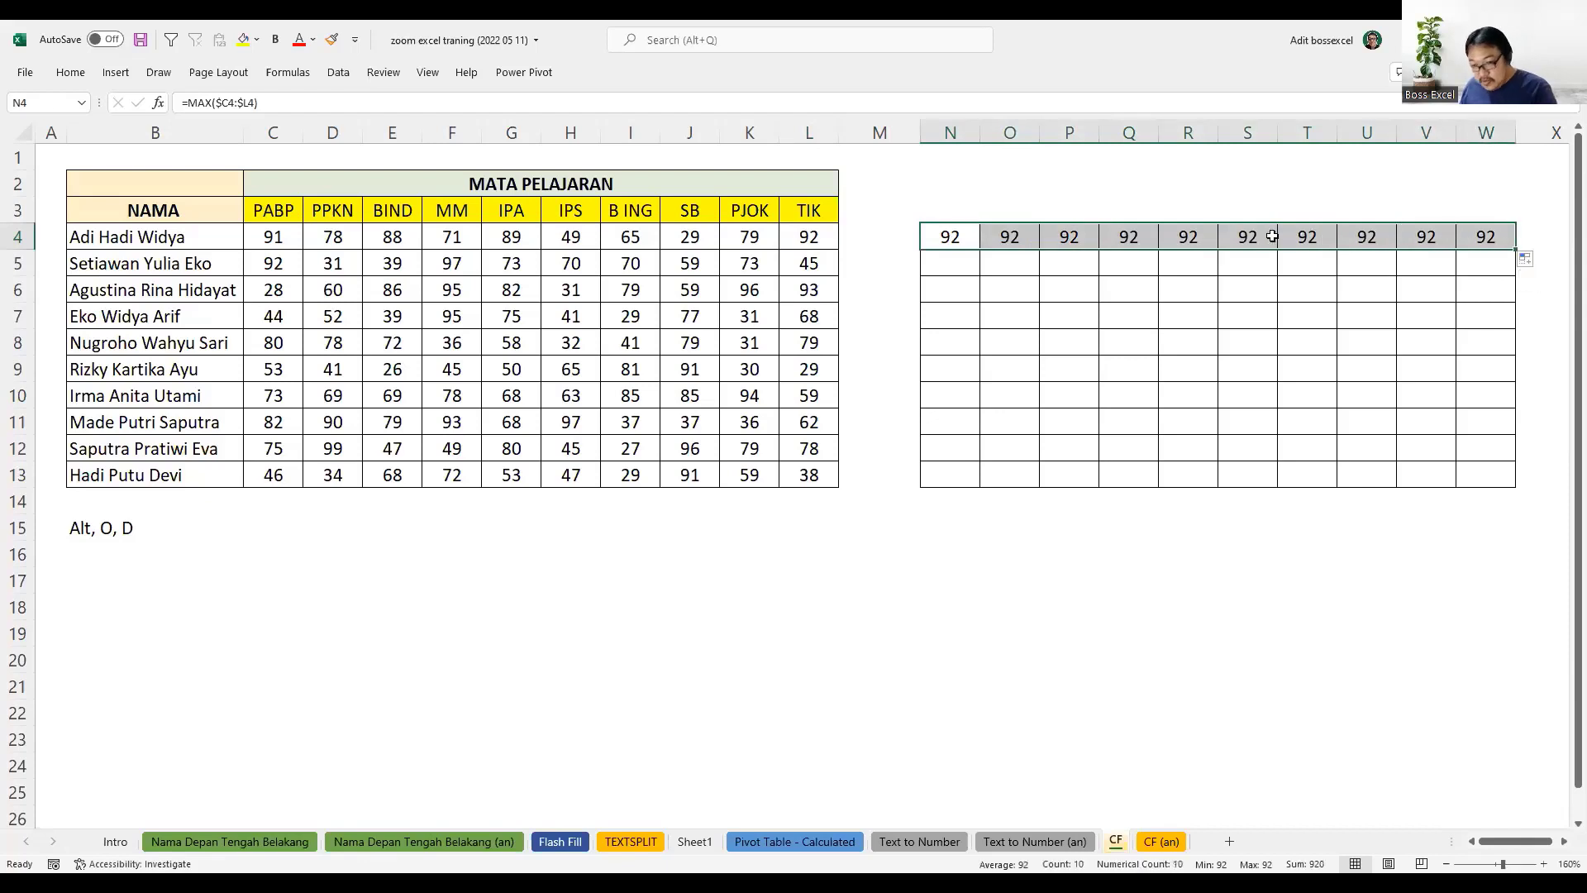
click(956, 244)
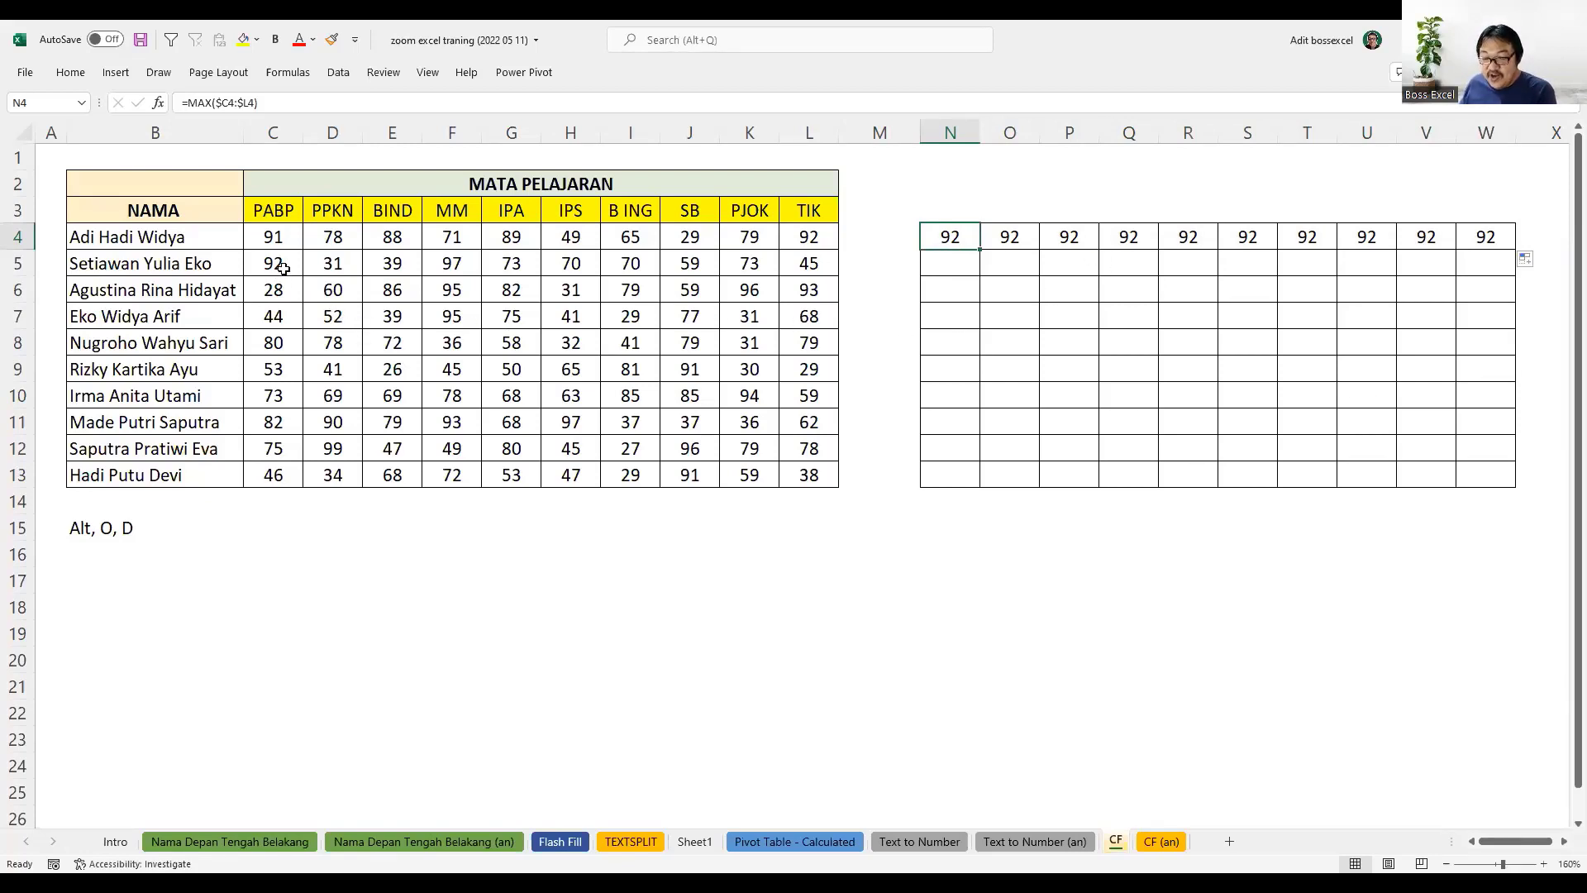
click(267, 238)
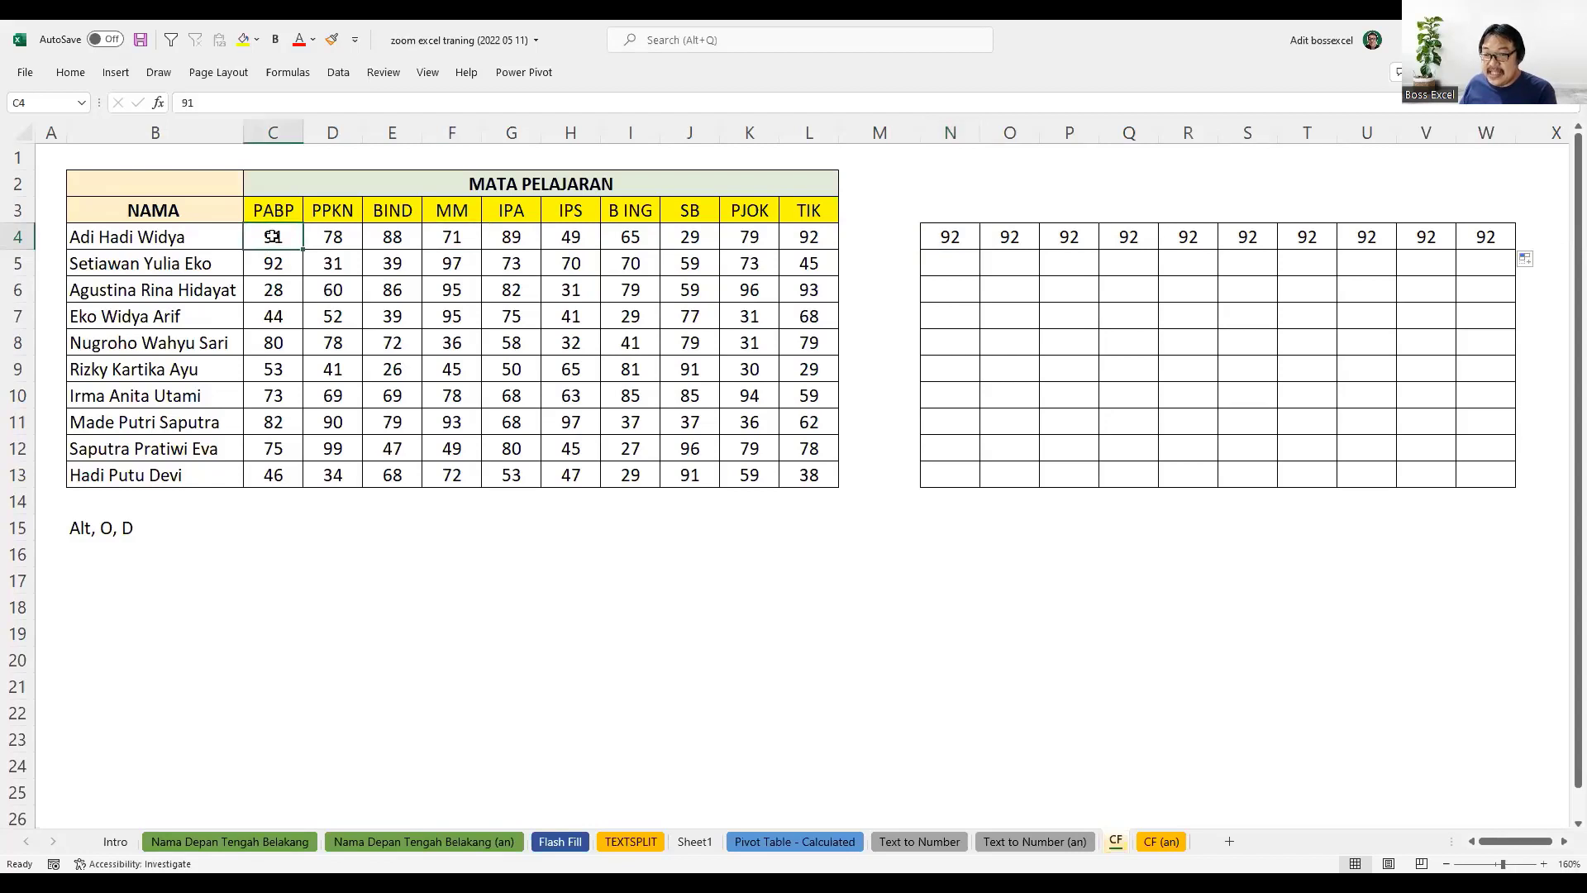
click(324, 235)
click(393, 237)
click(449, 237)
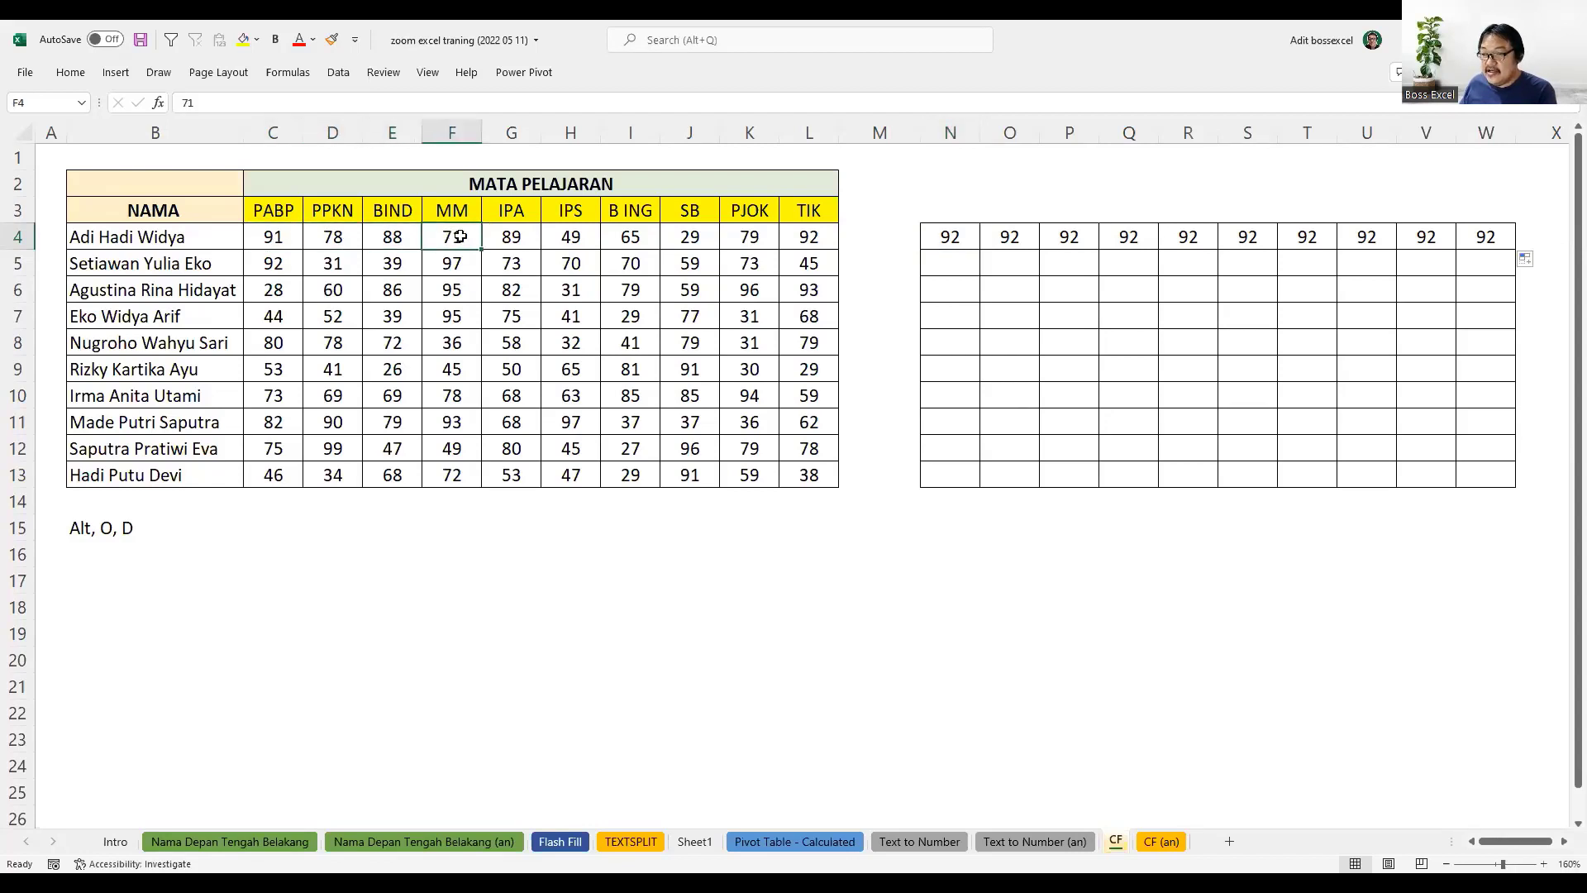
click(507, 233)
click(817, 237)
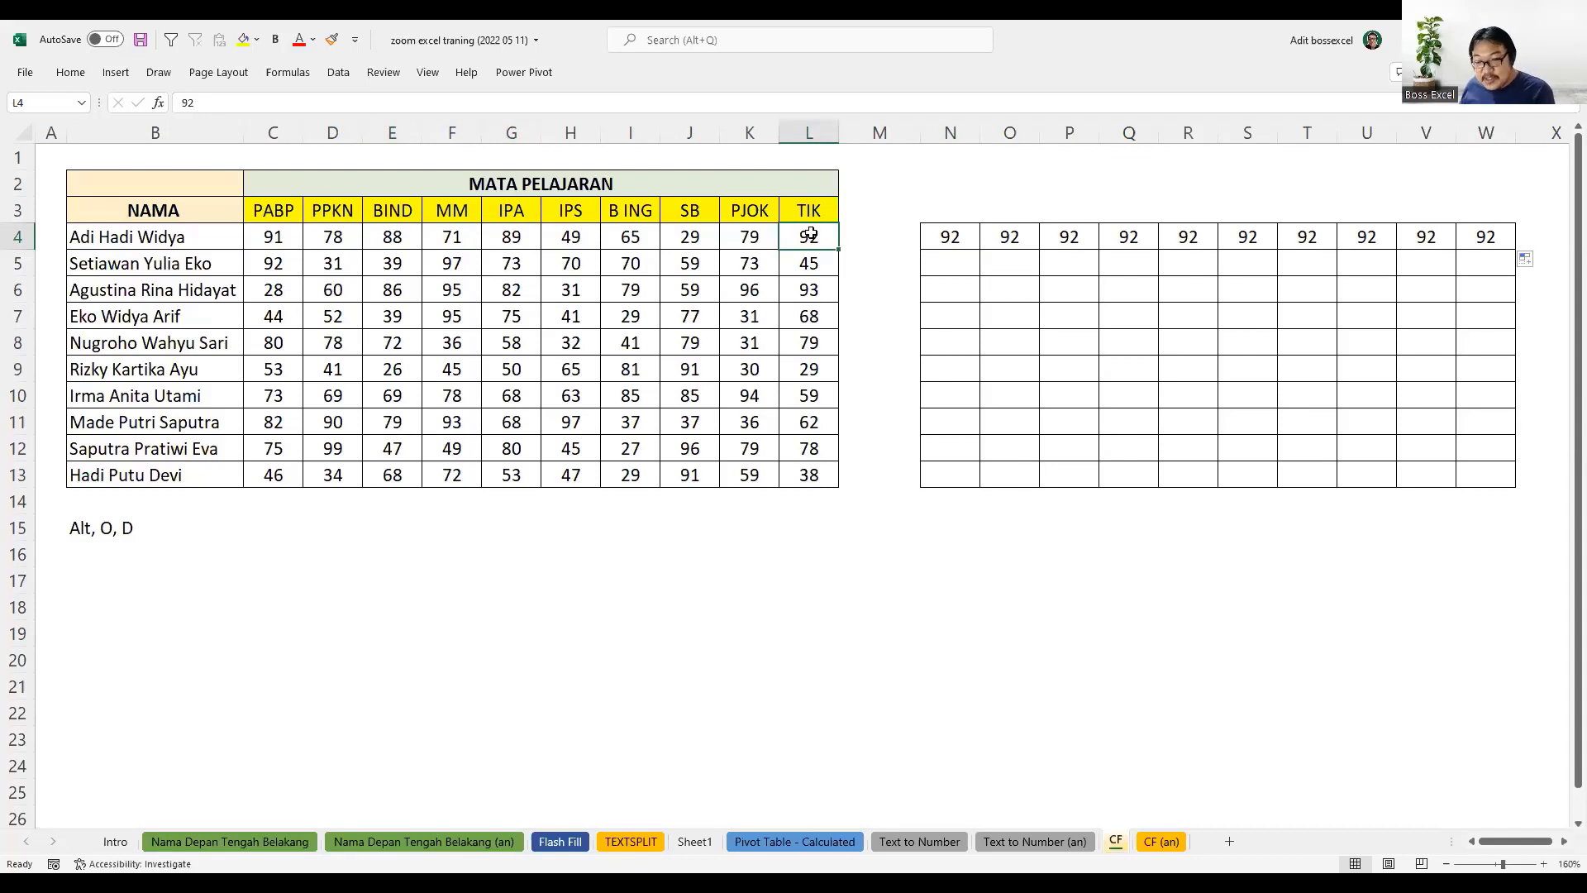
- Wrap the MAX formula in N4 in a MATCH function as its lookup value, previewing what the MAX part evaluates to
click(963, 234)
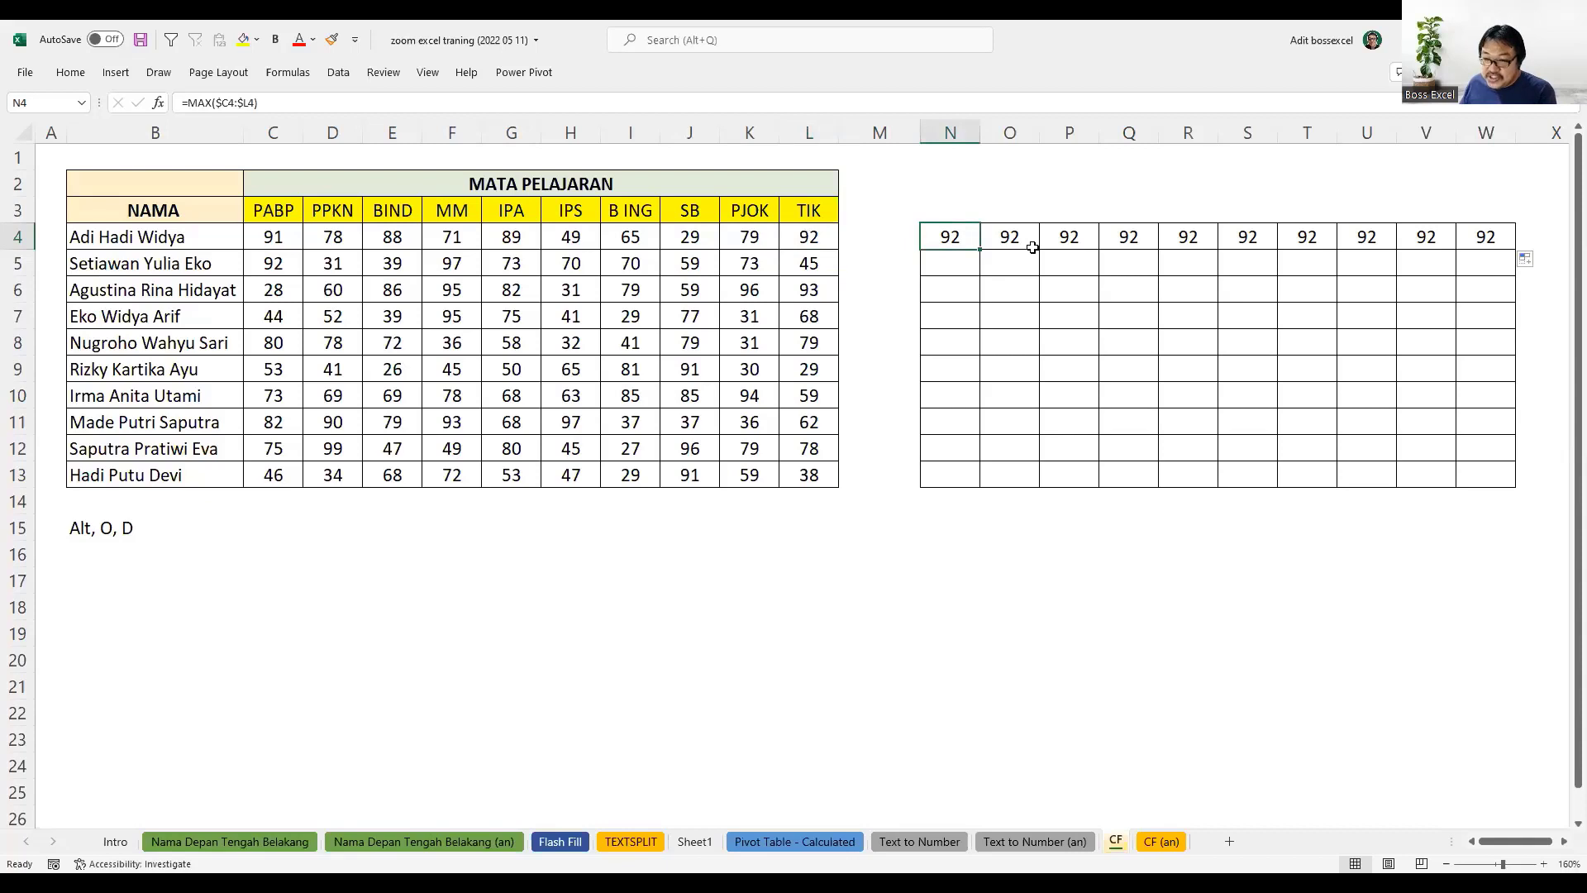
key(F2)
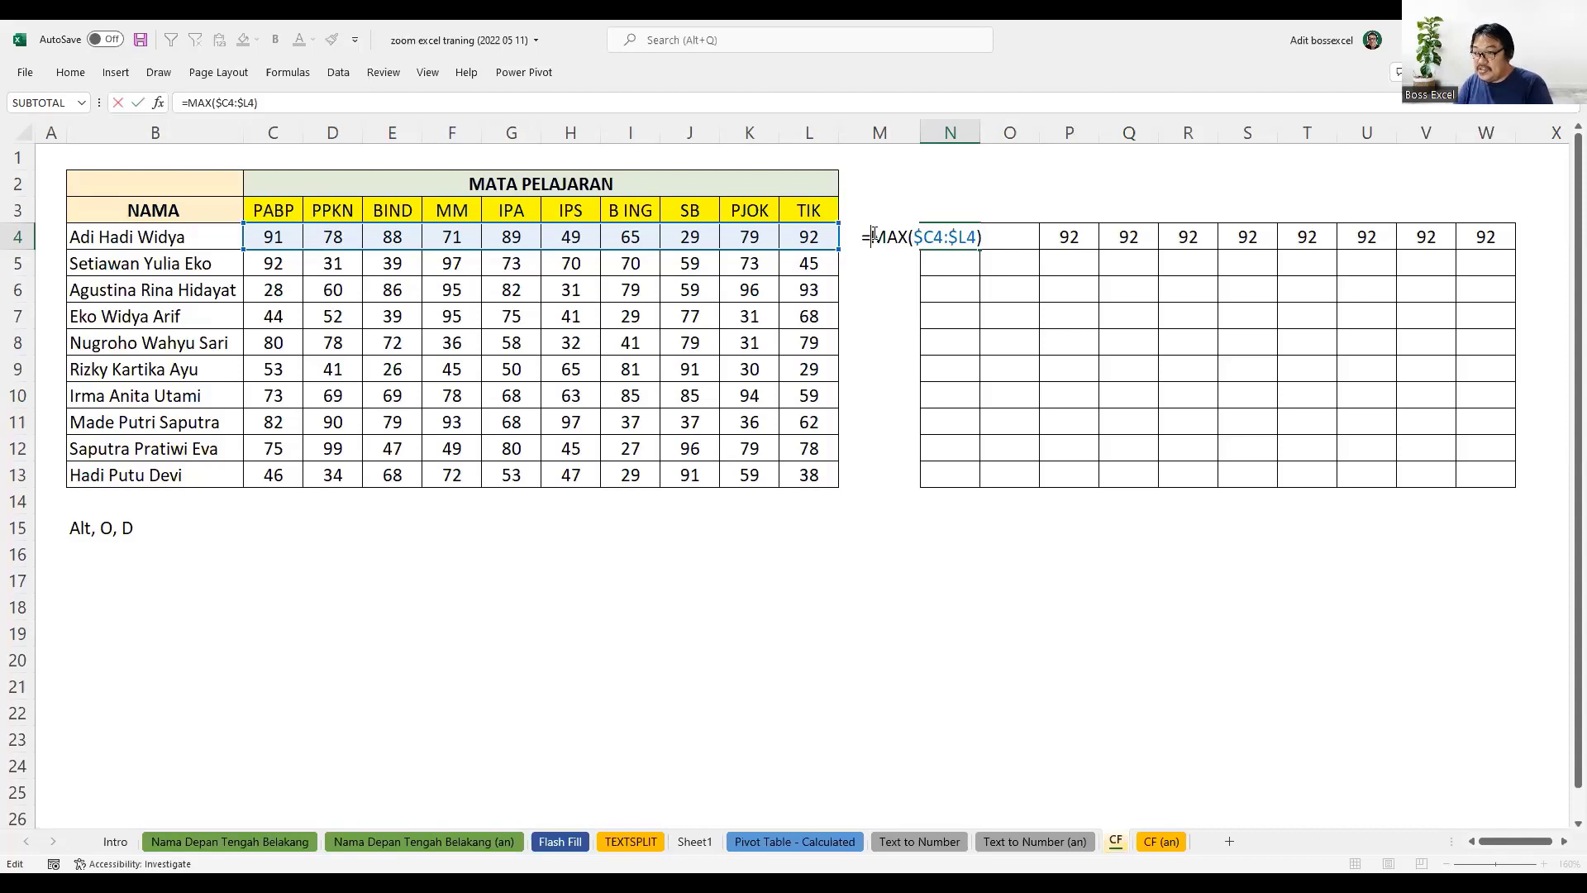
text(match()
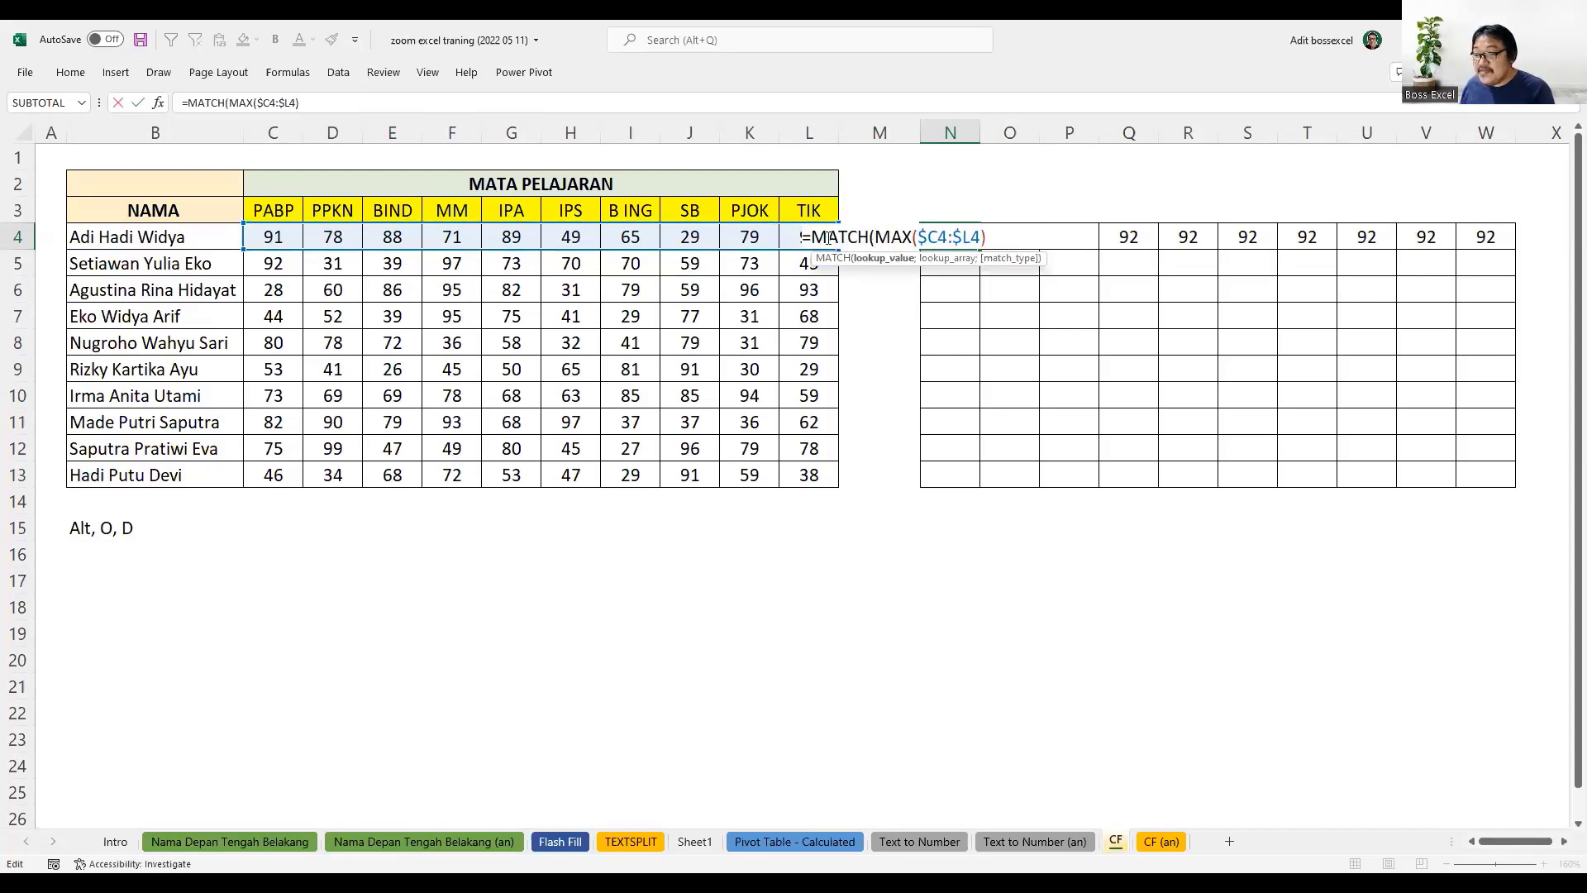
drag(878, 237, 987, 236)
key(F9)
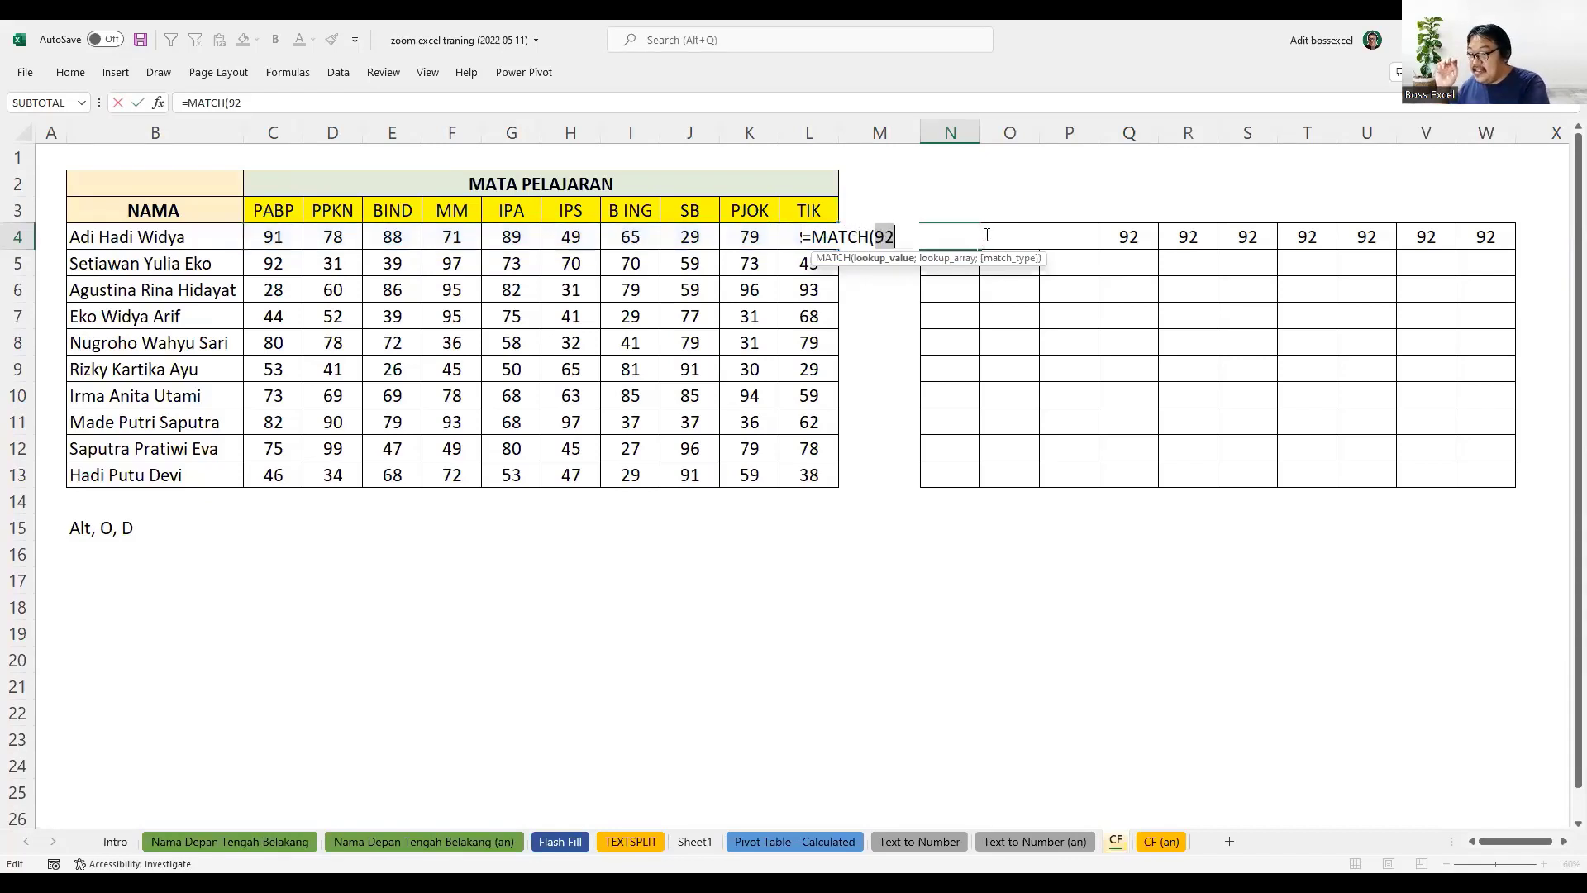
key(ctrl+z)
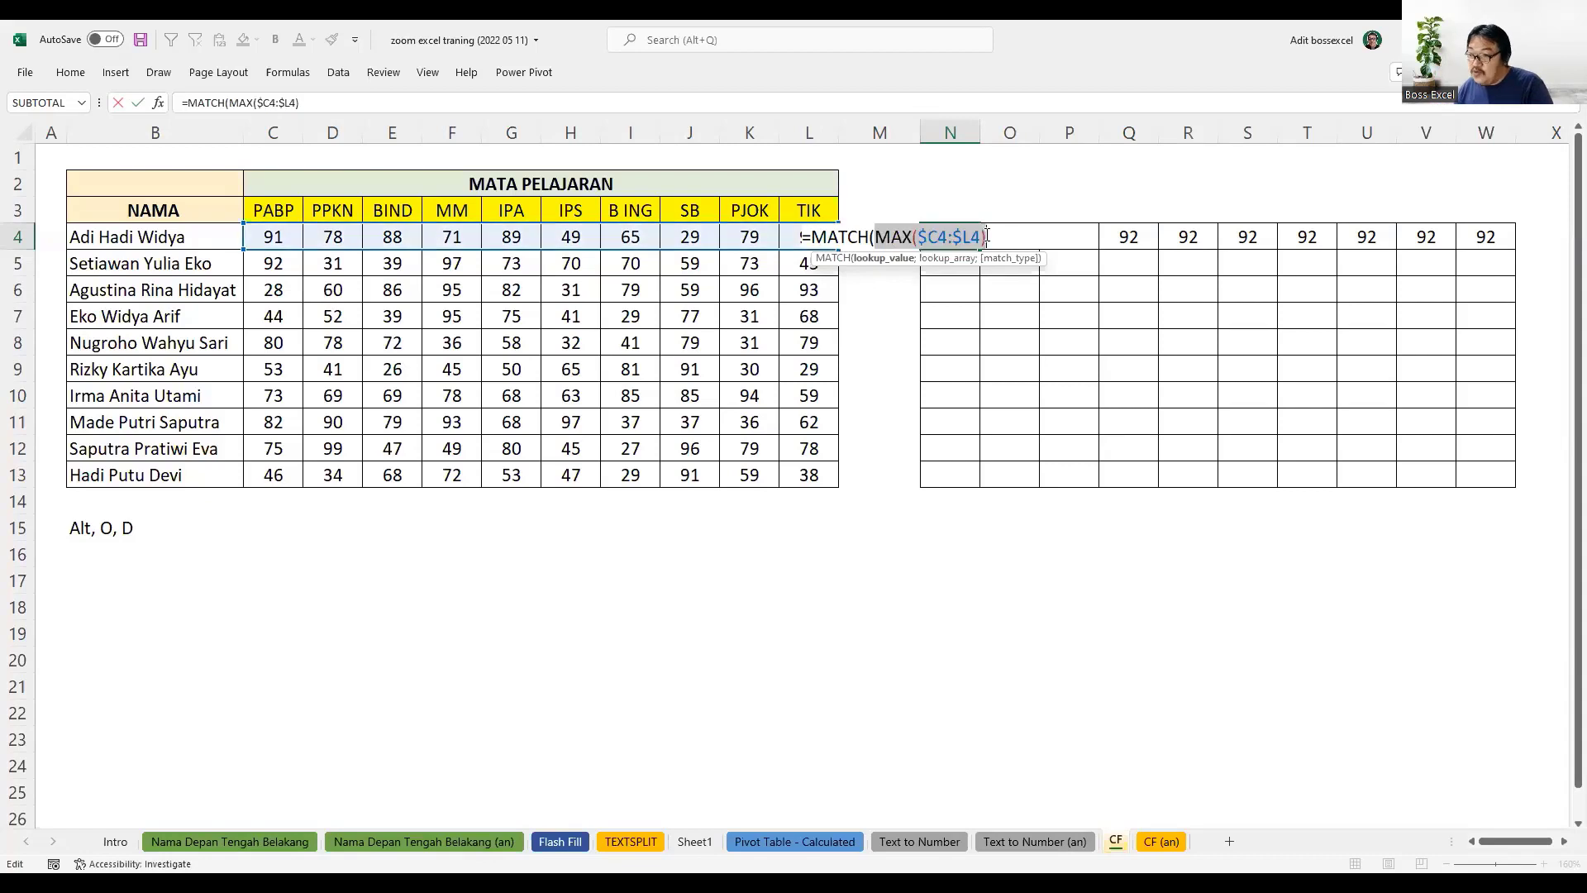
click(986, 236)
text(;)
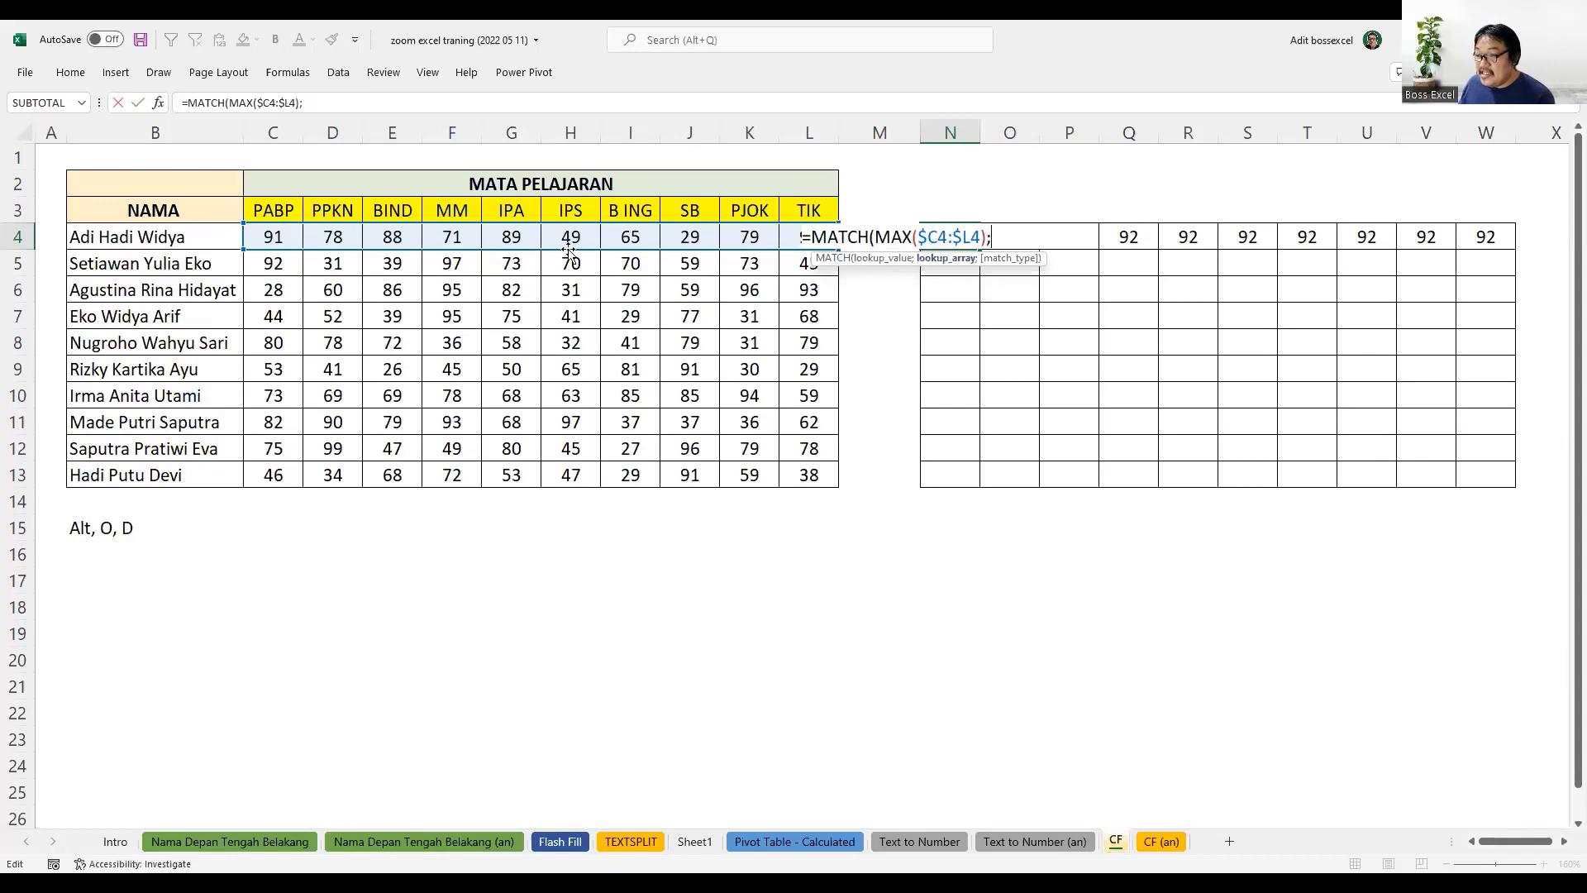
- Complete the MATCH formula in N4 with the column-locked lookup array $C4:$L4 and match type 0 for an exact match
drag(273, 239, 344, 237)
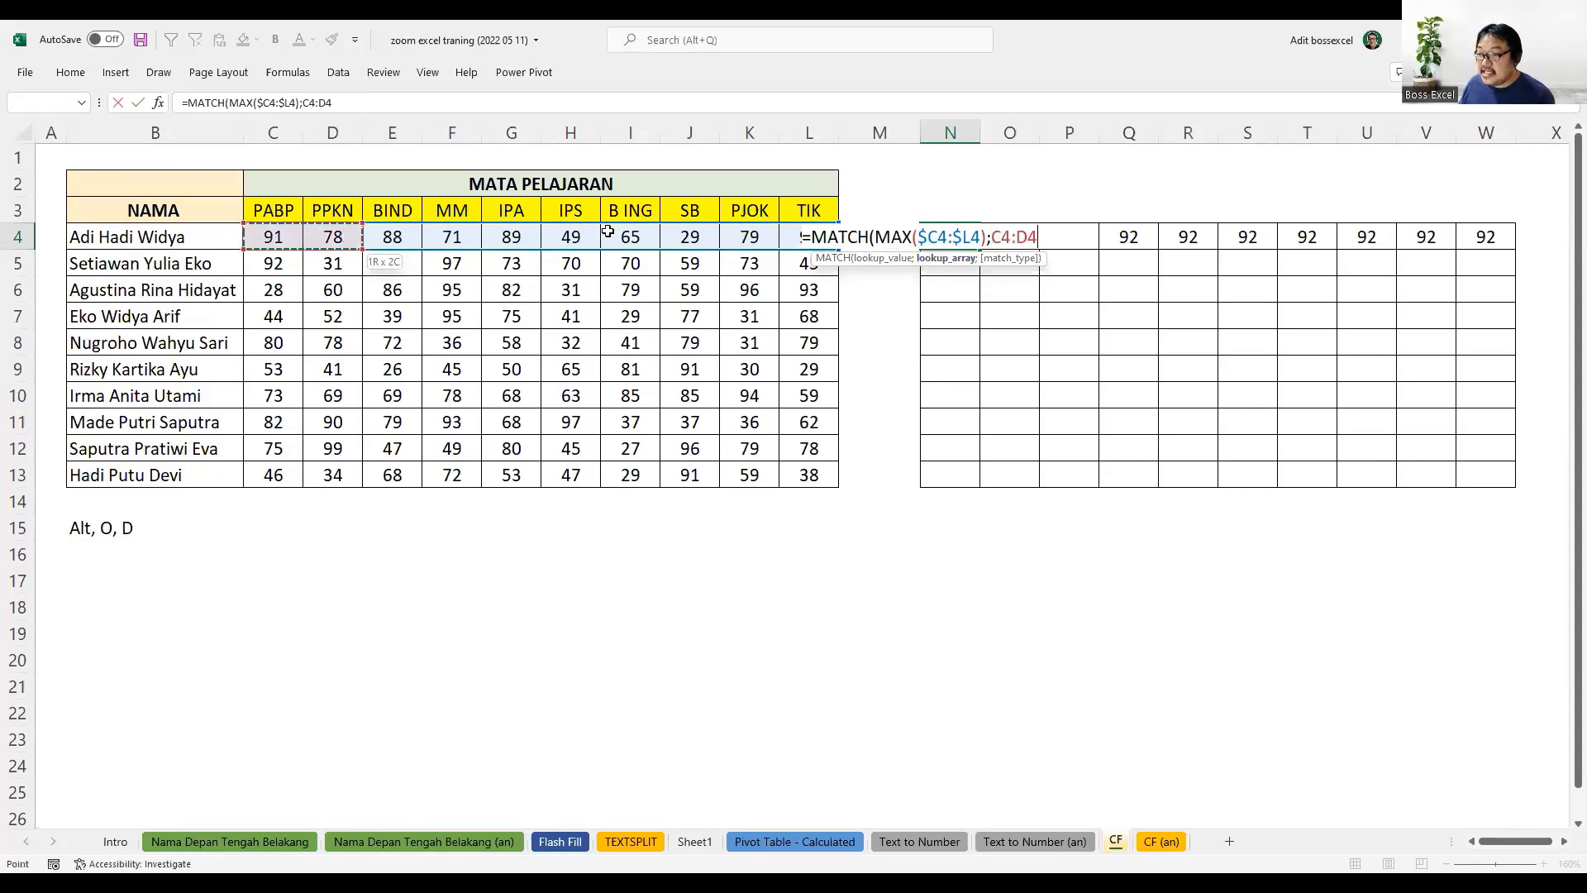
drag(796, 224, 798, 227)
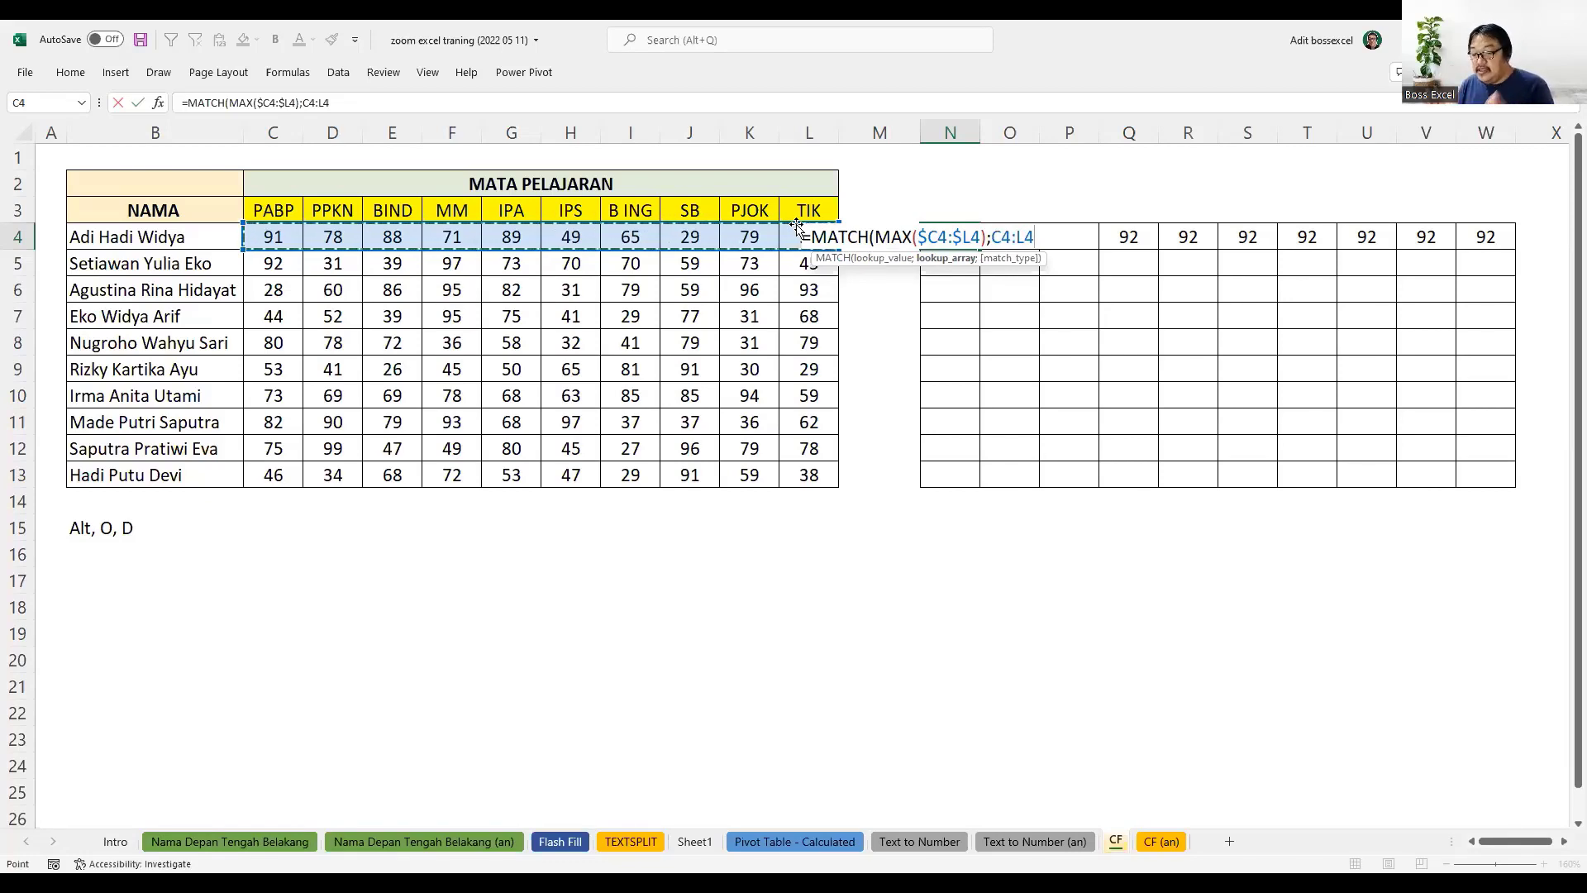
key(F4)
key(F4)
key(F4)
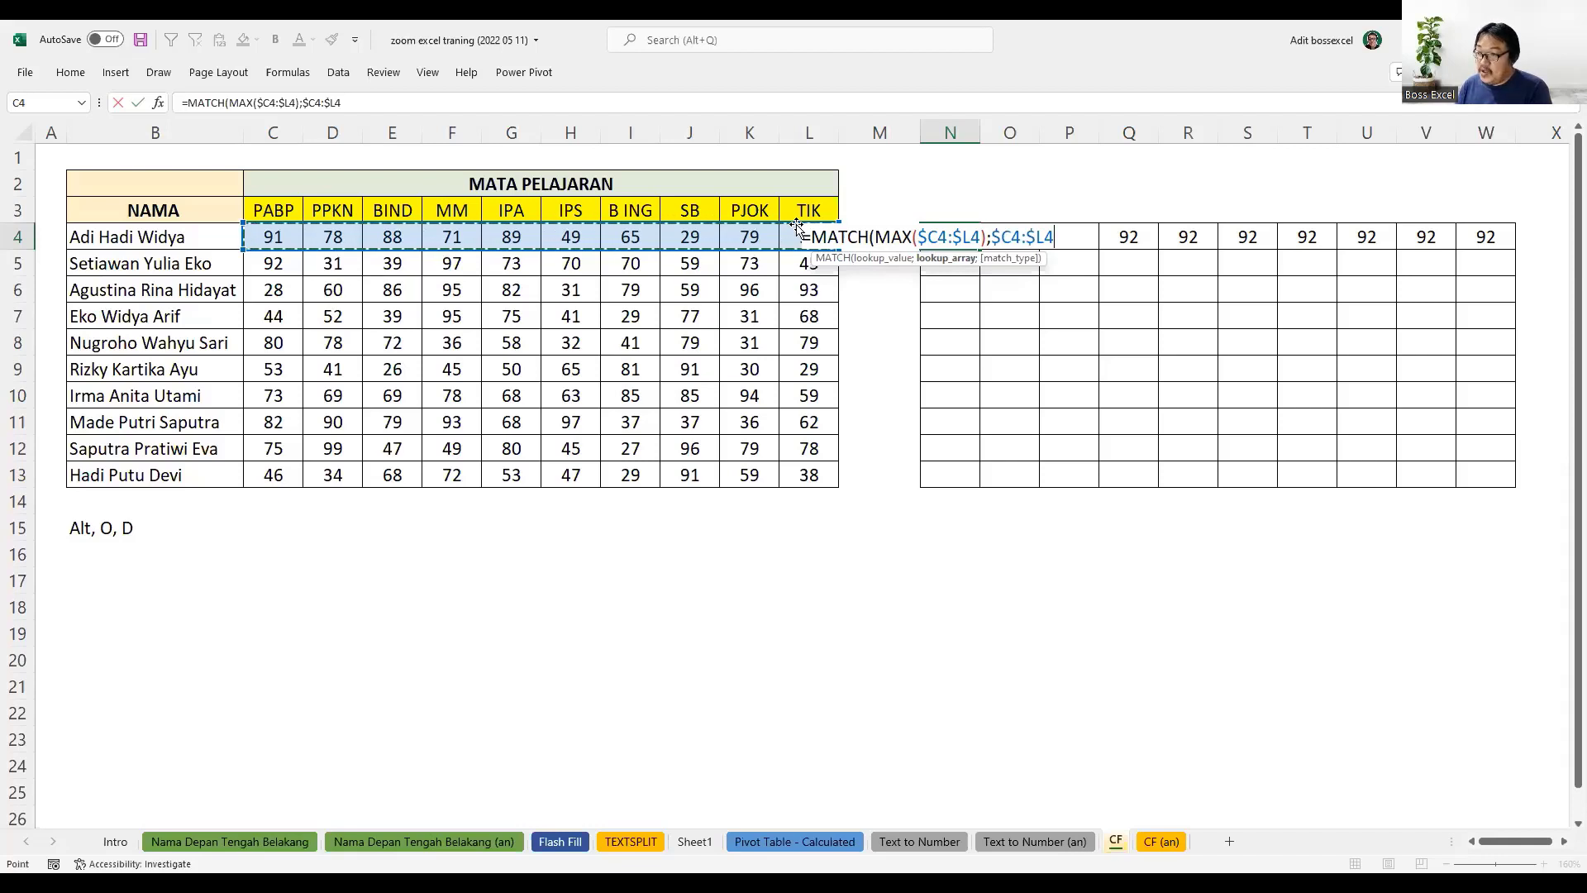
text(;)
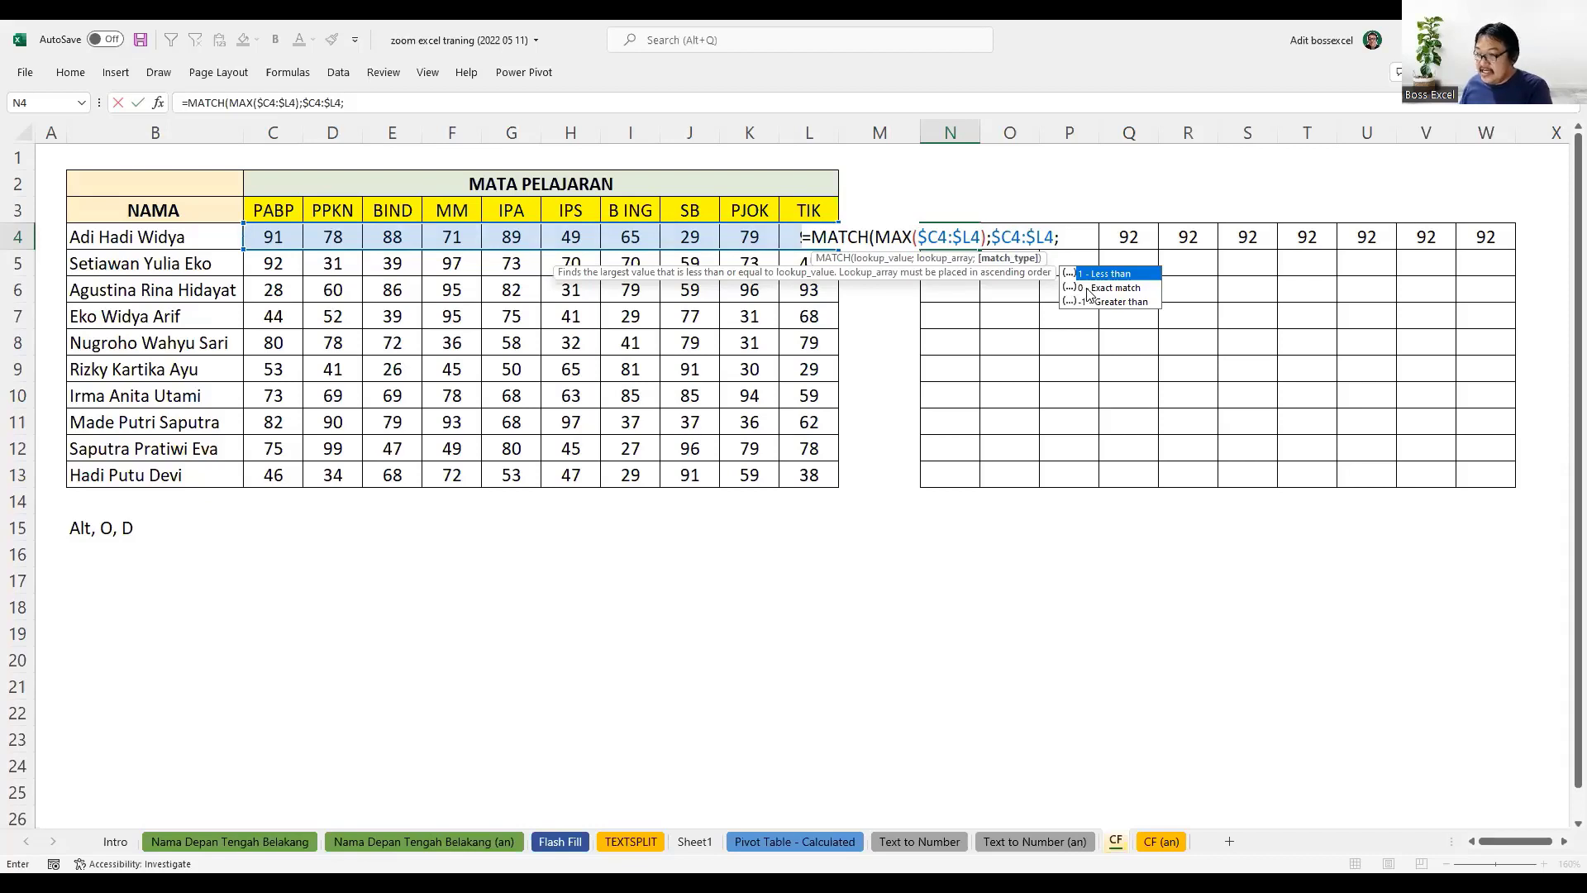
text(0)
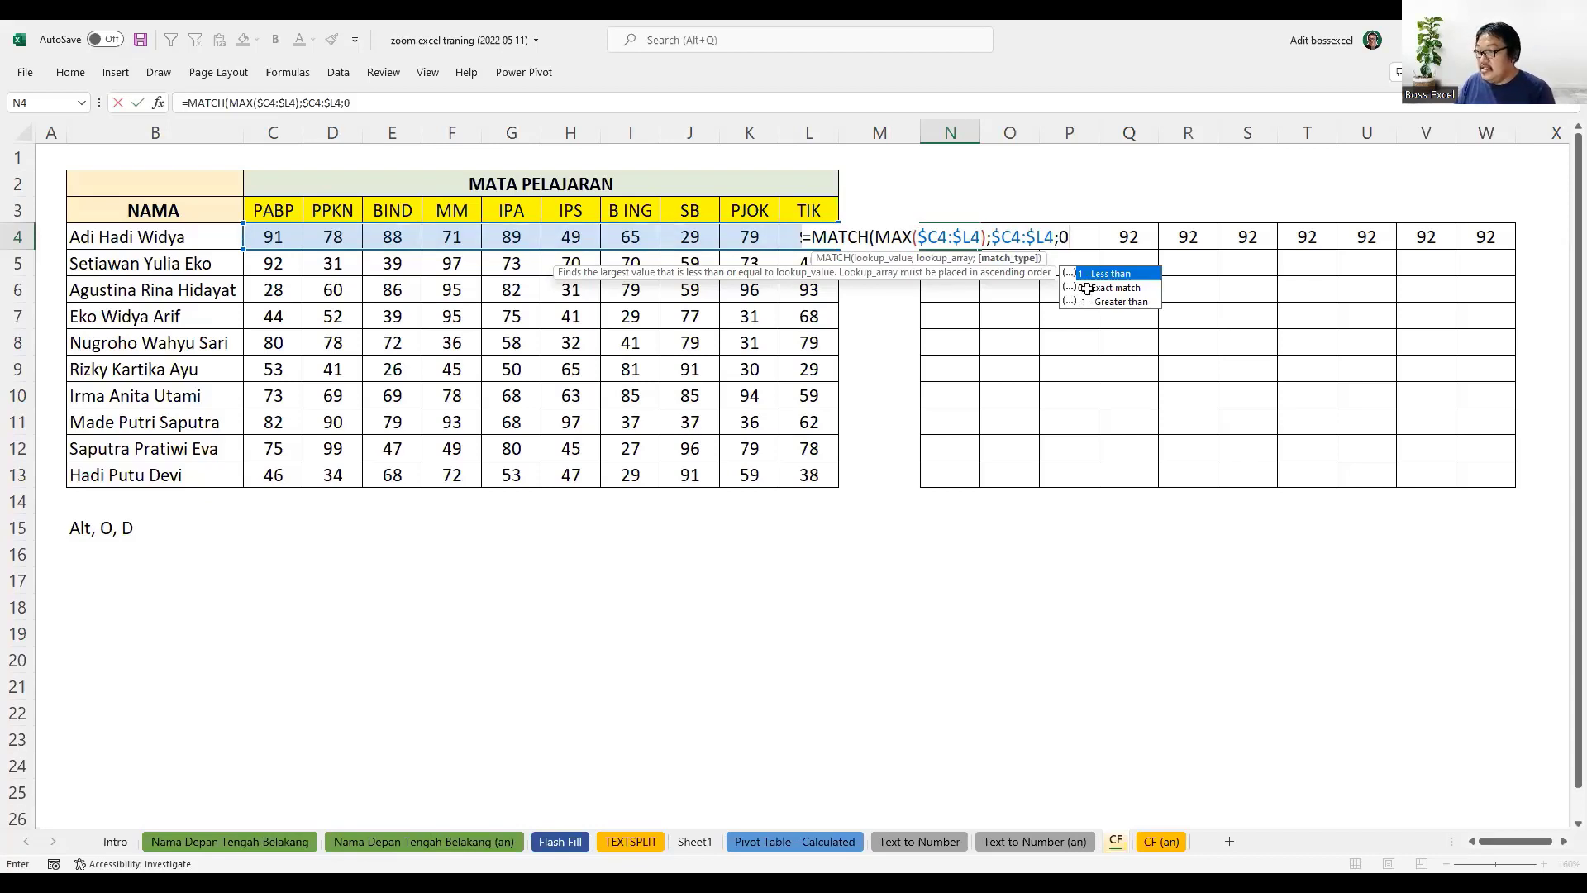
key(Return)
- Copy the MATCH formula from N4 across row 4 to W4 and check the copied cells
click(975, 246)
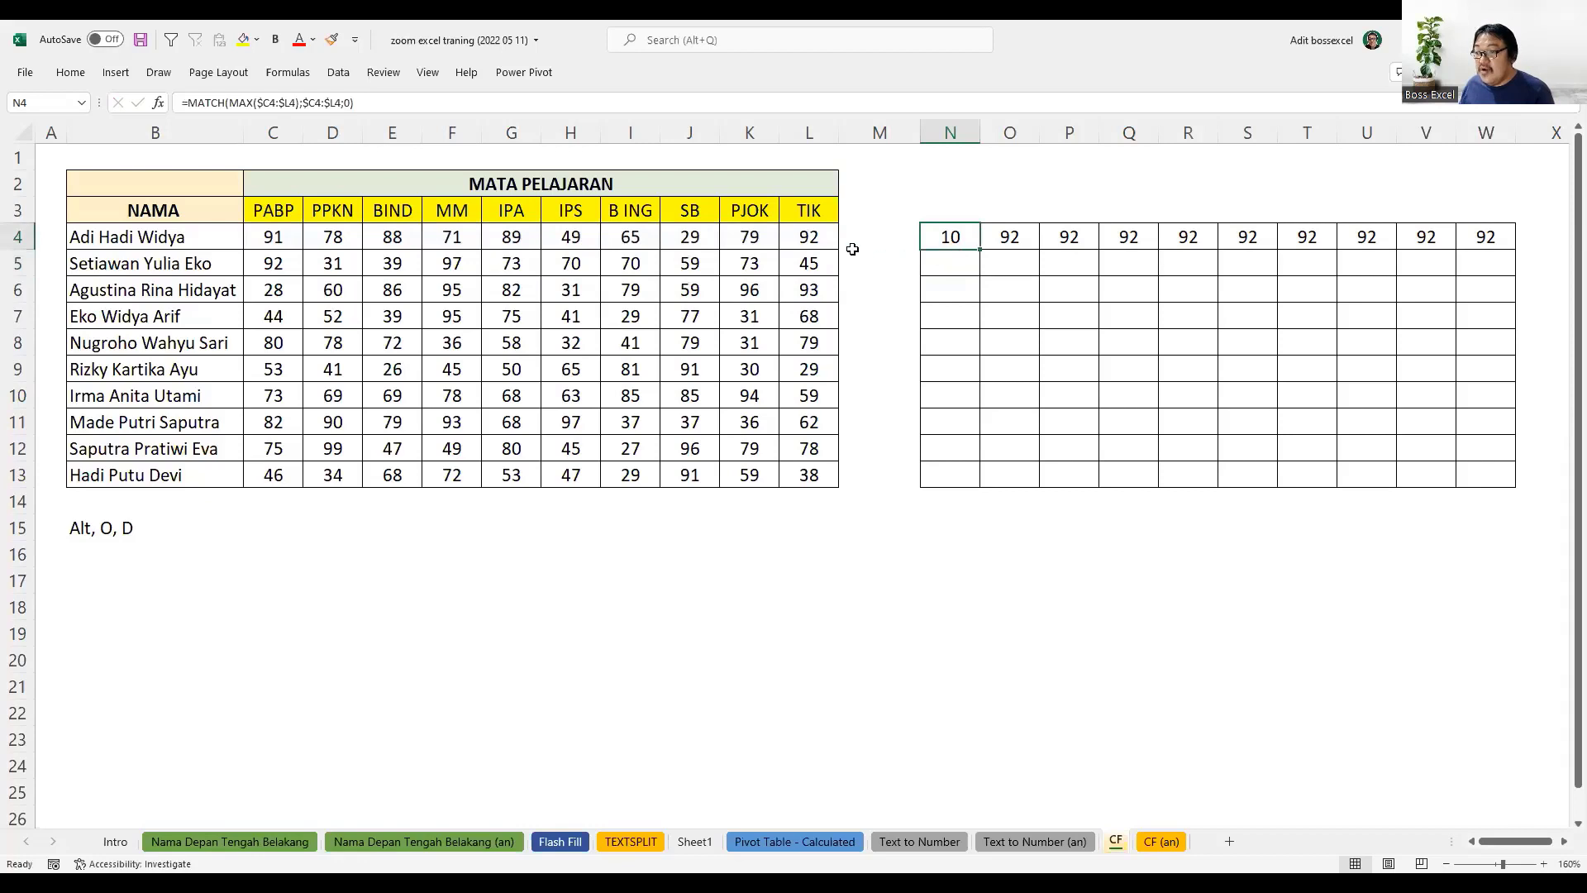
click(827, 243)
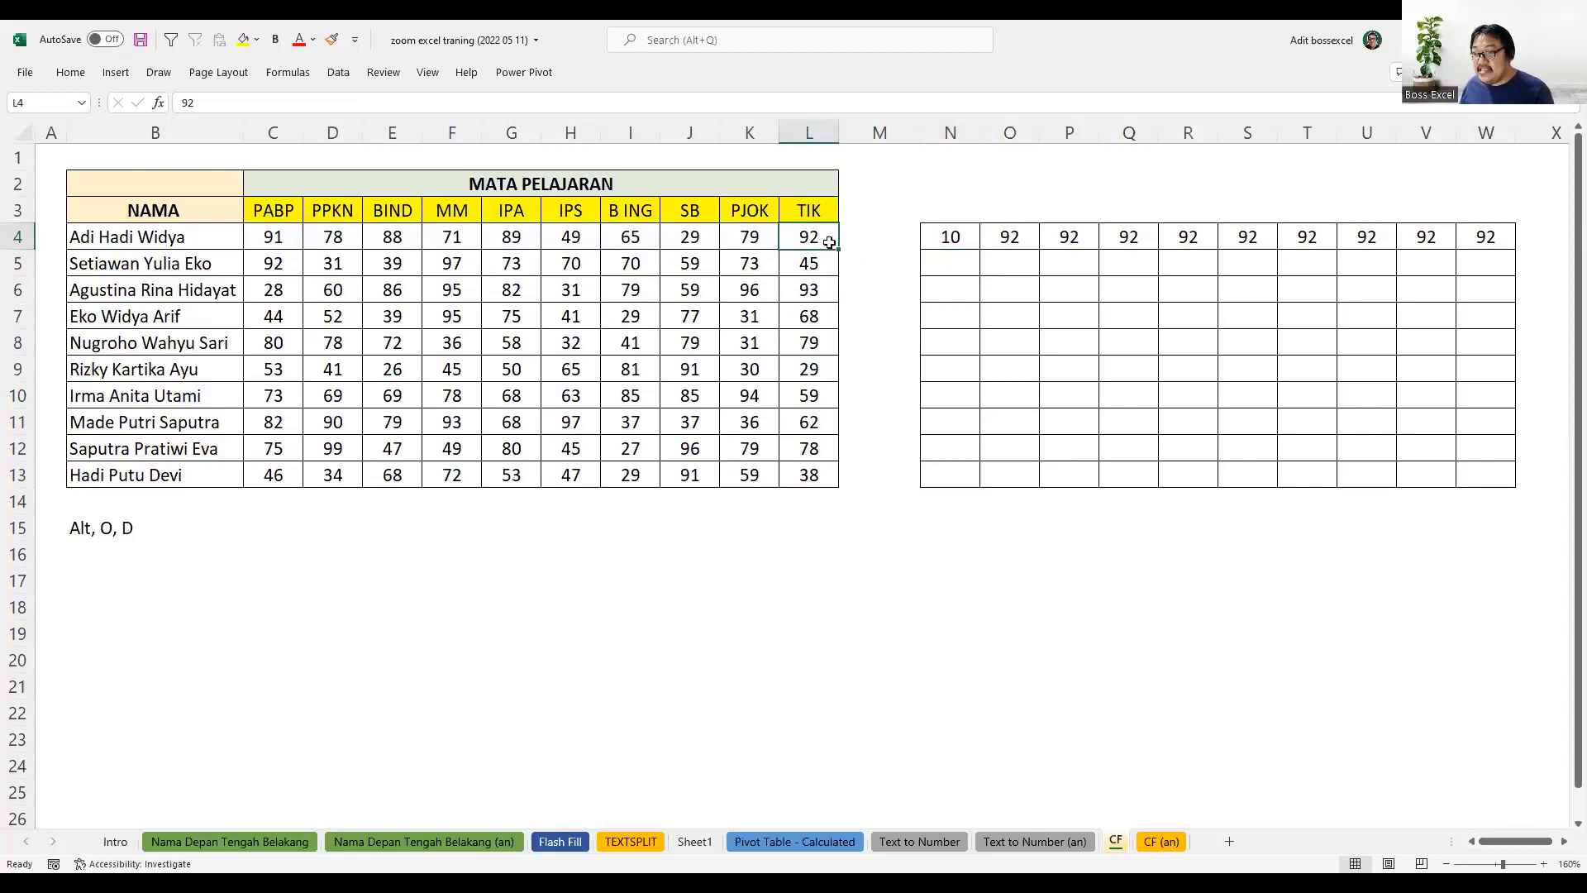
click(963, 240)
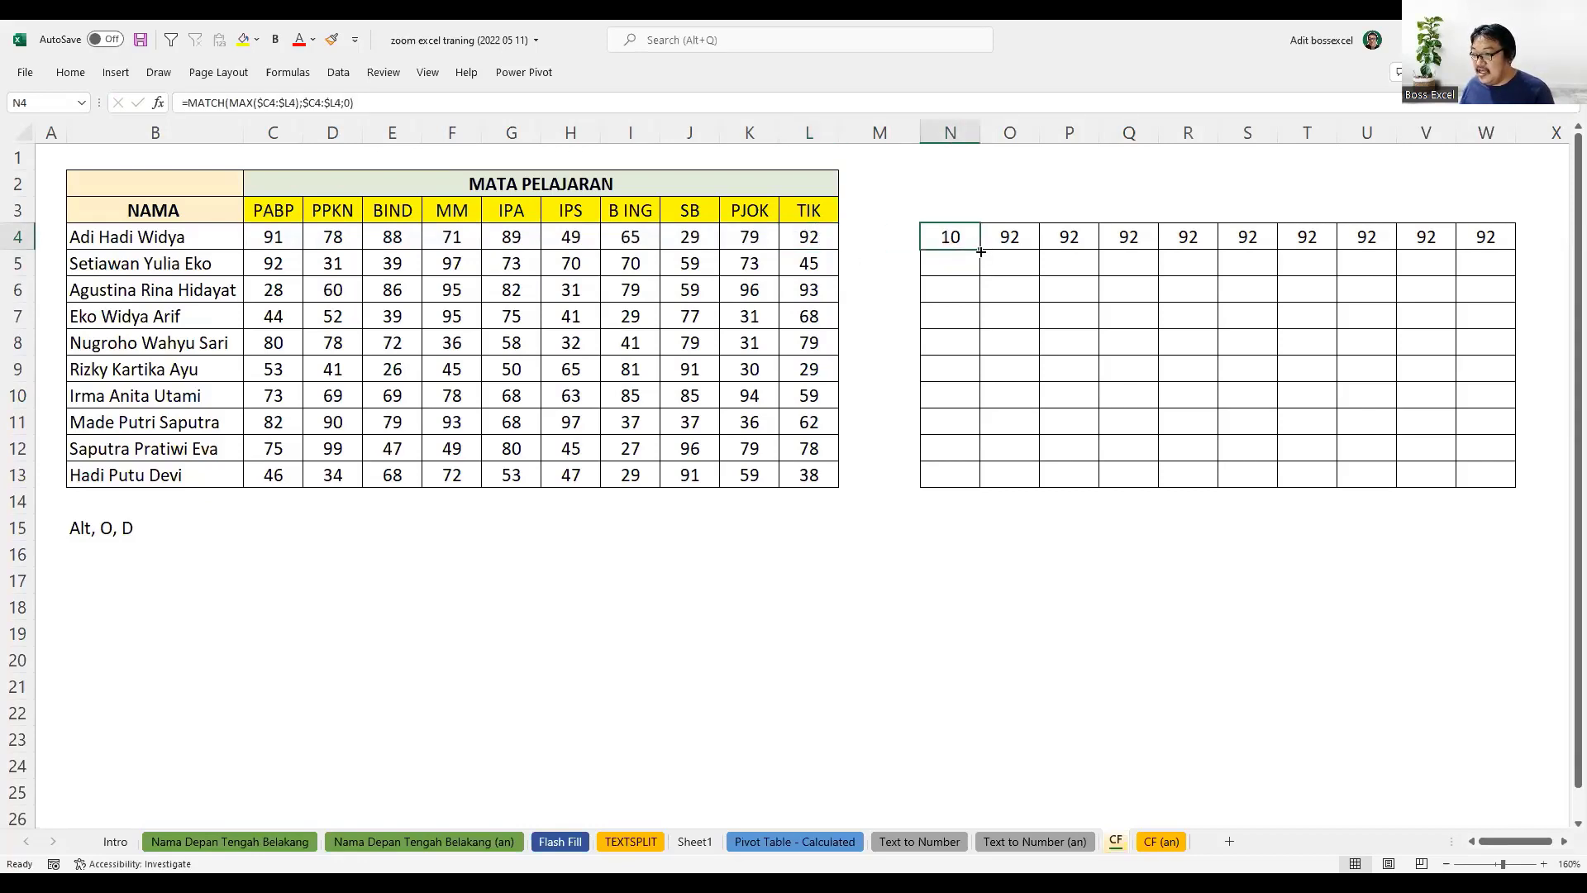
drag(987, 249, 1494, 238)
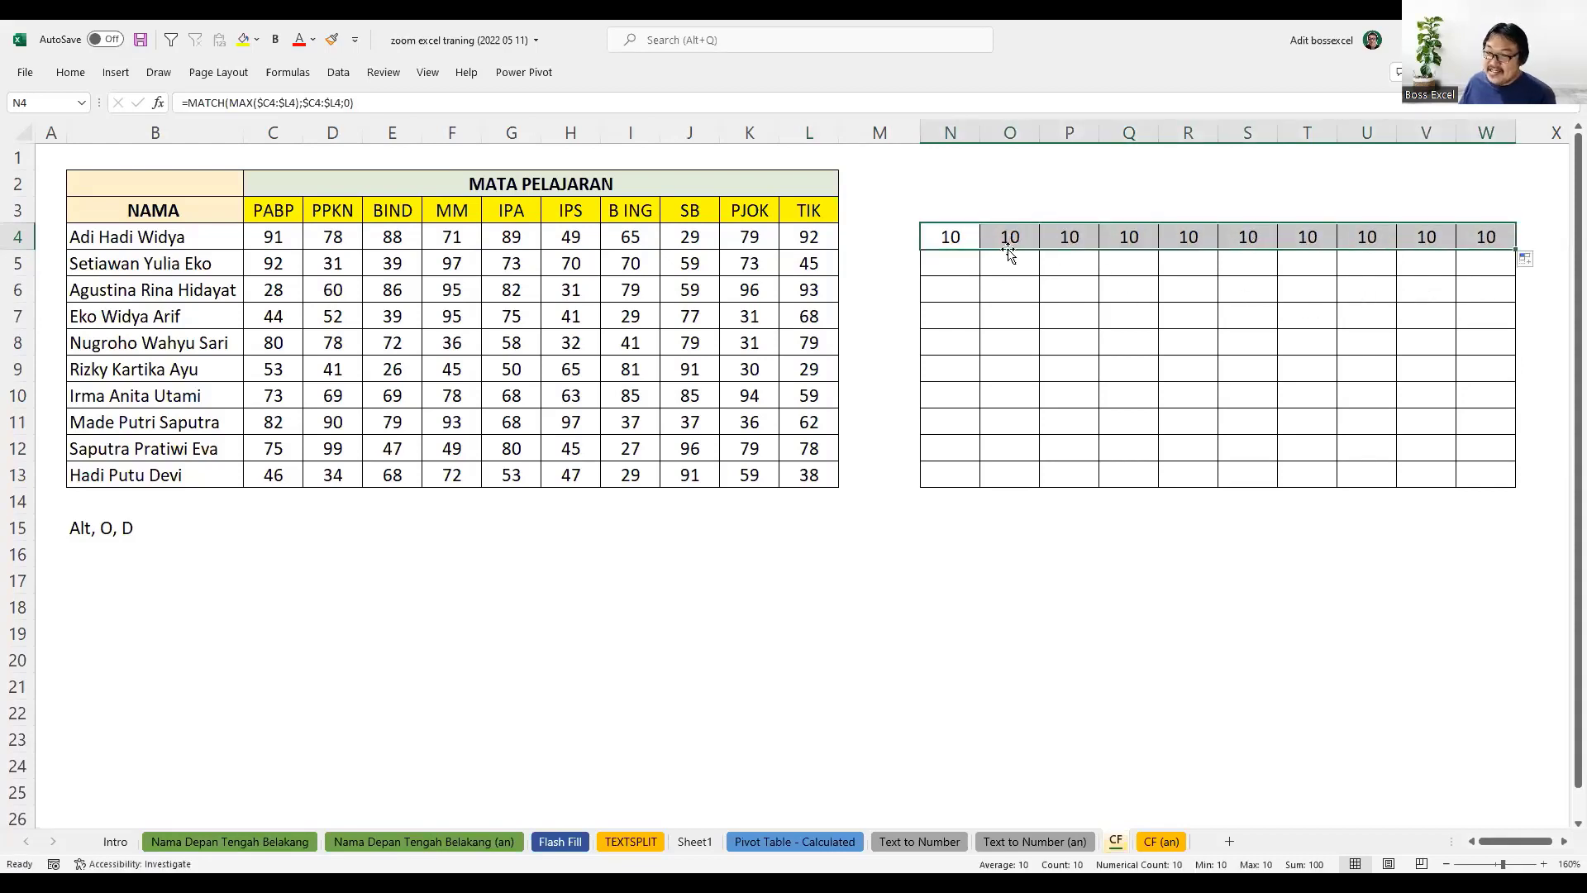
click(962, 234)
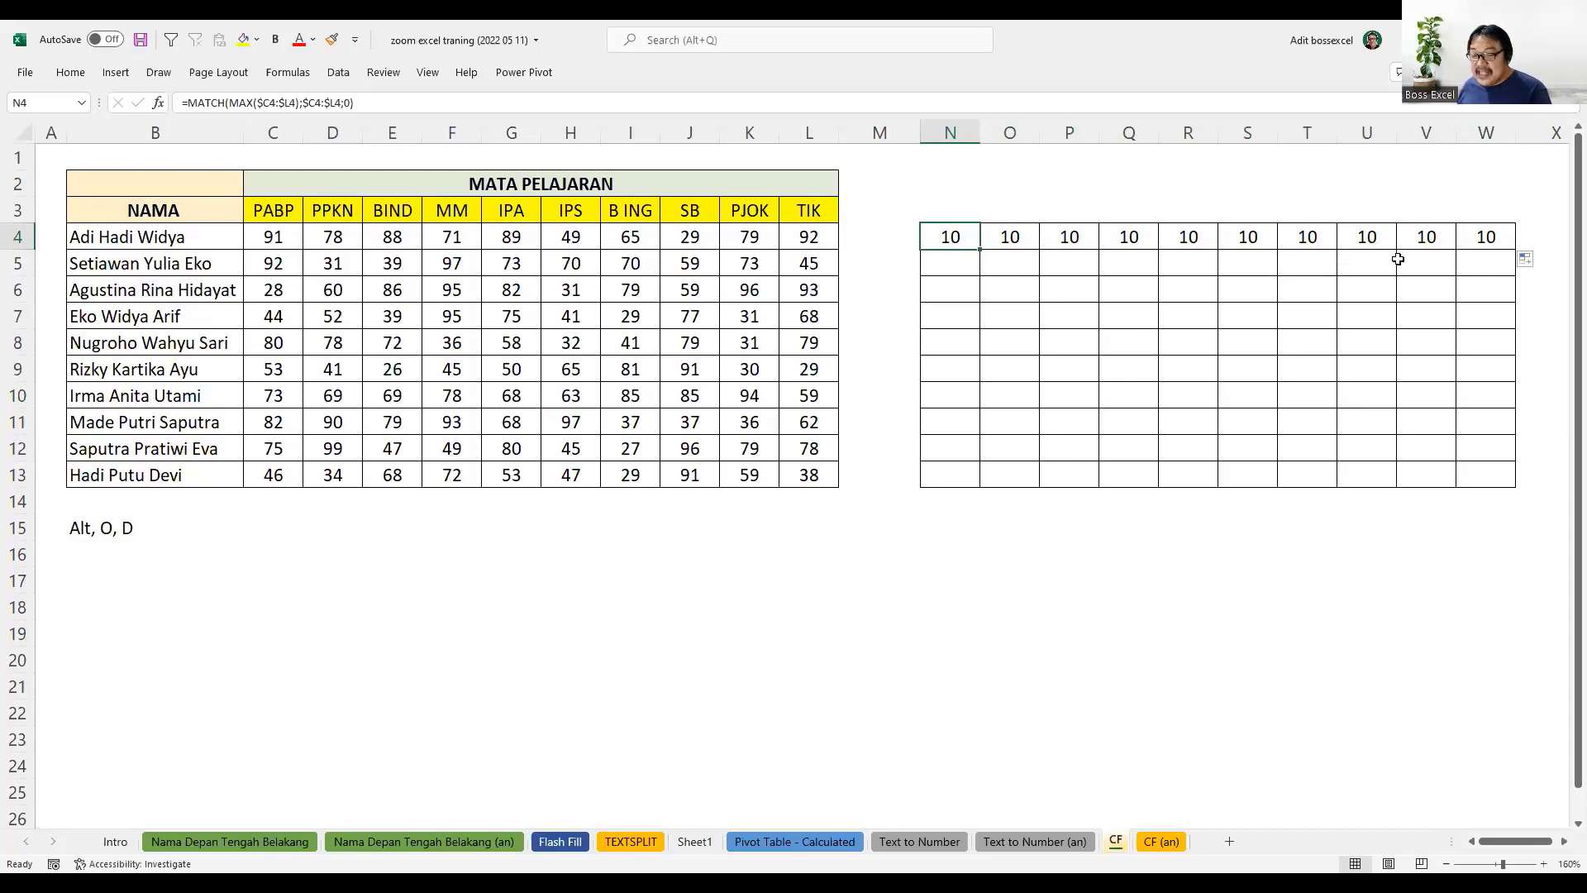
click(1493, 237)
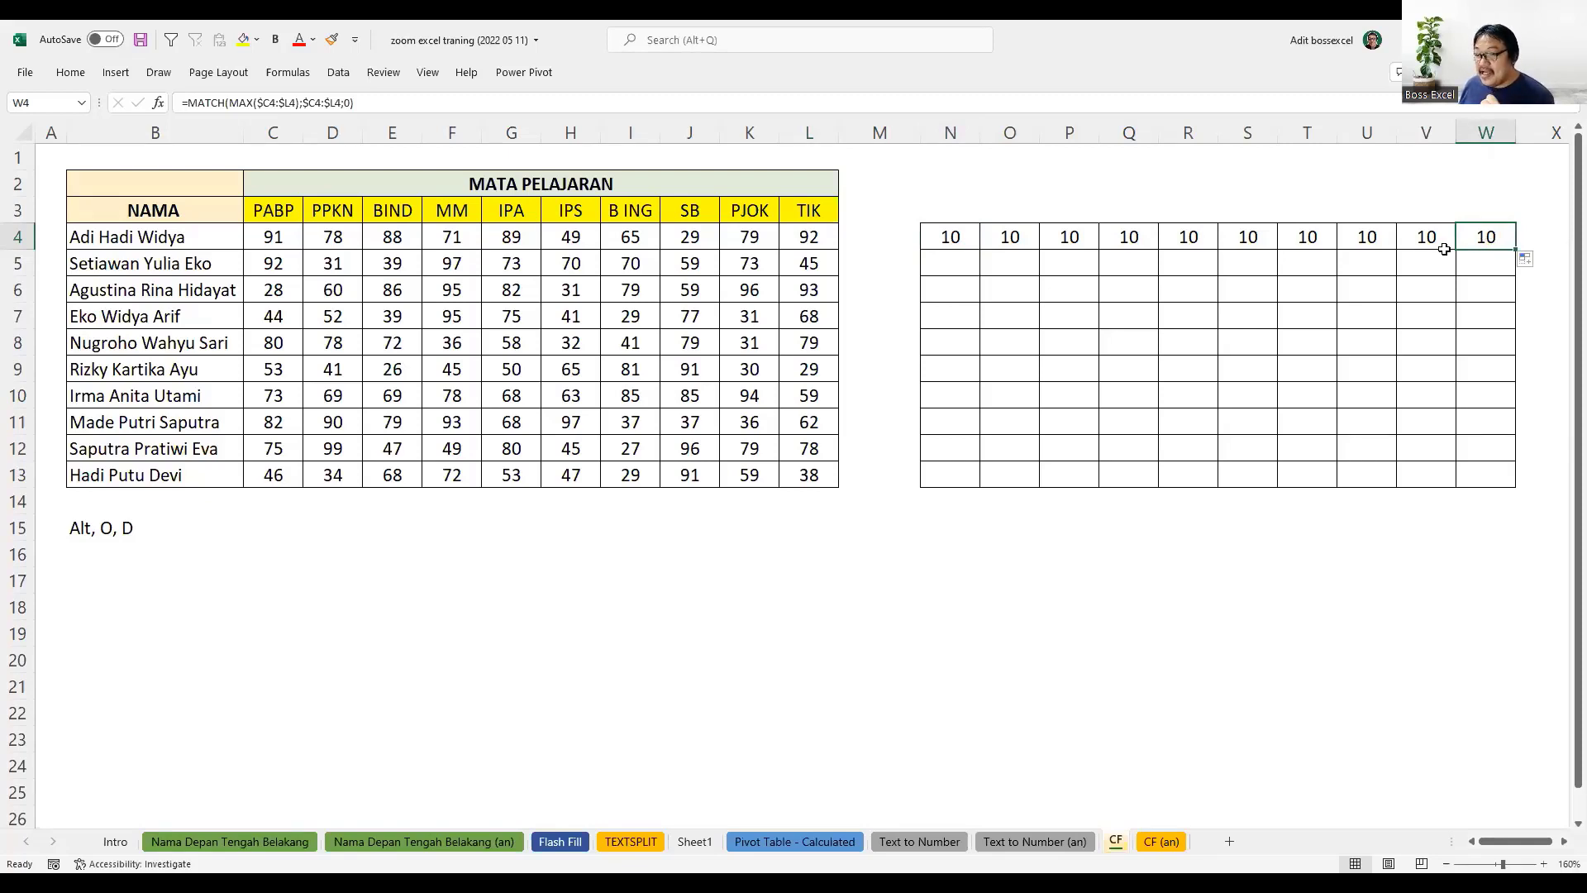
click(950, 237)
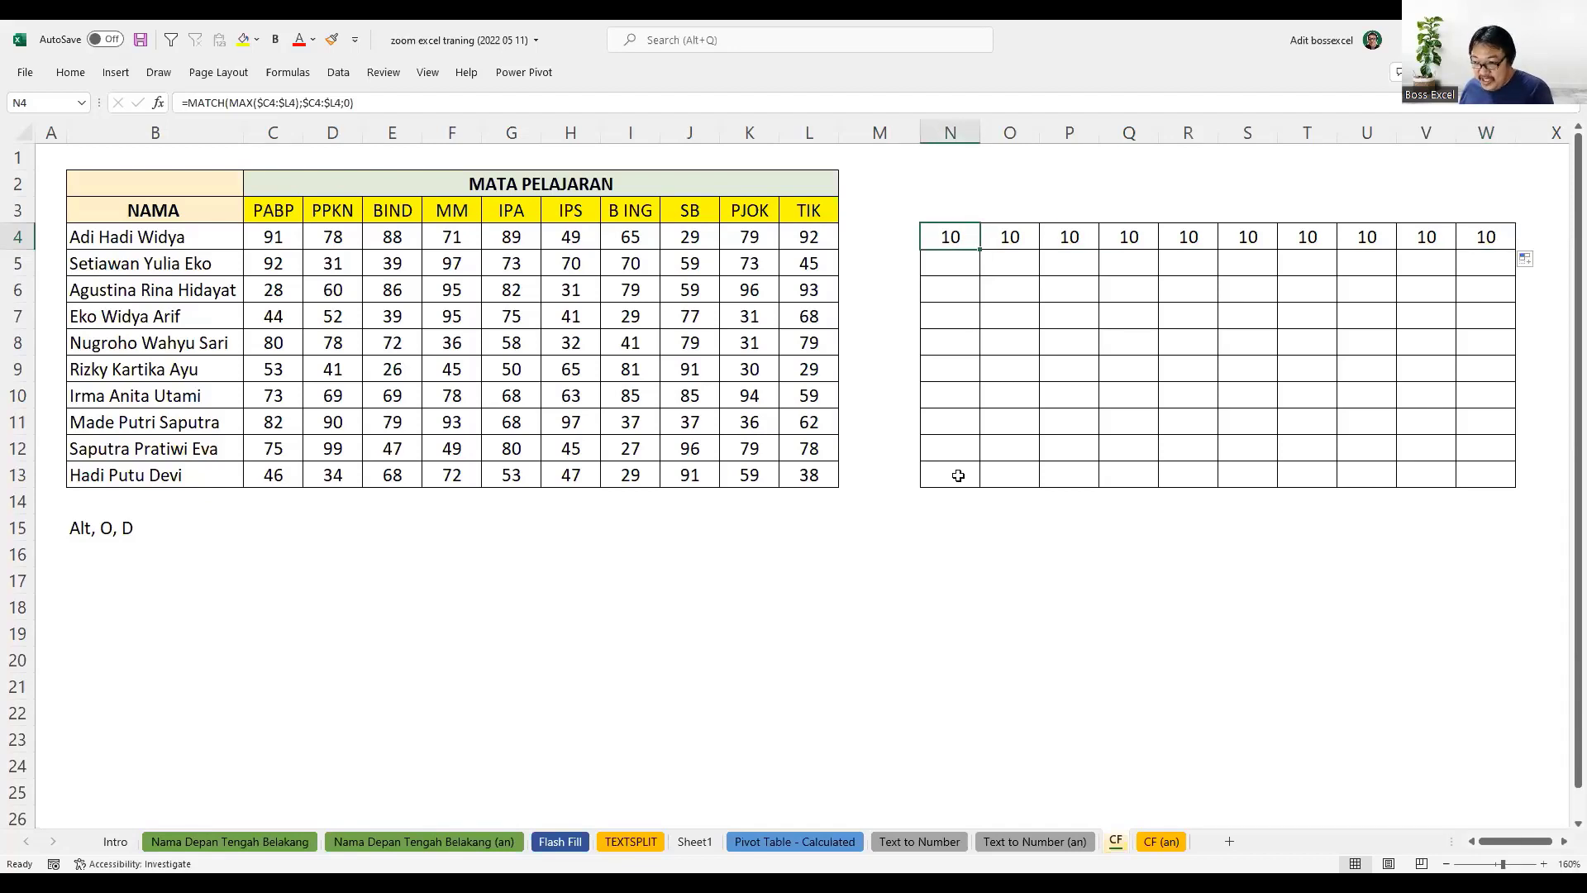
- Enter =COLUMNS(N4:P4) in cell N3 to count the columns in that range
click(963, 212)
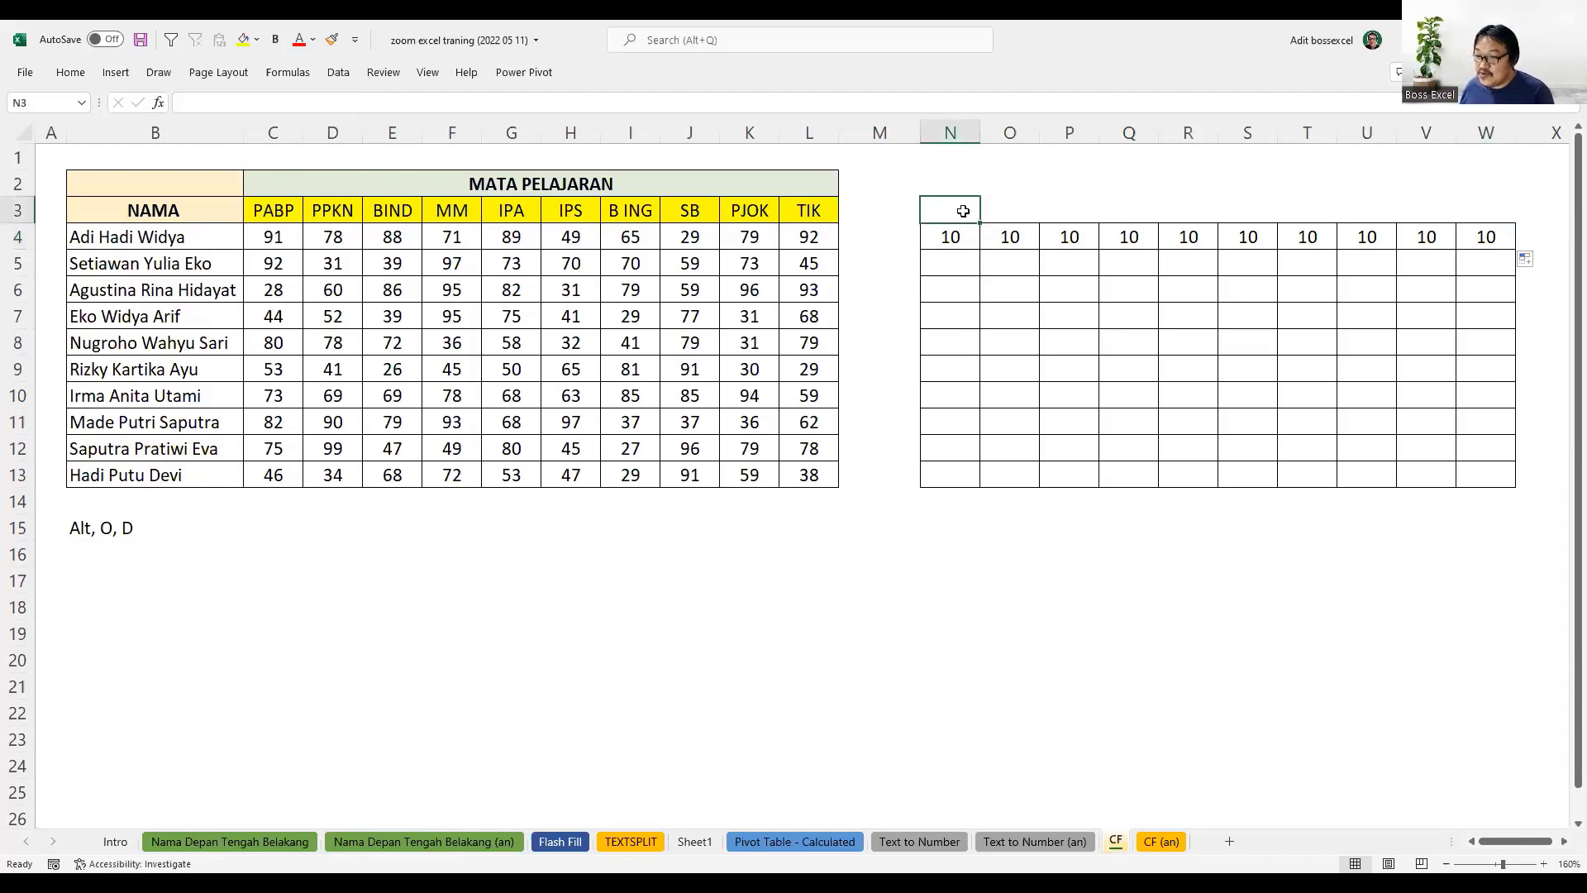
text(=)
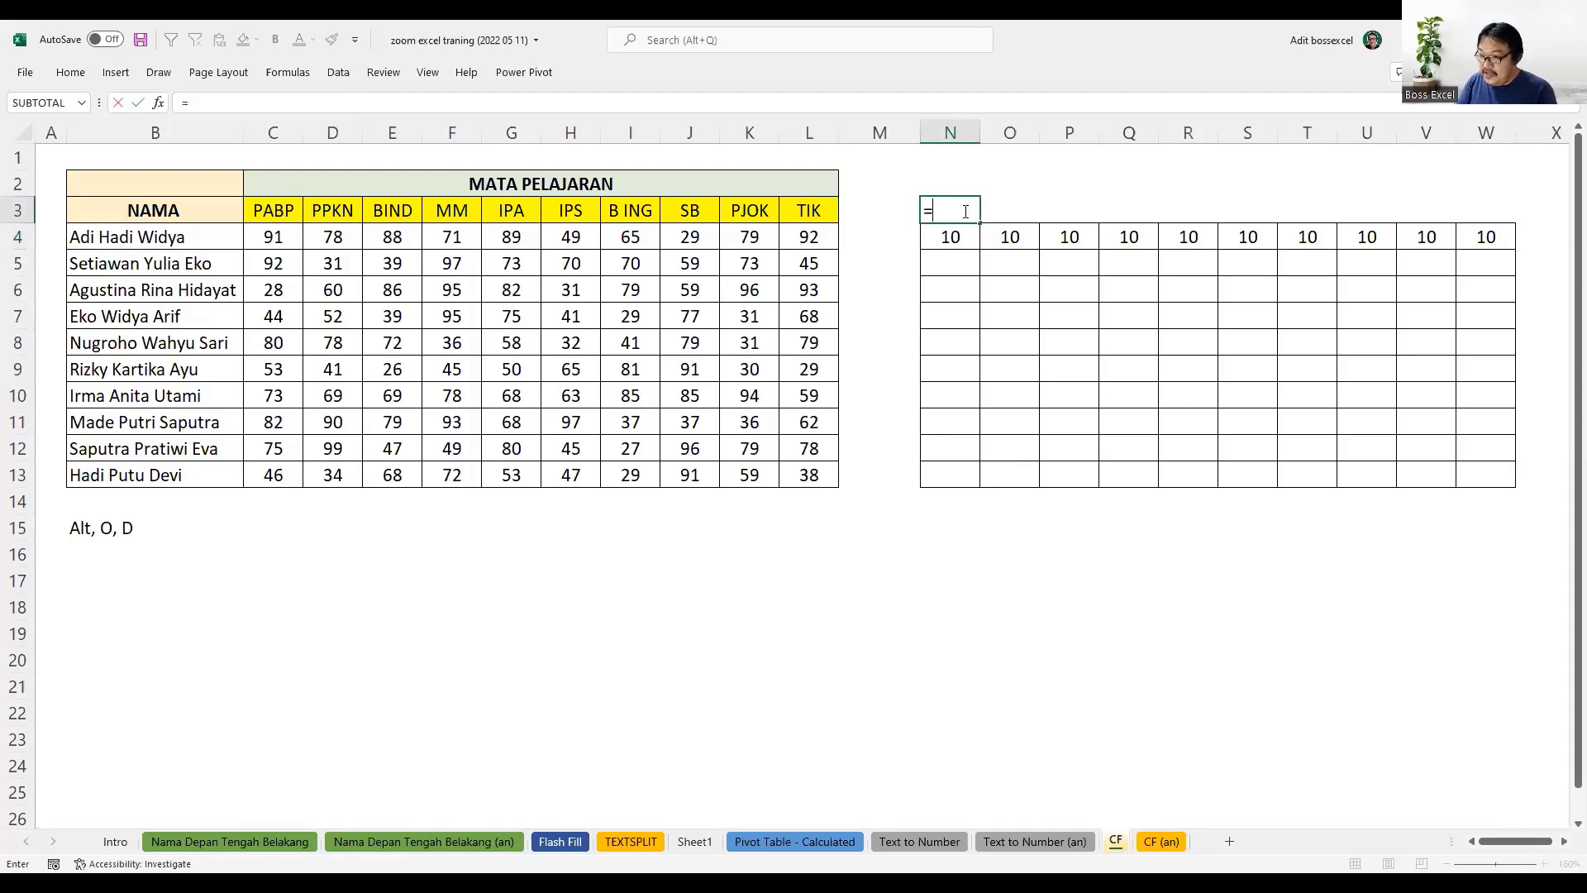
text(columns)
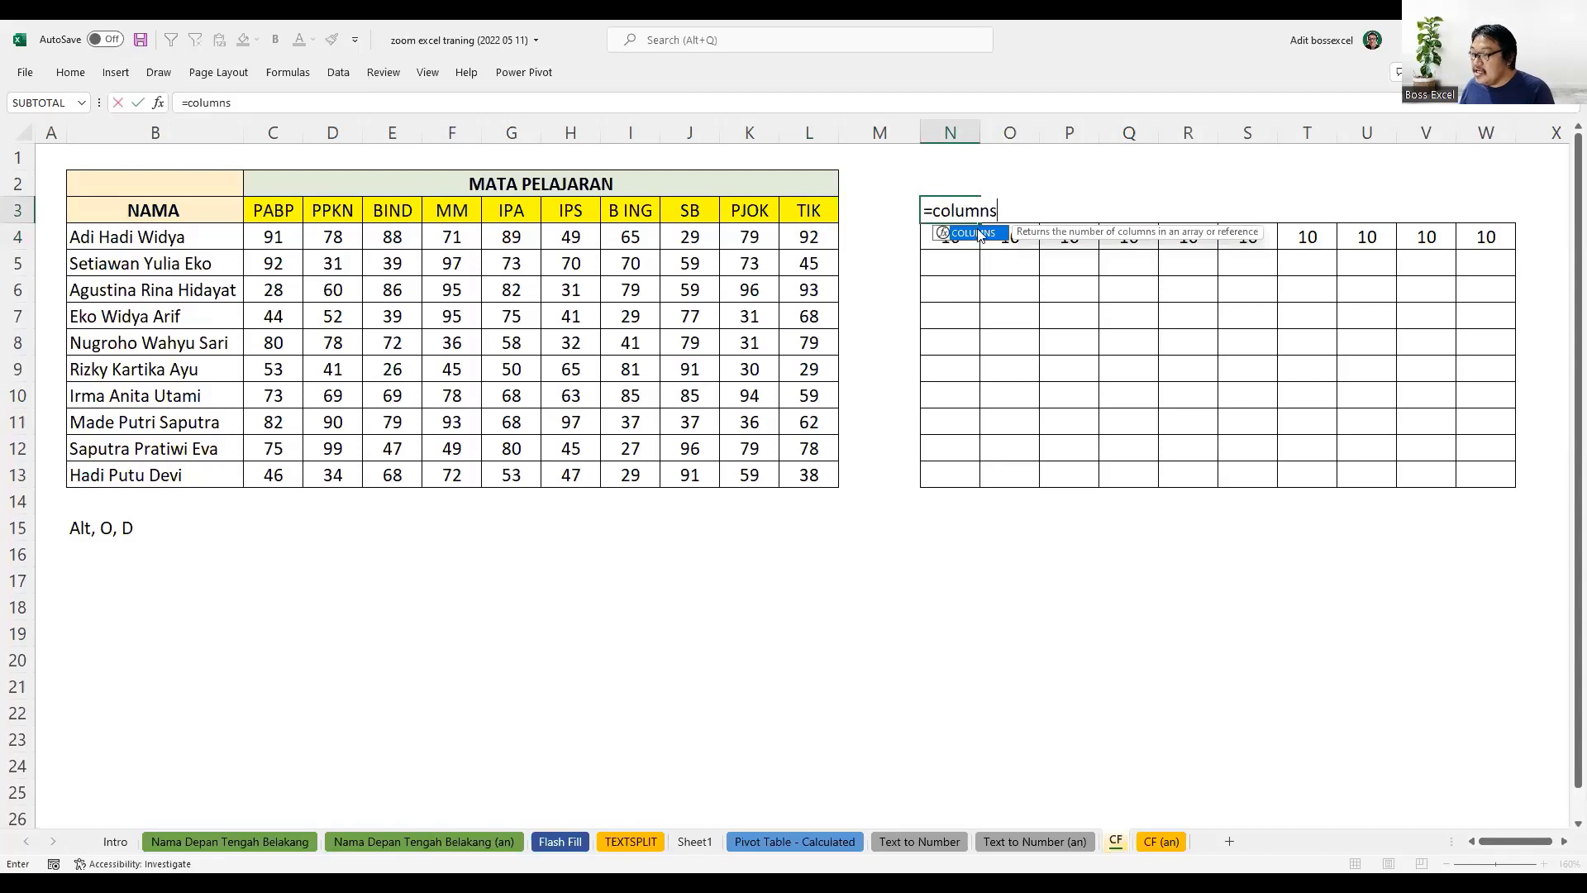
key(Tab)
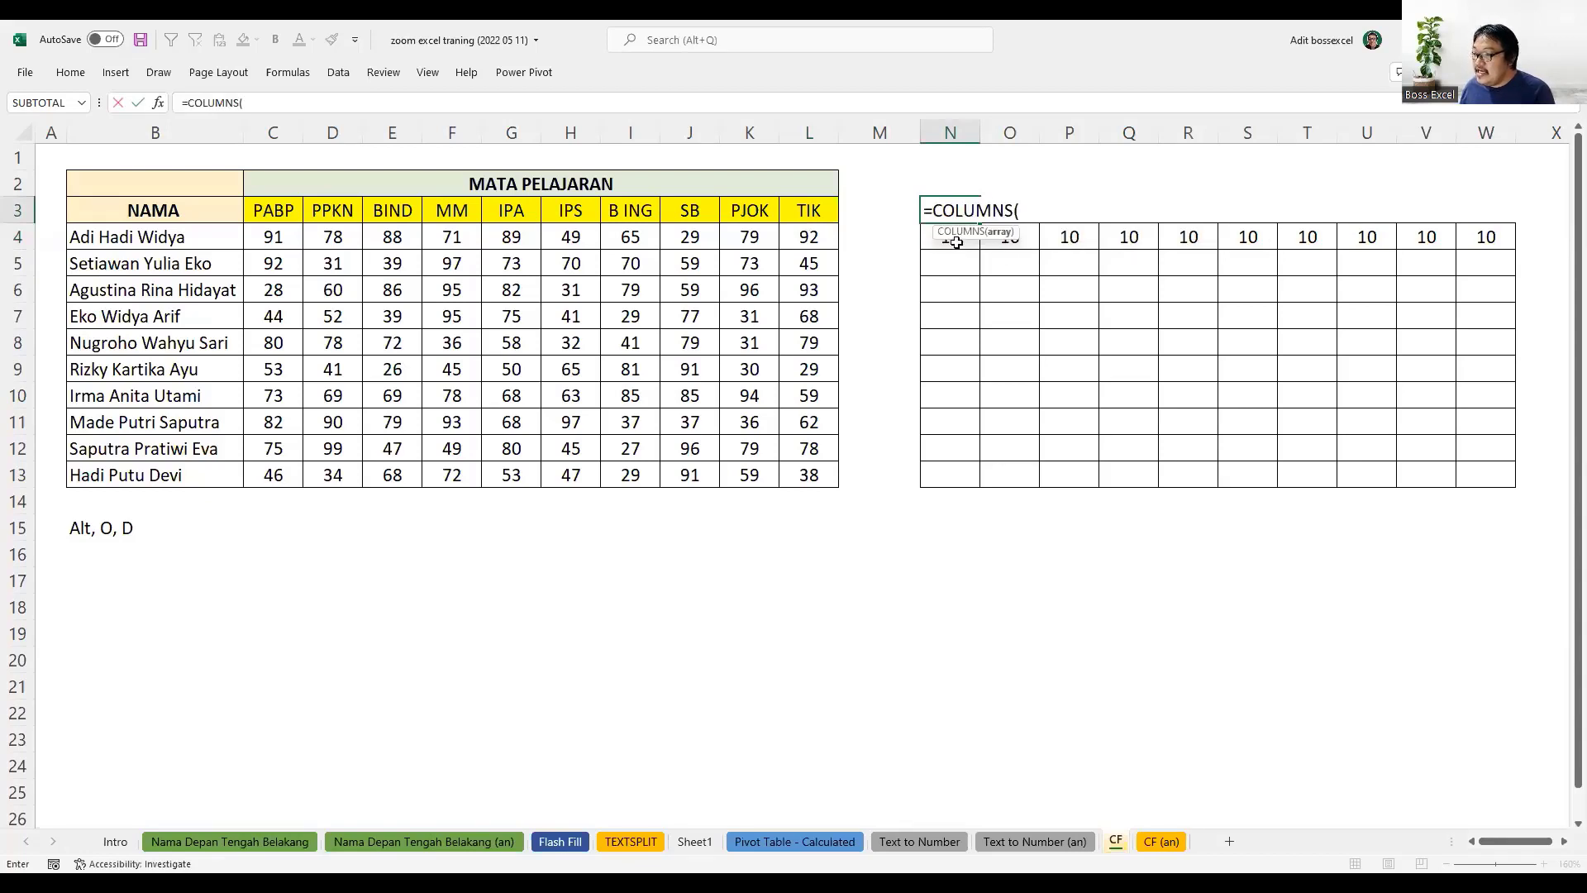
drag(957, 245, 1069, 237)
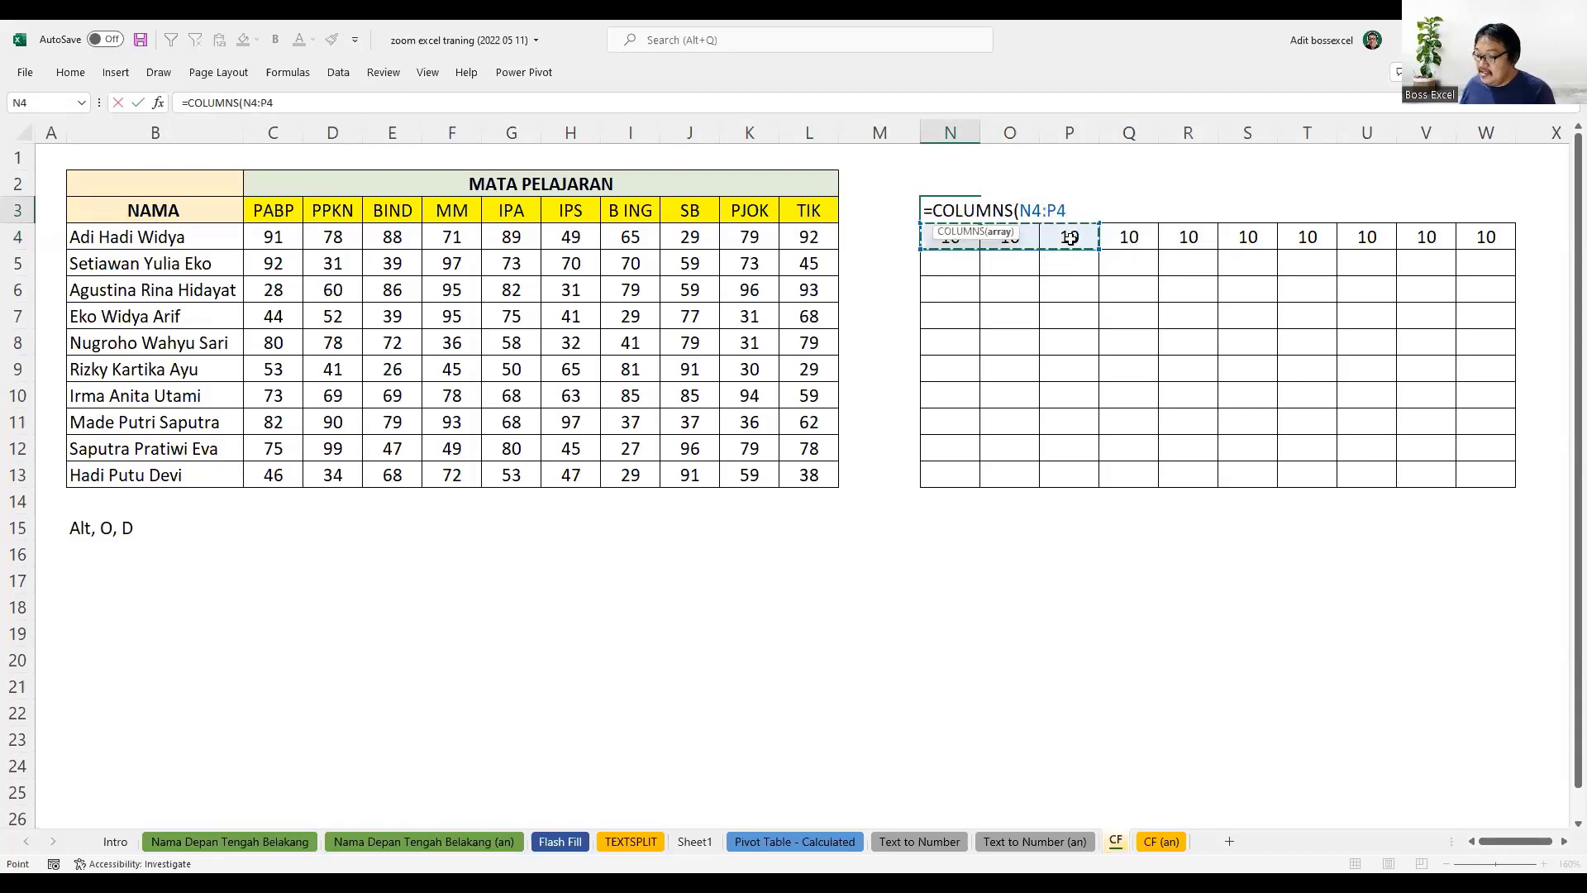
text())
key(Return)
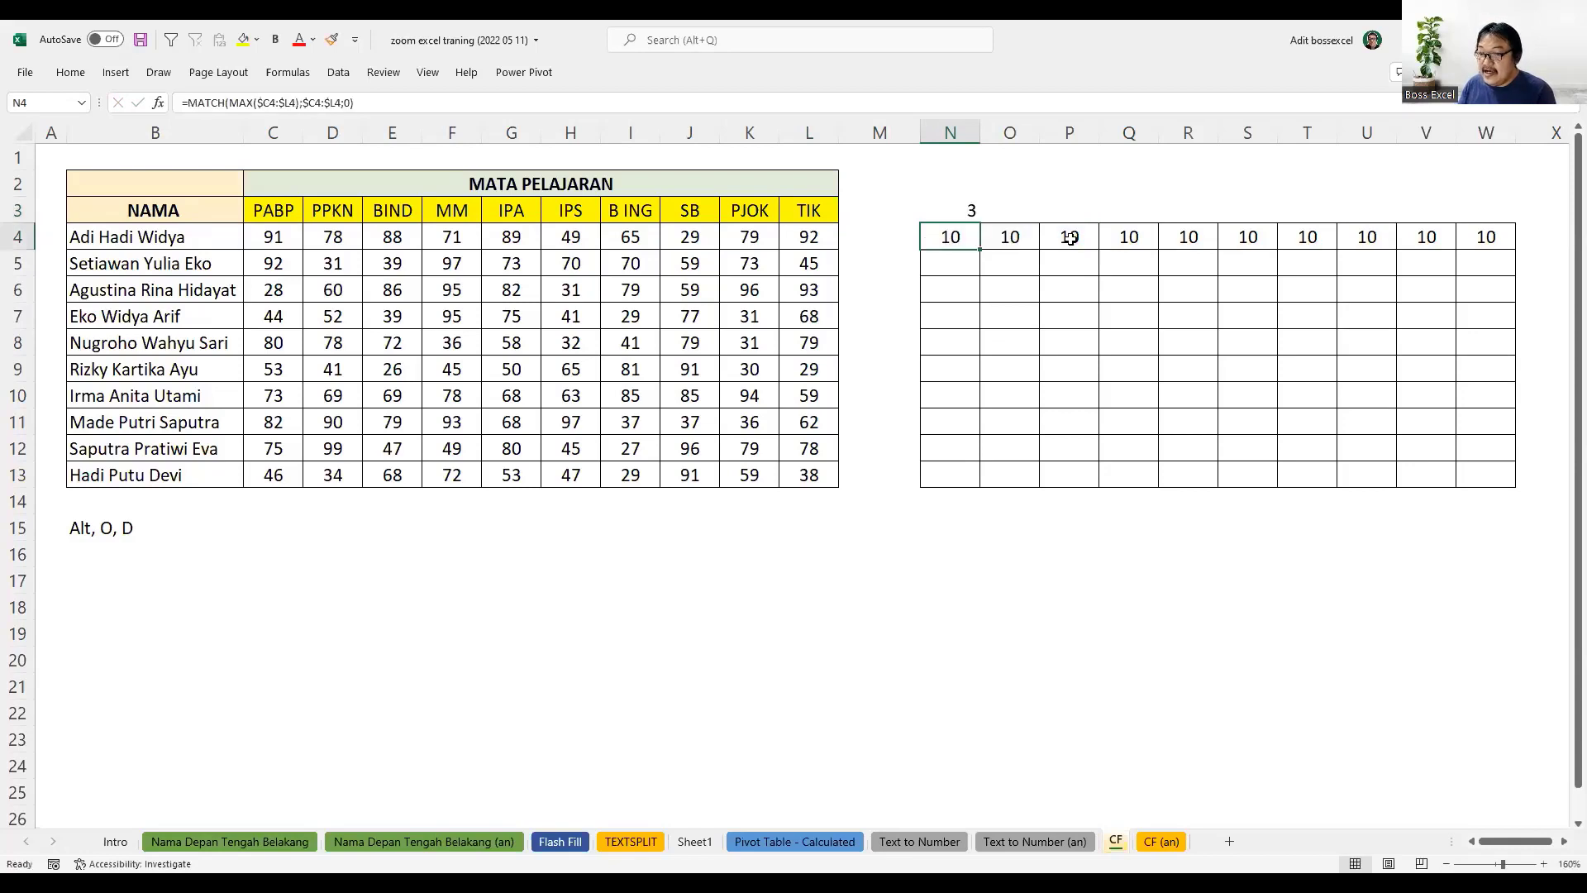
- Shrink the range in the COLUMNS formula in N3 to the single cell N4
double_click(950, 212)
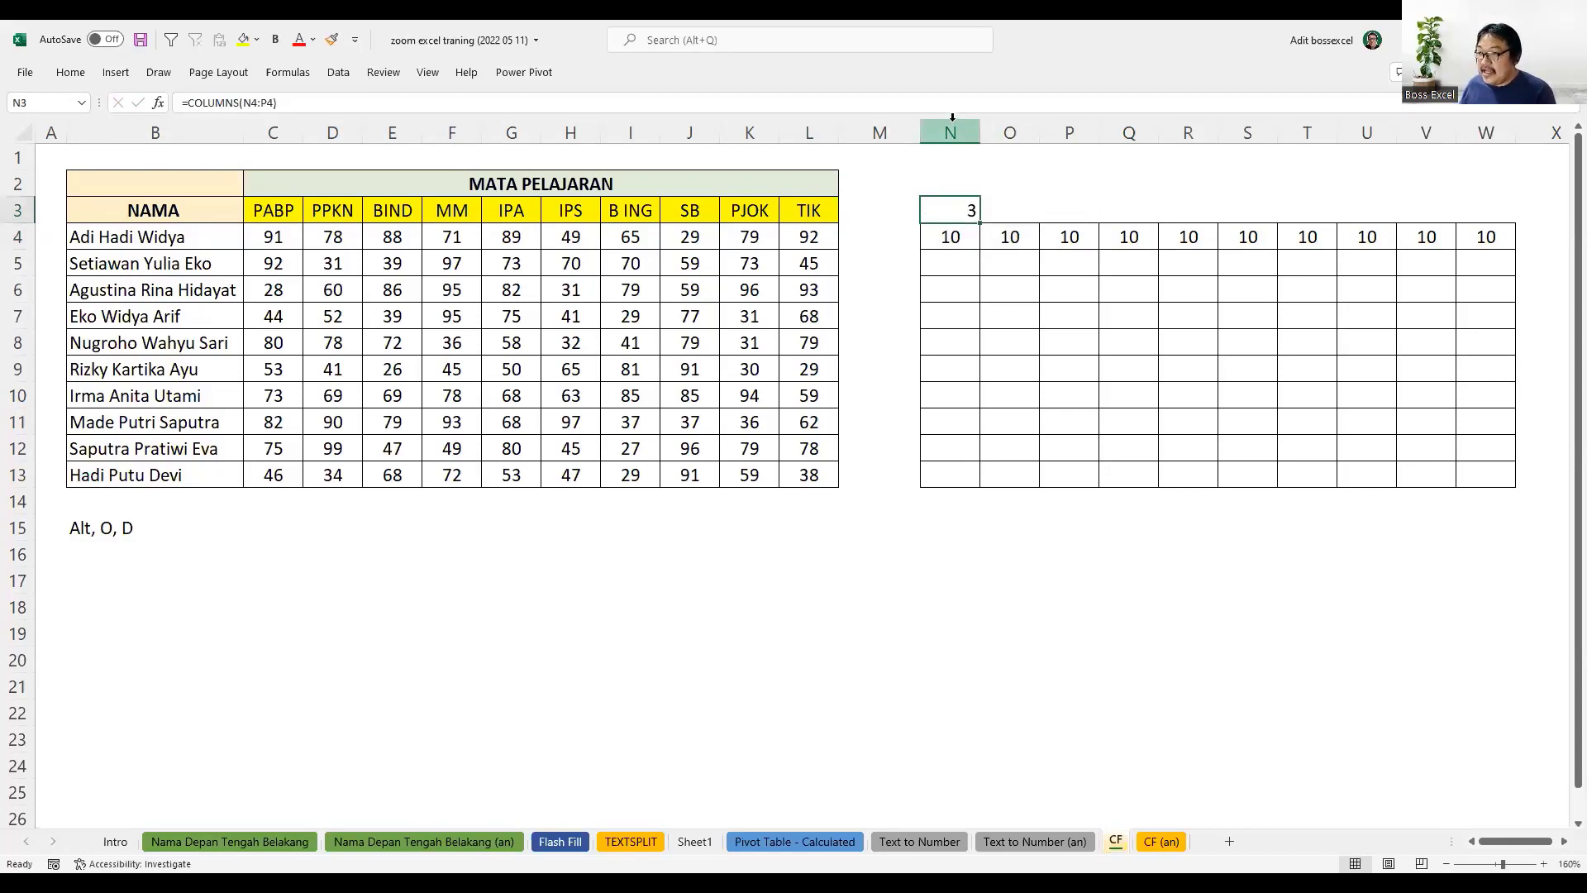
drag(1099, 250, 978, 246)
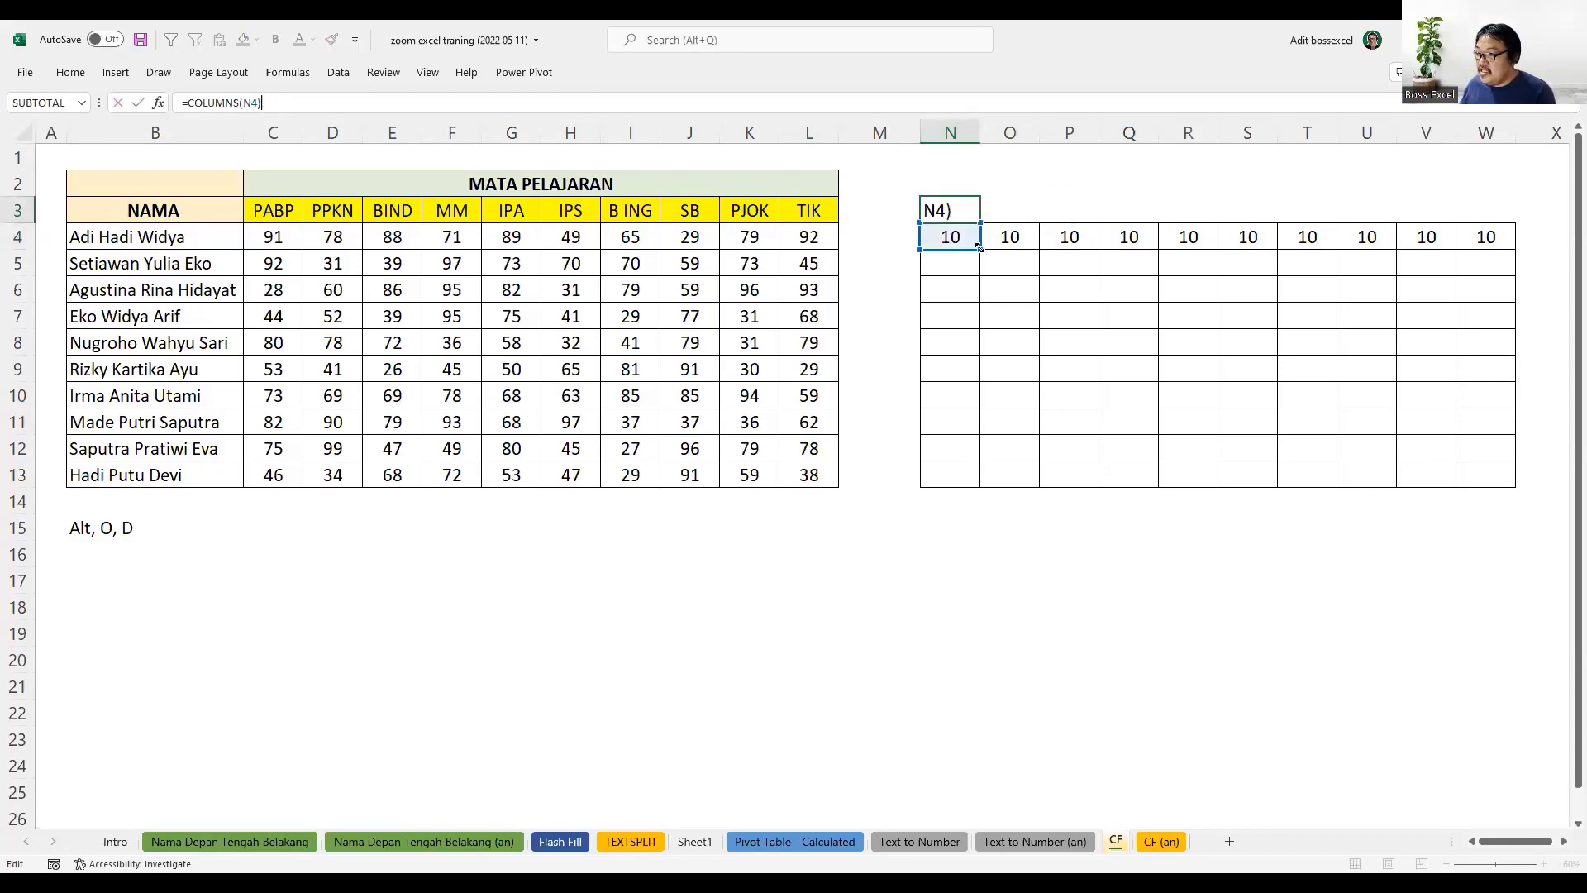
key(Return)
- Expand the COLUMNS formula in N3 to the range $N4:N4, with only the first reference's column locked
click(959, 214)
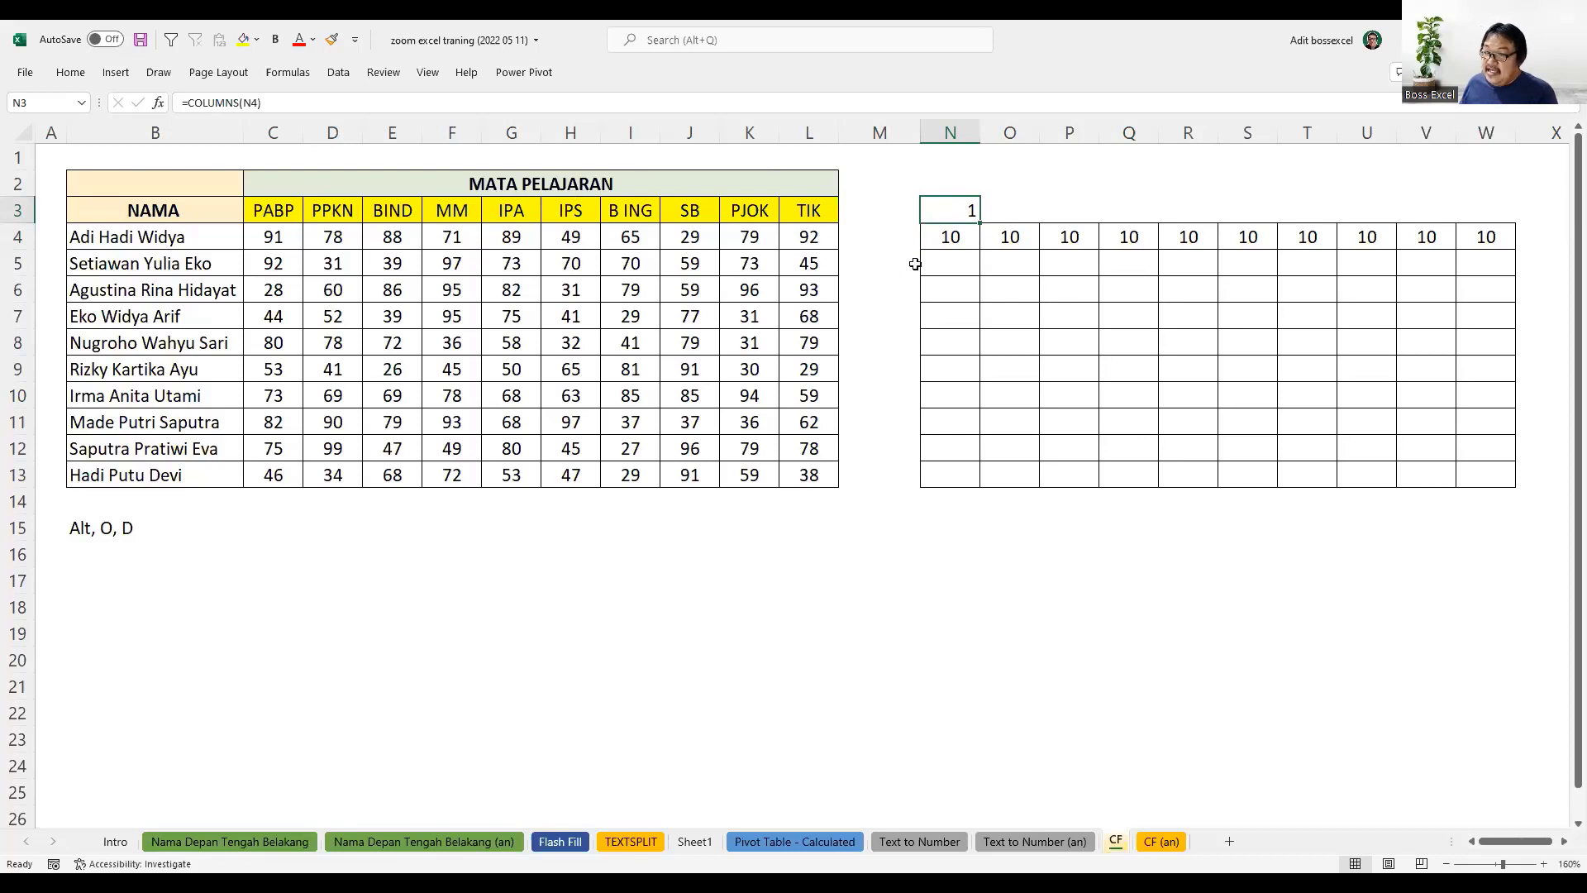
key(F2)
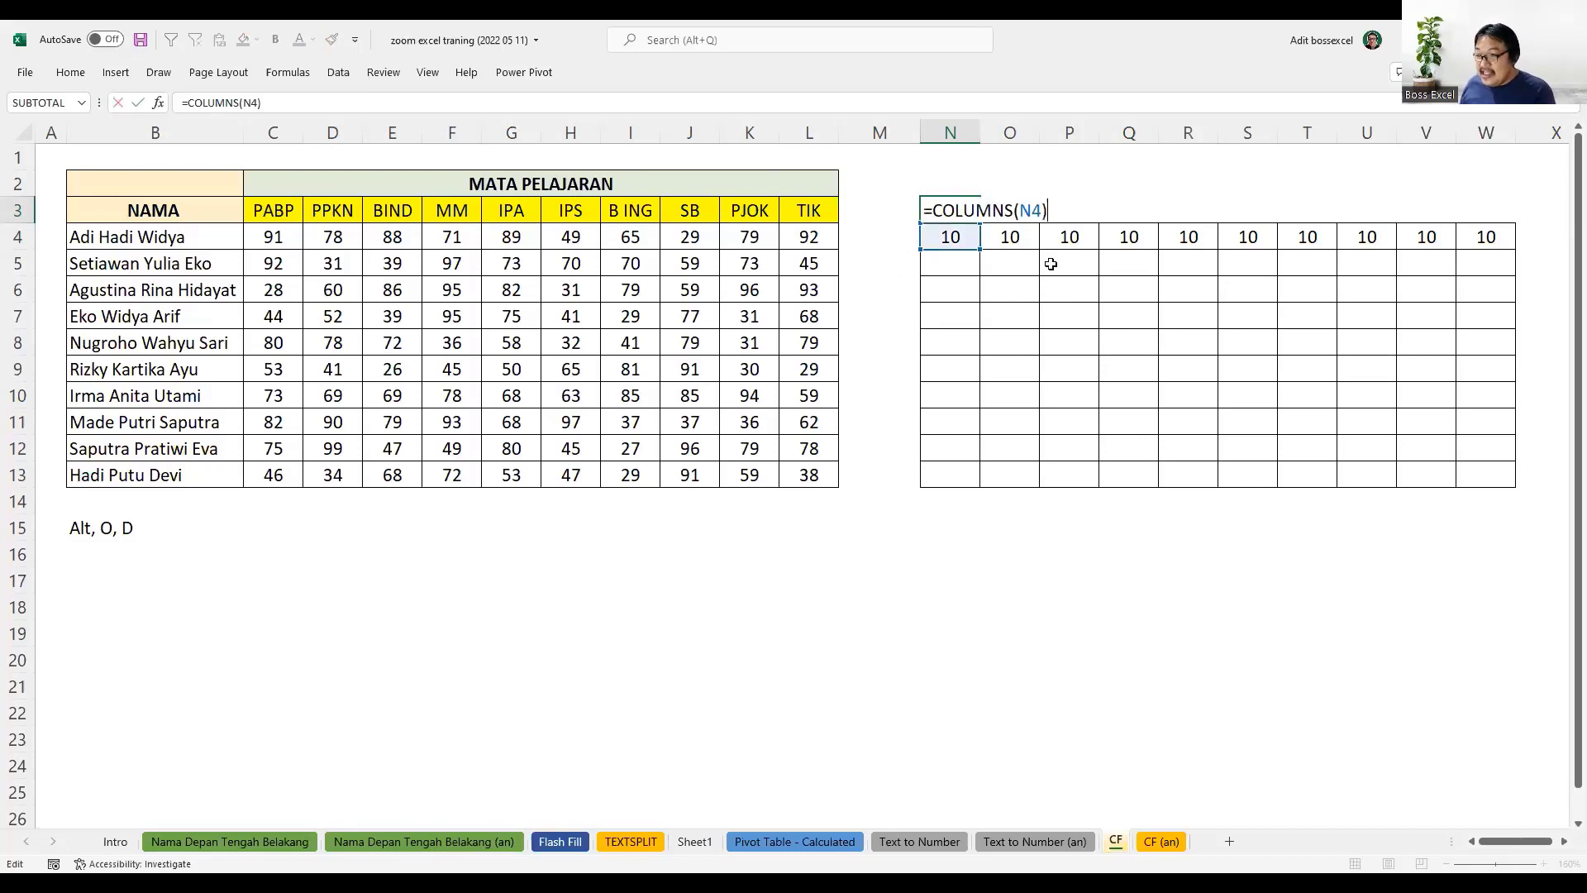
click(1042, 210)
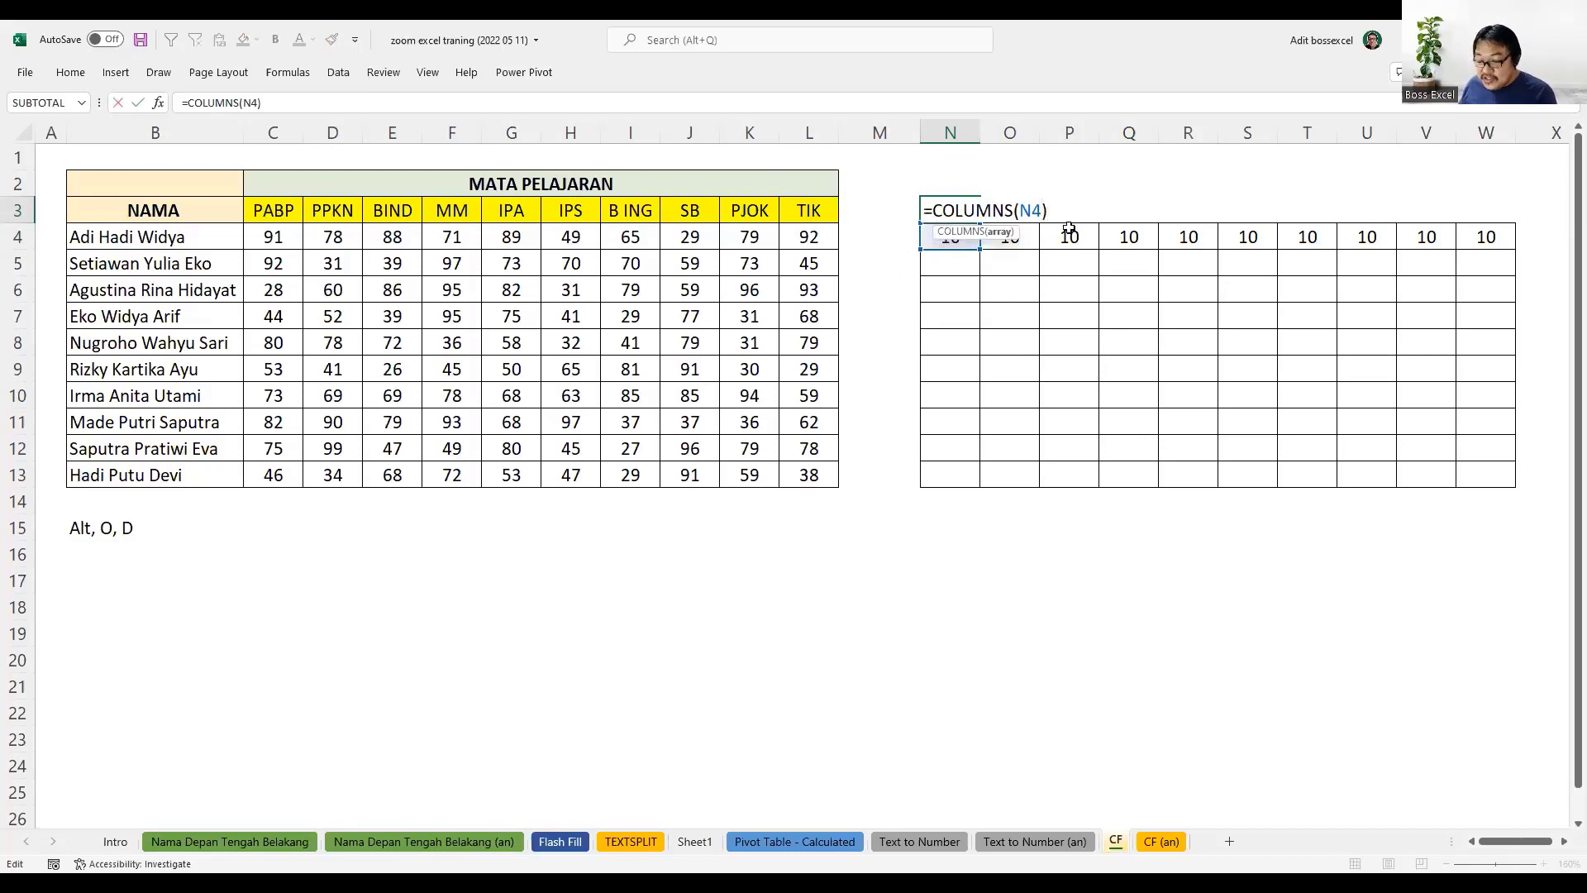
text(:)
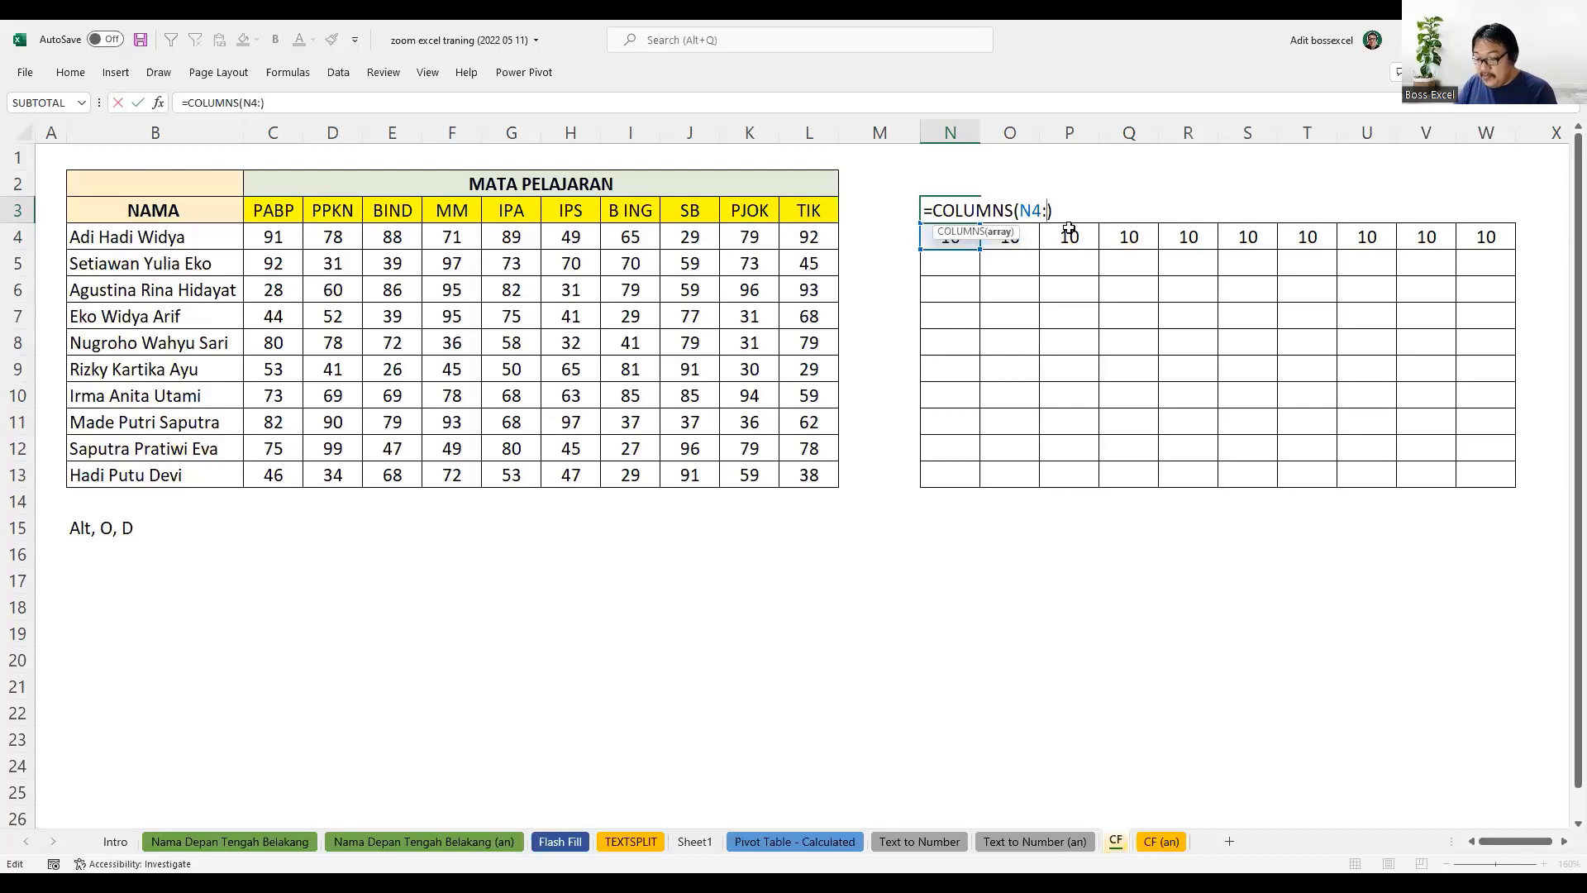
text(n4)
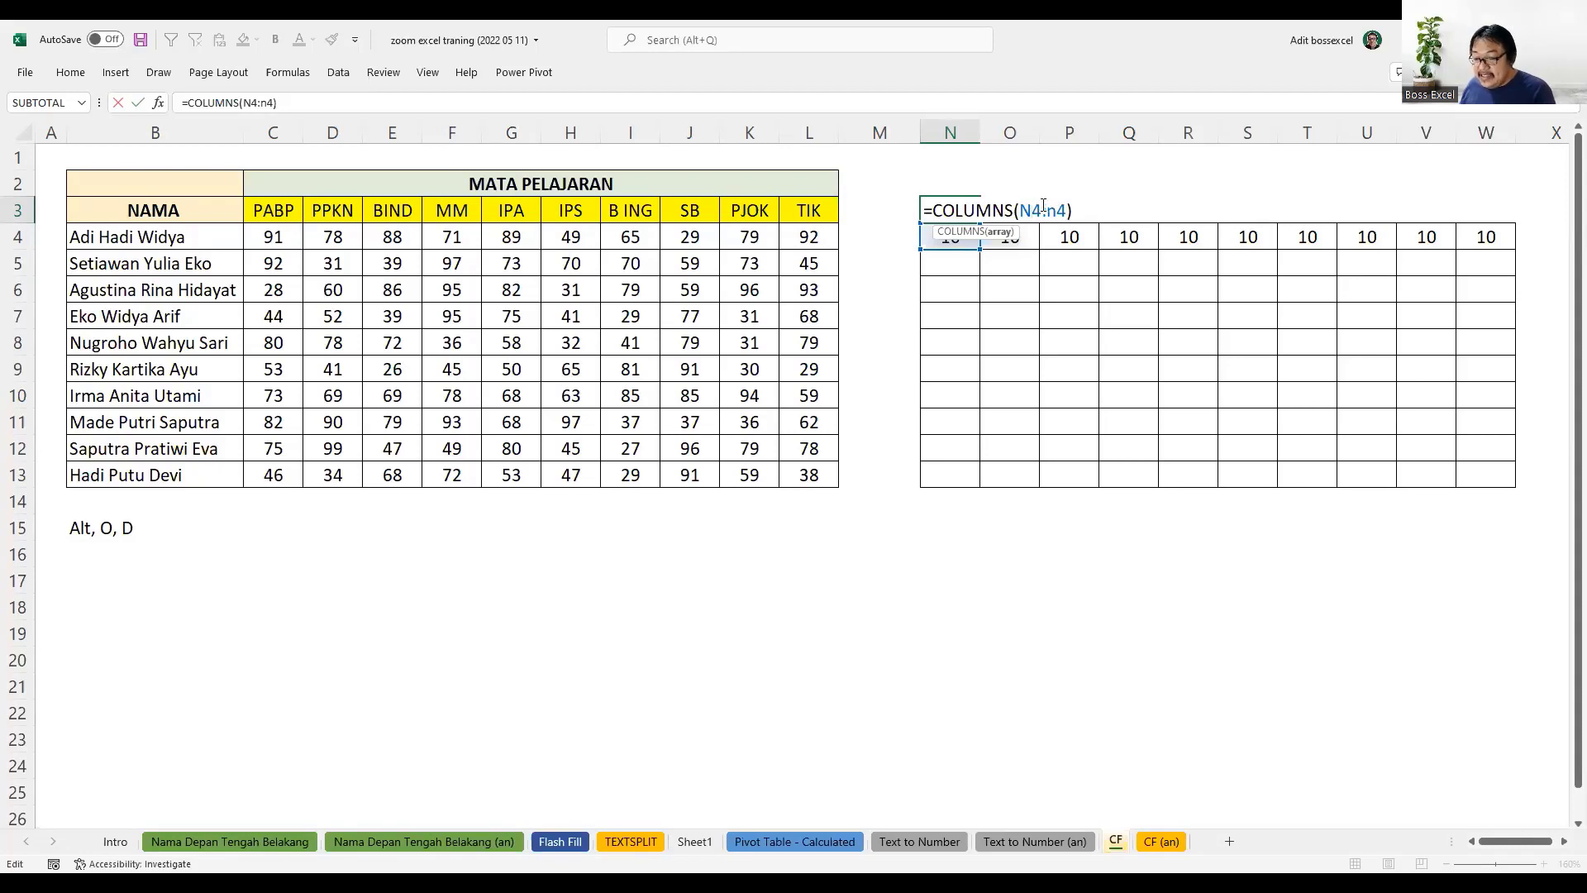
key(F4)
key(F4)
key(F4)
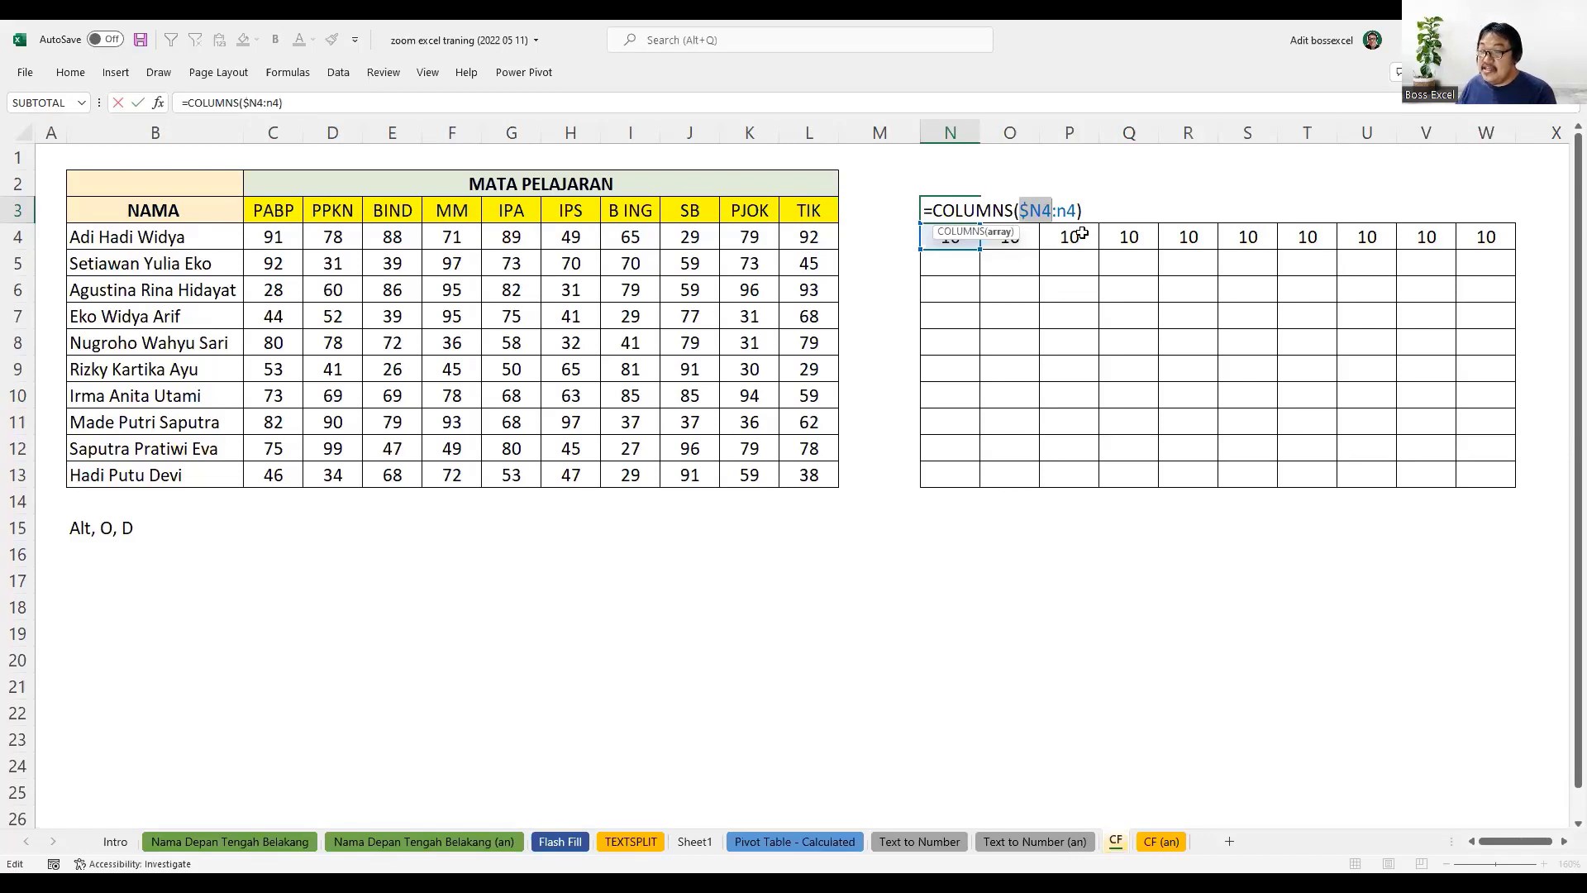
key(Return)
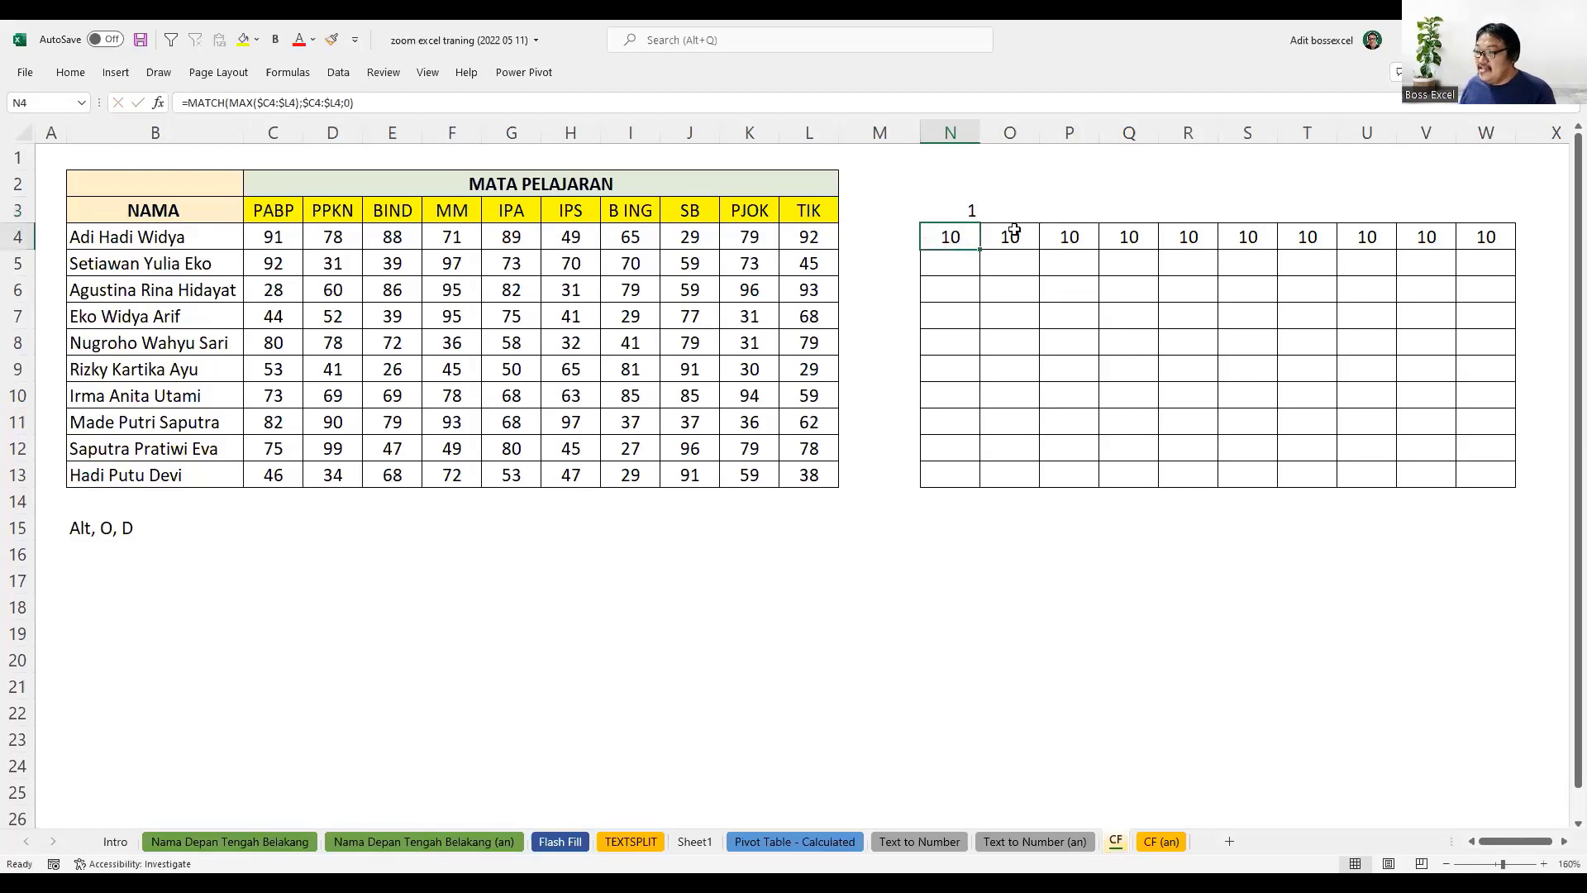
- Copy the COLUMNS formula from N3 into O3 and inspect the references in the copied formula
click(951, 210)
drag(981, 223, 1043, 239)
click(1032, 211)
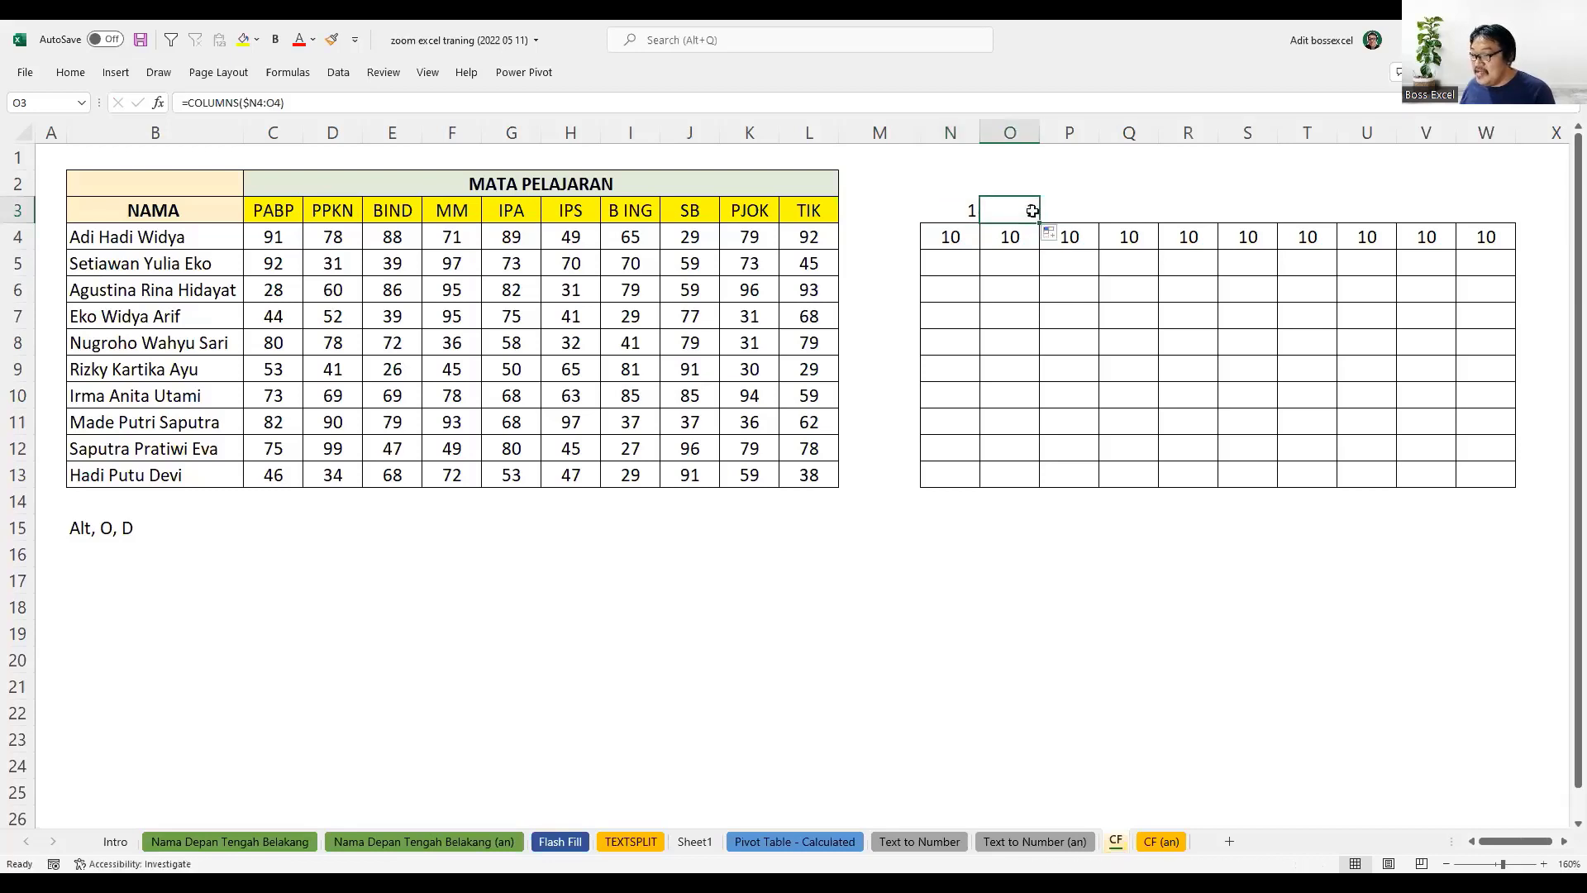
double_click(1032, 211)
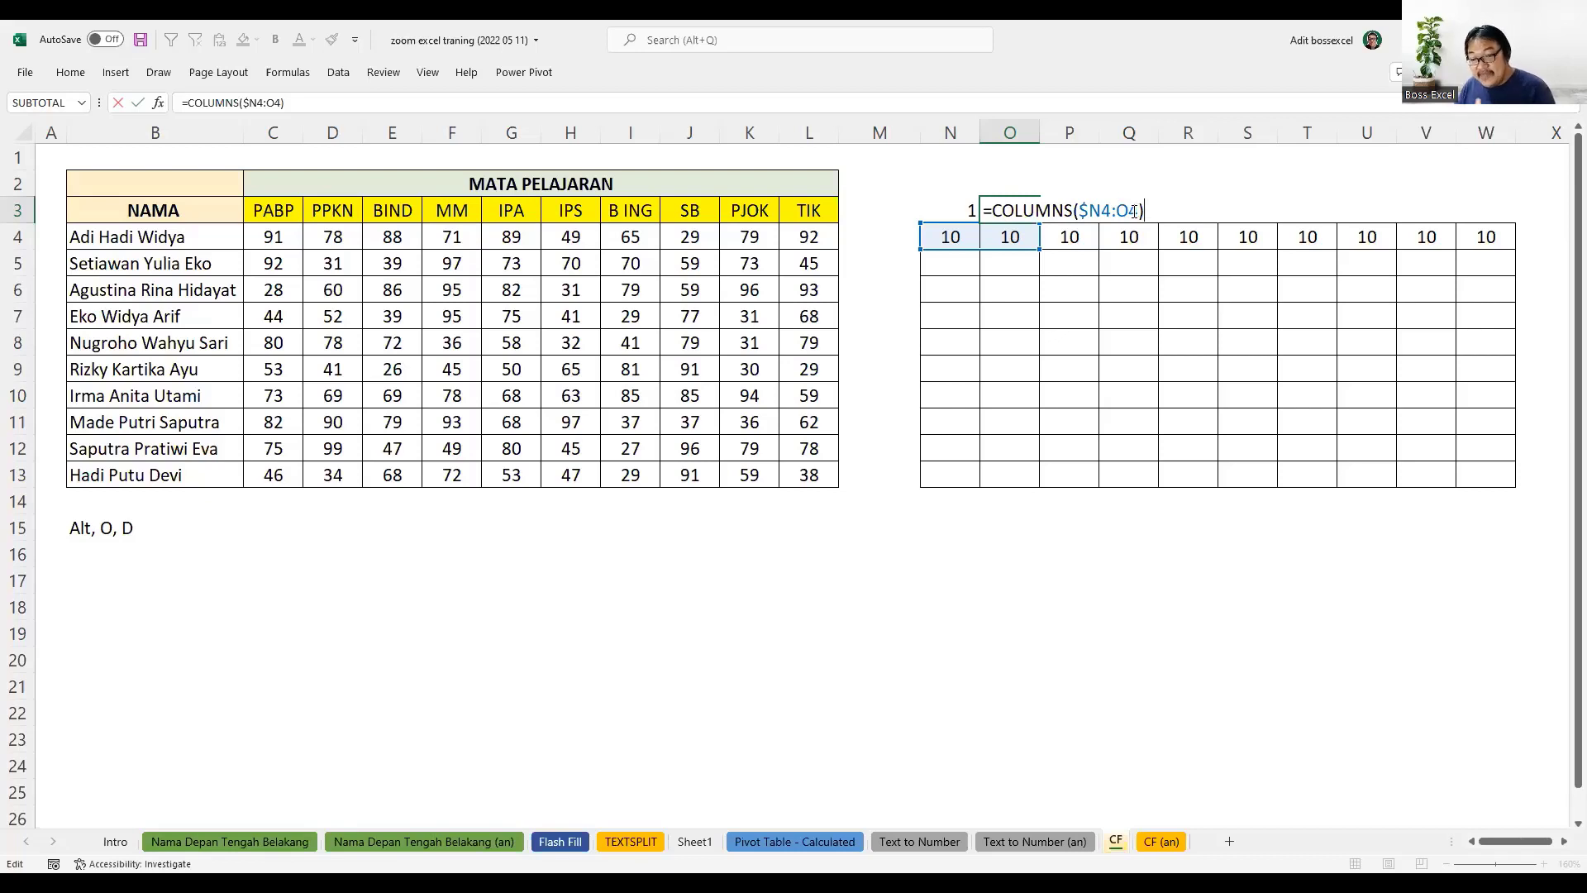
key(ctrl+Return)
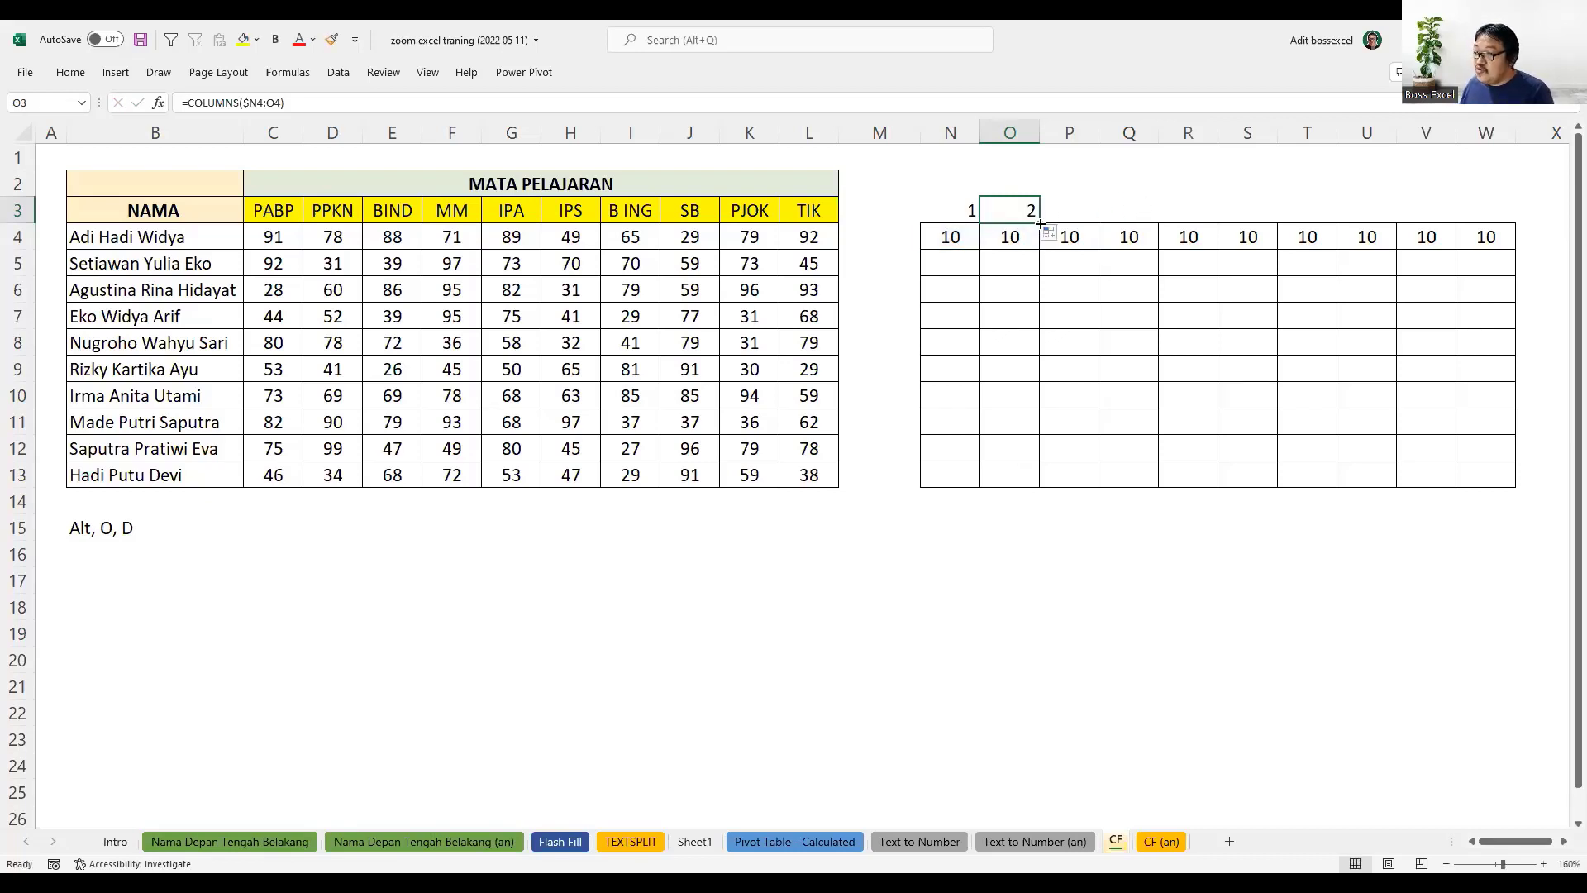
- Fill the COLUMNS formula from O3 across to W3 and inspect the references in P3 and W3
drag(1040, 223, 1513, 219)
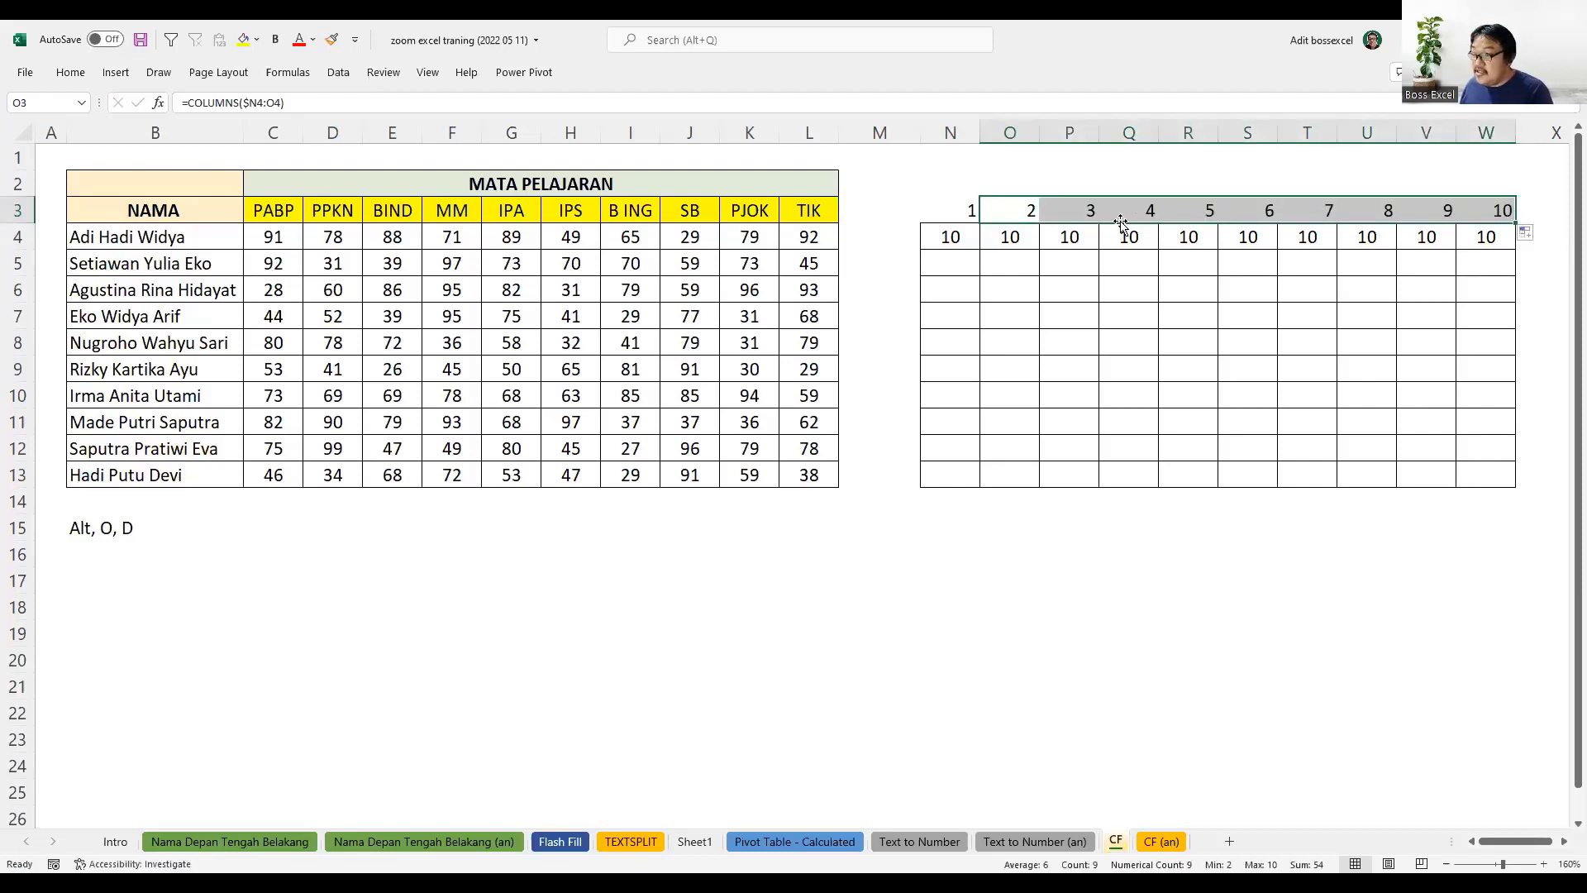
click(1083, 208)
key(F2)
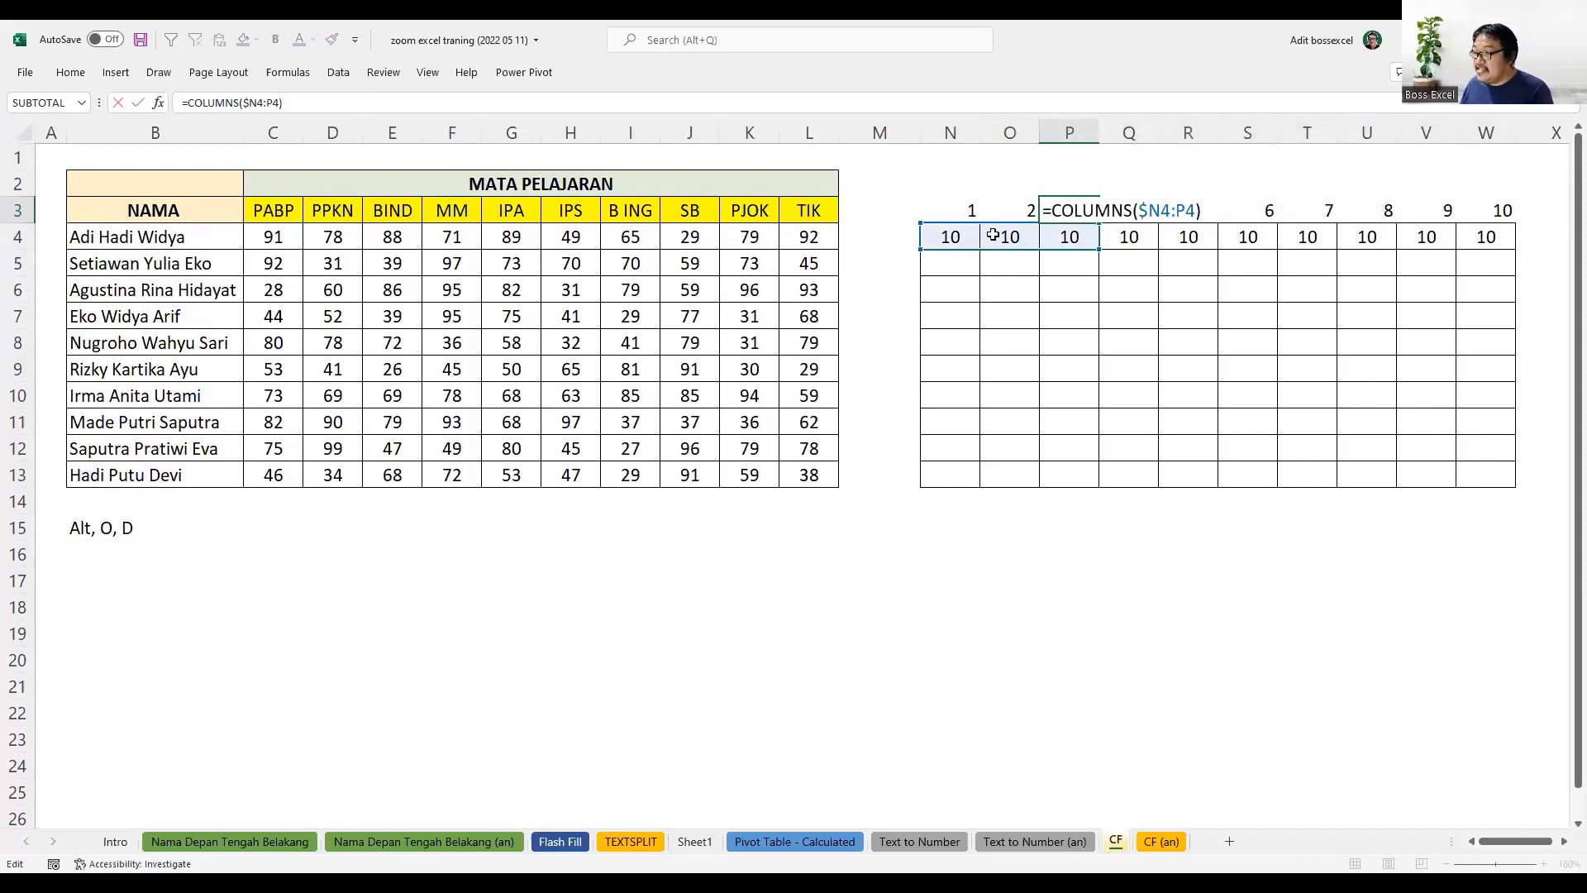
click(1512, 210)
key(F2)
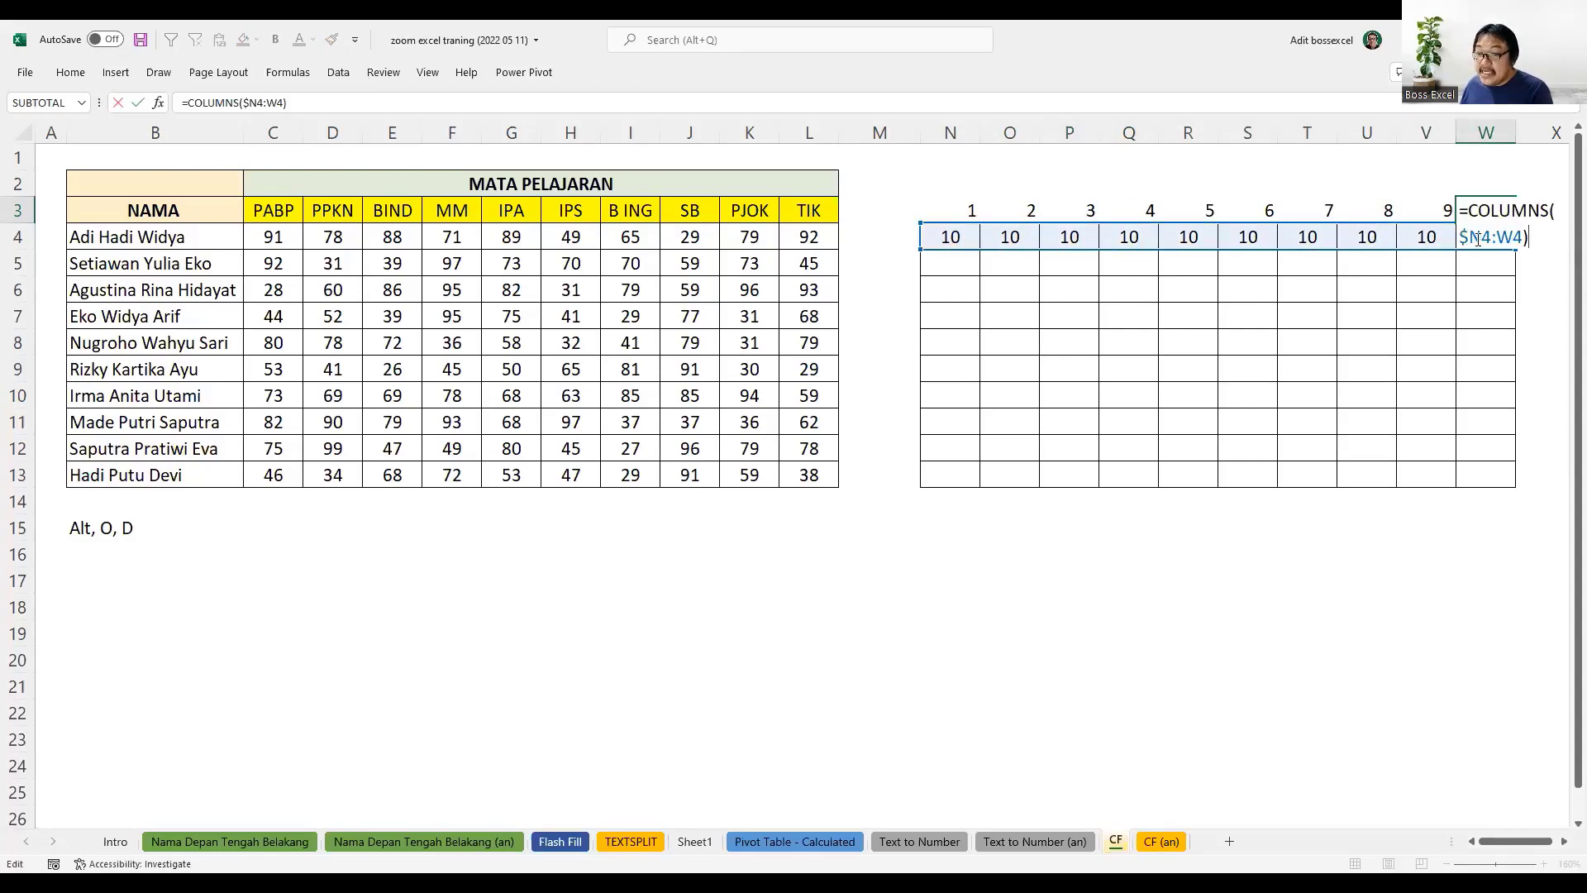
key(Escape)
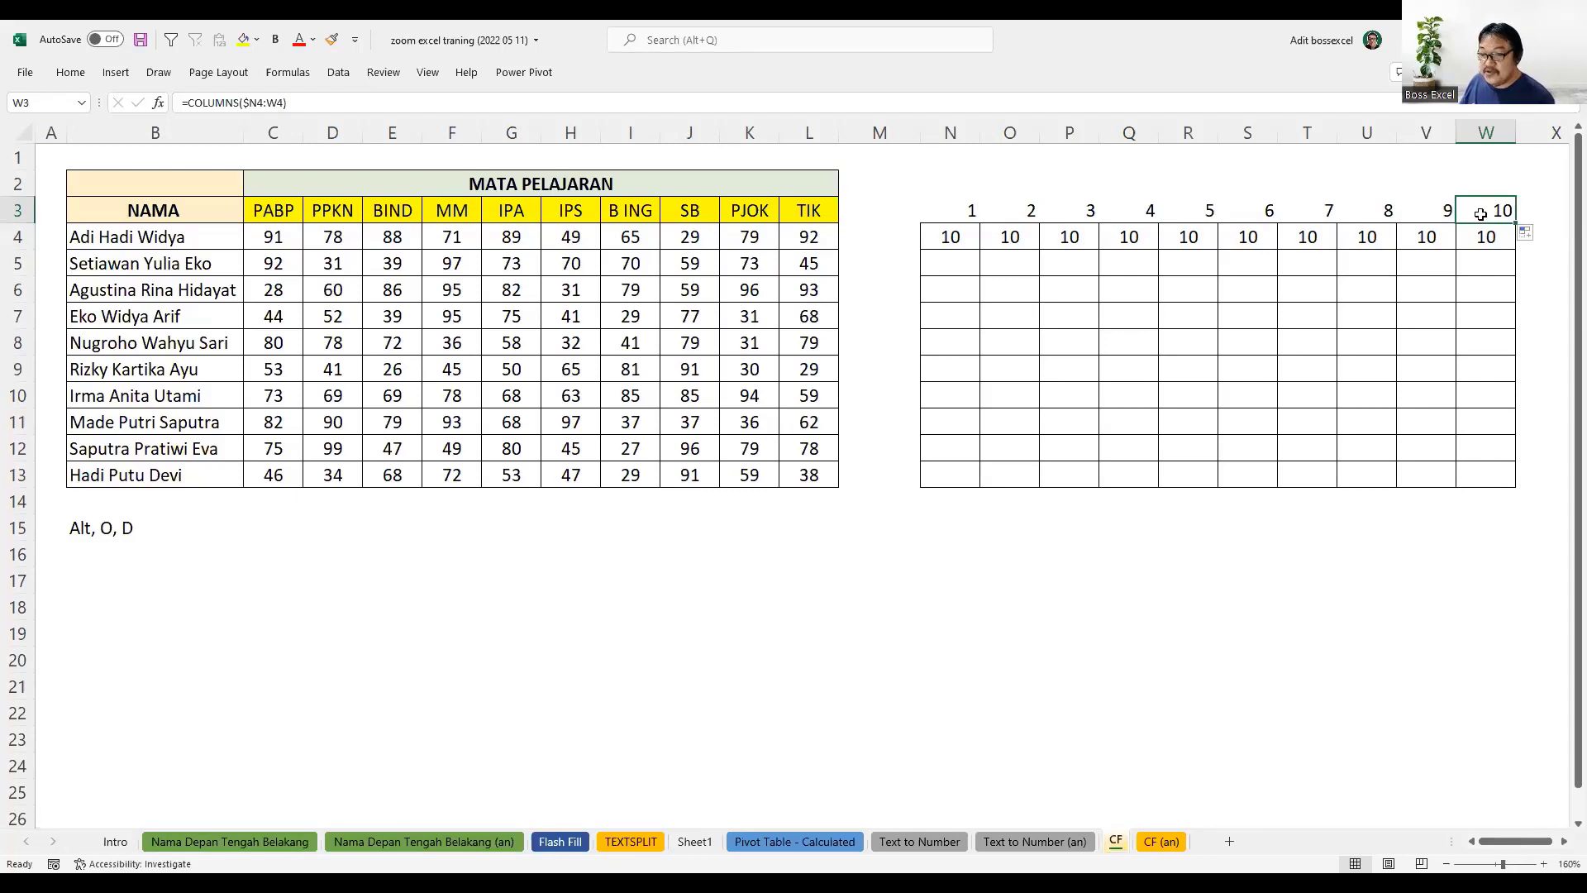
drag(1480, 211, 1265, 212)
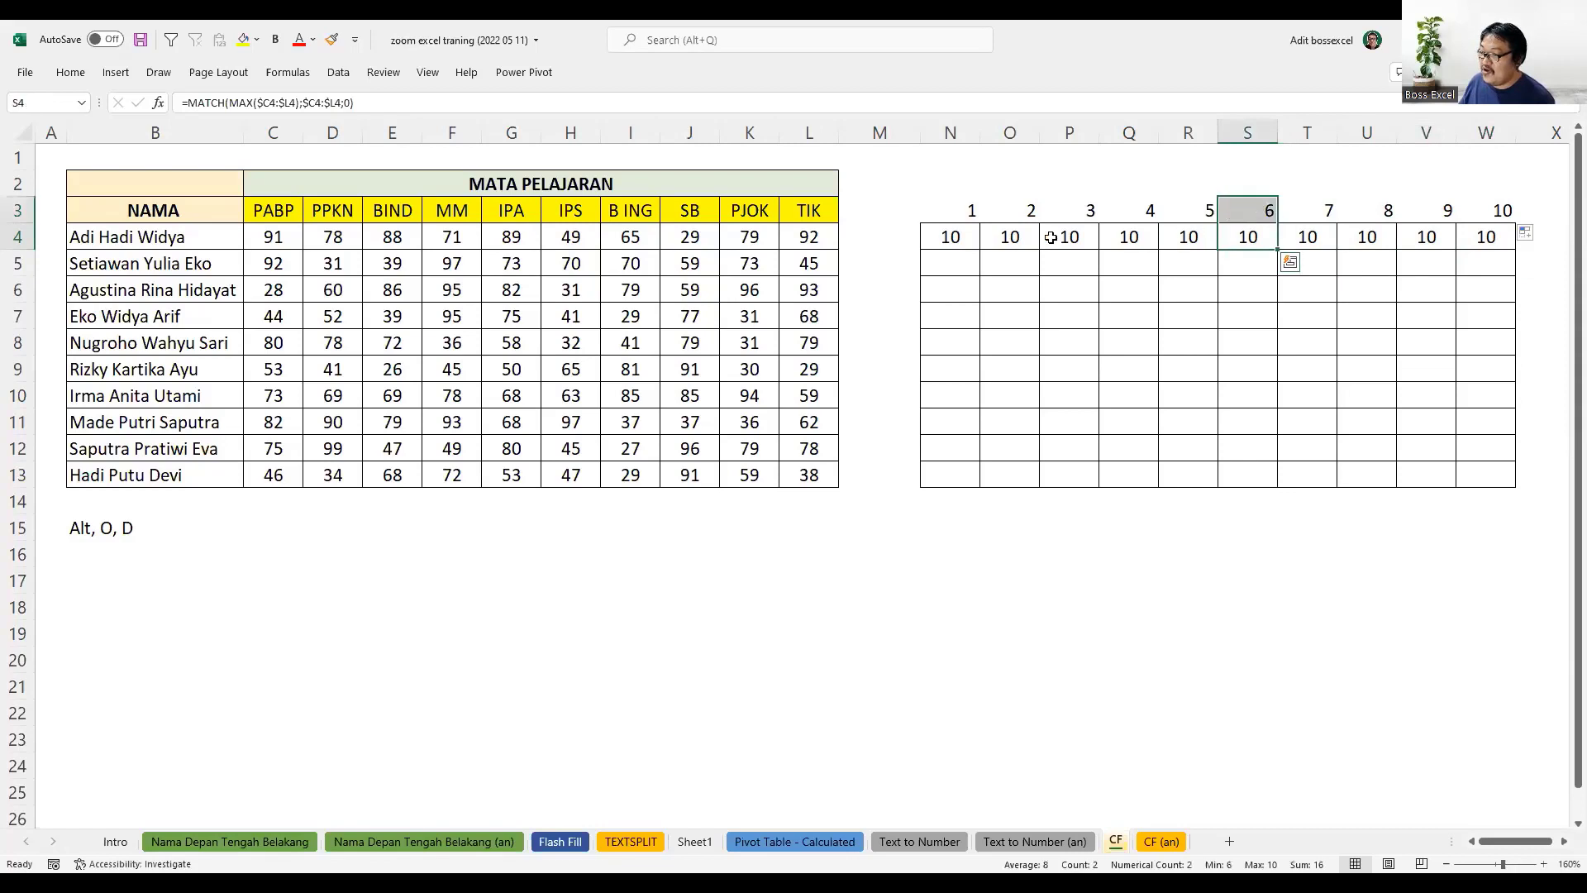
click(969, 201)
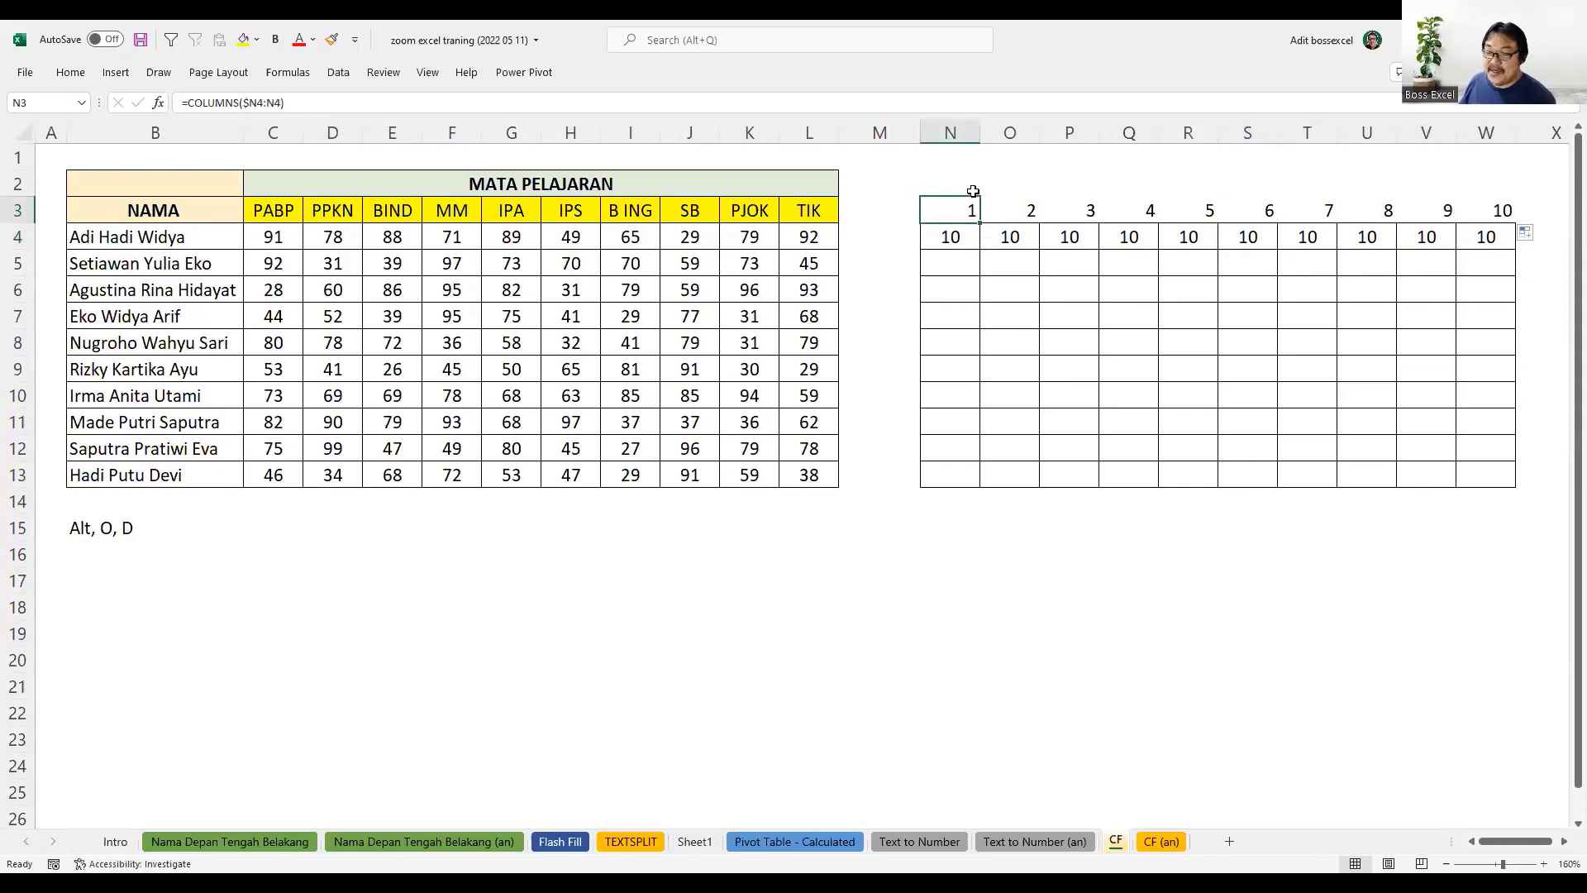
text(`)
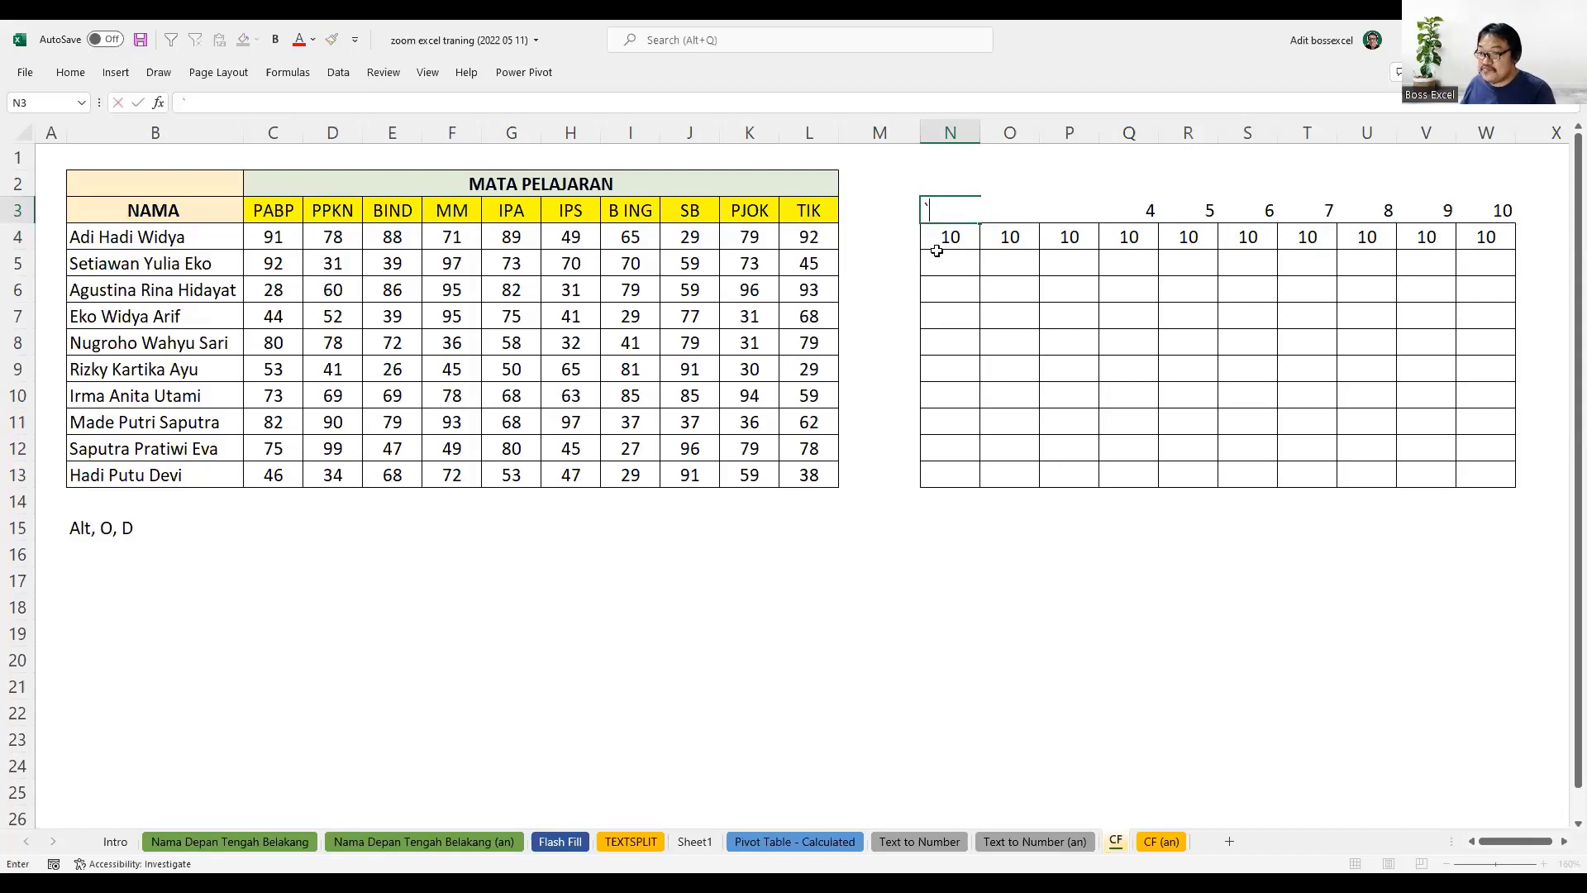
click(954, 236)
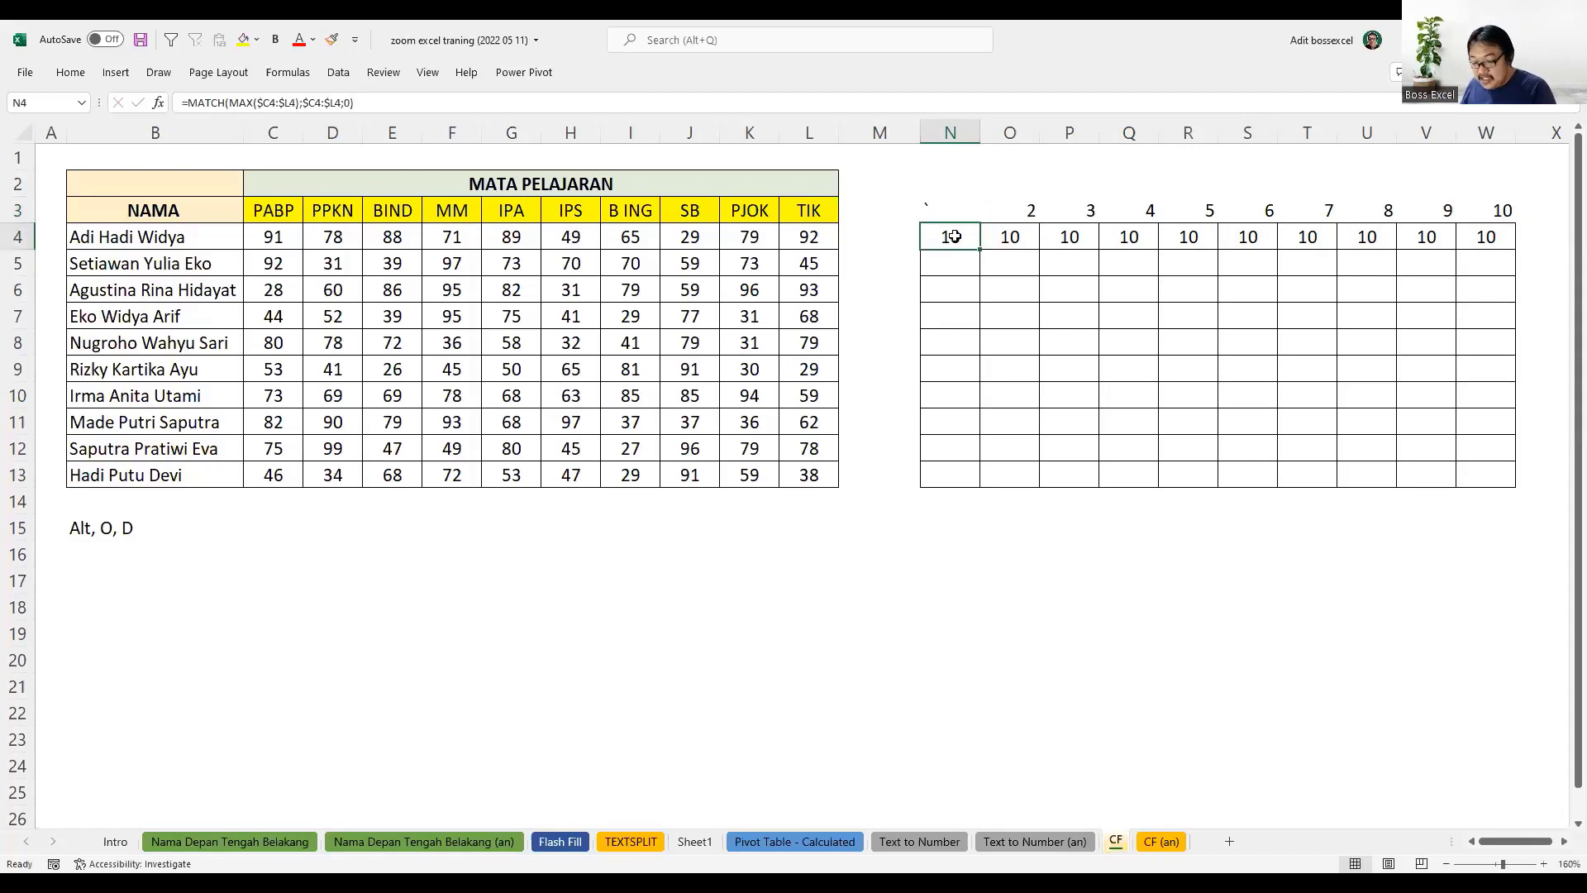
key(ctrl+z)
- Append =COLUMNS(C4:C4) to the MATCH formula in N4 to compare the match position with the column count
click(953, 236)
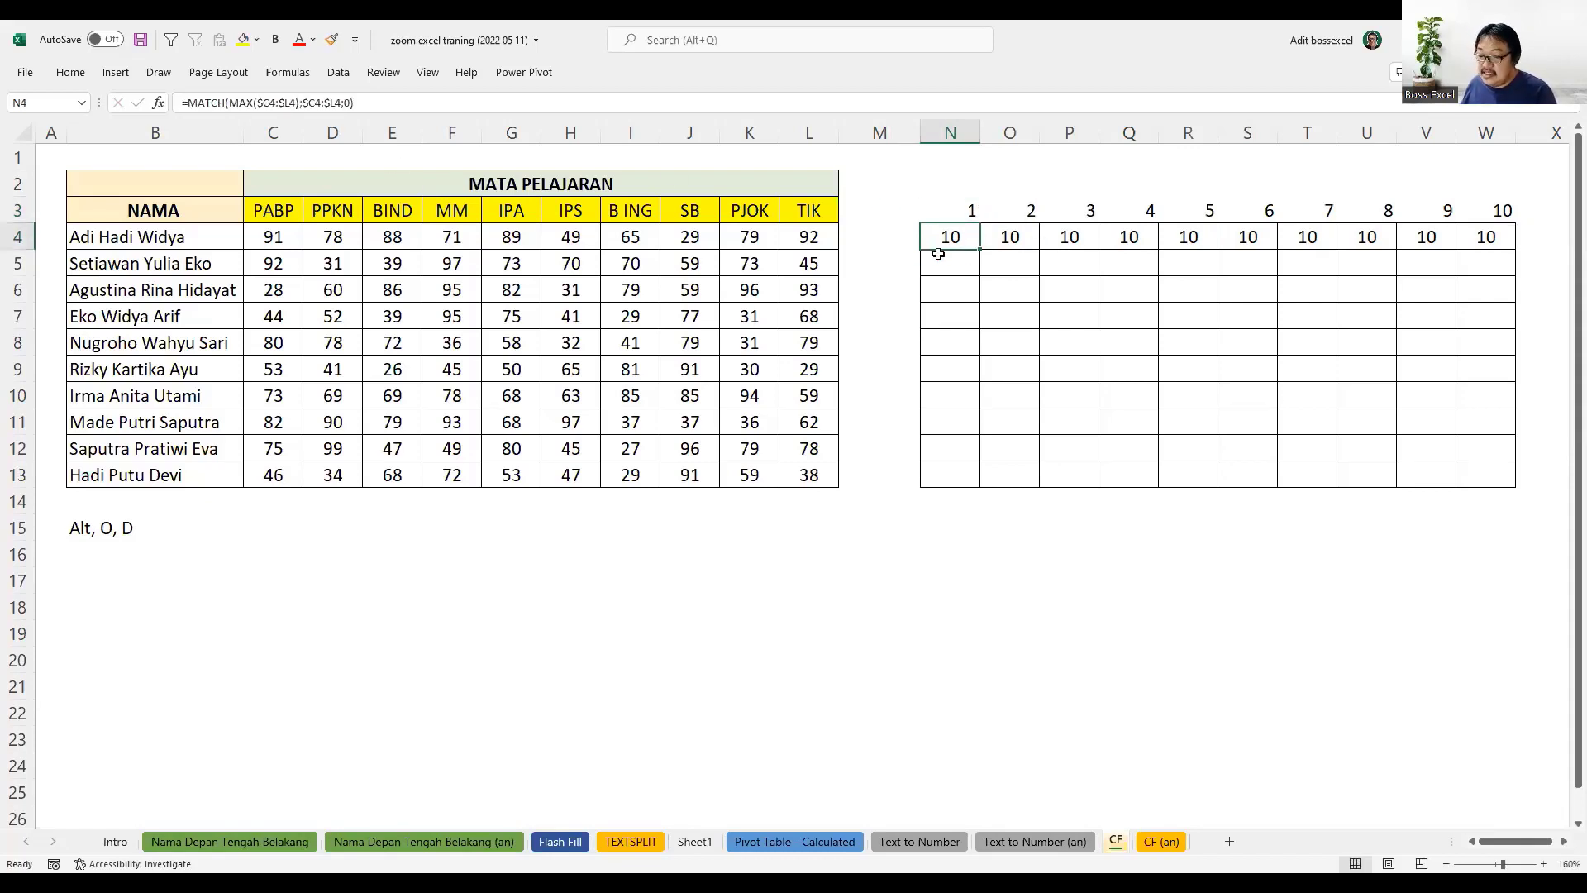
key(F2)
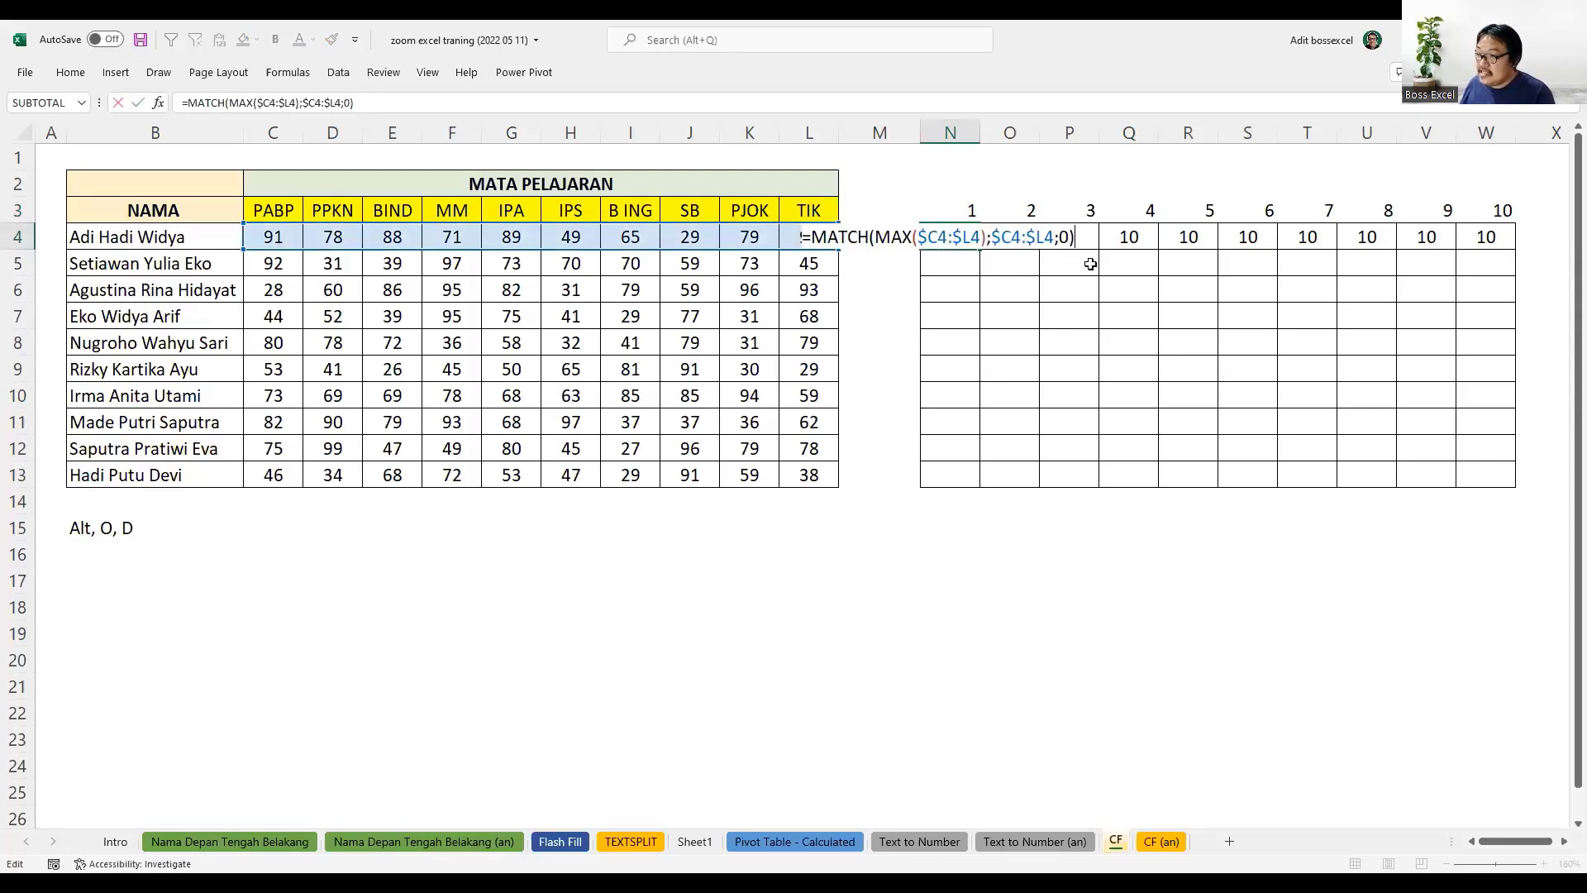
text(=)
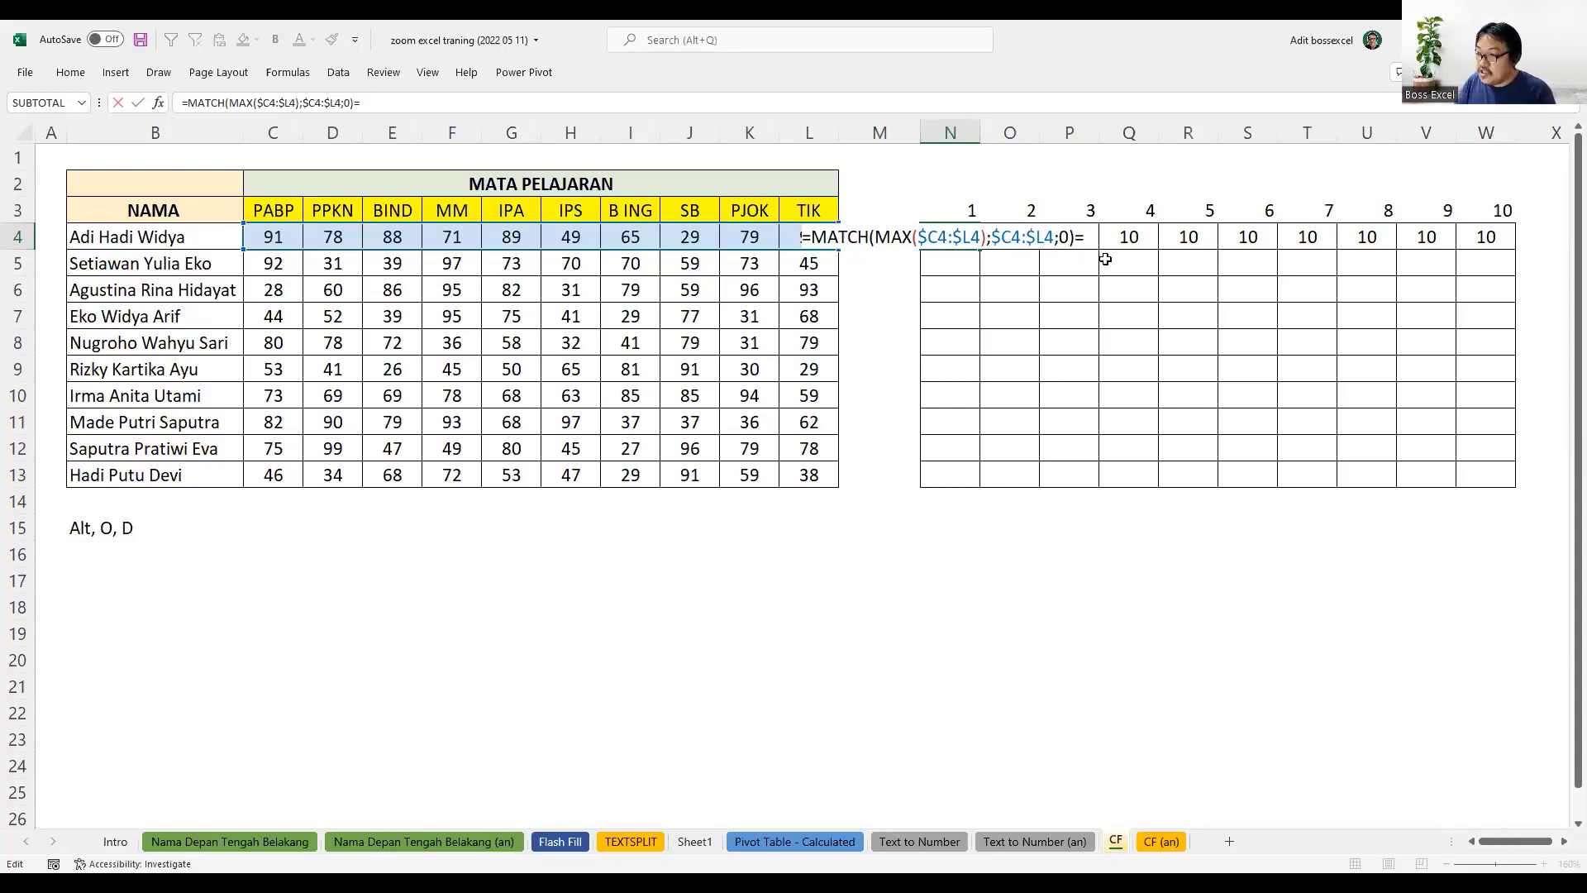
text(column)
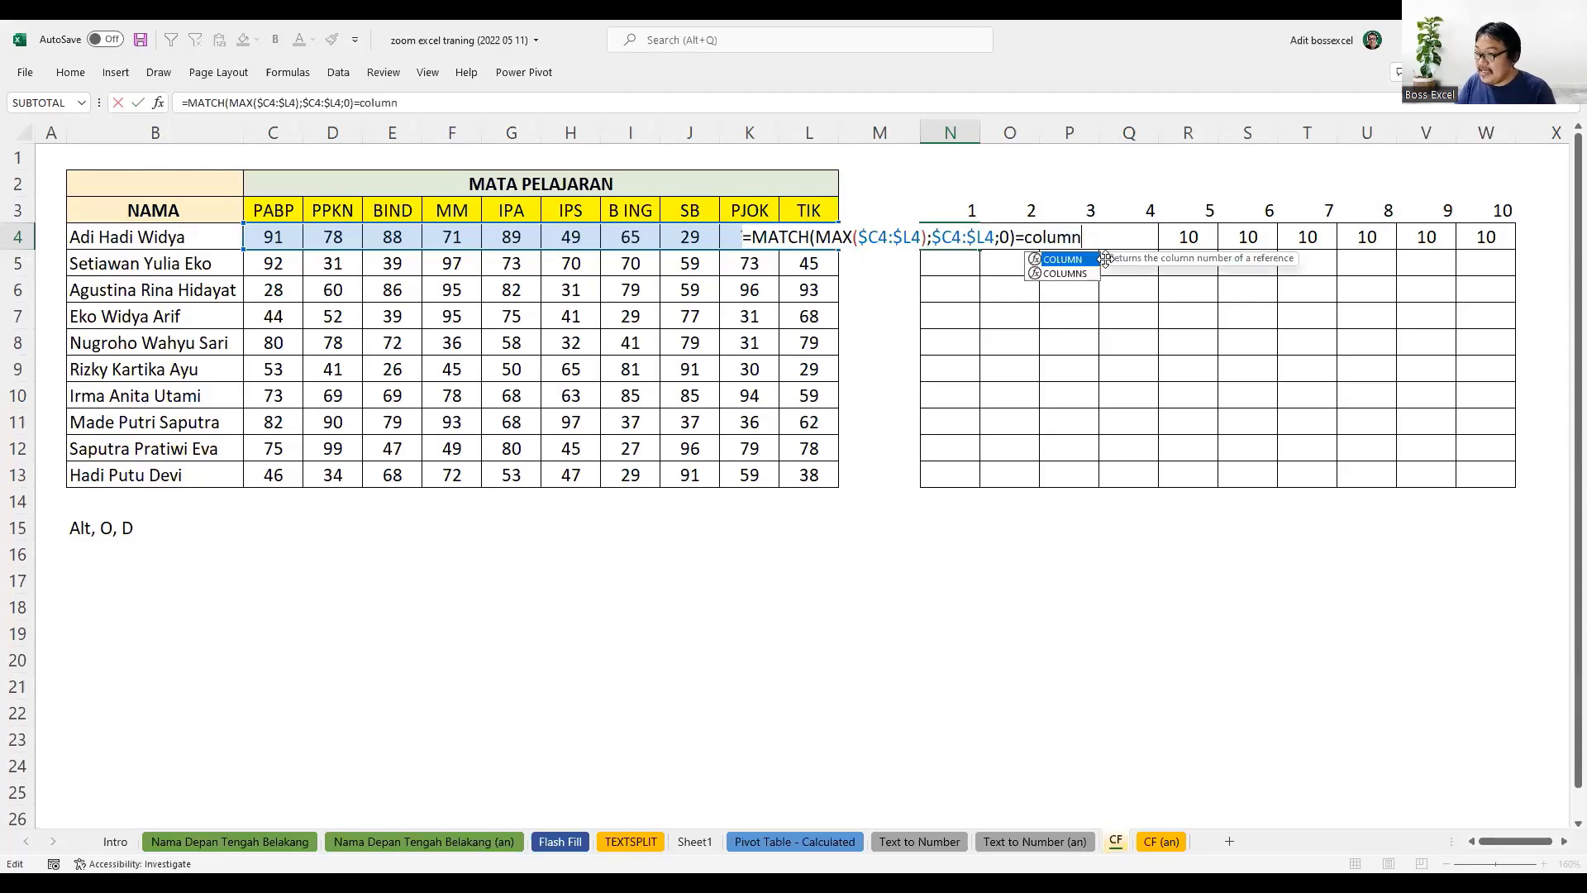
text(s)
key(Tab)
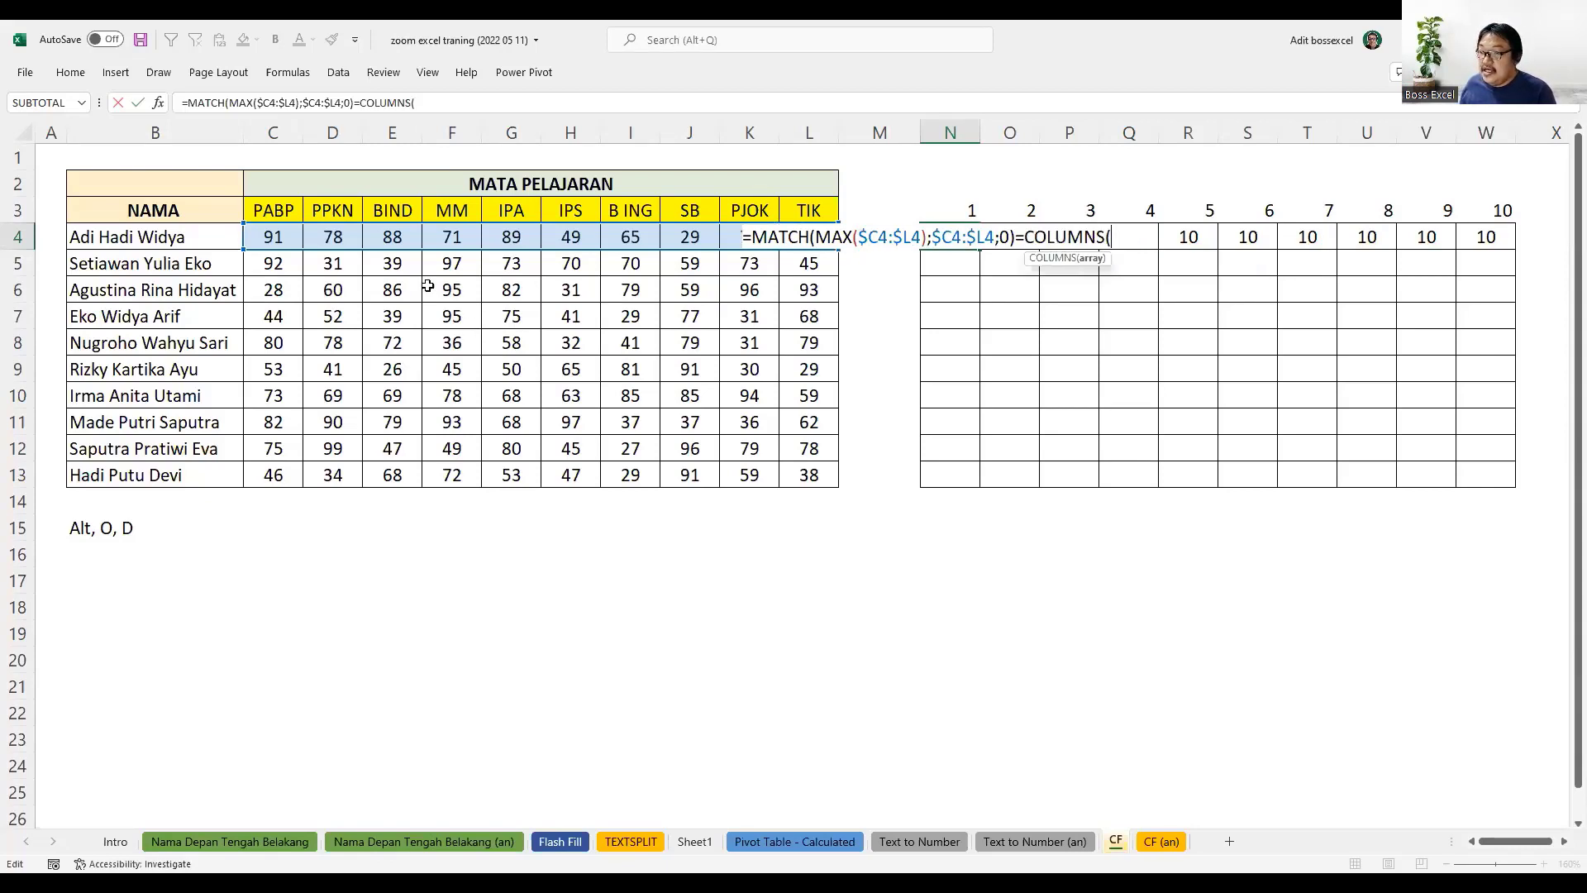
click(273, 239)
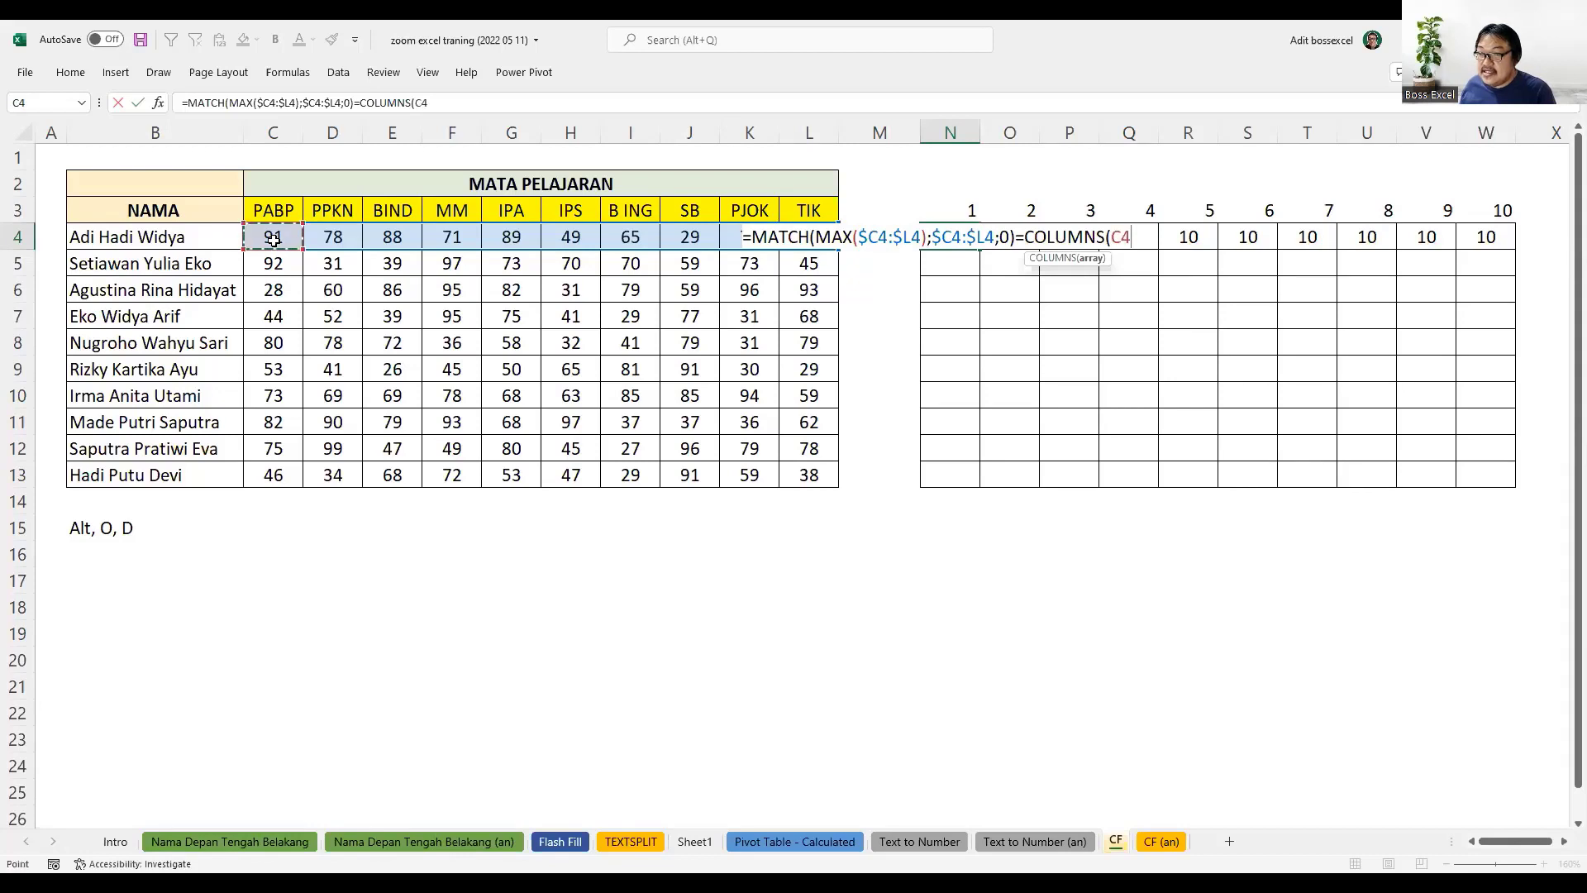
key(F8)
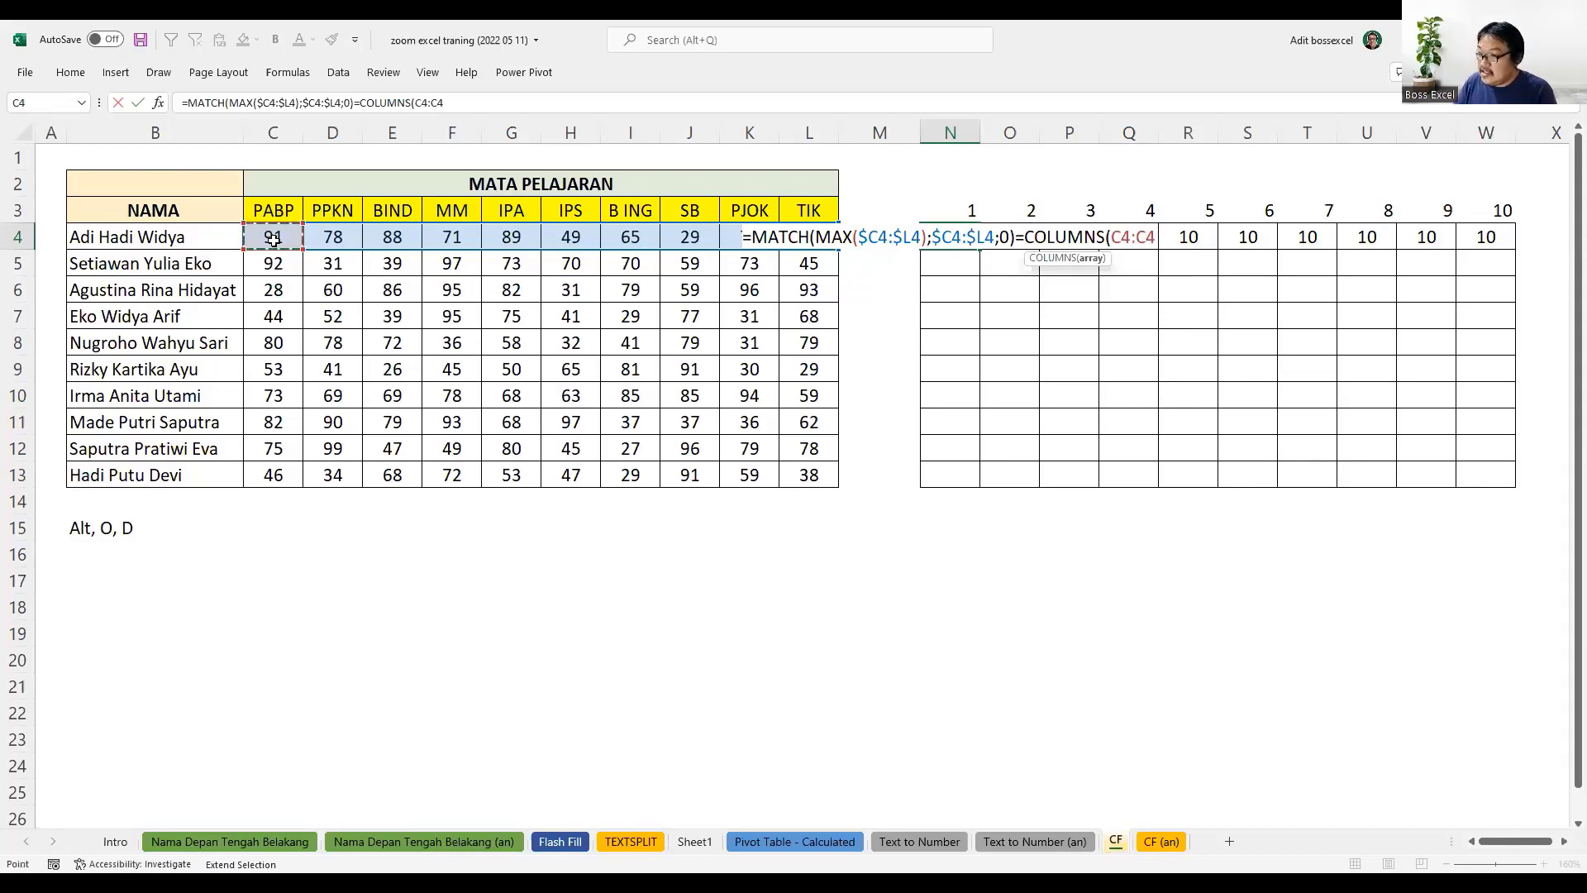
text())
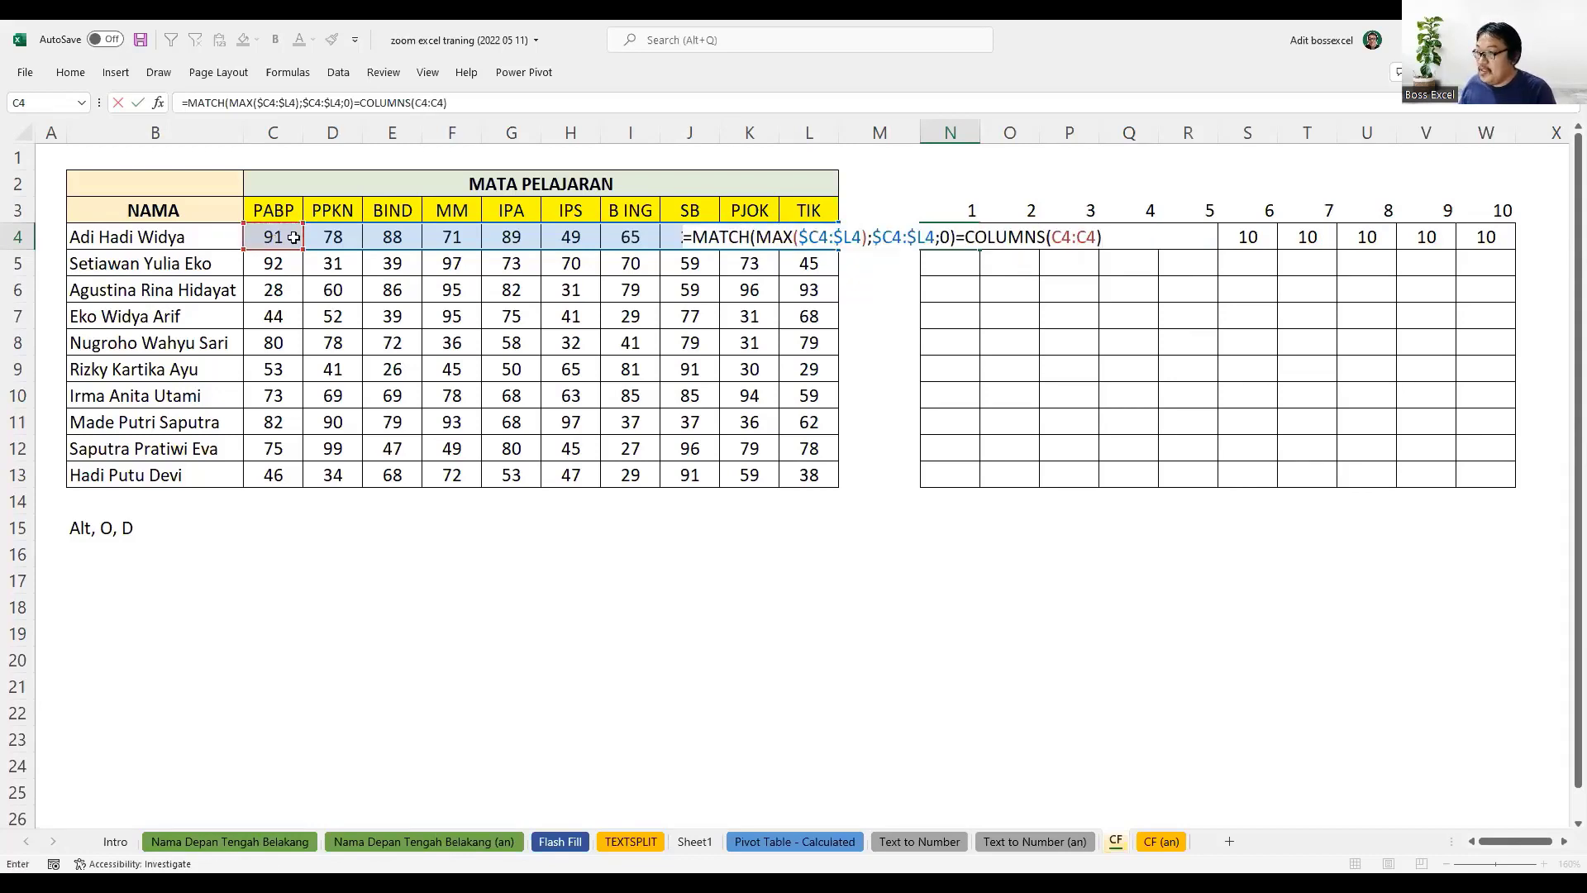
- Lock the column of the first reference in N4's COLUMNS range so it reads $C4:C4
click(1066, 235)
key(F4)
key(F4)
key(F4)
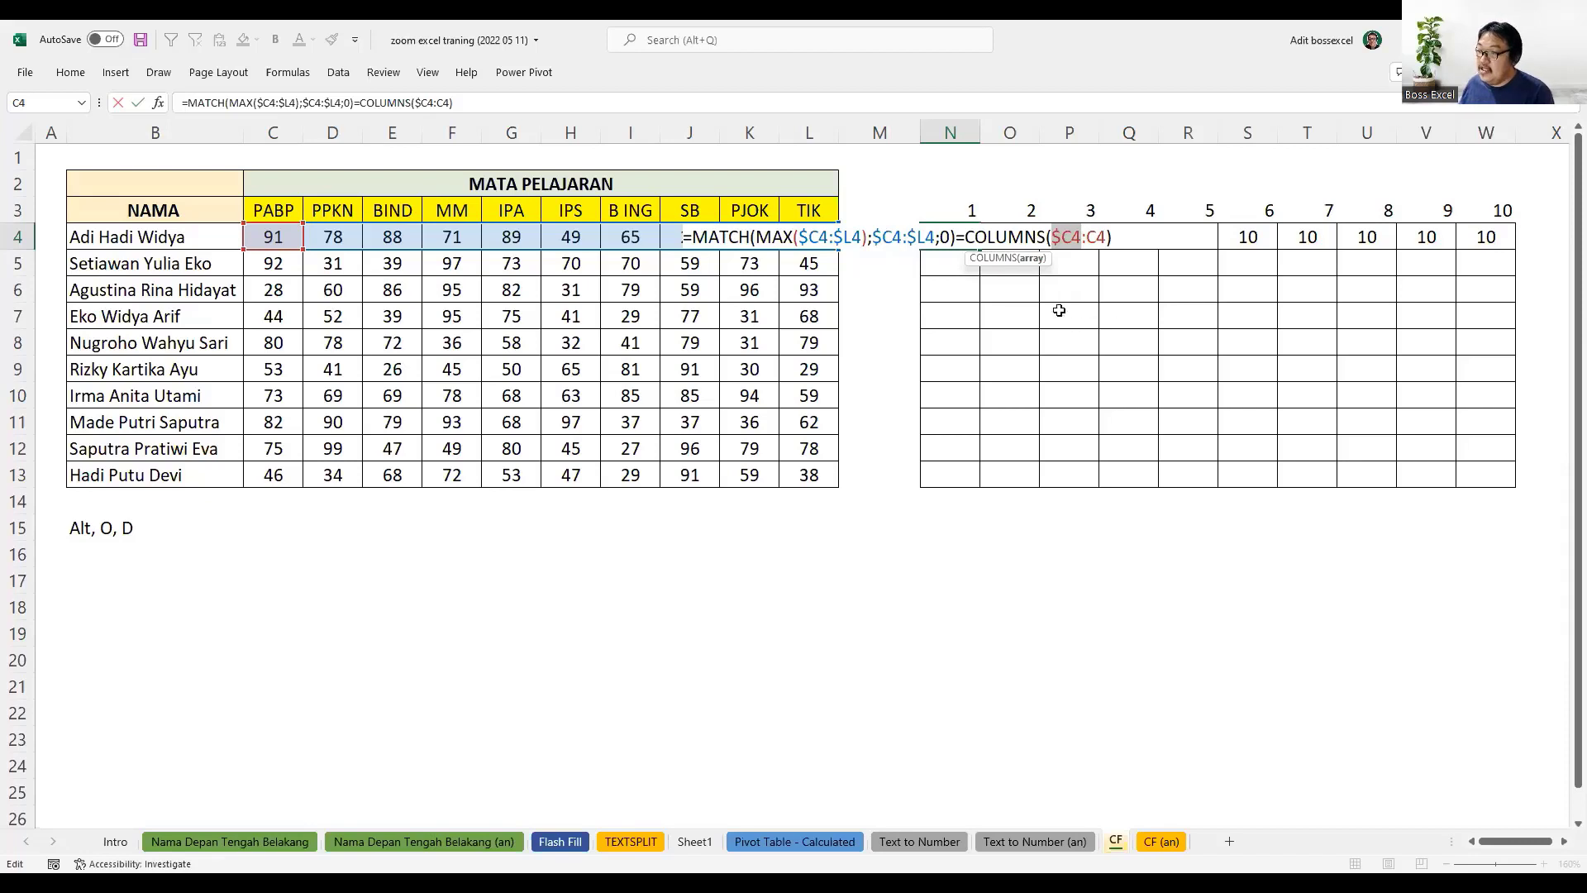
- Preview the evaluated value of COLUMNS($C4:C4) within the N4 formula, restore the function and confirm the formula
drag(963, 238, 1130, 239)
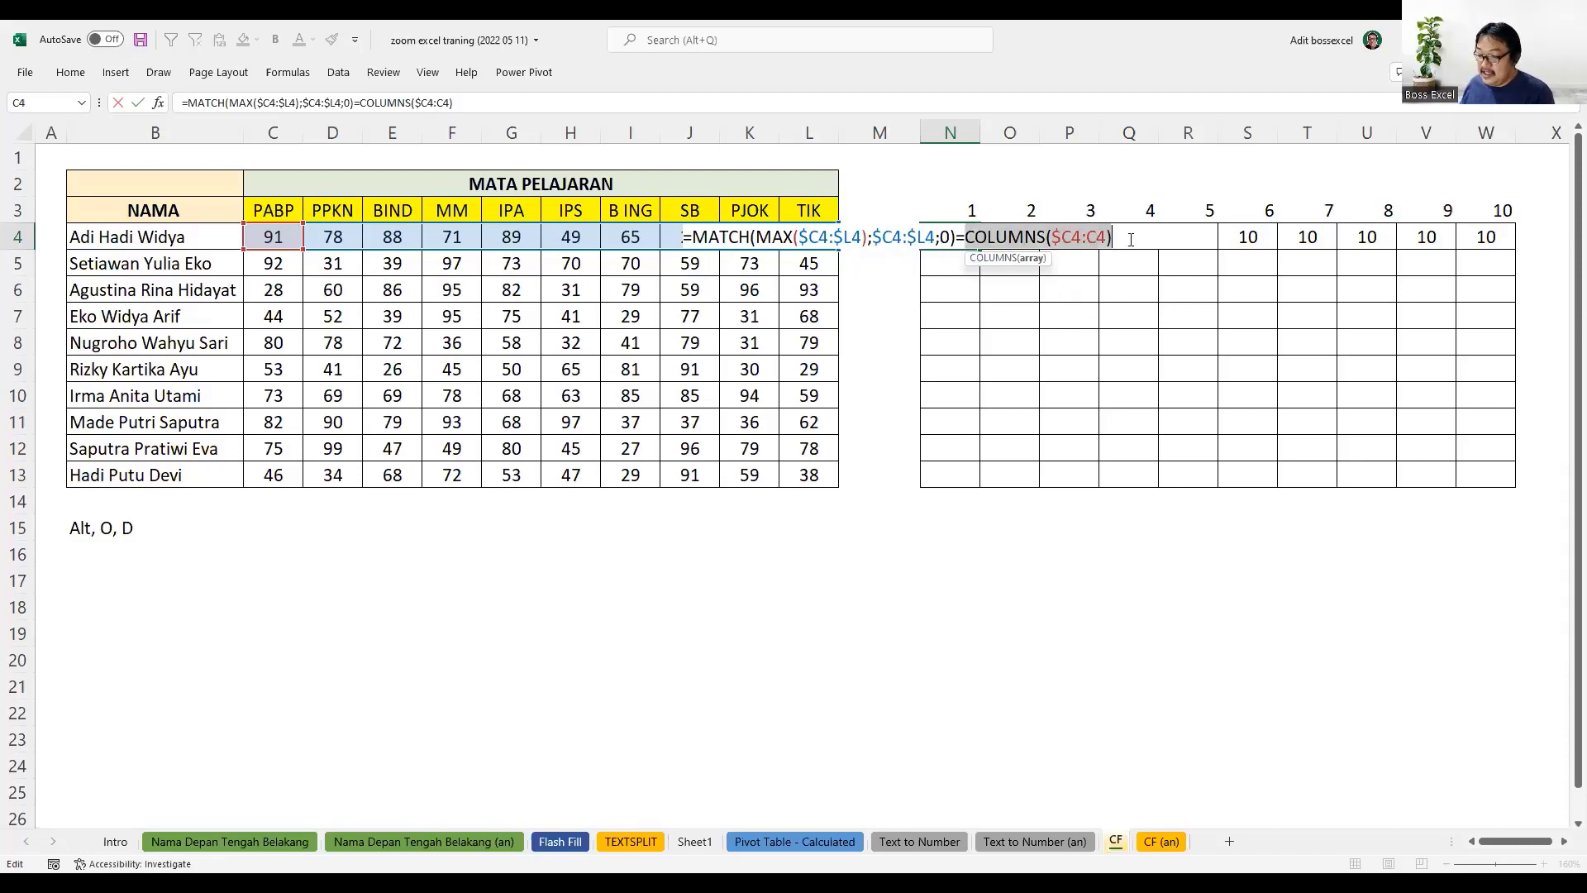
text(1)
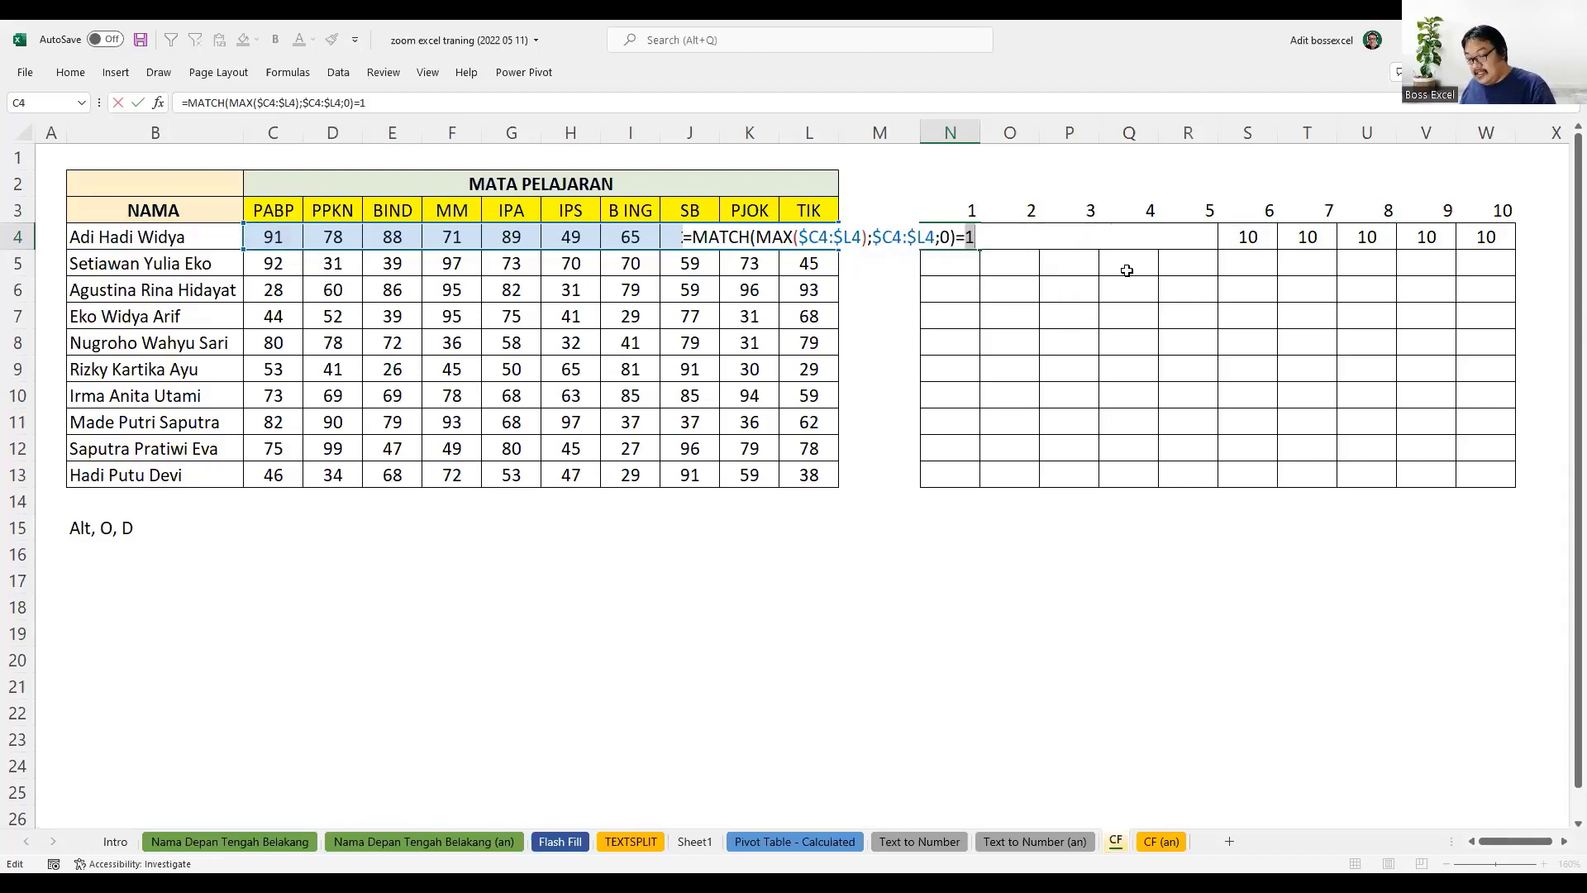
key(ctrl+z)
key(Return)
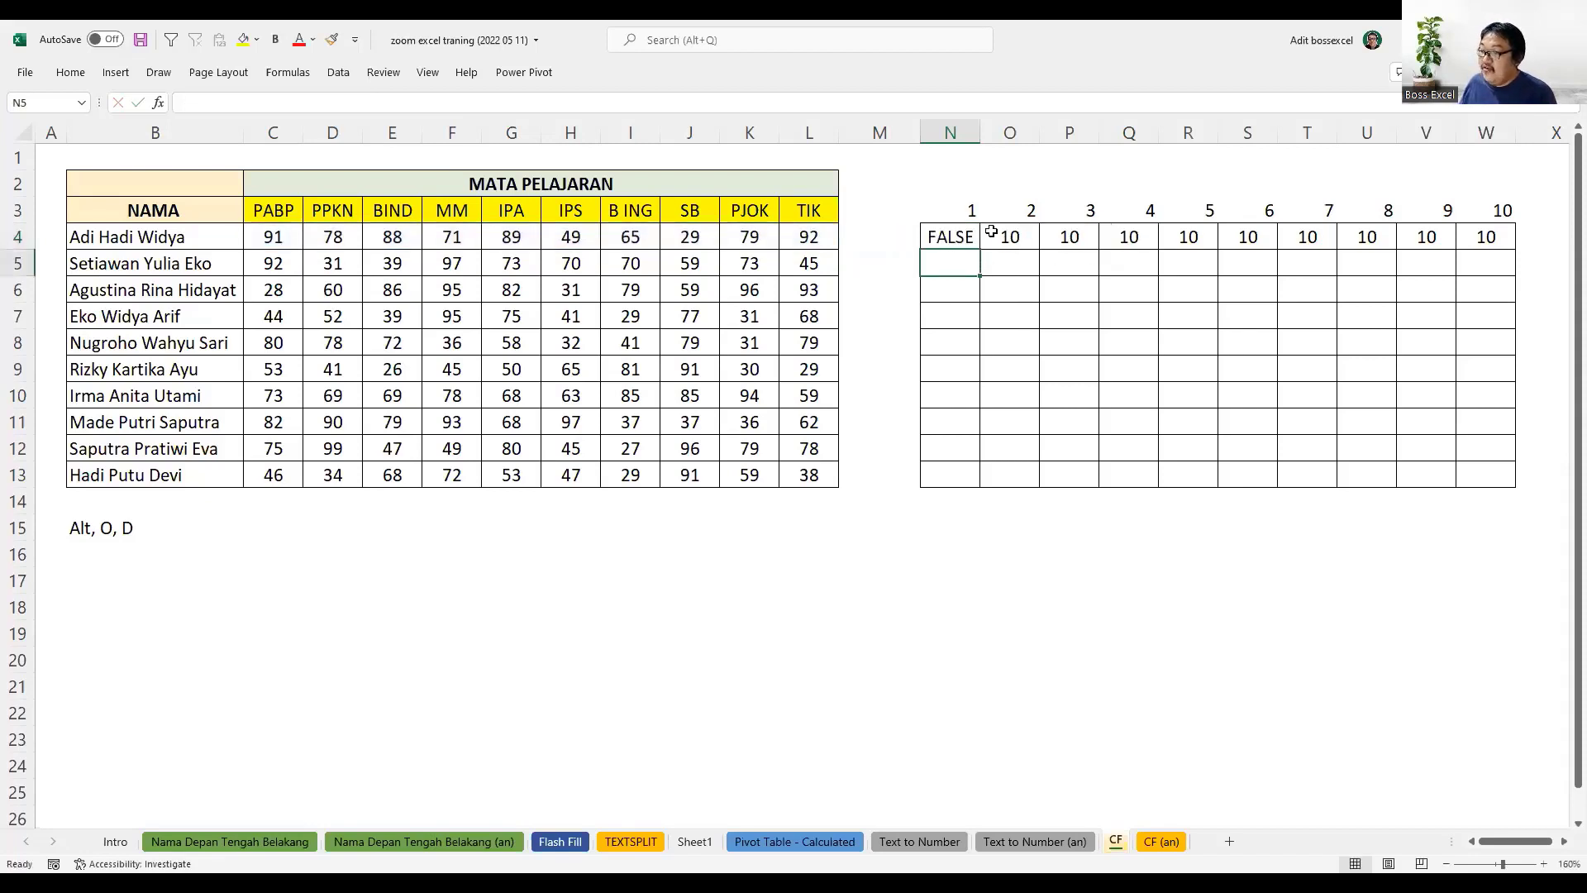
- Copy the N4 formula across to W4 and down through row 5, checking Q5 against the row 5 scores
click(949, 246)
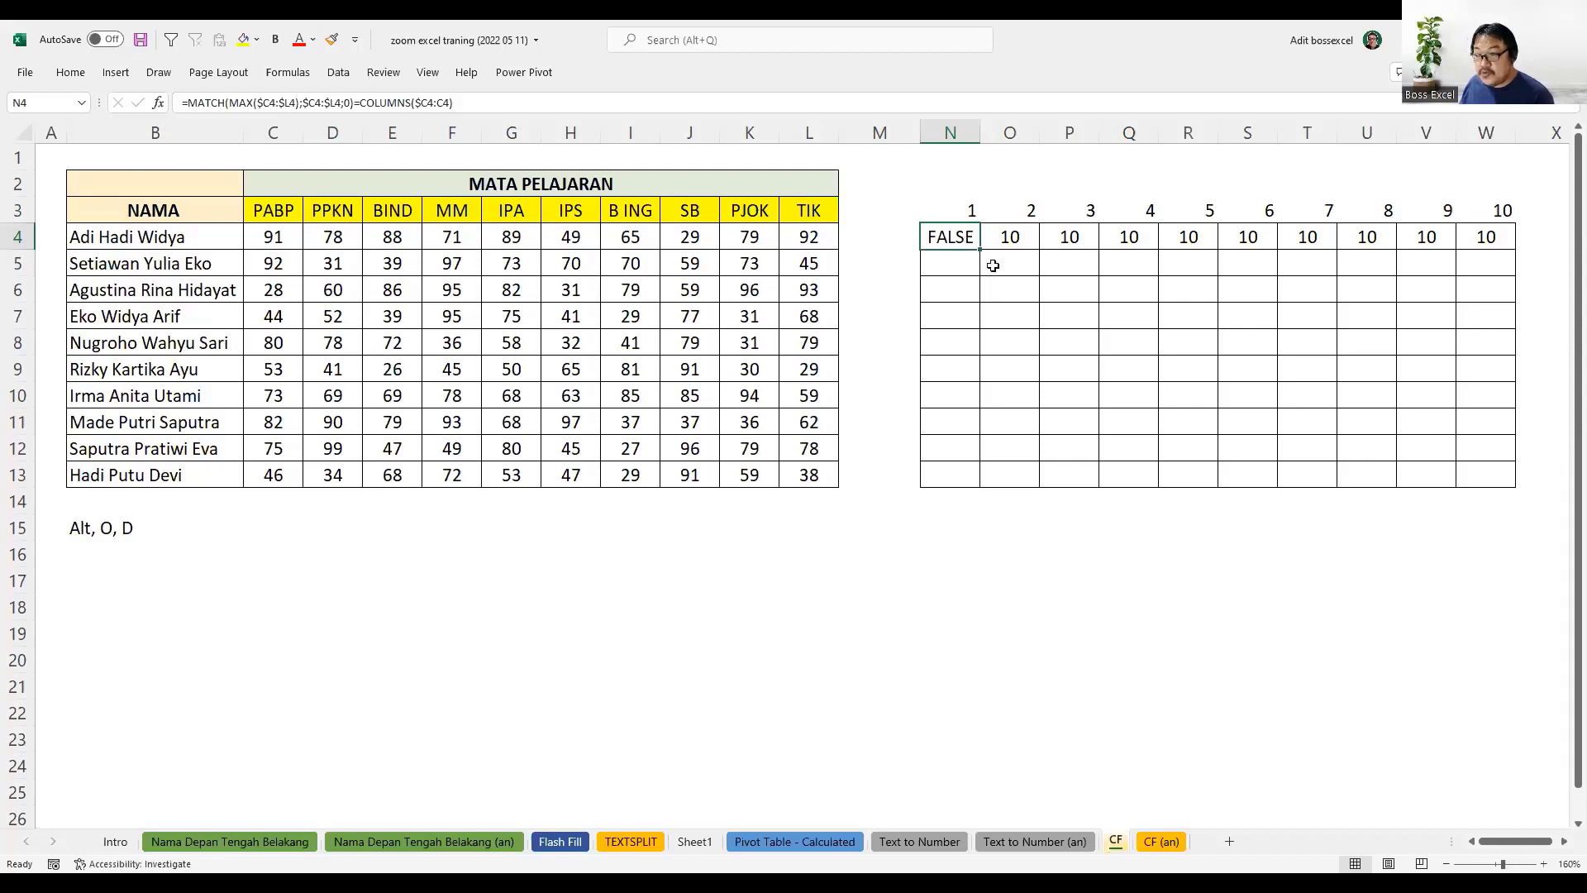
drag(980, 248, 1496, 256)
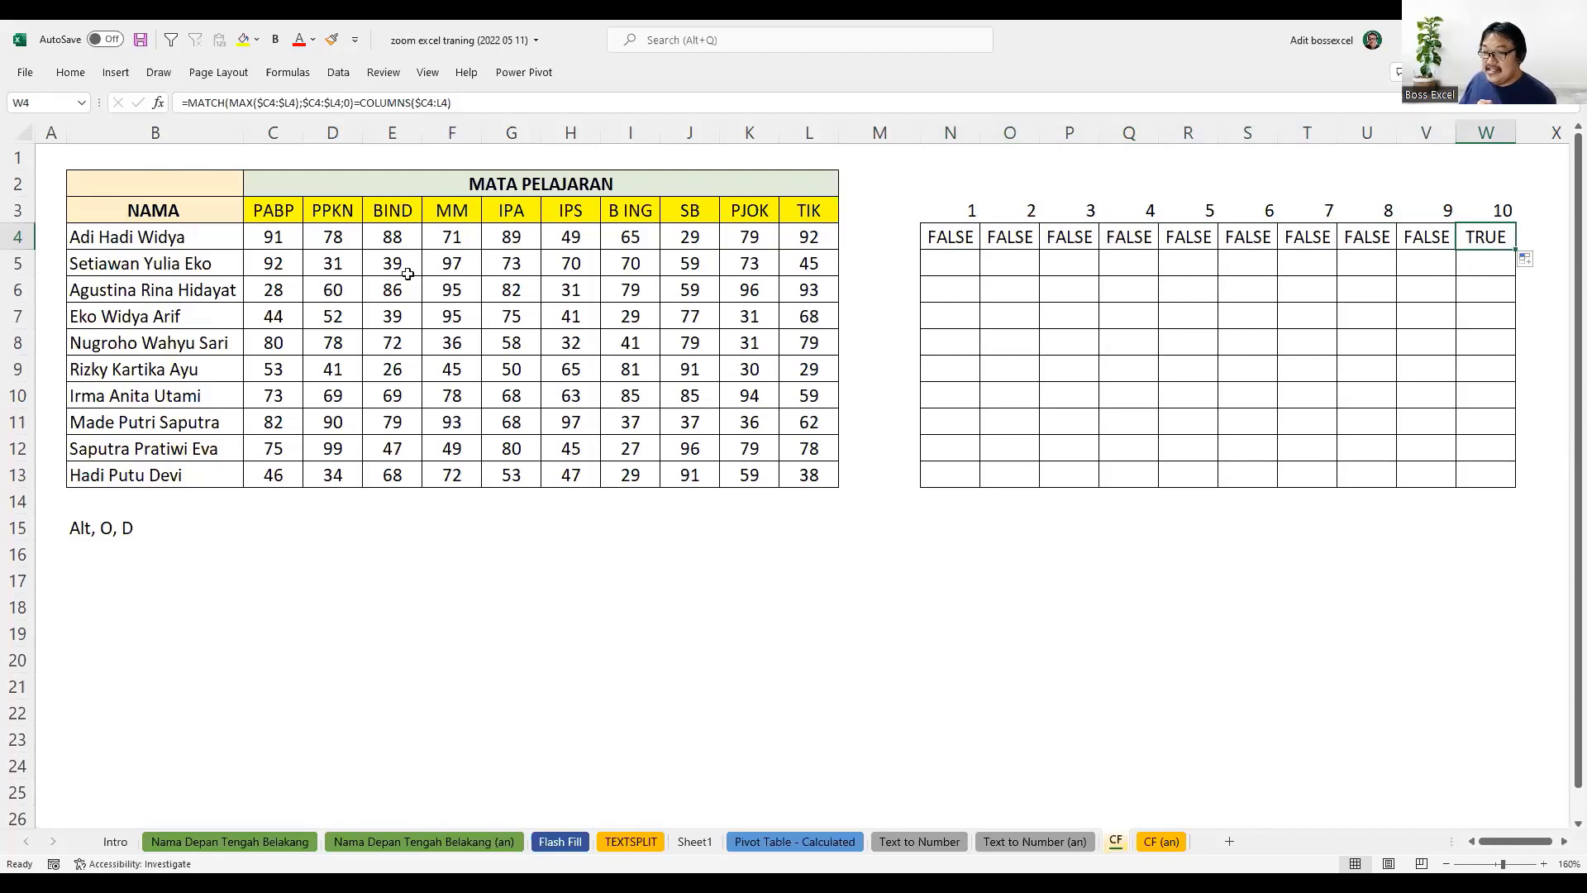
click(275, 263)
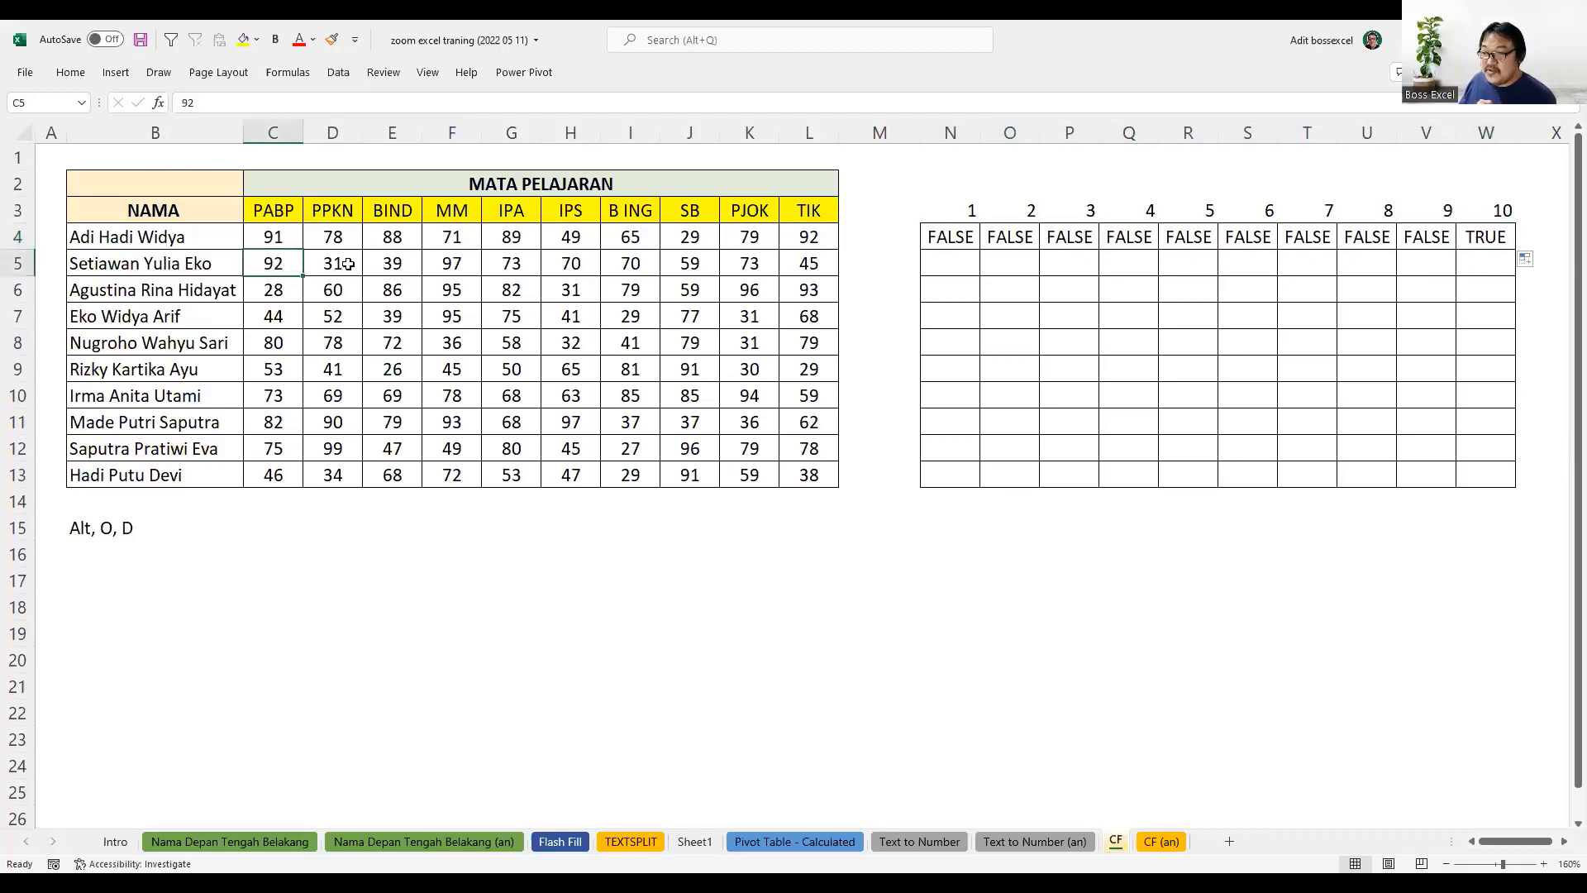
click(453, 256)
drag(953, 235, 1513, 271)
click(1129, 263)
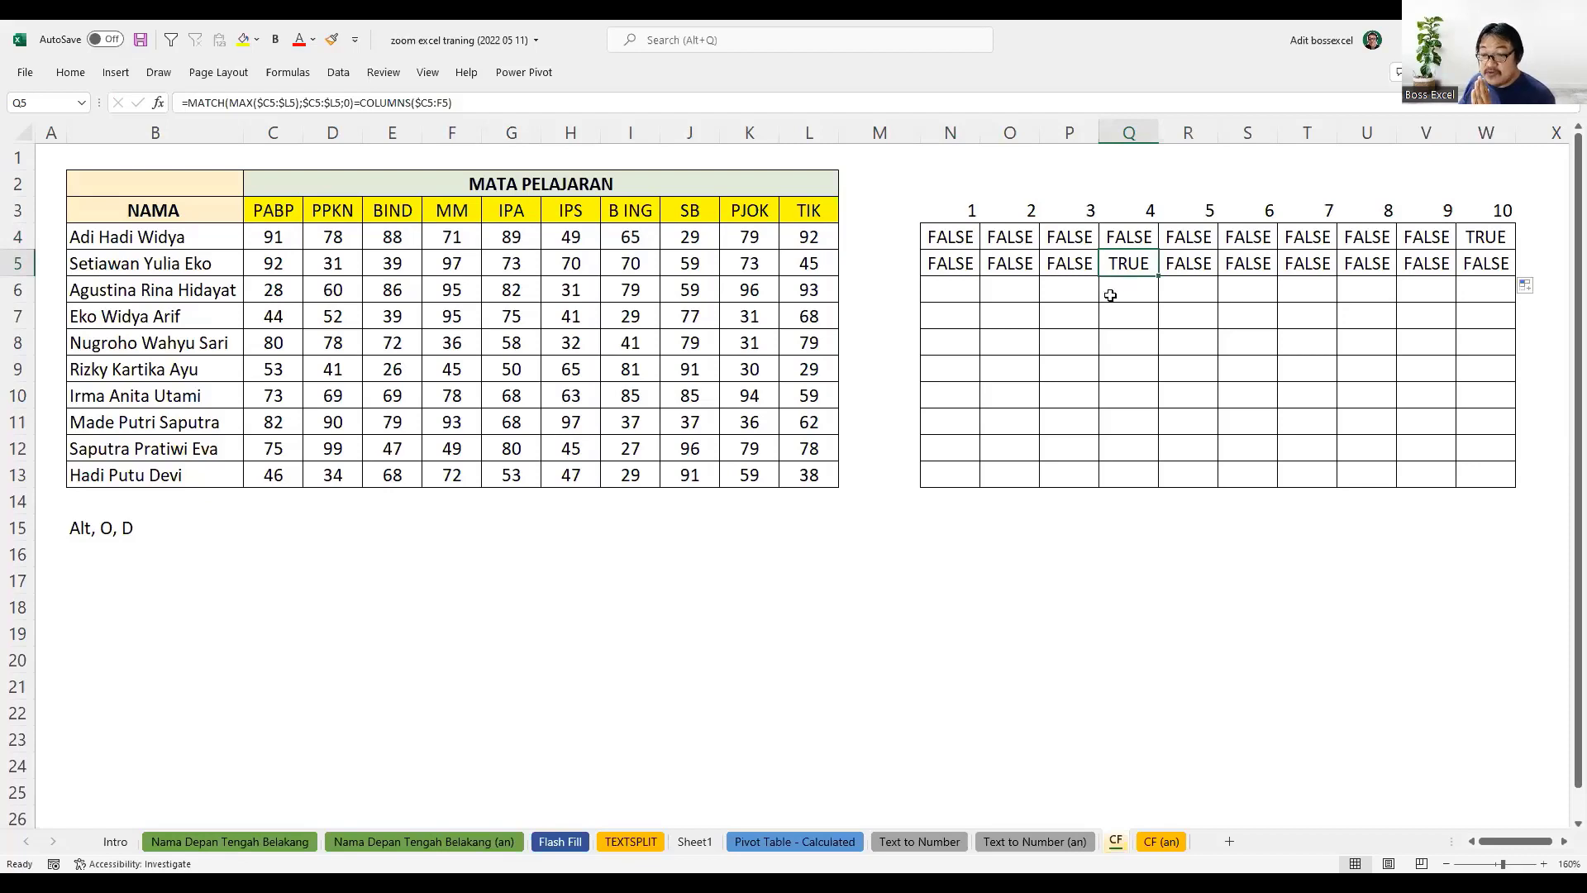
click(961, 238)
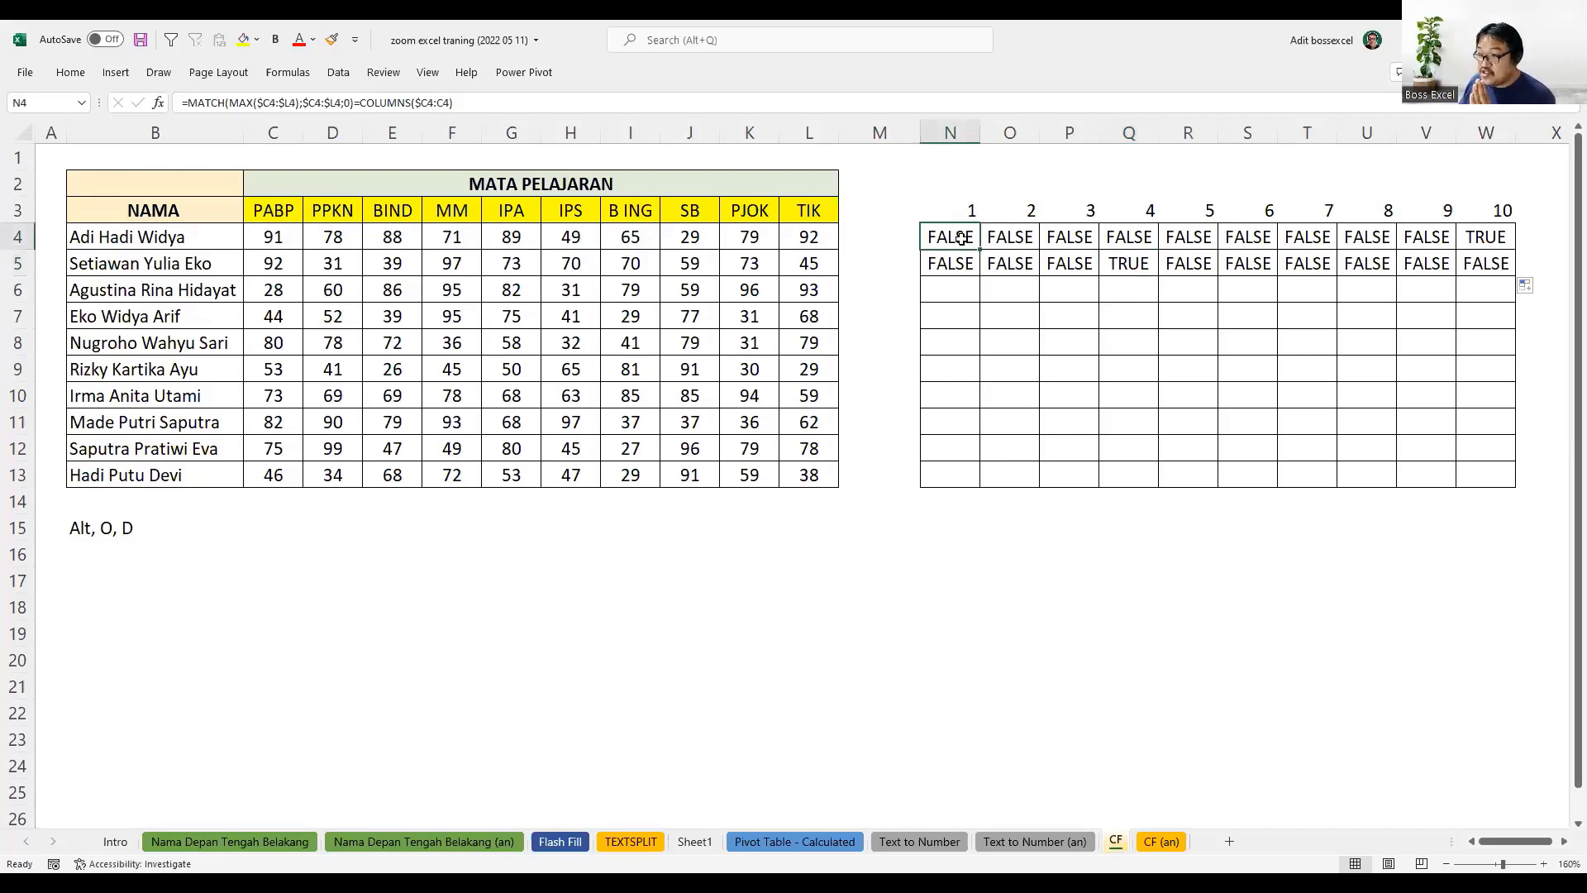
- Fill the N4:W5 helper formulas down through row 13 and check the row 13 result in column U against the row's scores
drag(980, 248, 1509, 483)
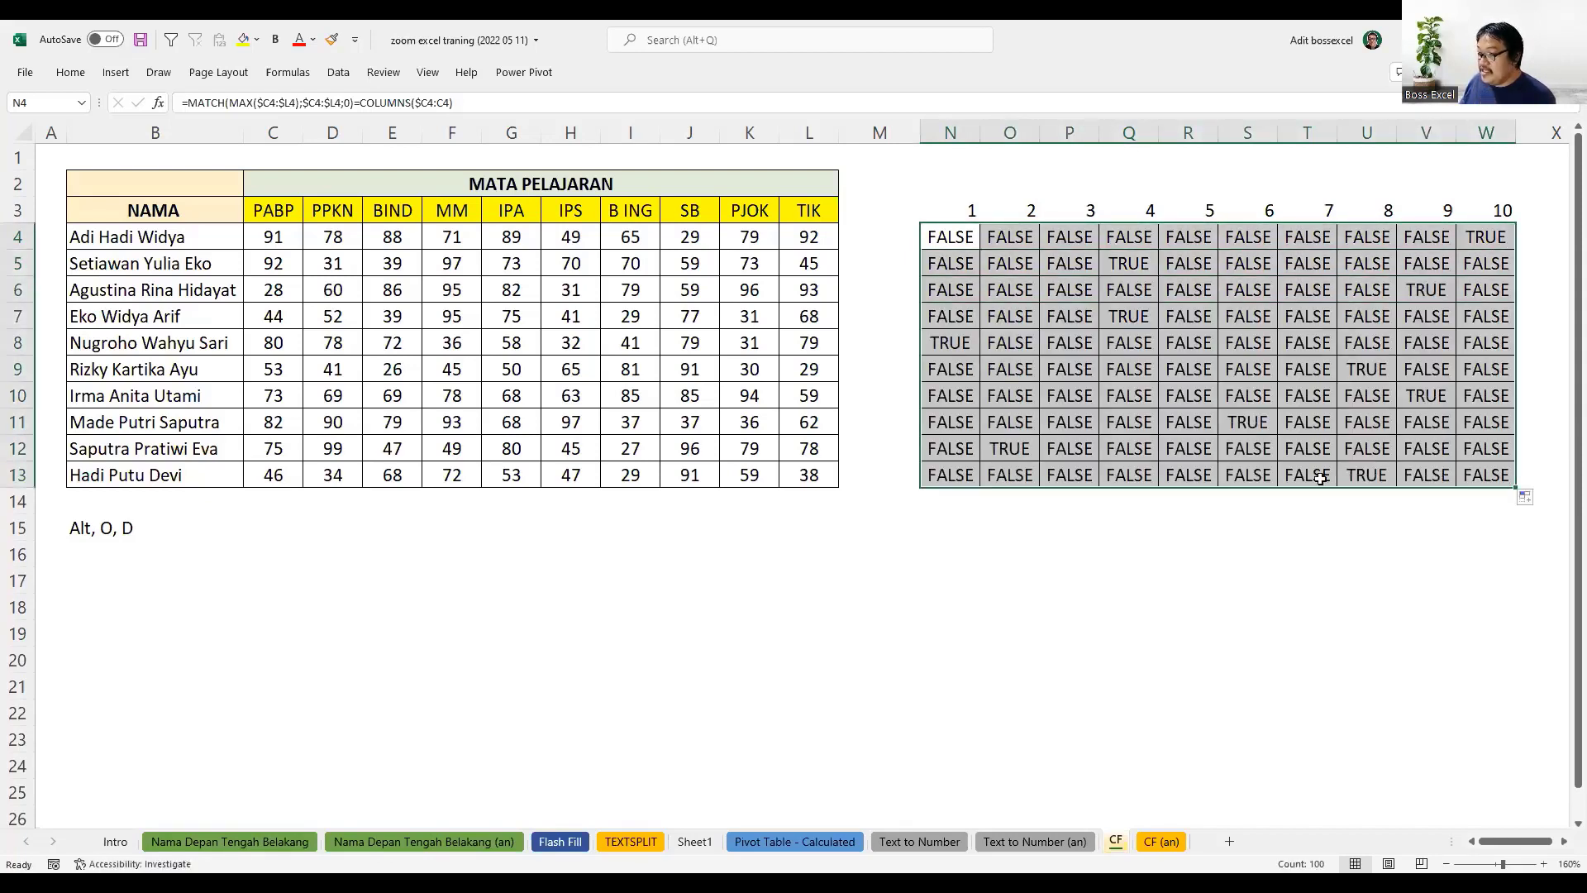
drag(280, 479, 818, 476)
click(698, 477)
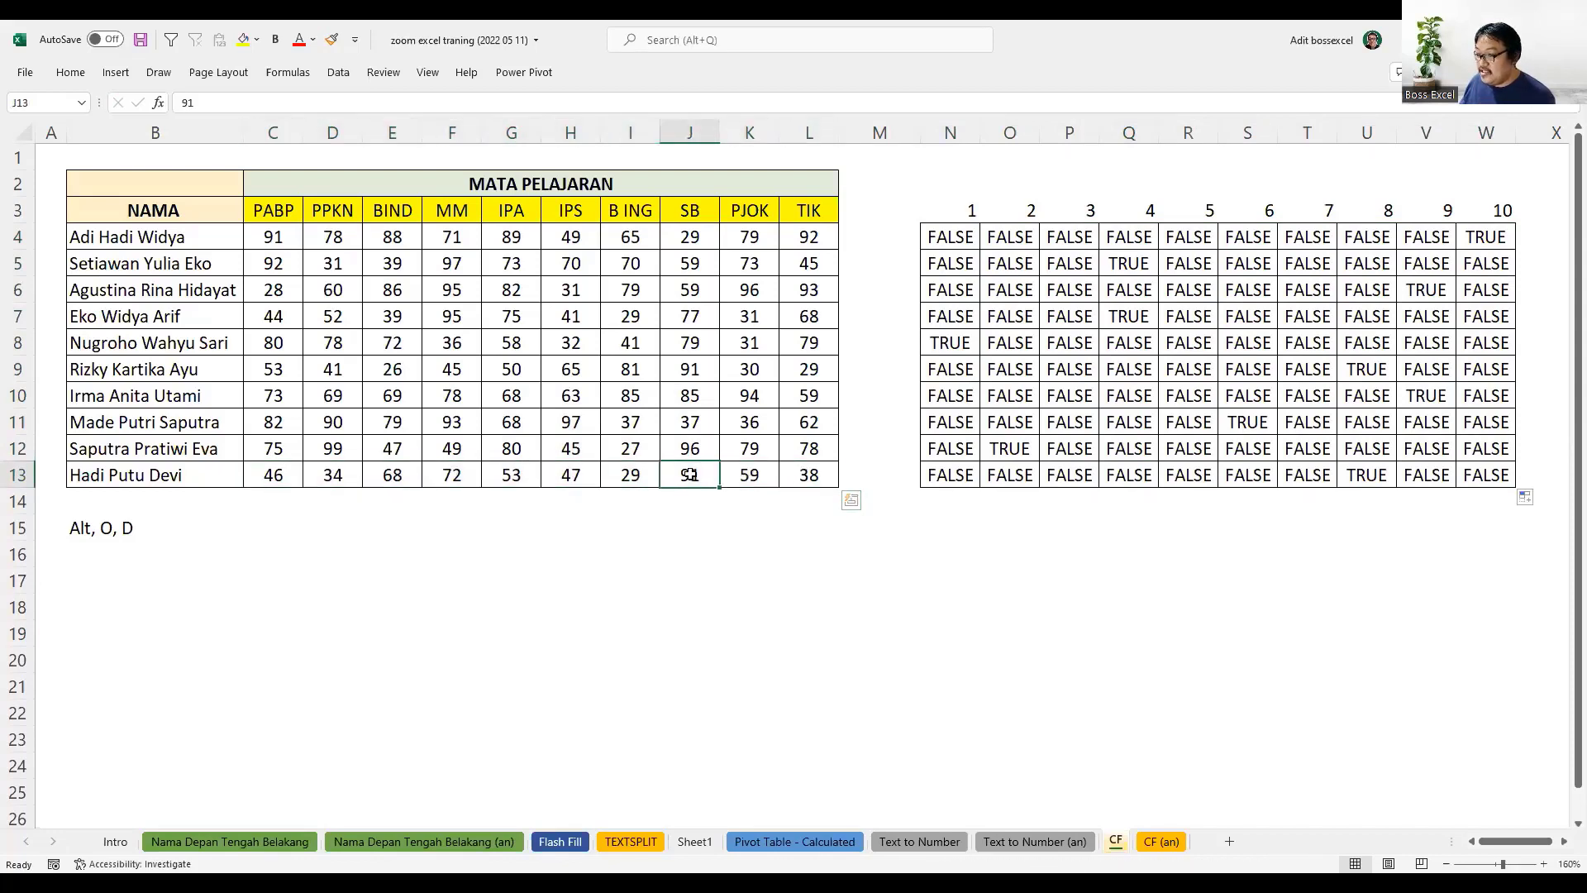
click(1374, 472)
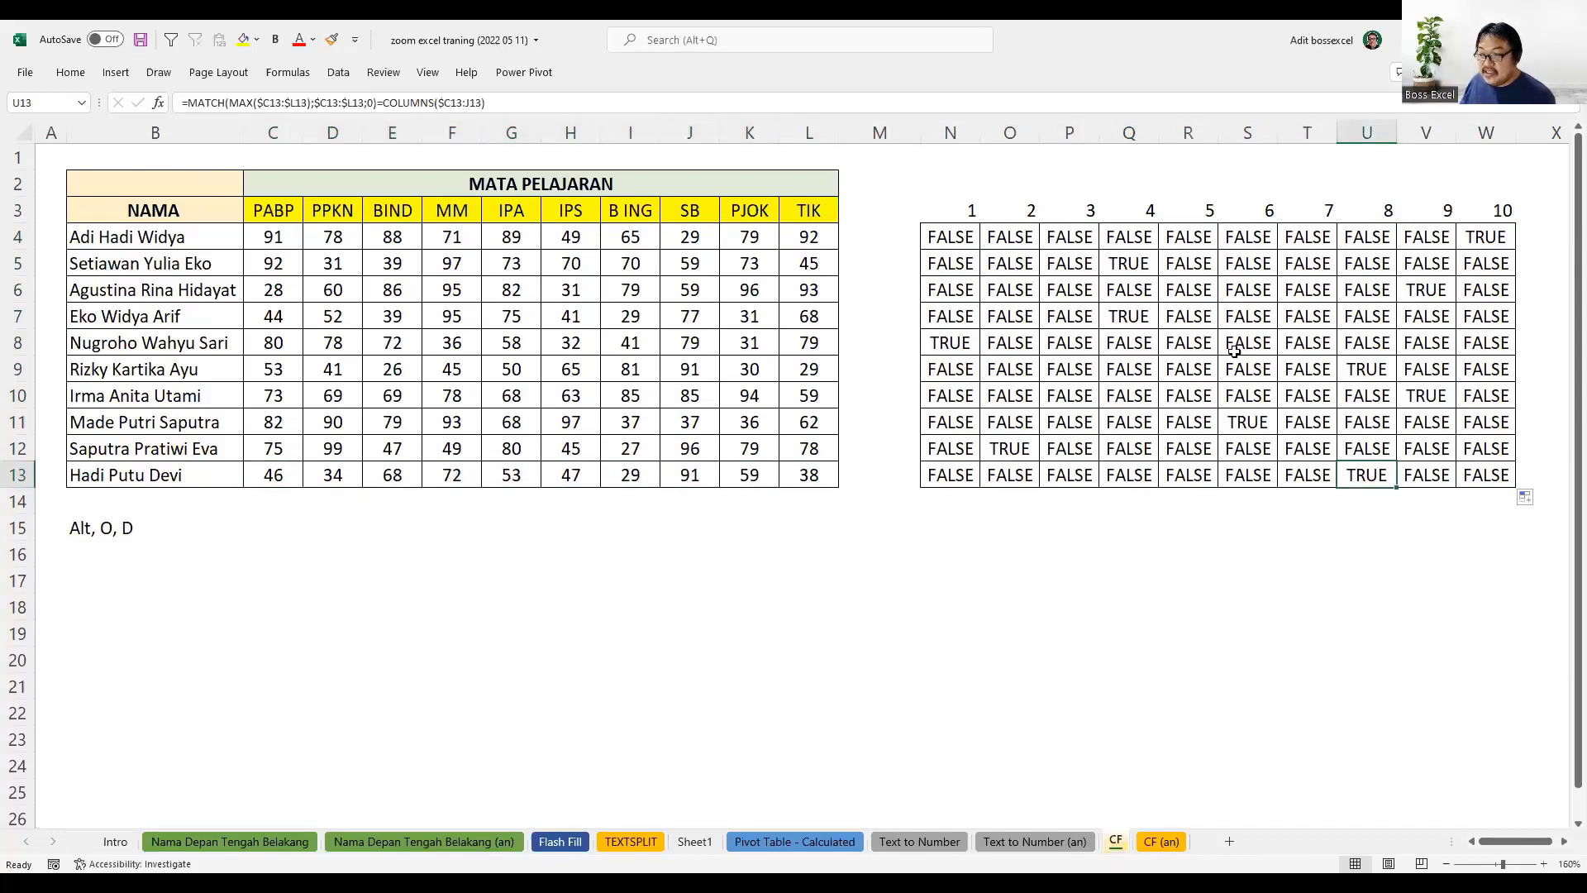
click(947, 236)
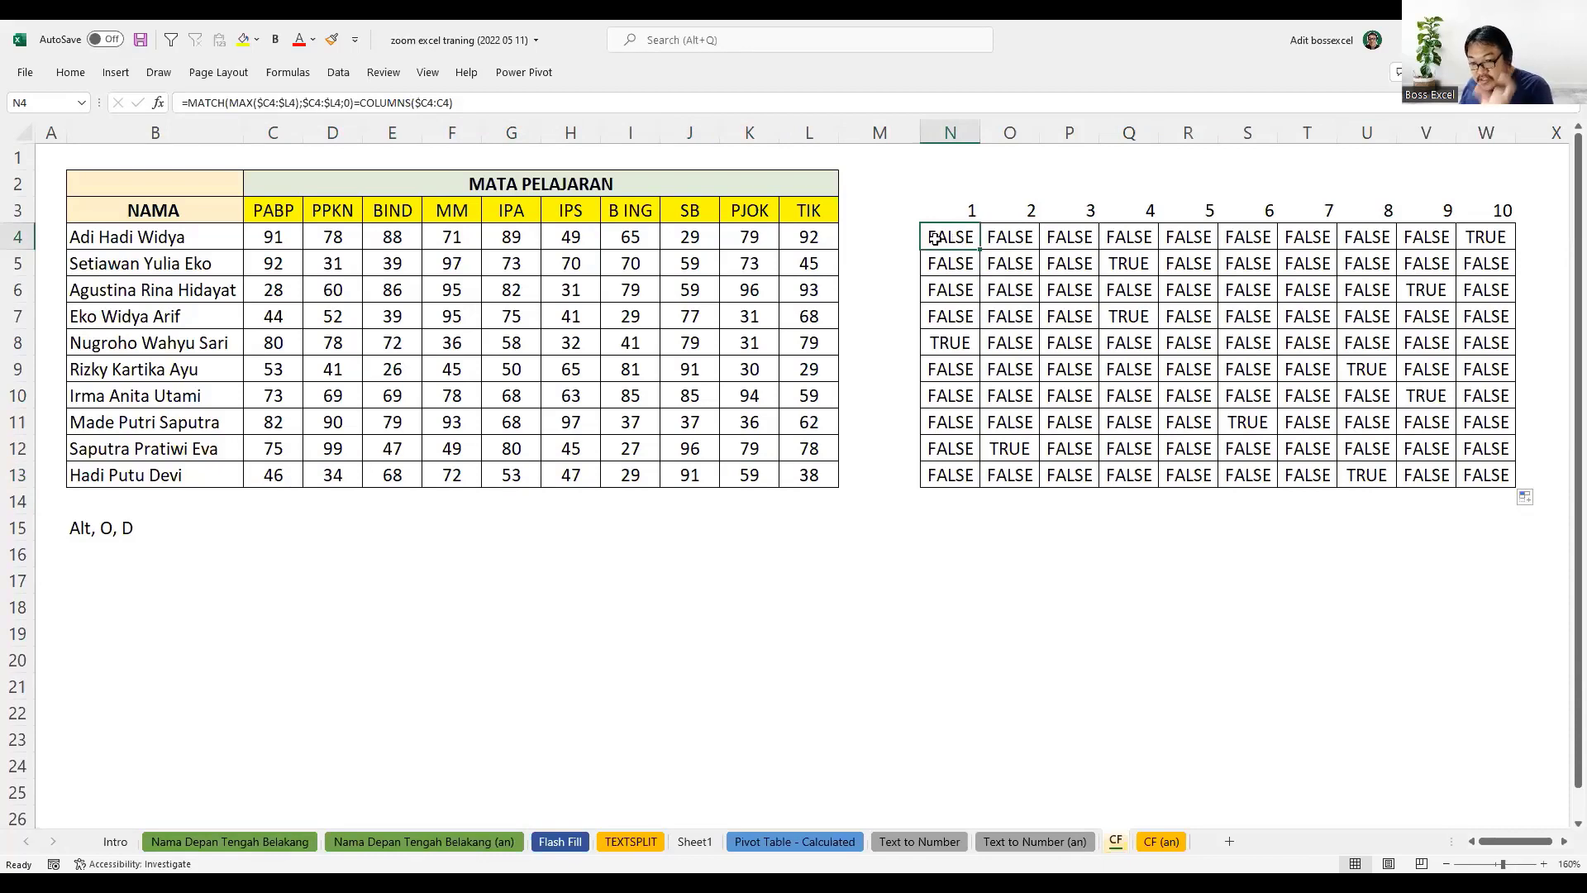
click(698, 476)
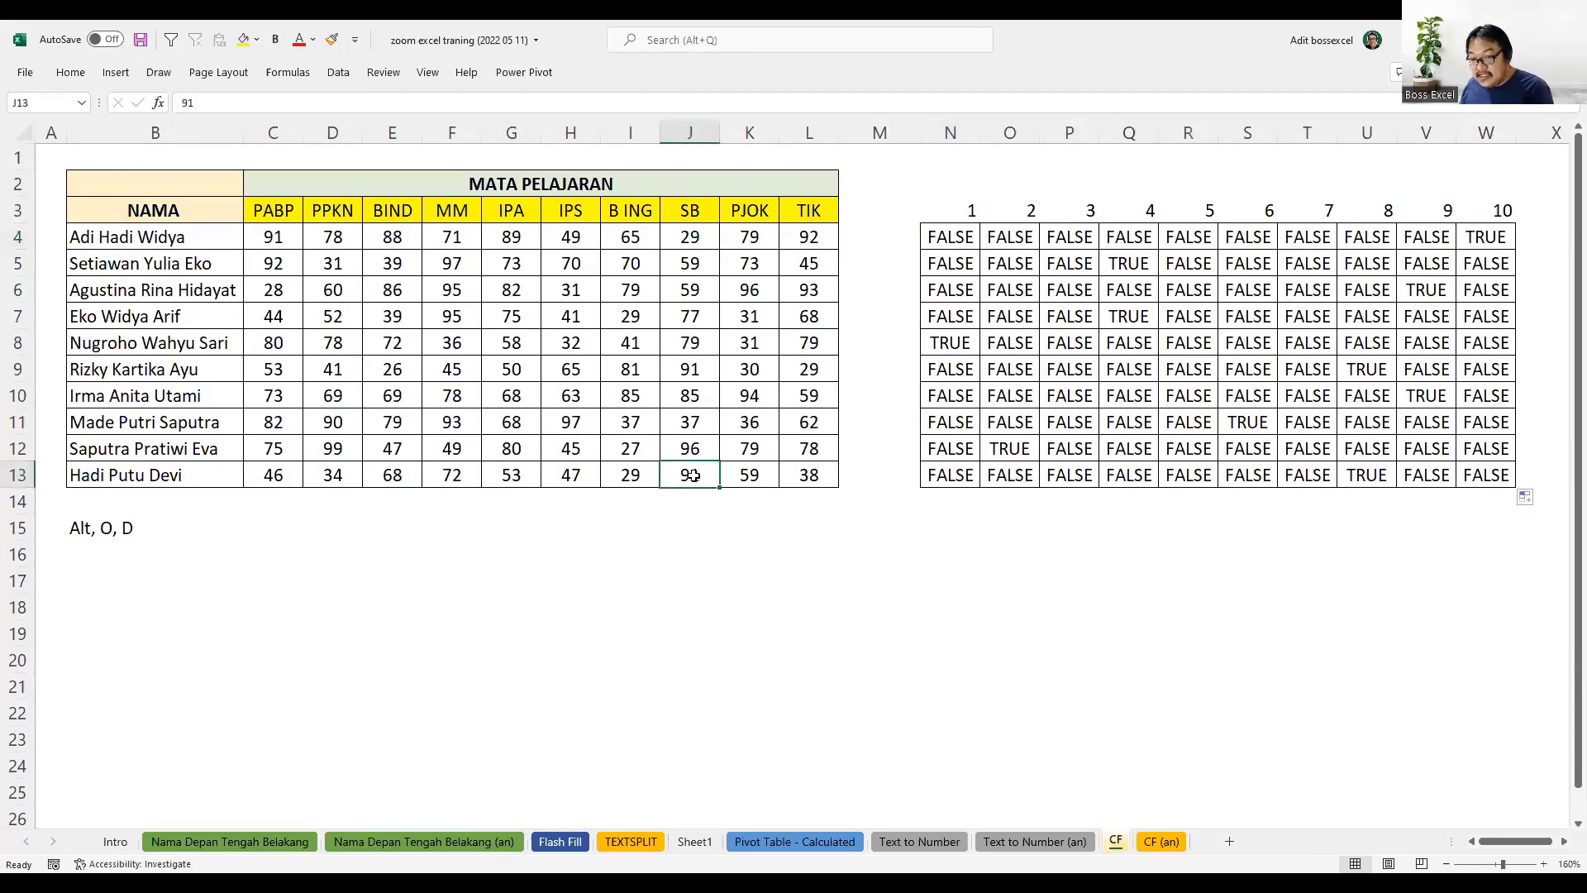
- Copy the full formula text from cell N4 and leave the cell unchanged
click(951, 240)
double_click(952, 240)
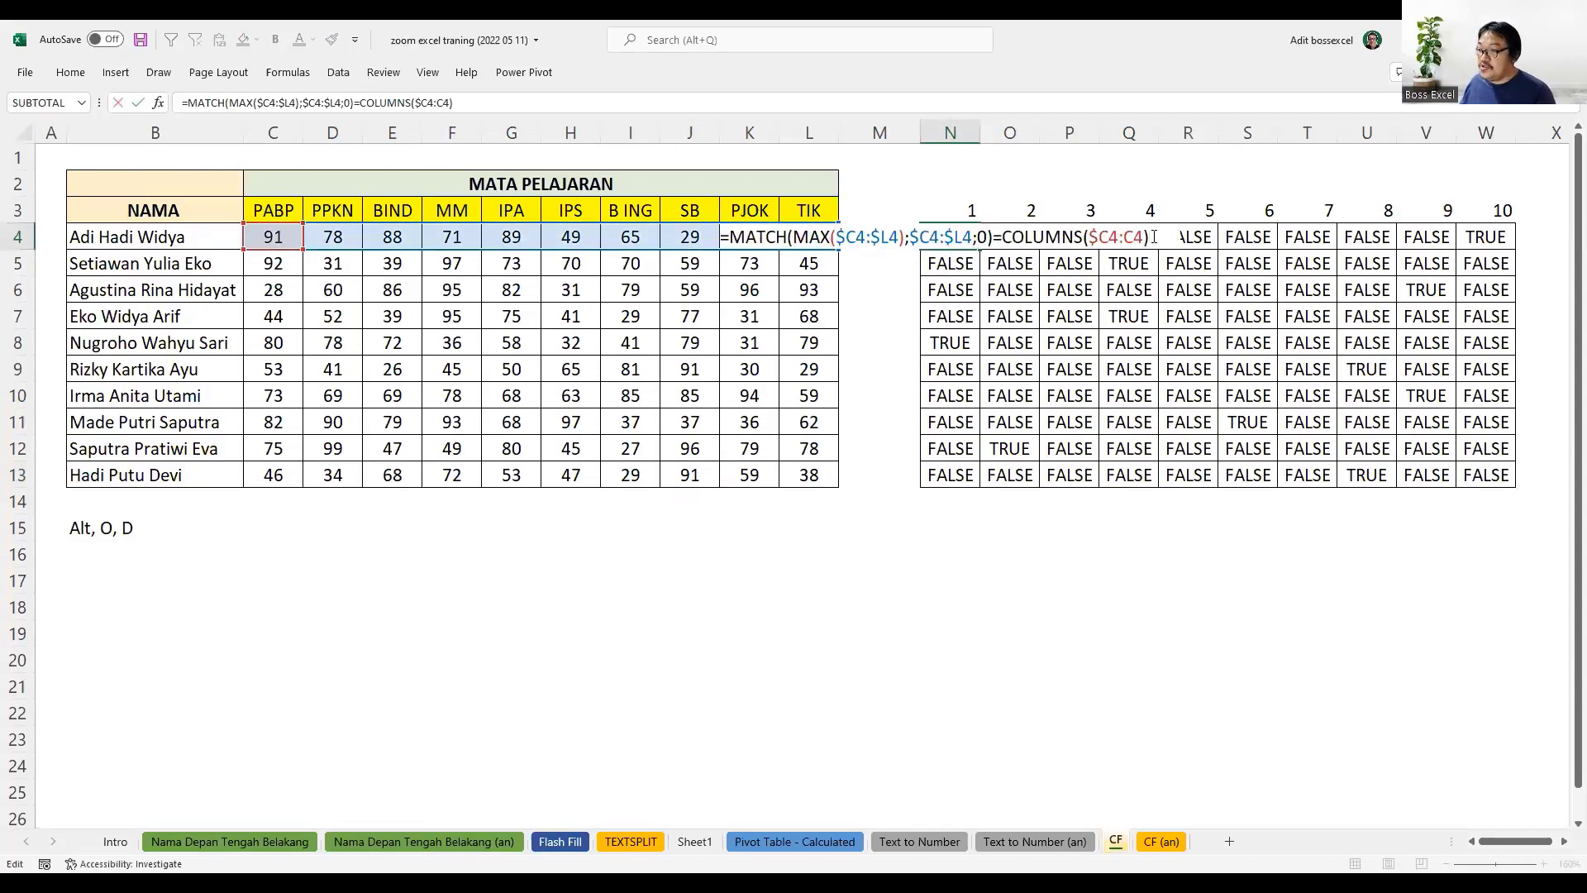
drag(1149, 236, 717, 231)
key(ctrl+c)
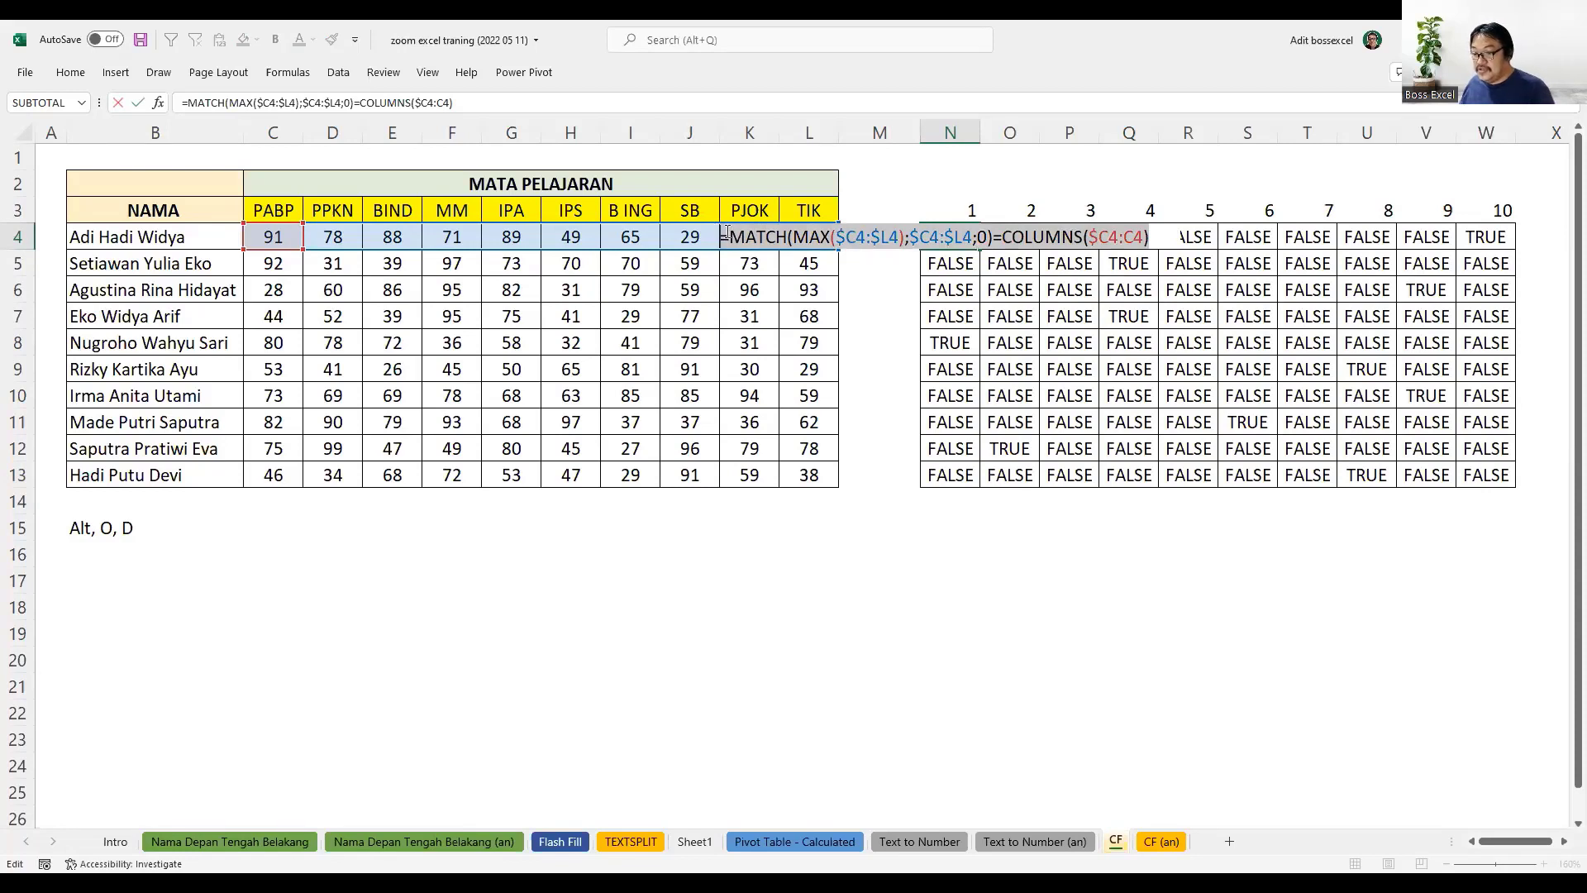
key(Escape)
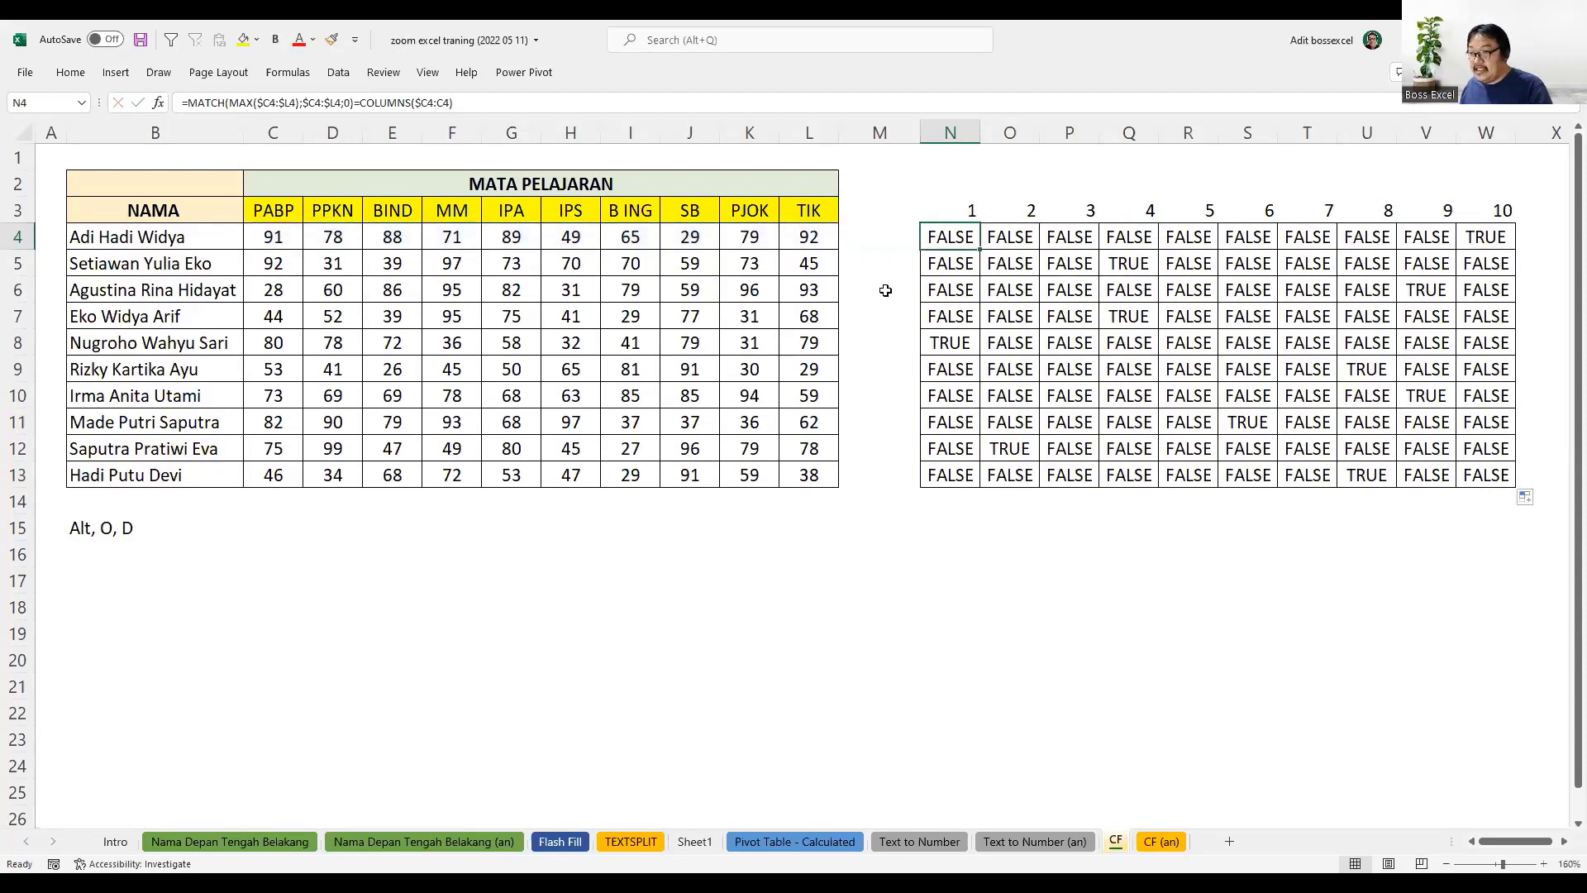
- Start a formula-based conditional formatting rule on N4 using the copied =MATCH(MAX($C4:$L4);$C4:$L4;0)=COLUMNS($C4:C4)
click(73, 73)
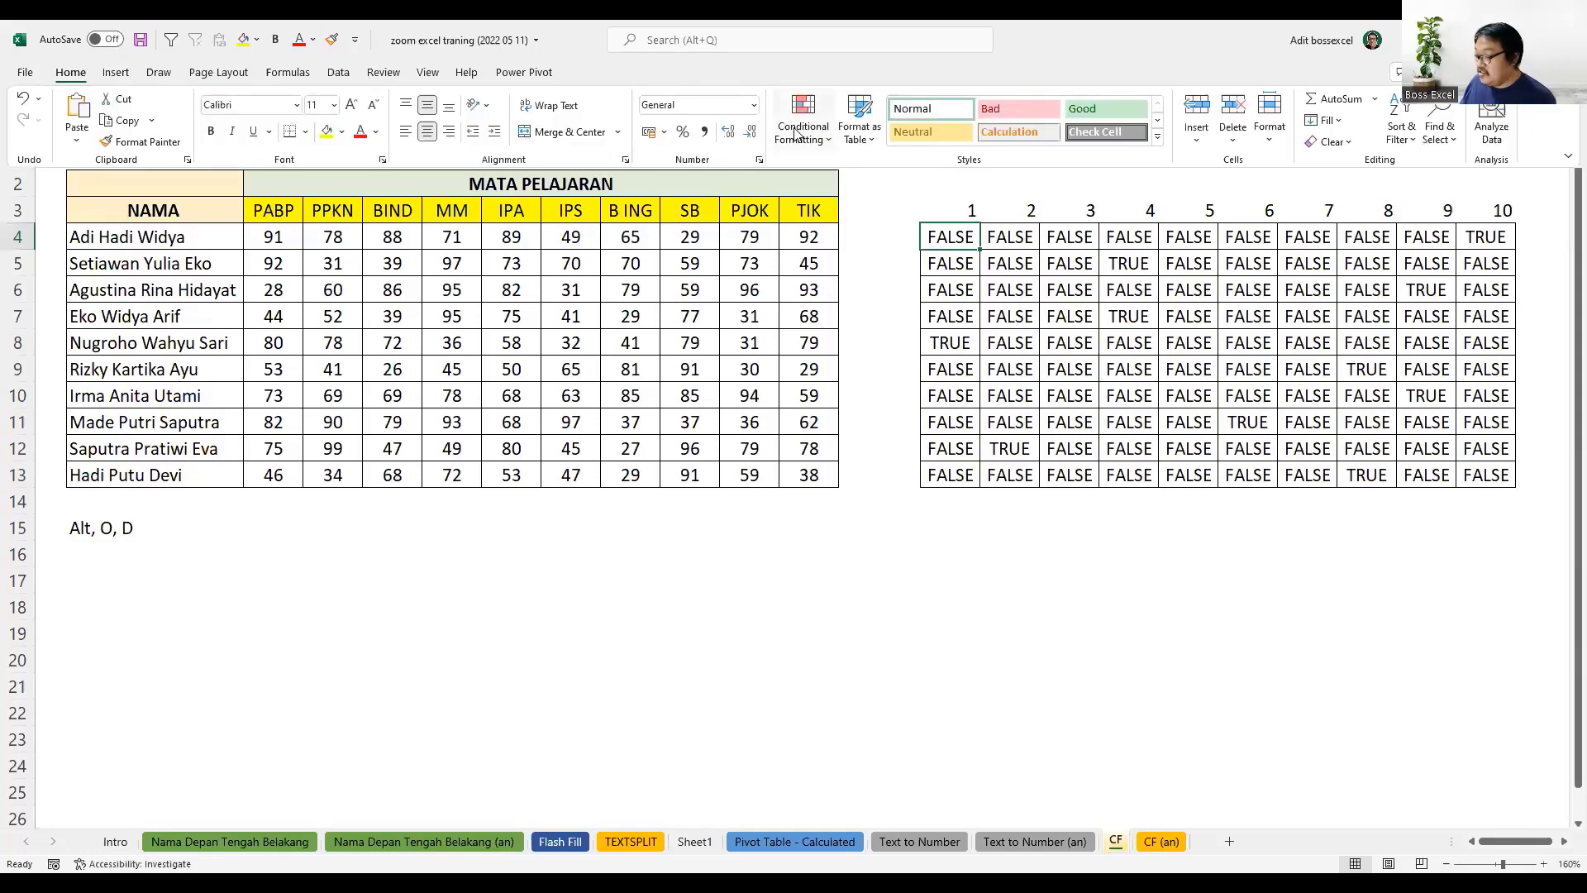
click(799, 135)
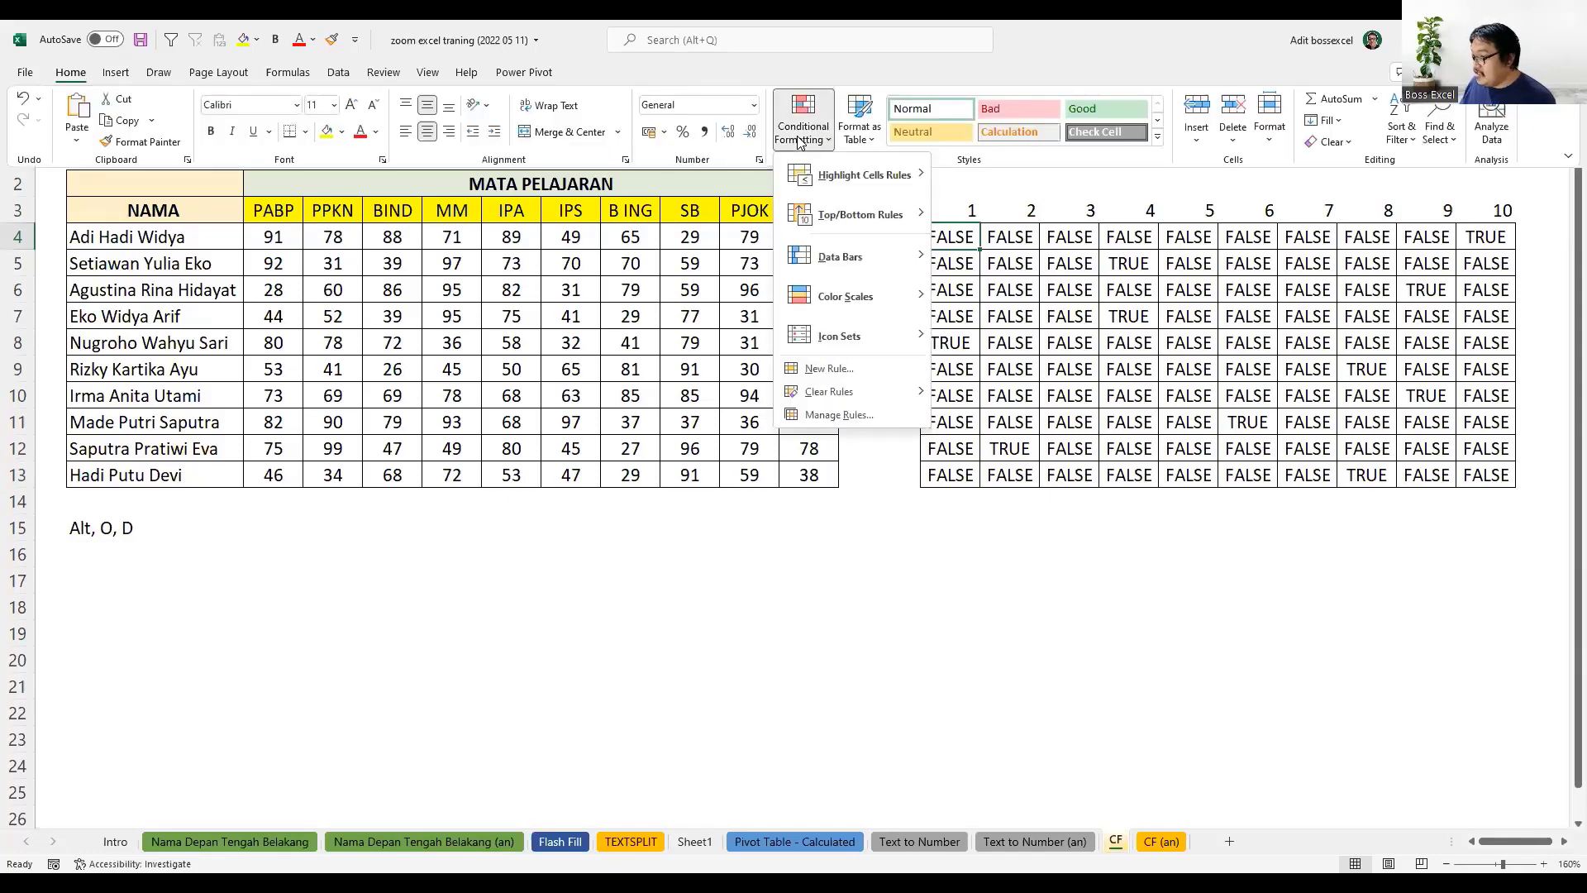
click(829, 368)
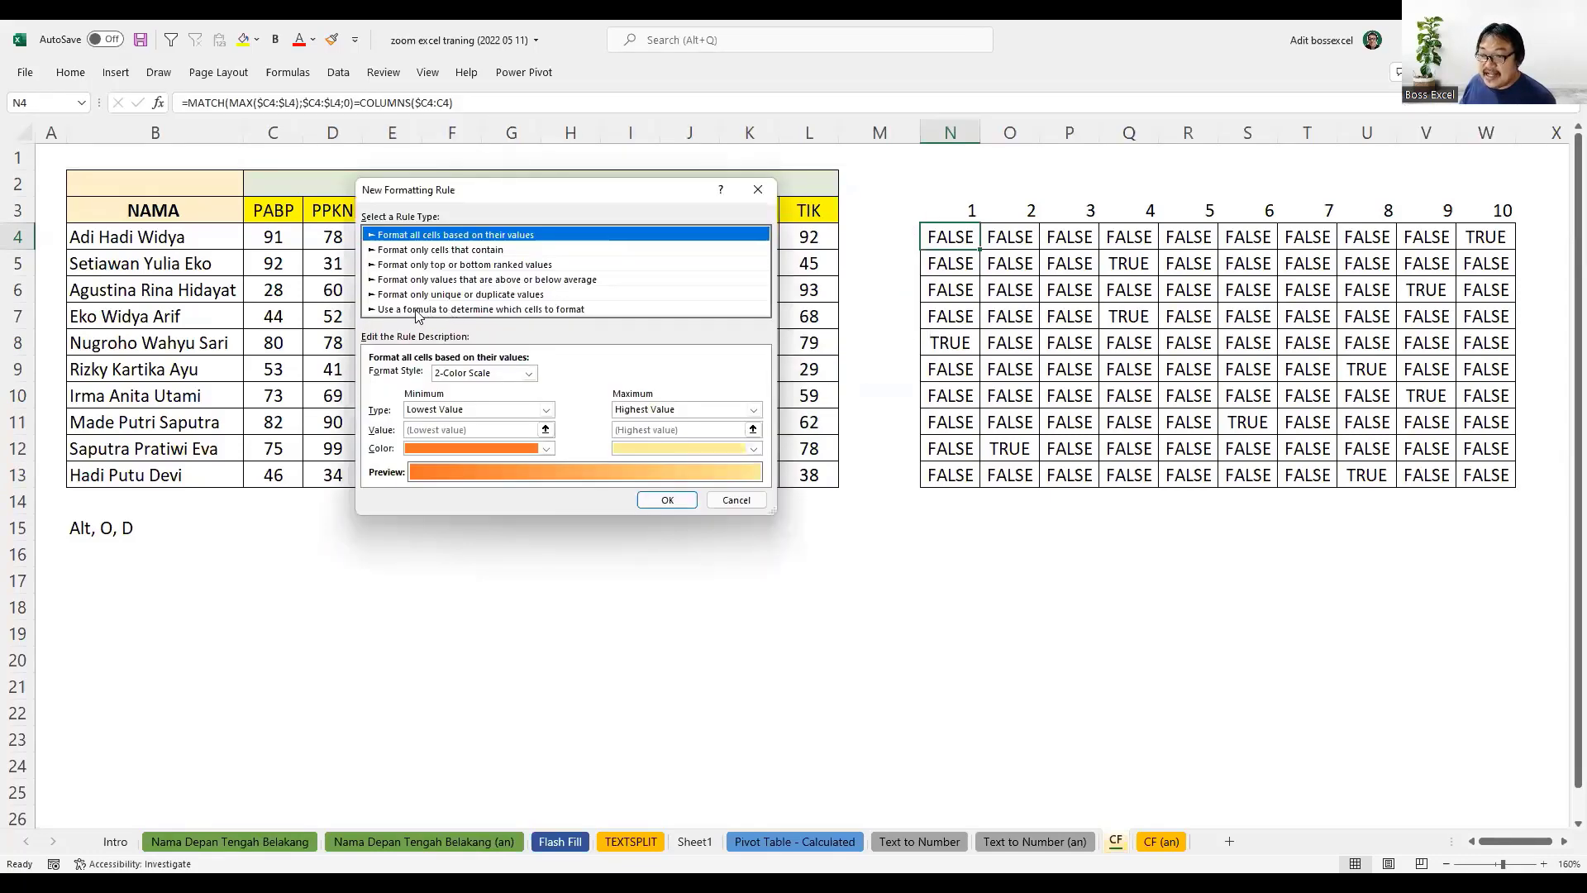
click(418, 311)
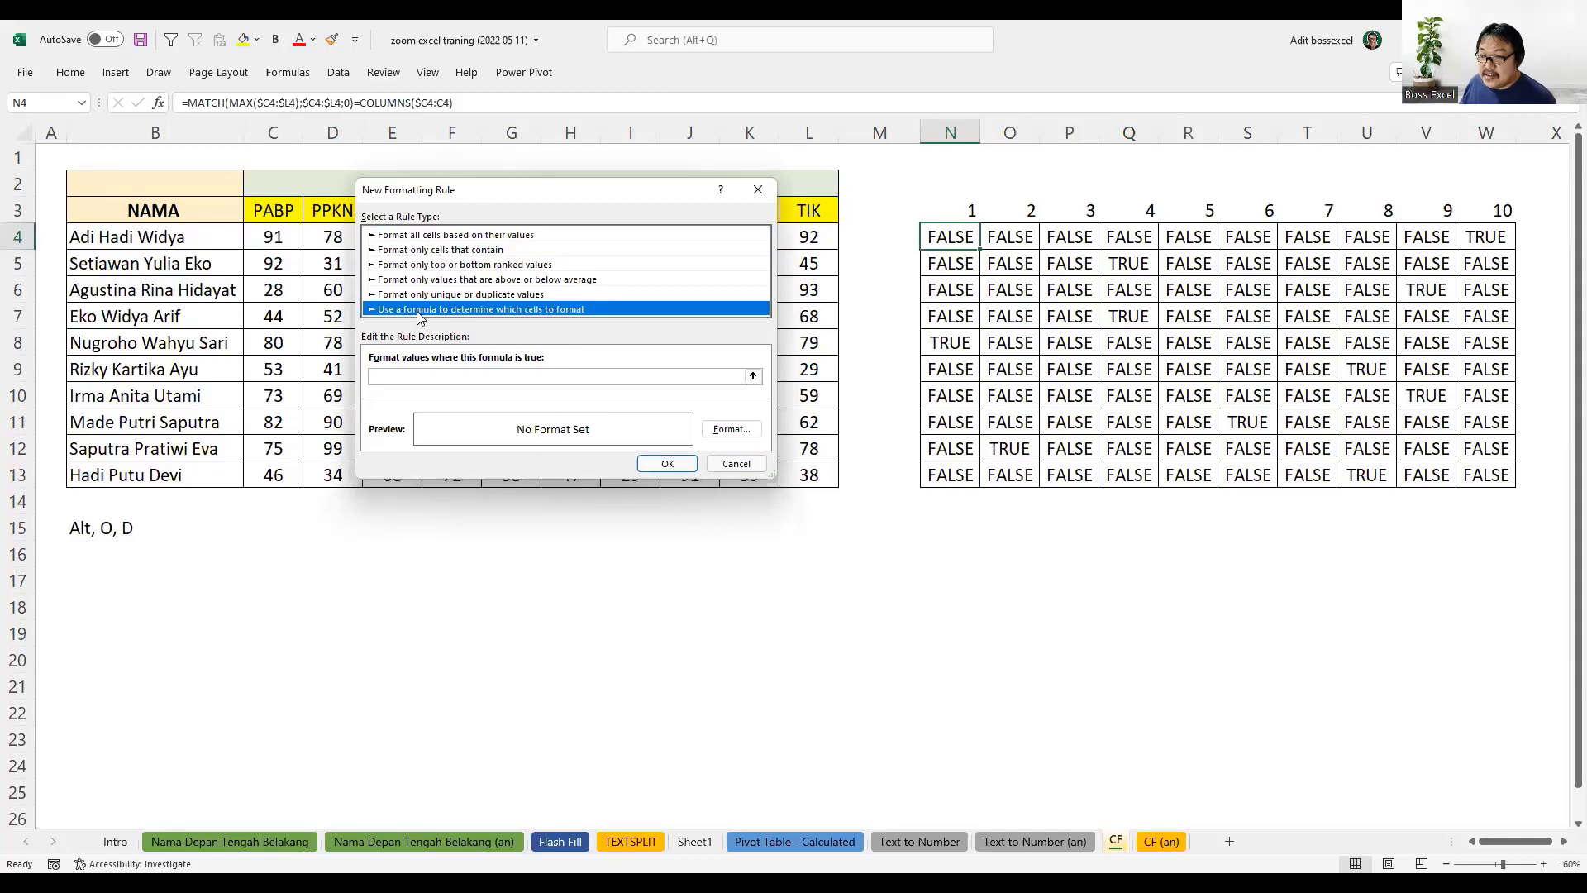
click(436, 373)
key(ctrl+v)
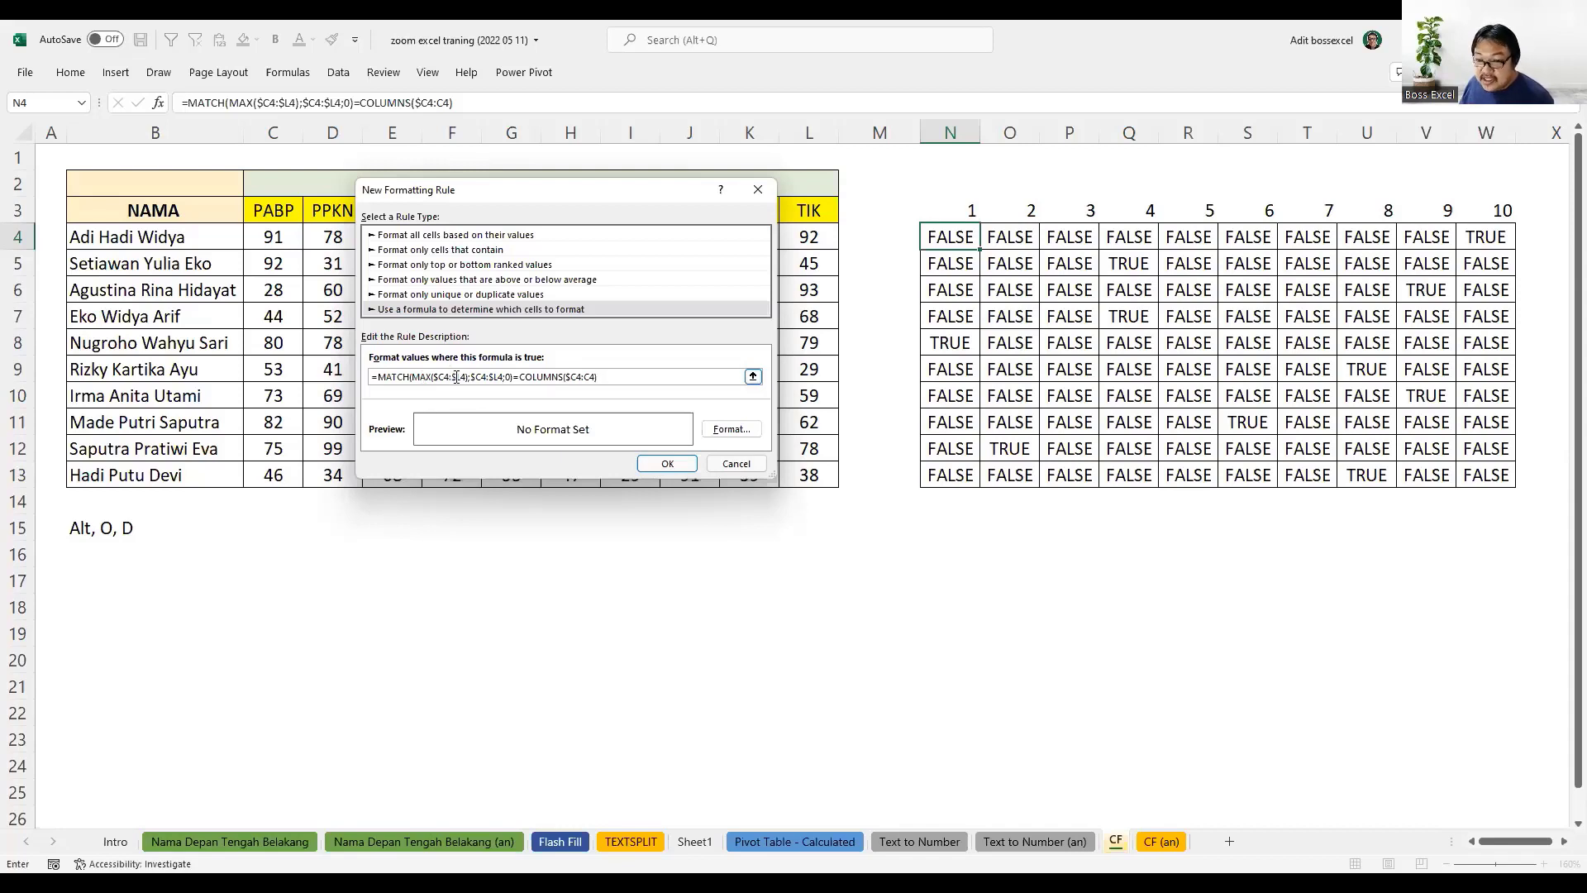
- Give the N4 rule a green fill with a white bold font and create the rule
click(719, 430)
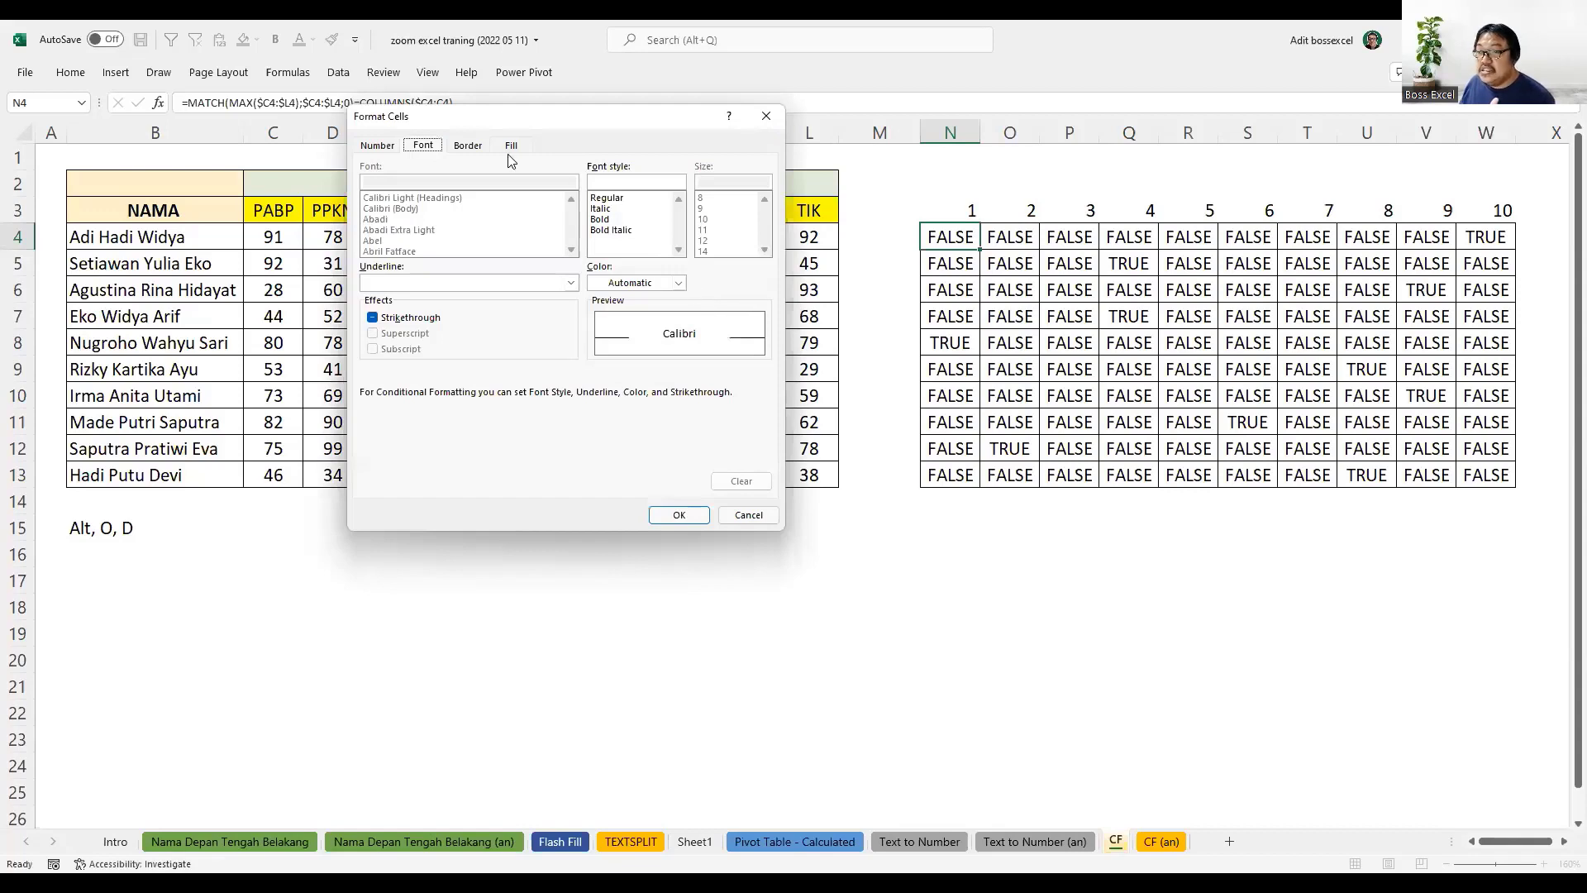
click(512, 147)
click(508, 206)
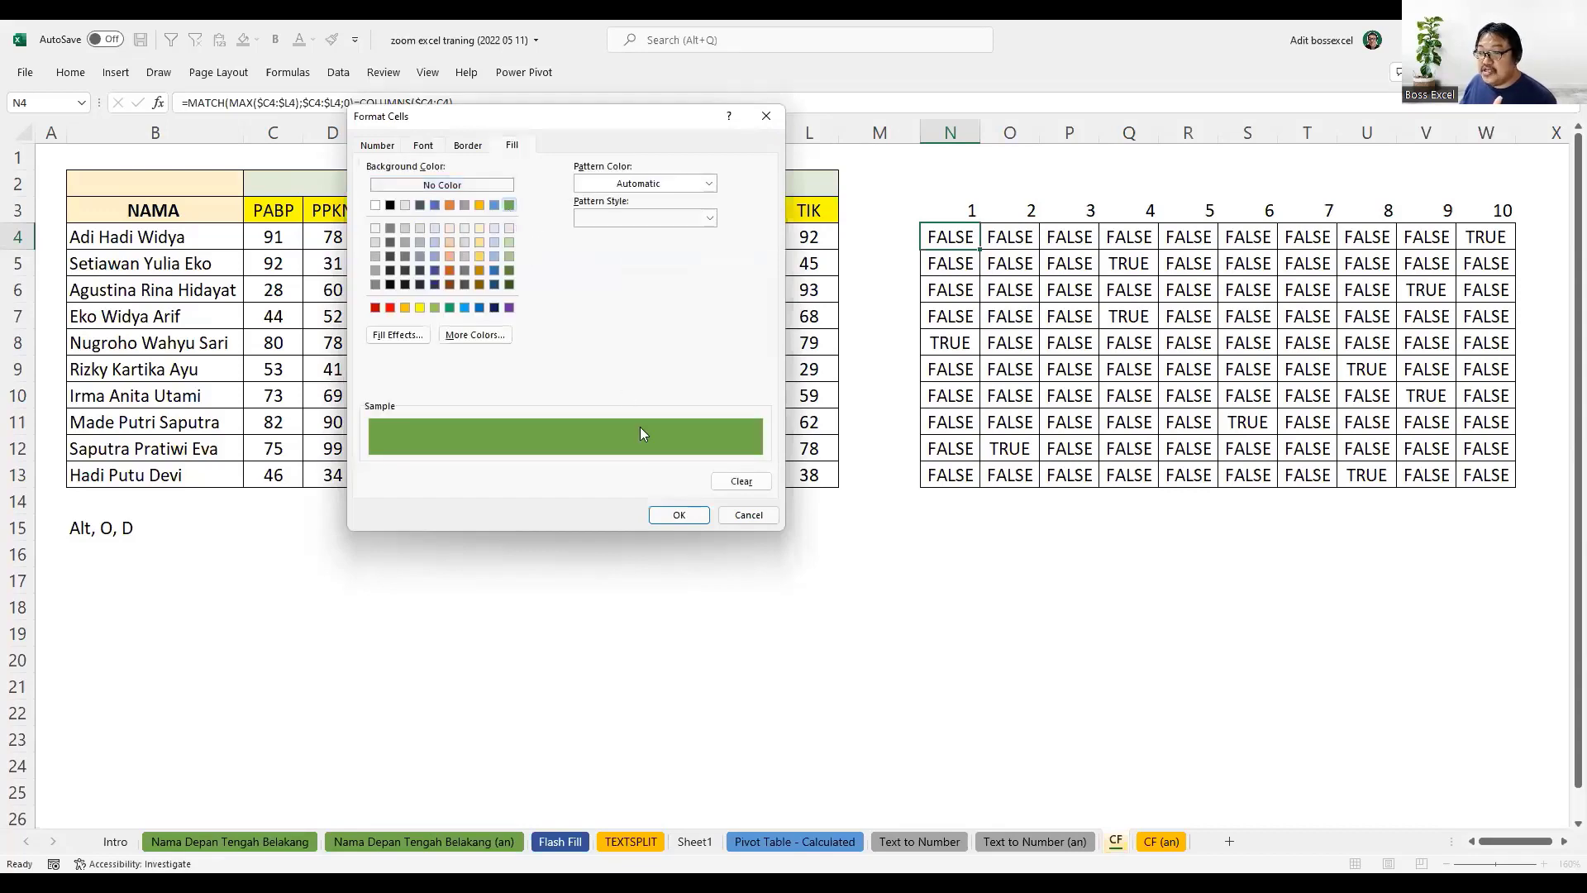
click(423, 145)
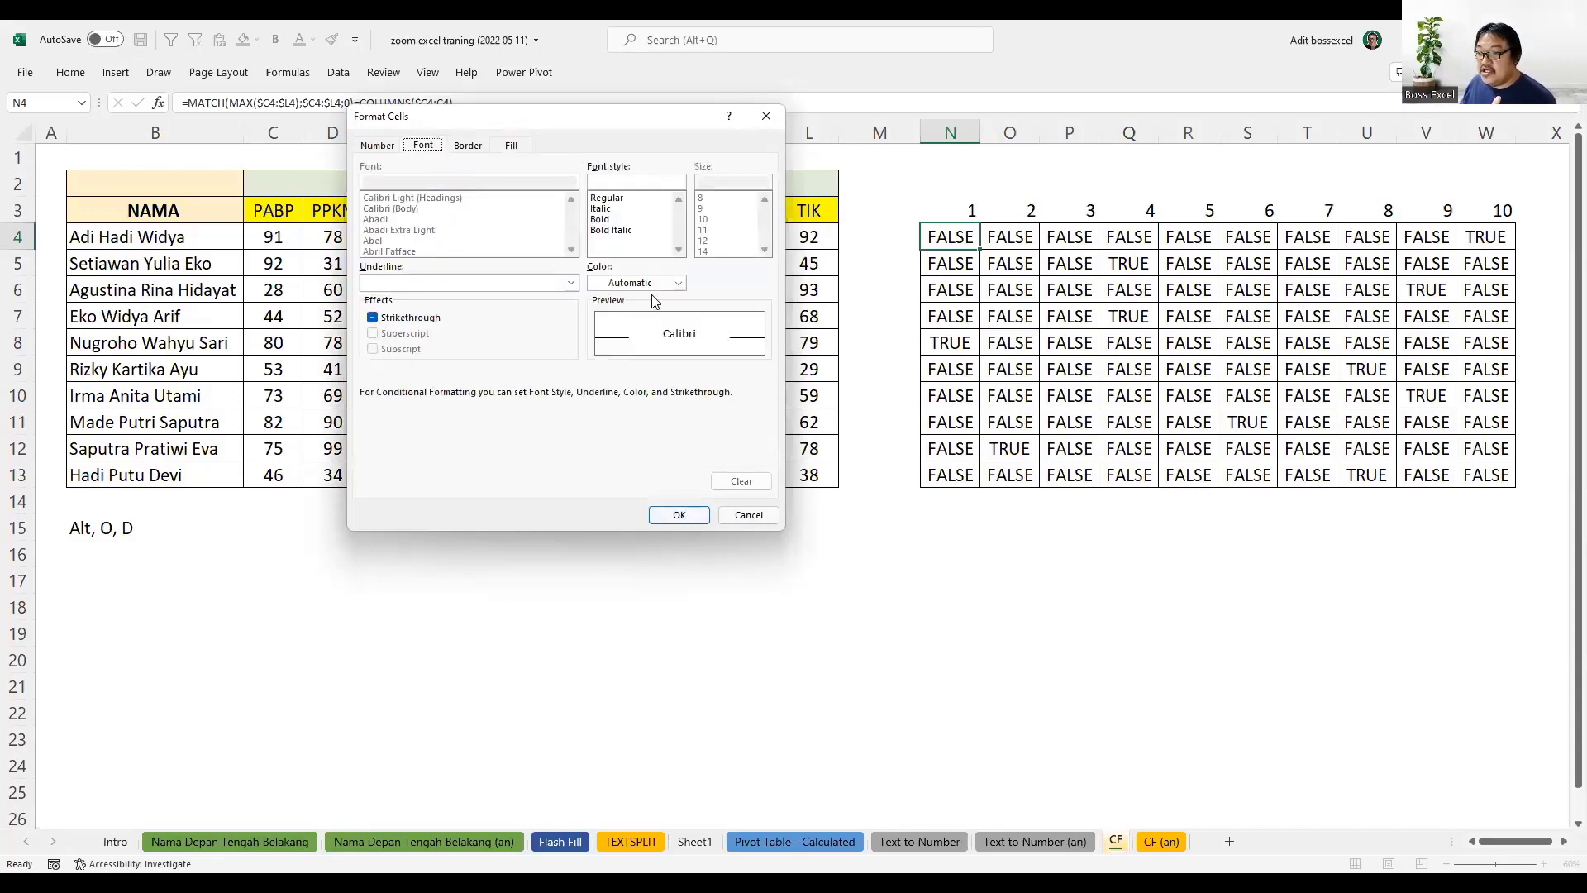
click(677, 284)
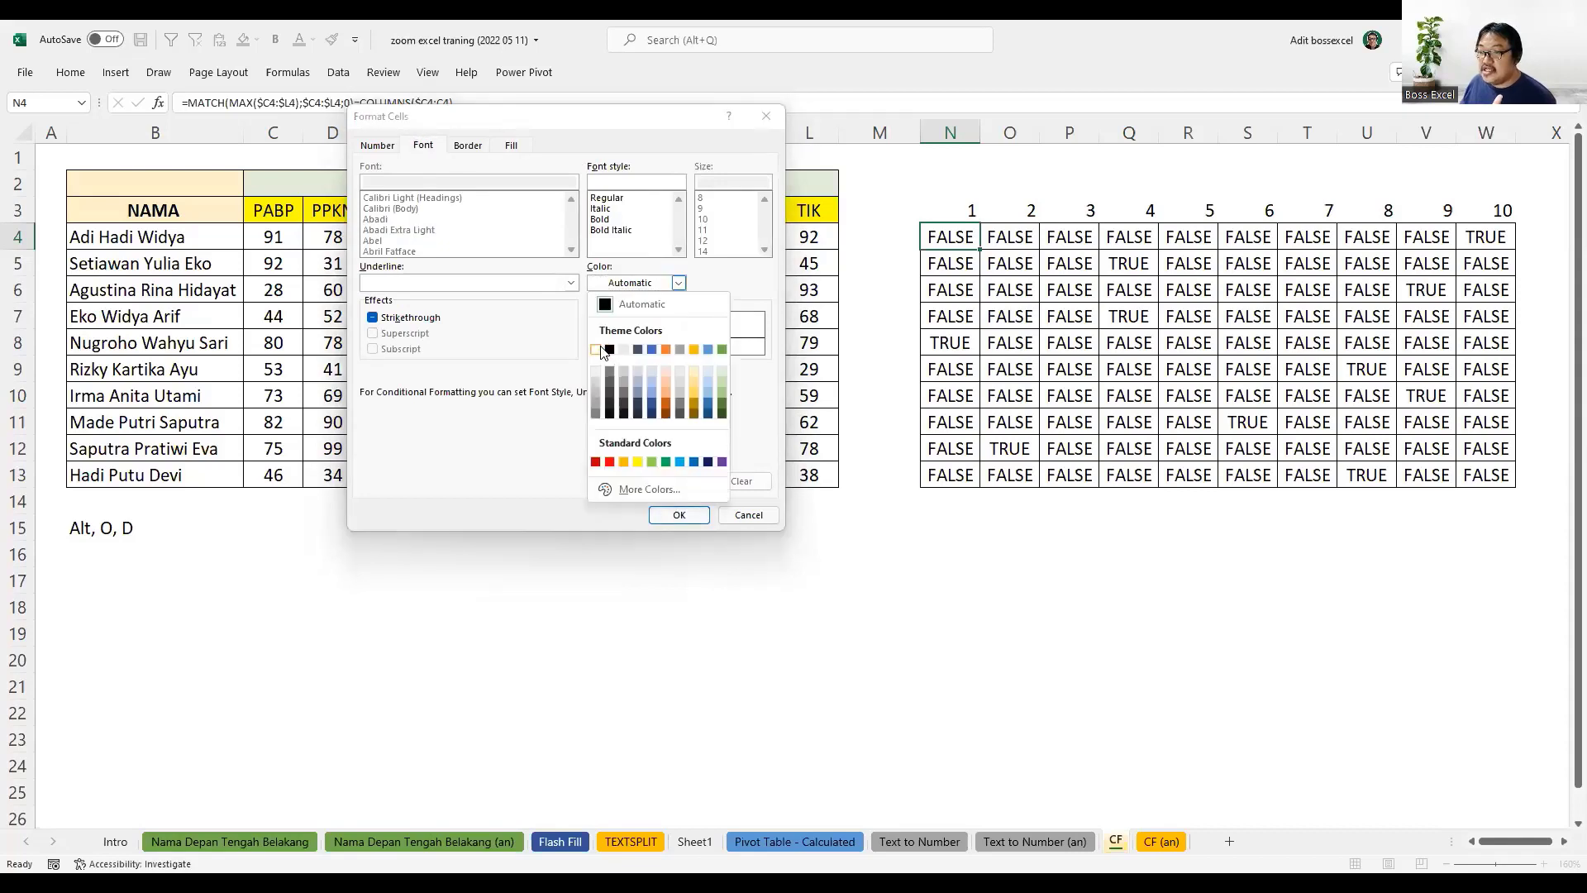
click(609, 219)
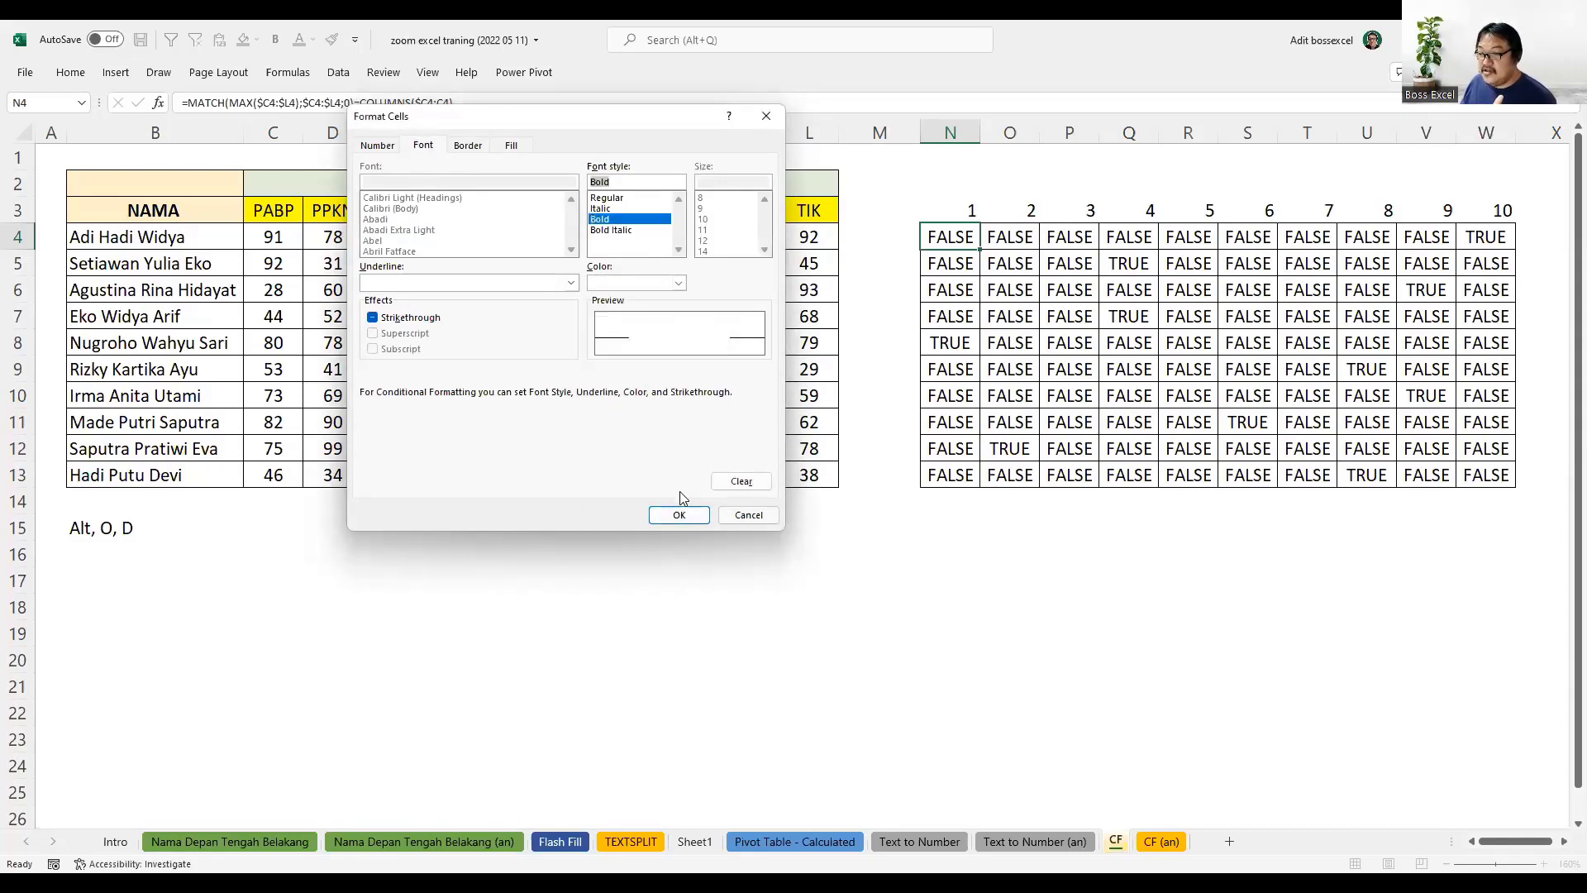
click(679, 515)
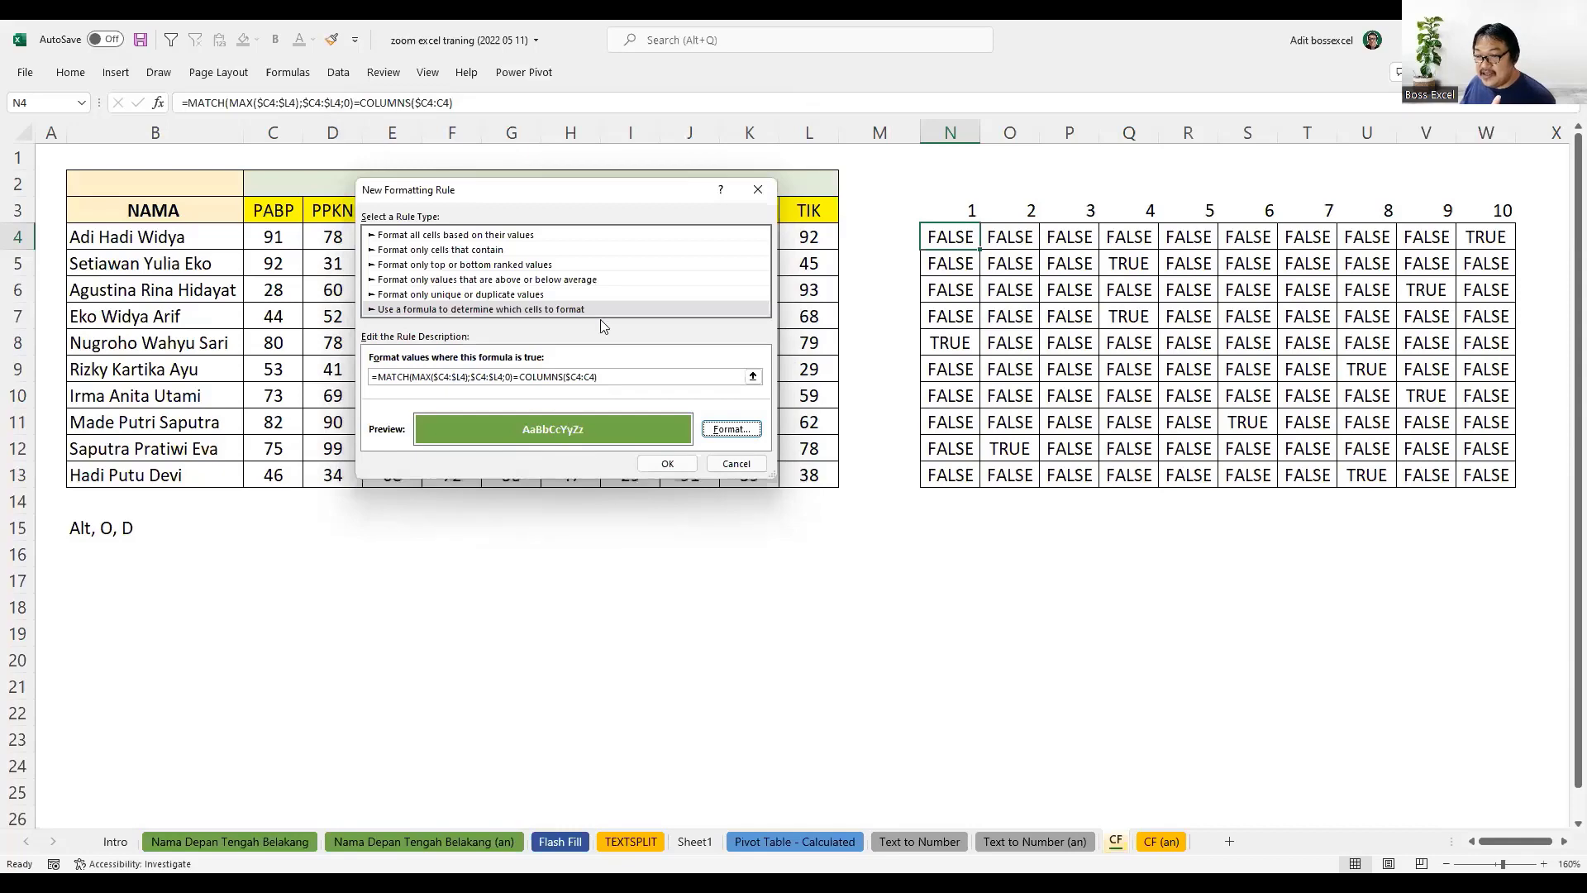
drag(574, 191, 622, 323)
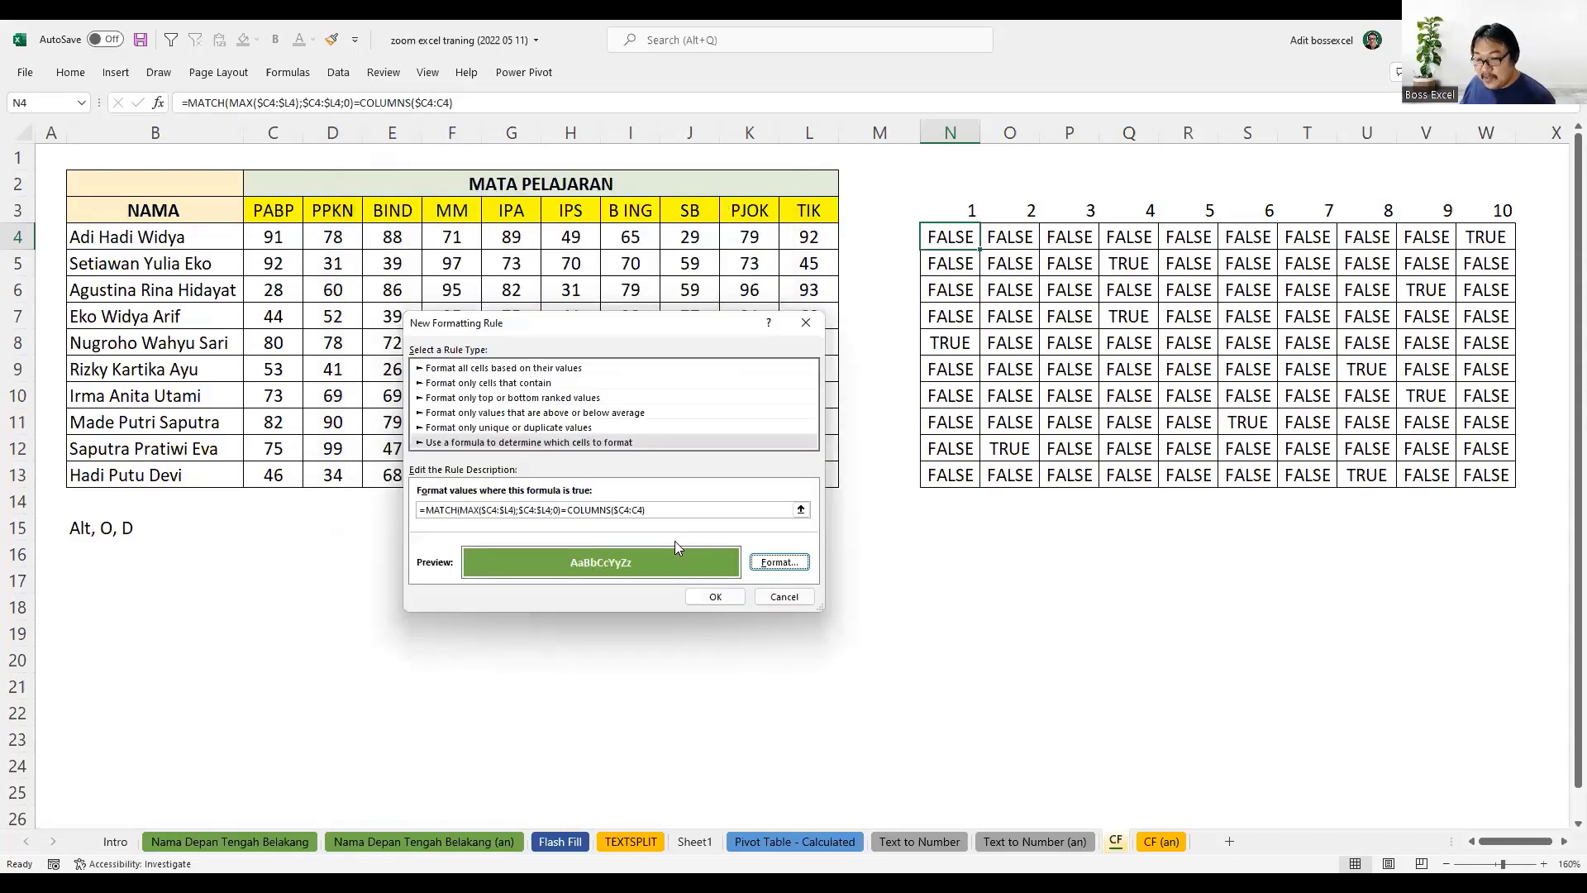
click(716, 597)
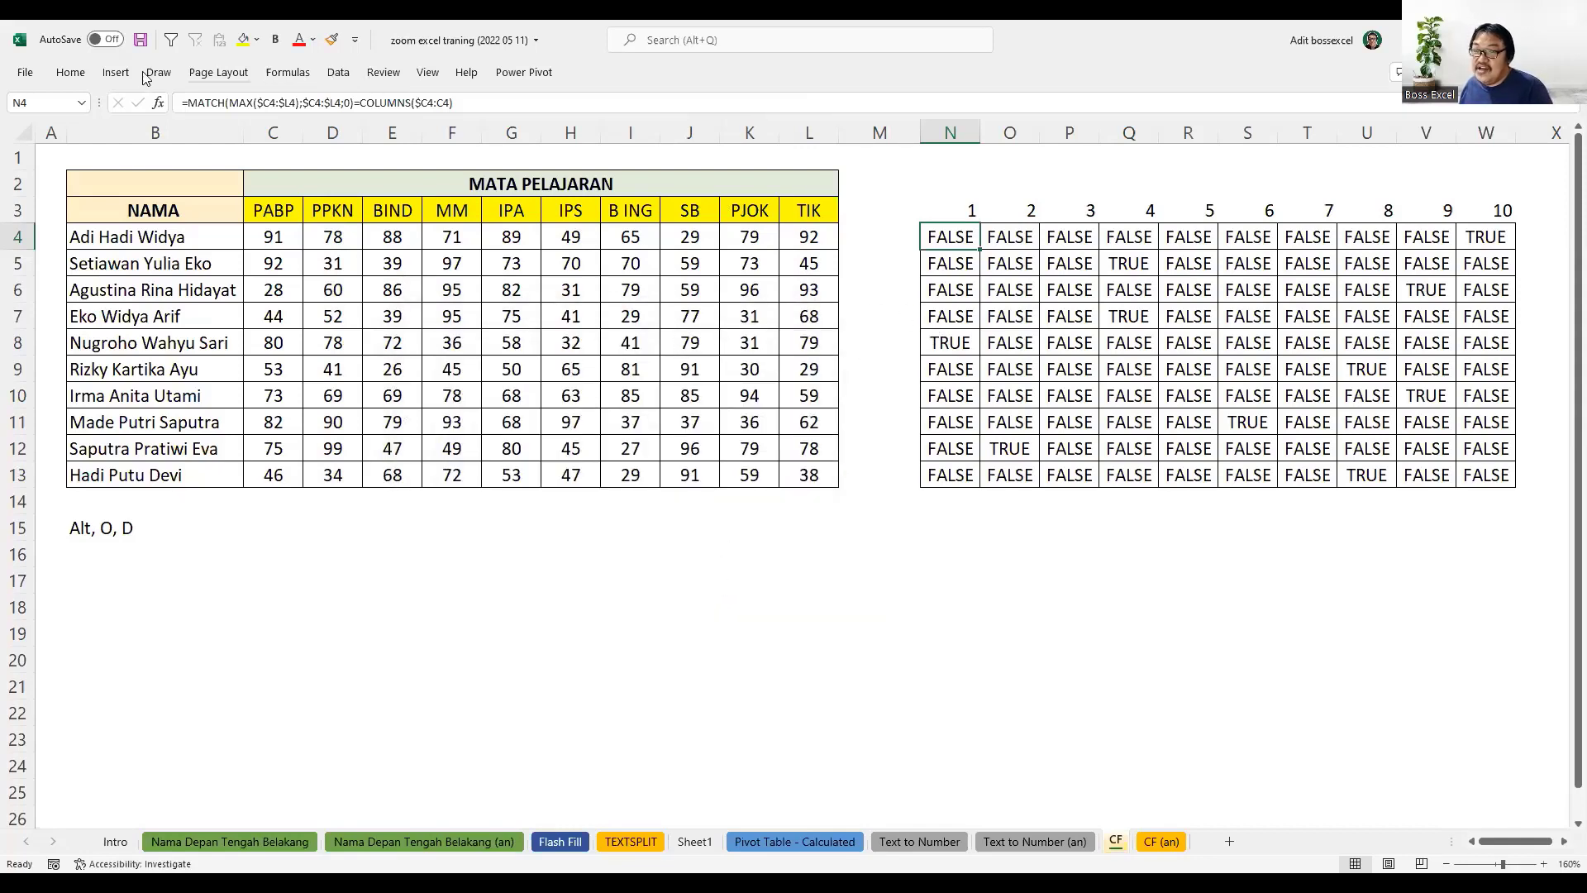
- Review the conditional formatting rule and its applied range for cell N4
click(70, 76)
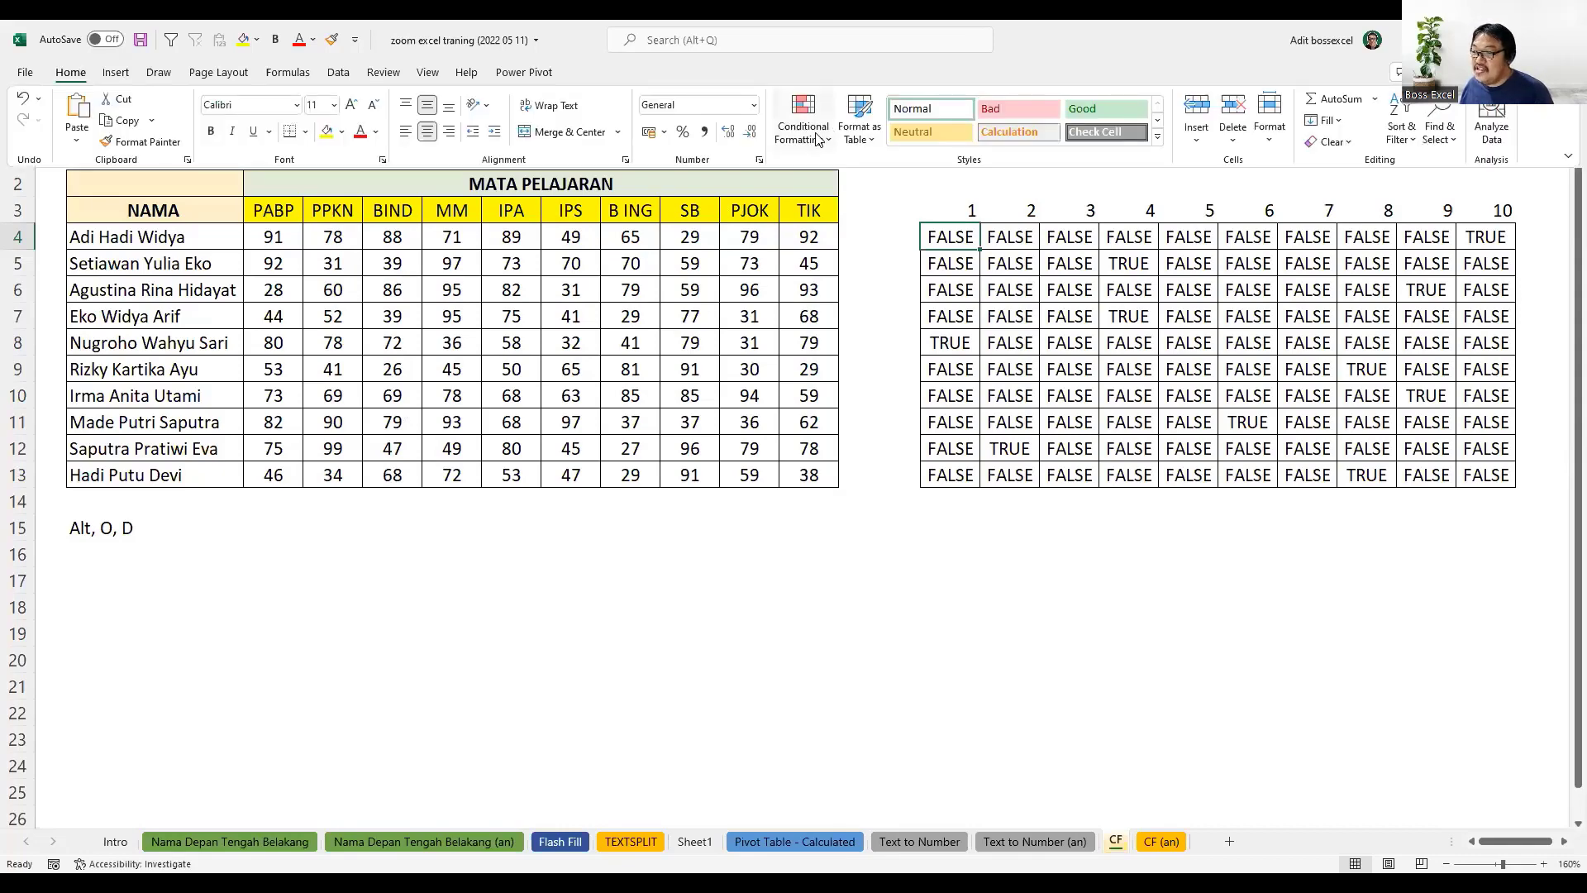
click(817, 139)
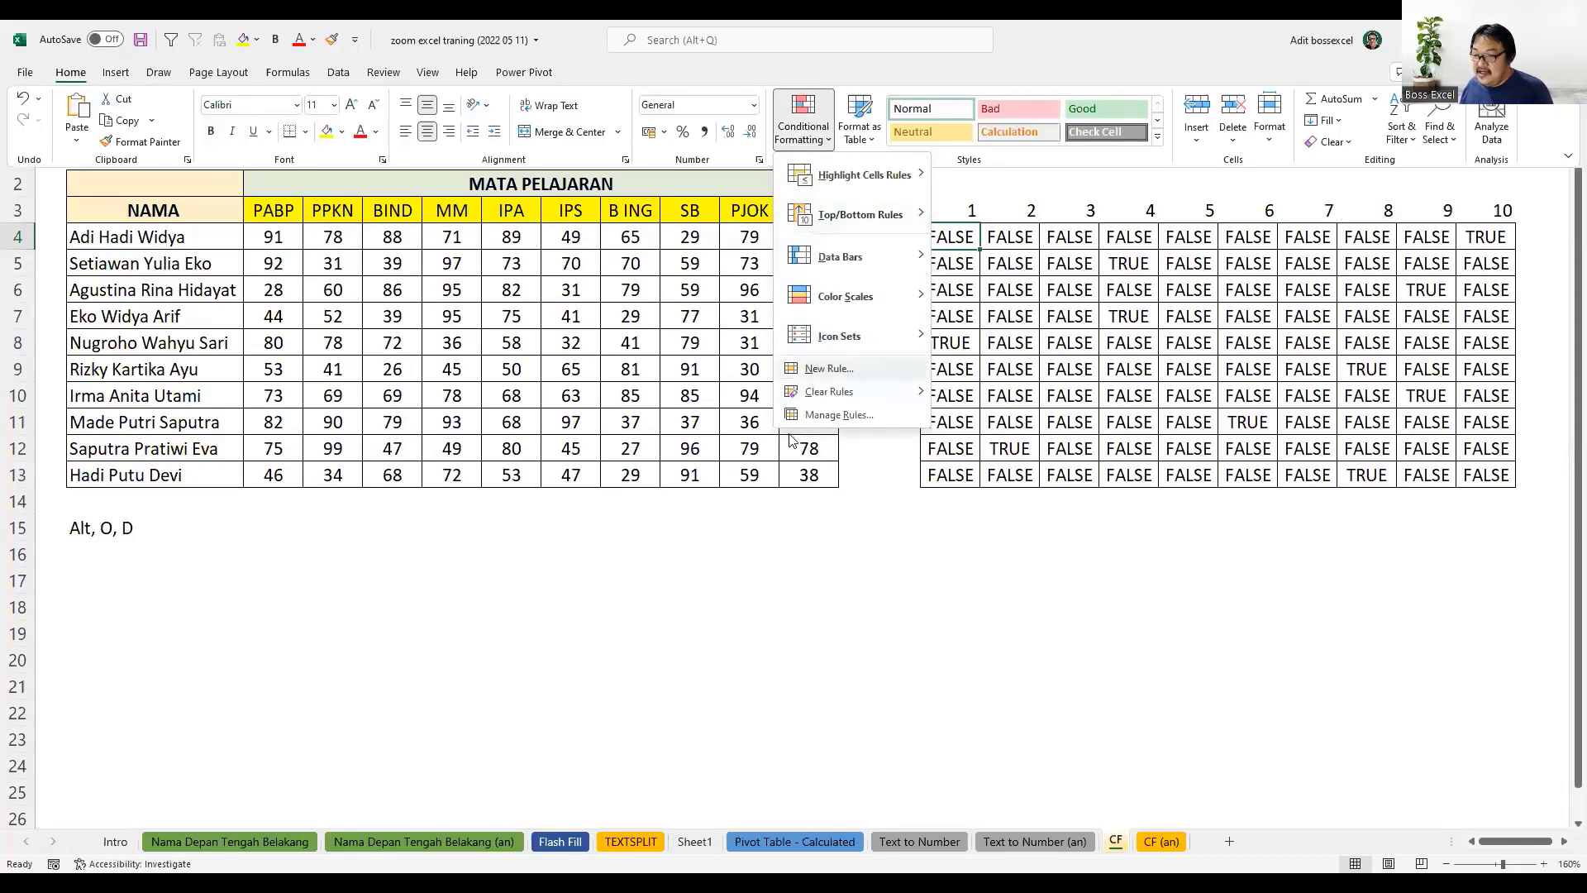
key(Escape)
key(Escape)
key(alt+o)
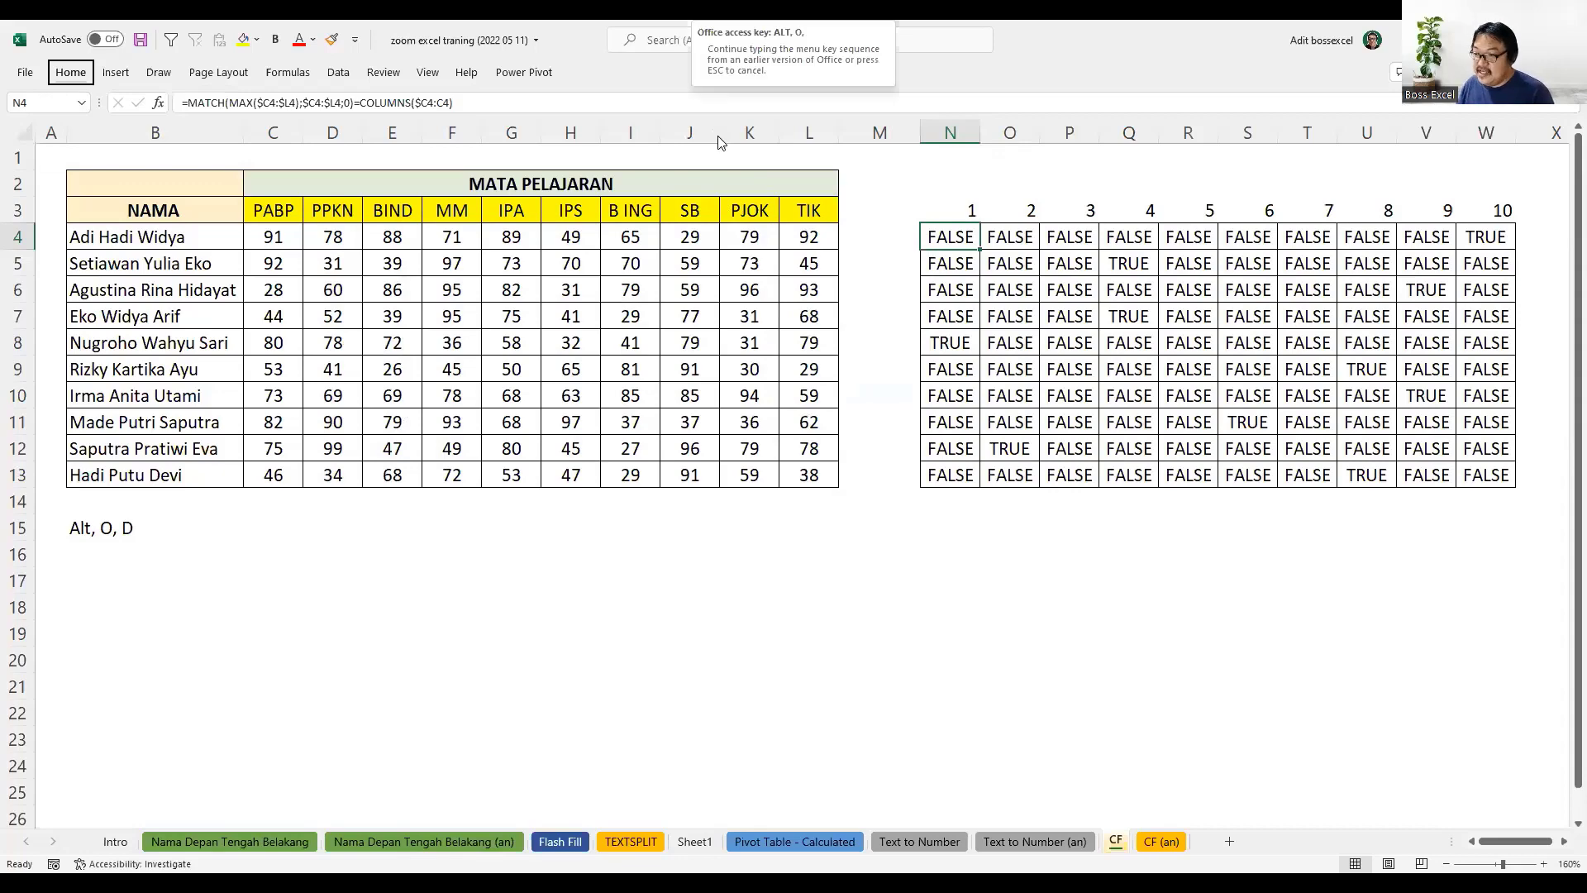
key(d)
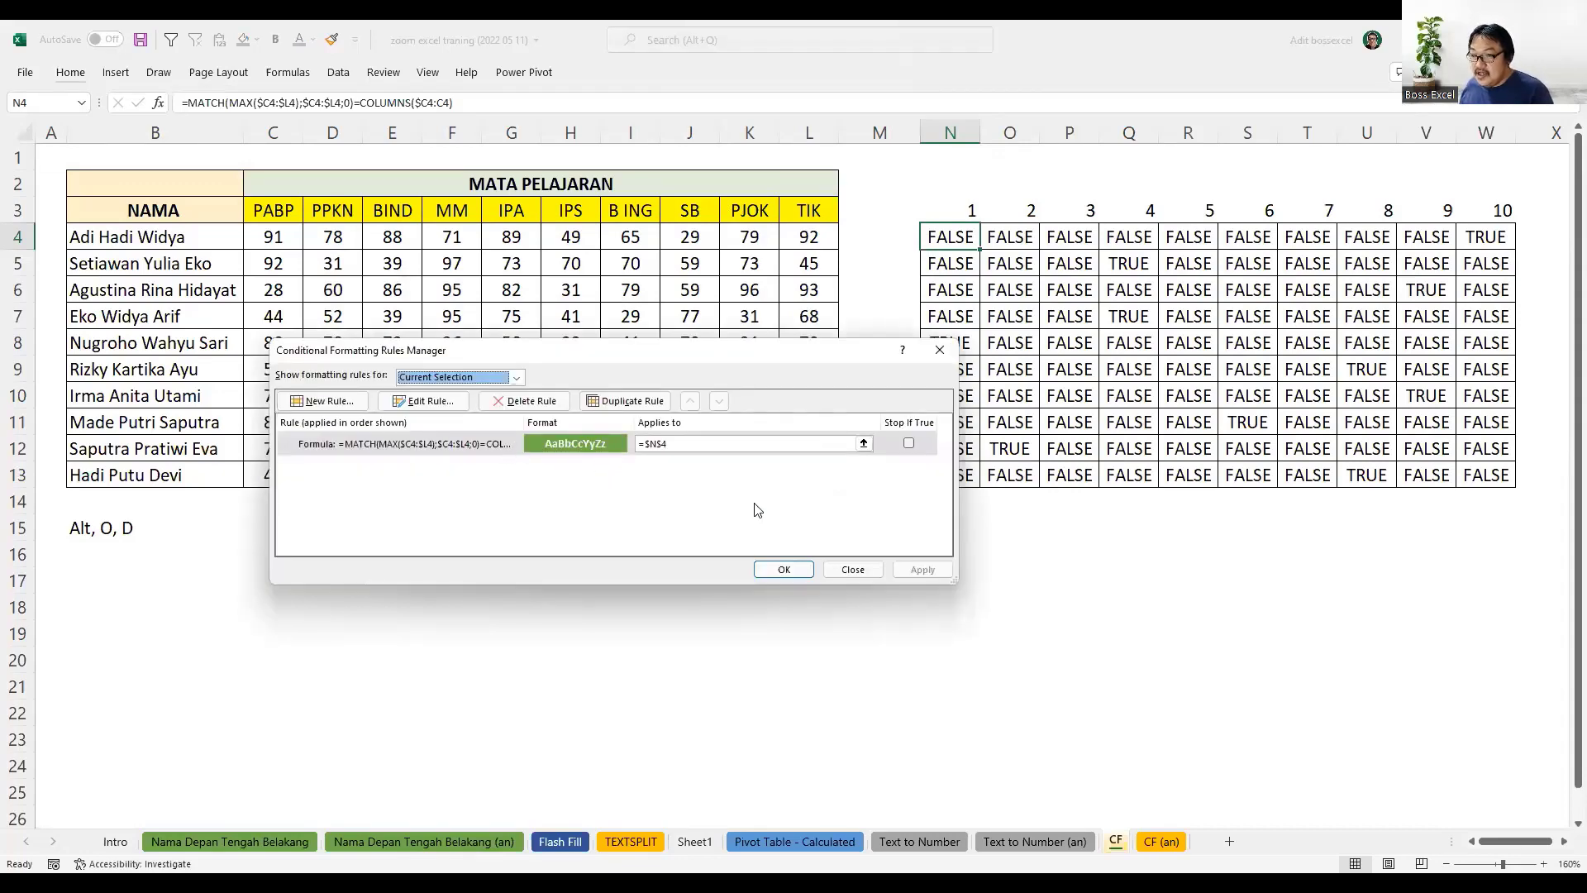
key(Escape)
- Check which conditional formatting rules apply to cell C4
click(272, 238)
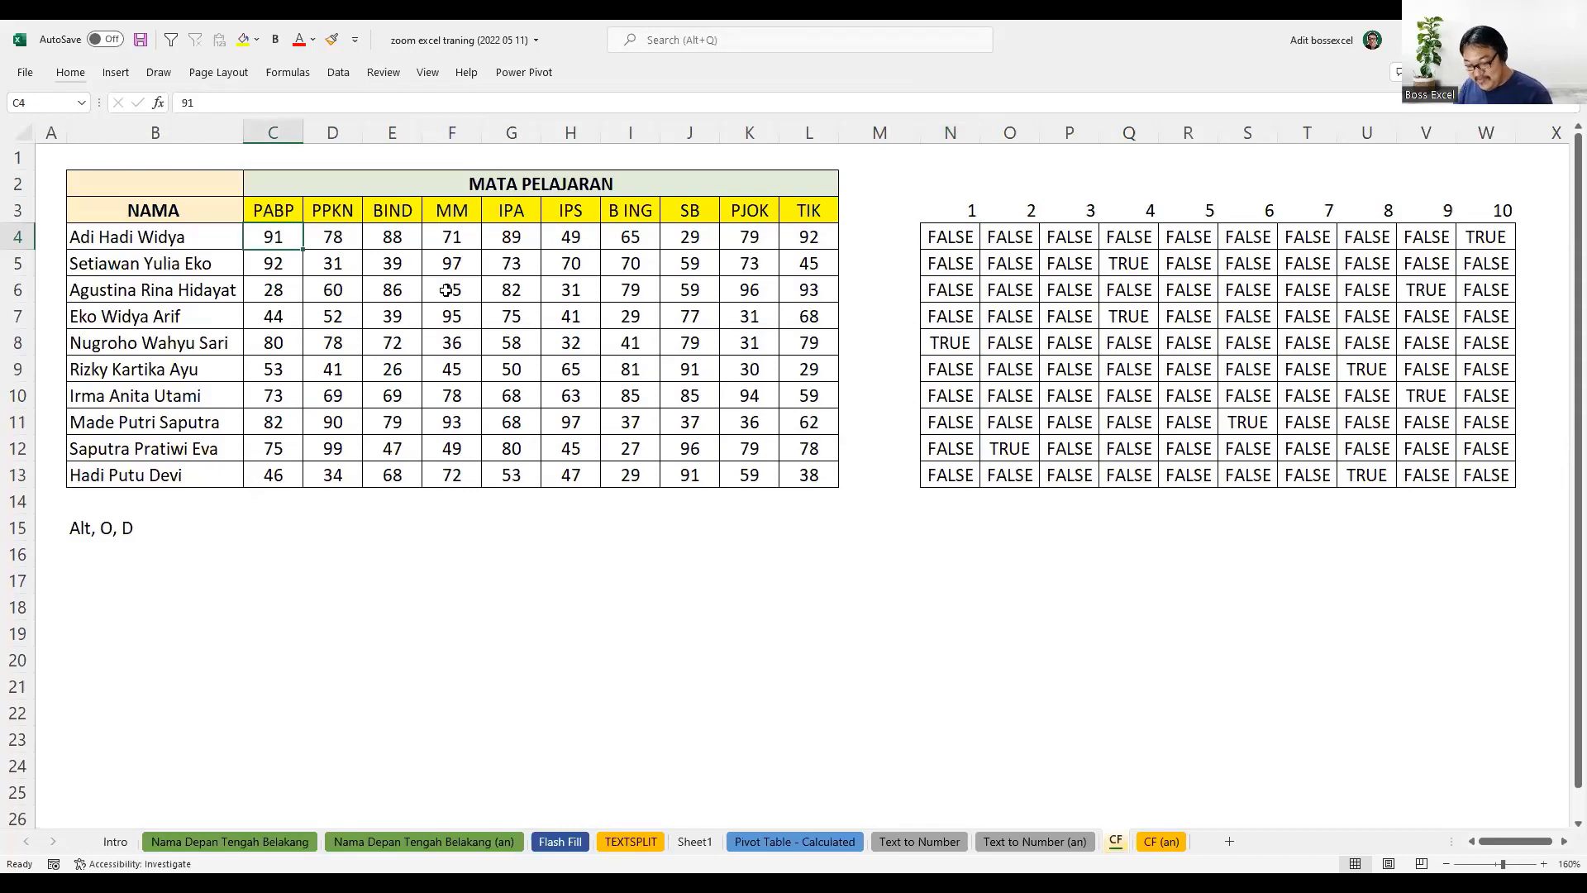
key(alt)
key(alt+o)
key(d)
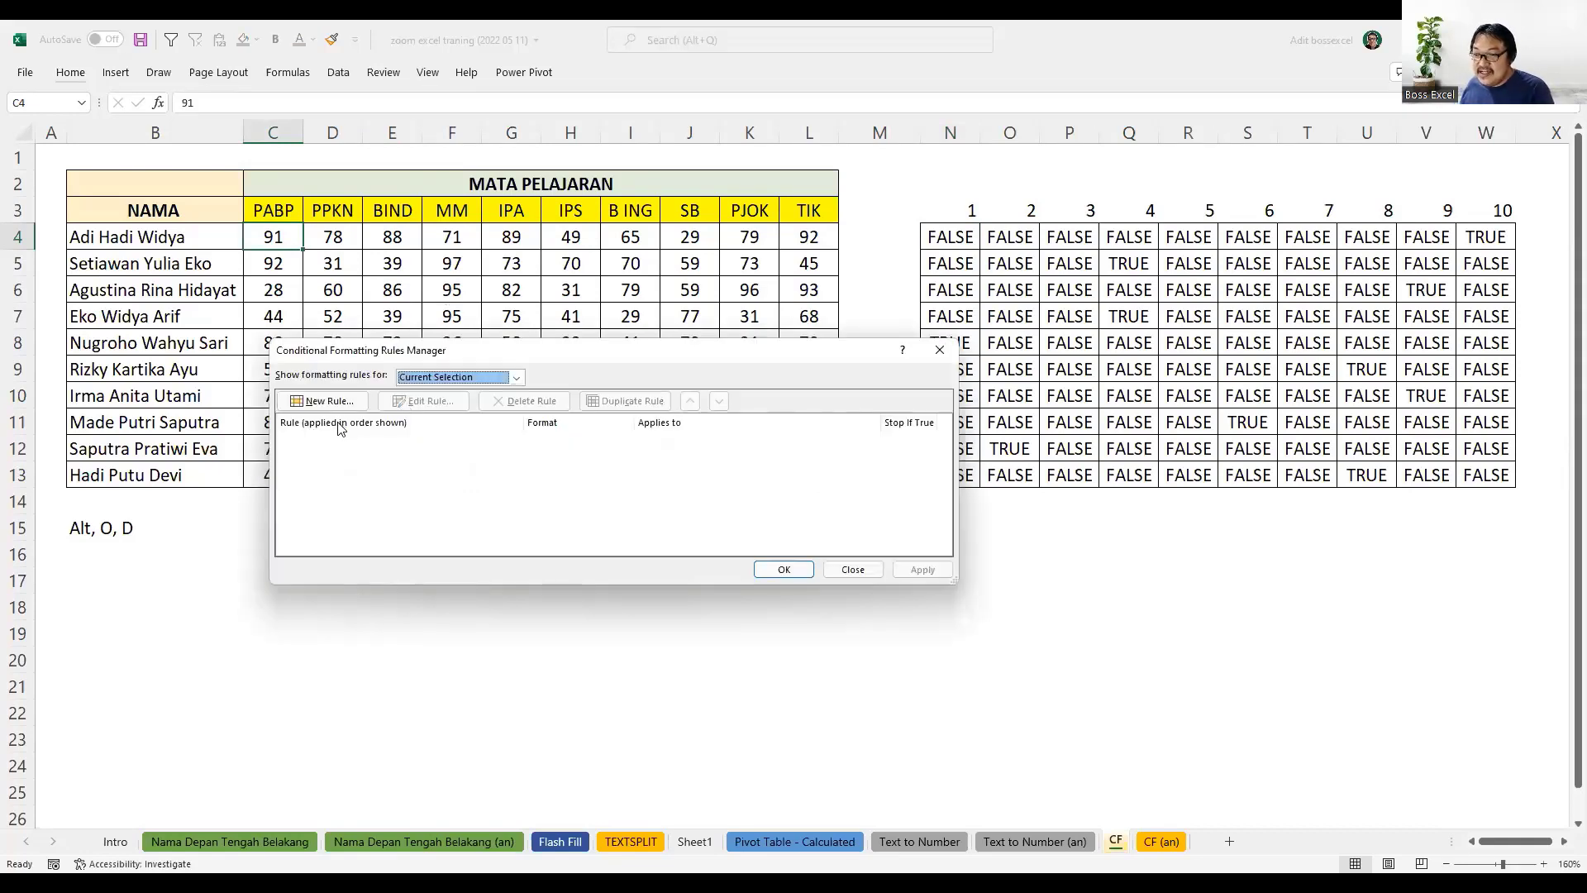
key(Escape)
- Select the whole sheet and delete the conditional formatting rule that was applied to N4
click(18, 137)
click(17, 149)
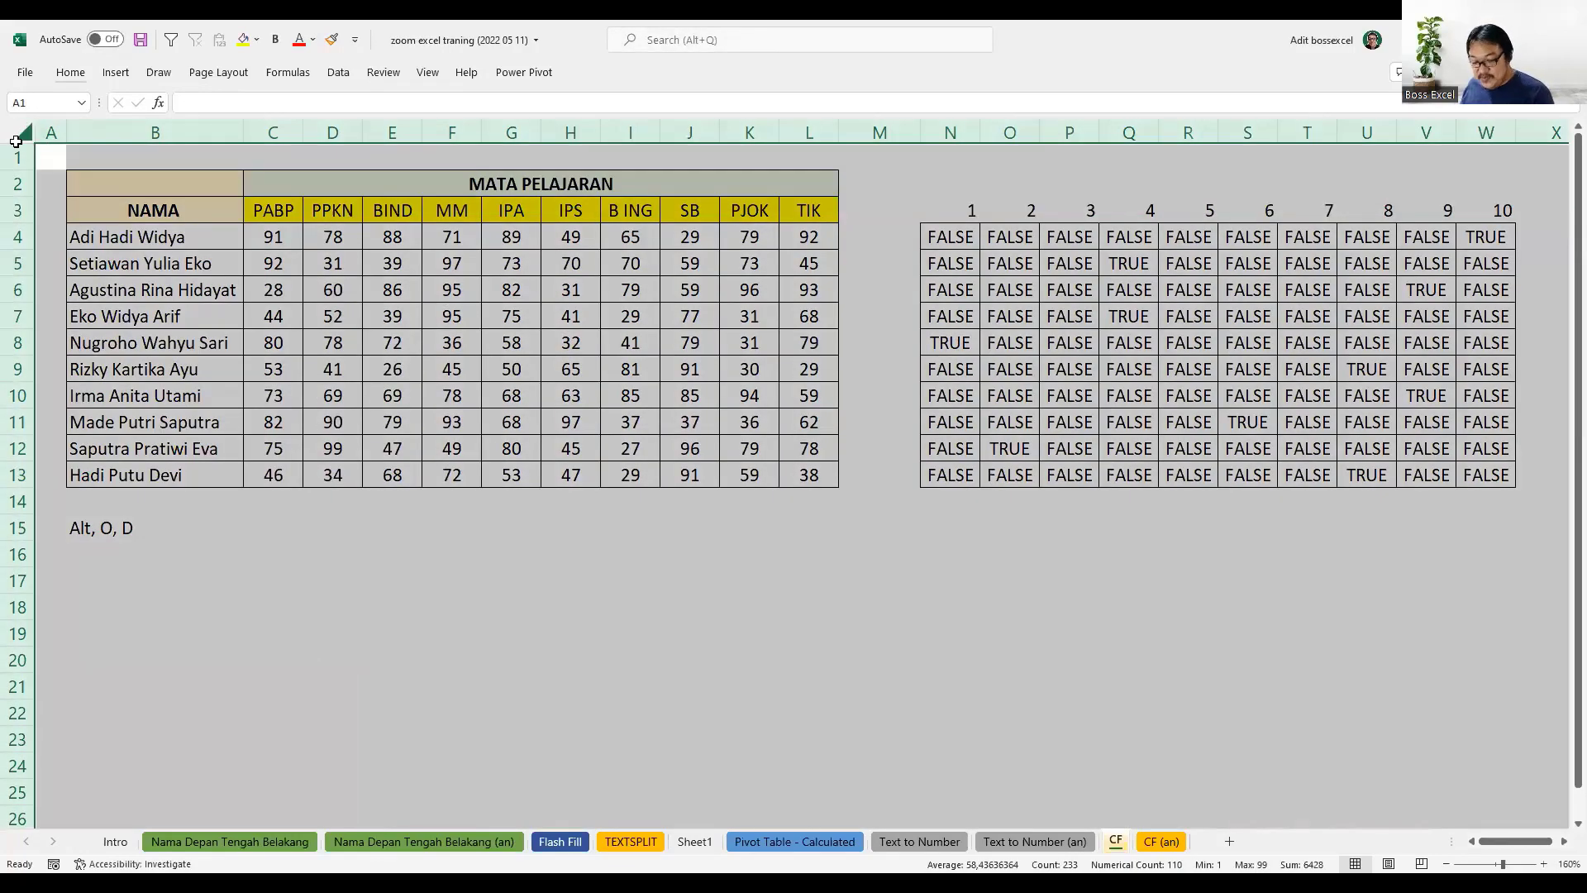
key(alt+o)
key(d)
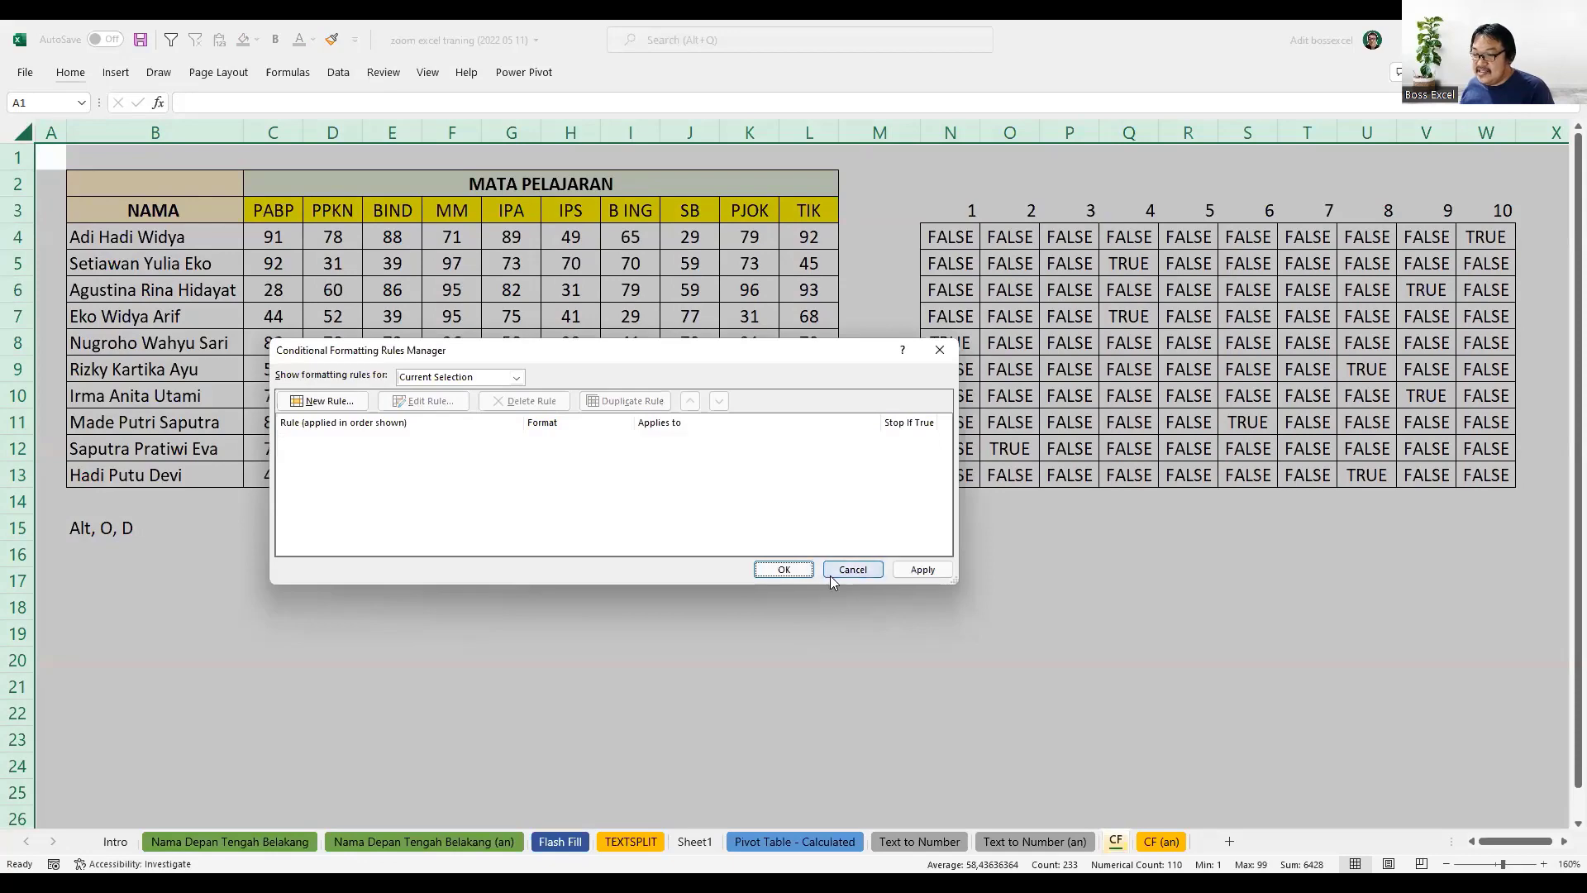
key(Escape)
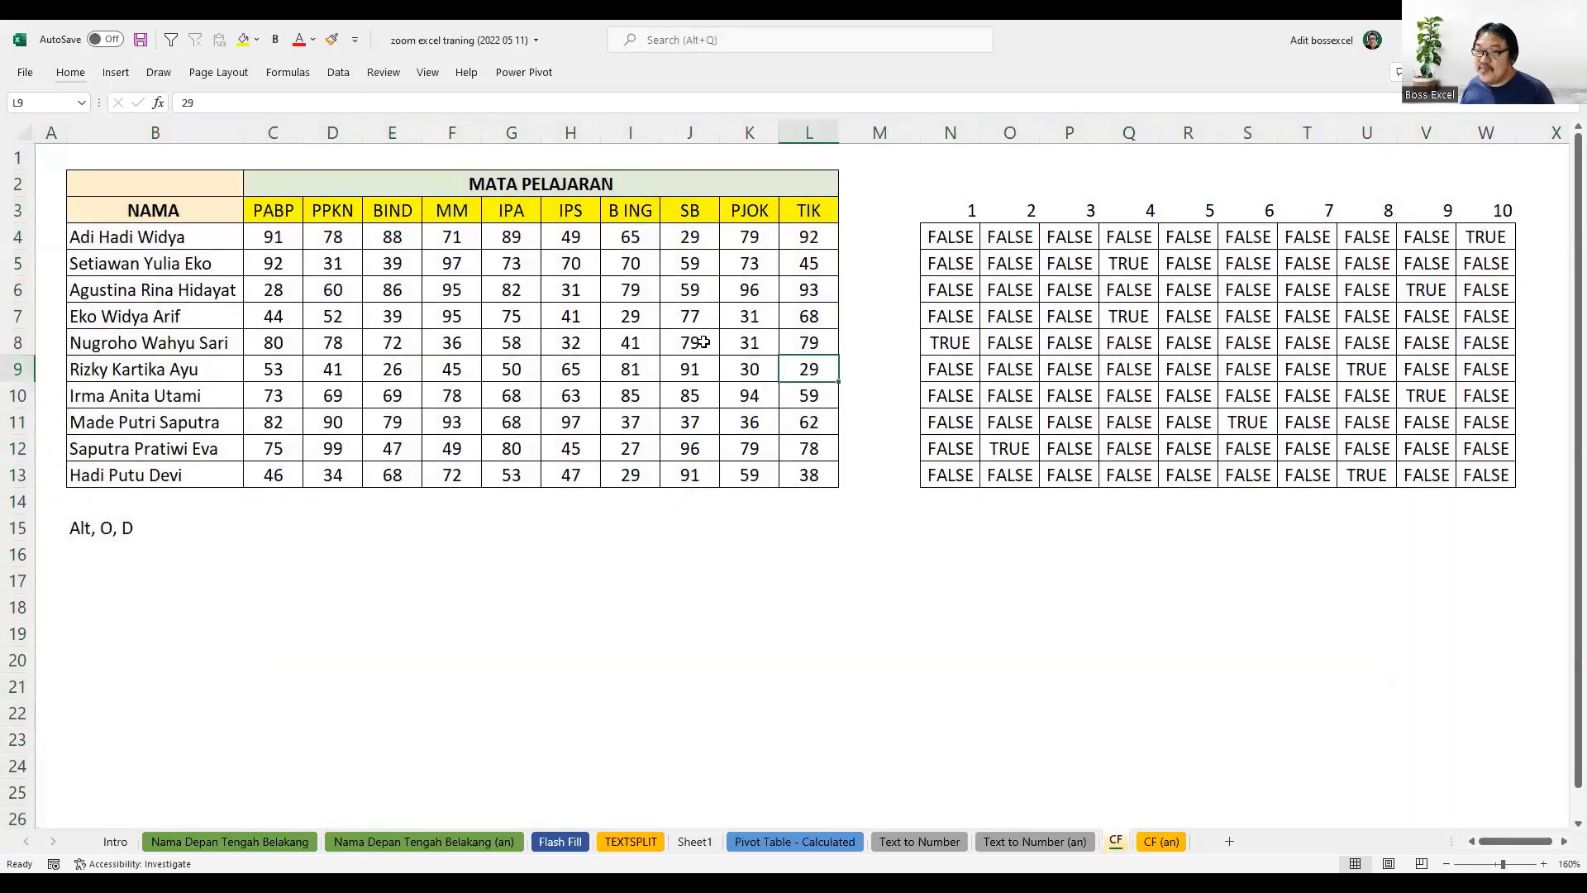
- Start a formula-based conditional formatting rule on C4:L13 using =MATCH(MAX($C4:$L4);$C4:$L4;0)=COLUMNS($C4:C4)
drag(275, 239, 810, 478)
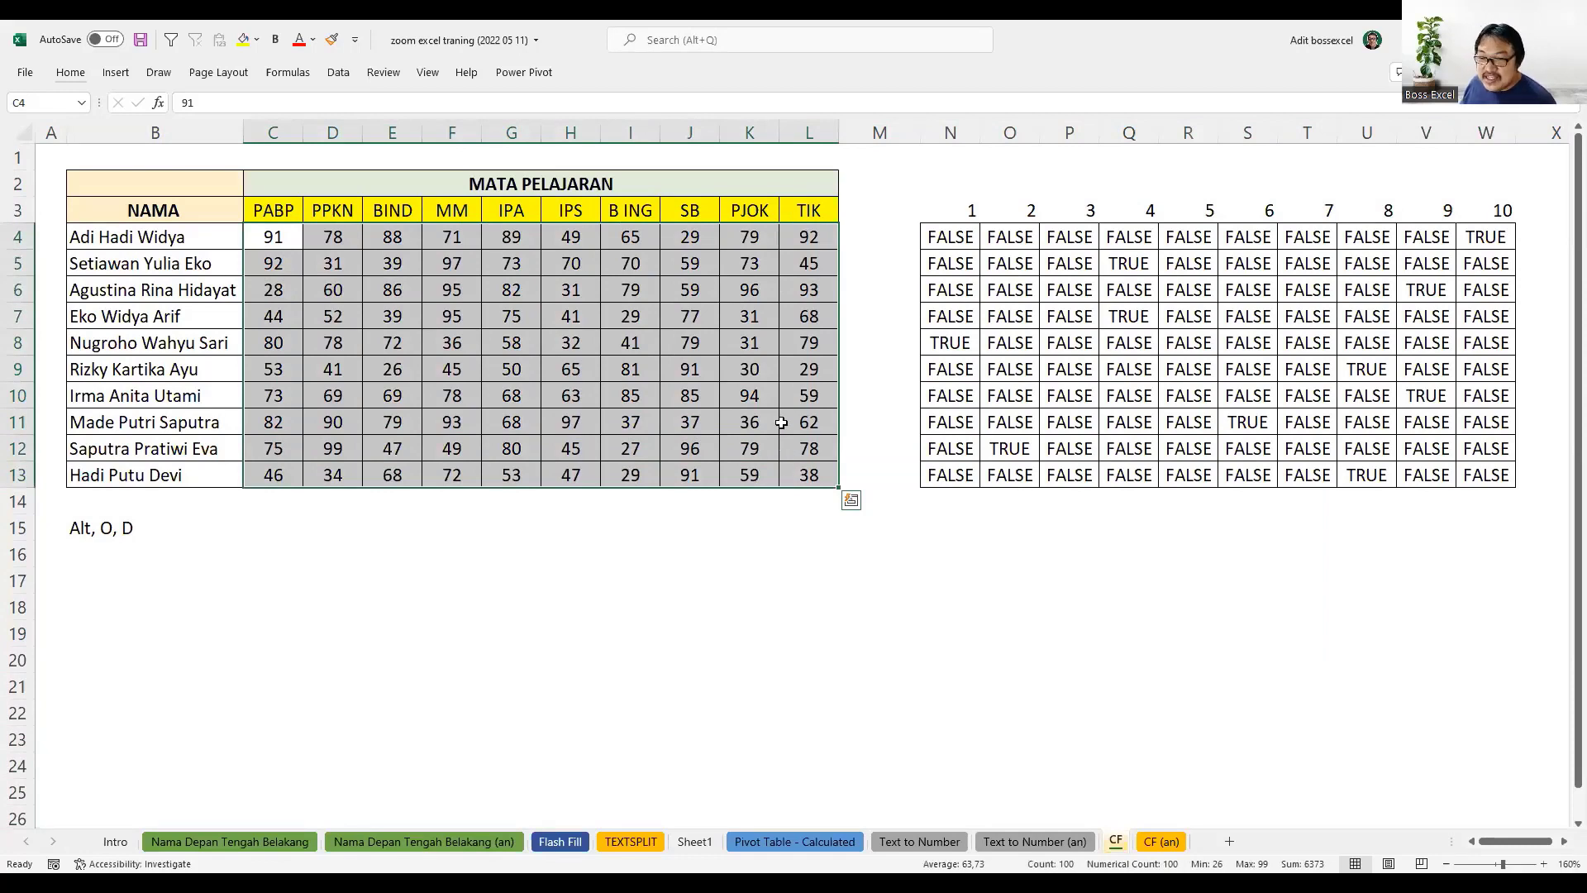
click(276, 233)
drag(332, 271, 815, 474)
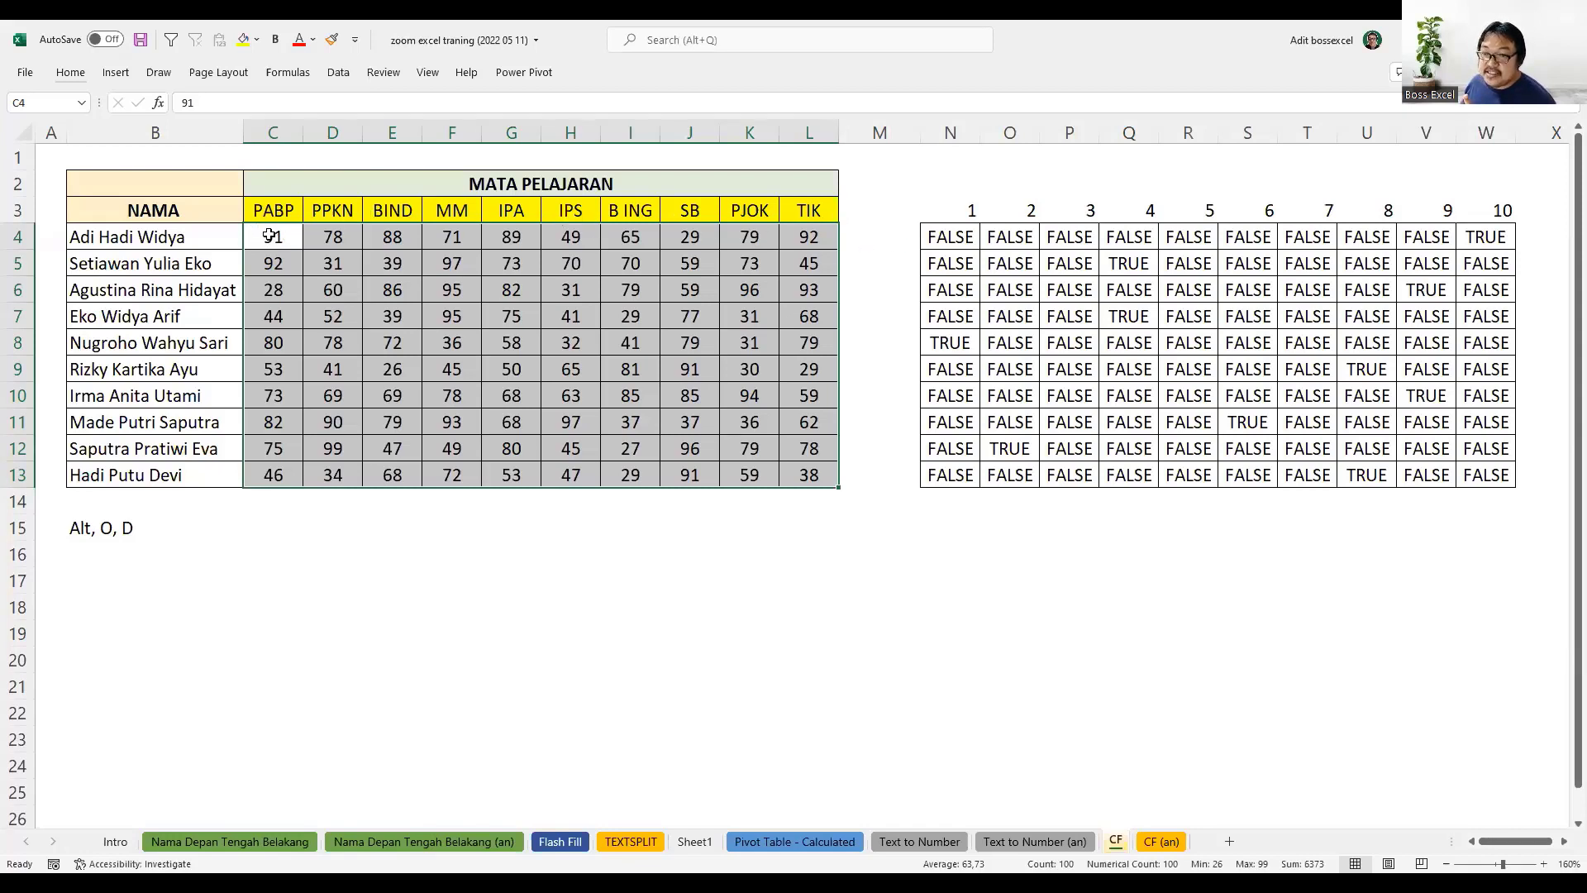
click(72, 76)
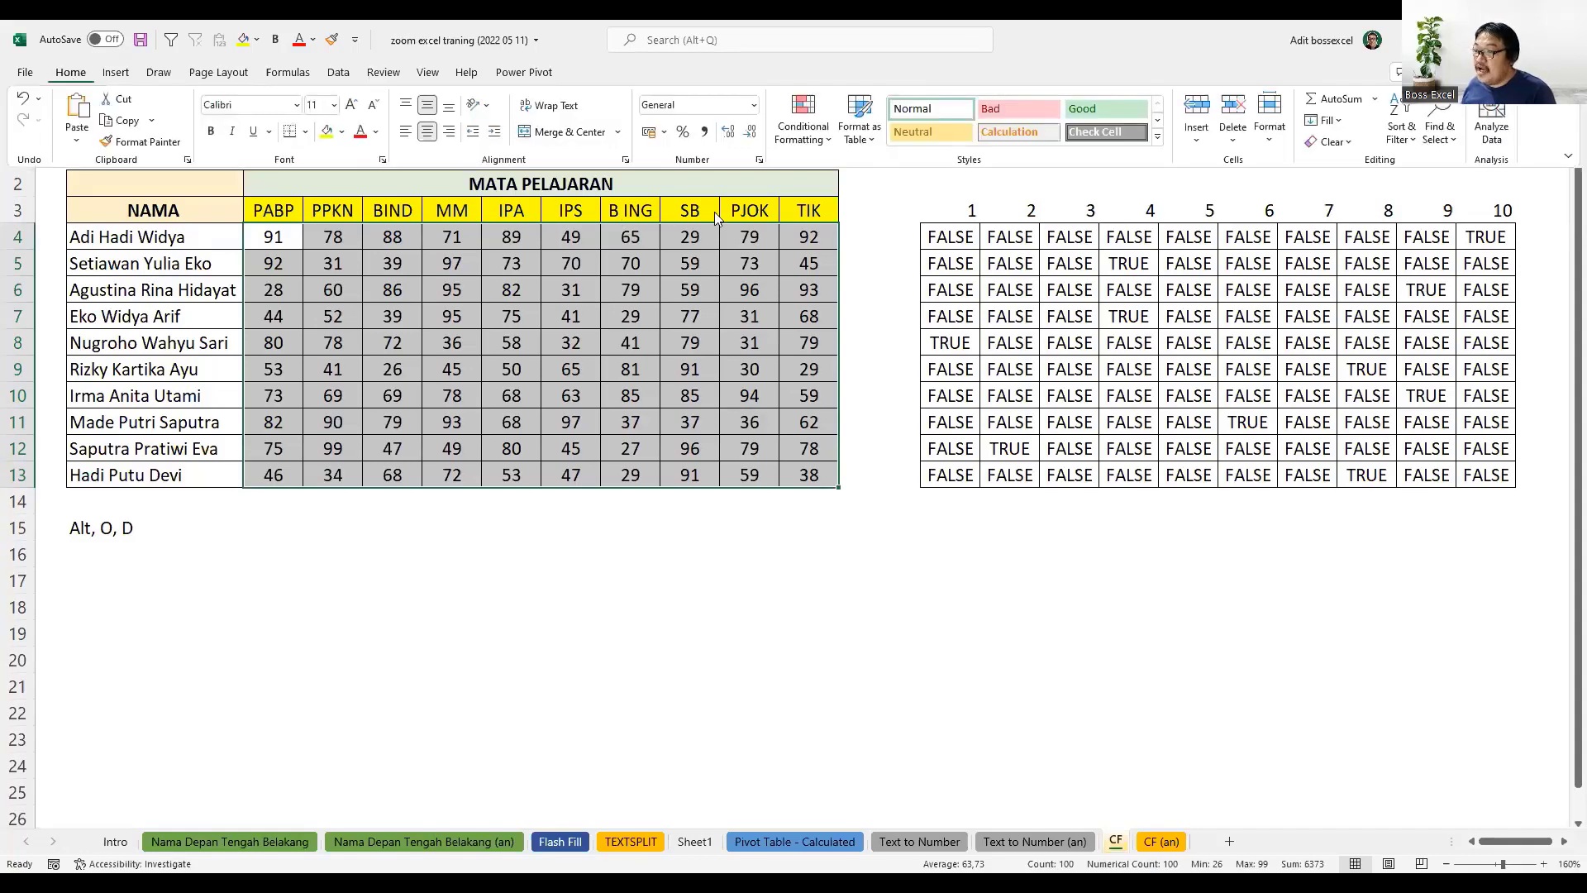
click(829, 143)
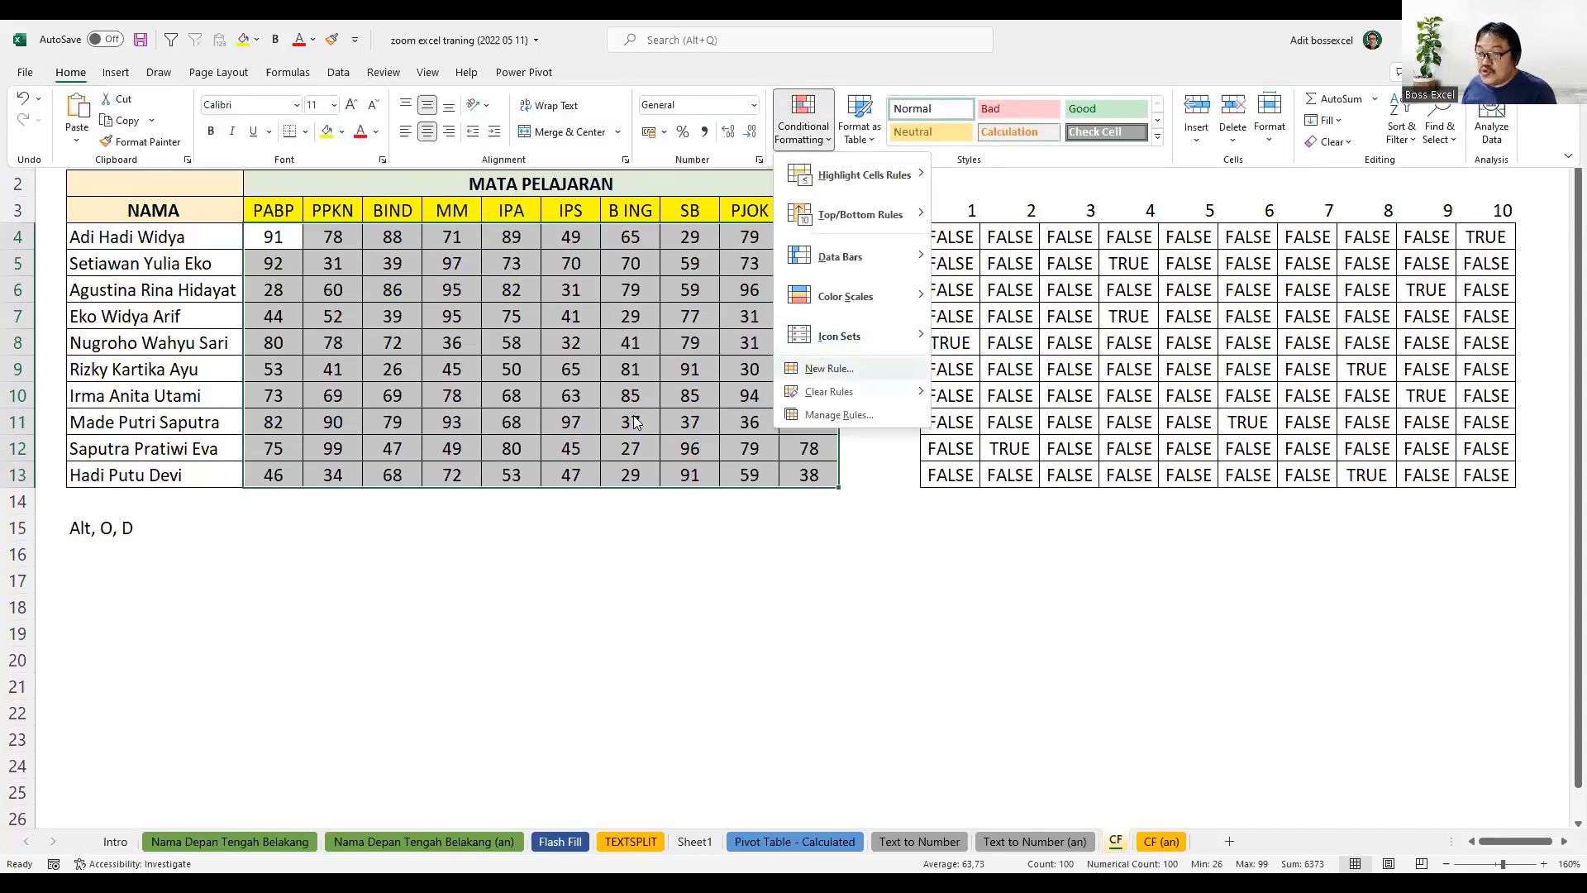
click(826, 369)
click(488, 424)
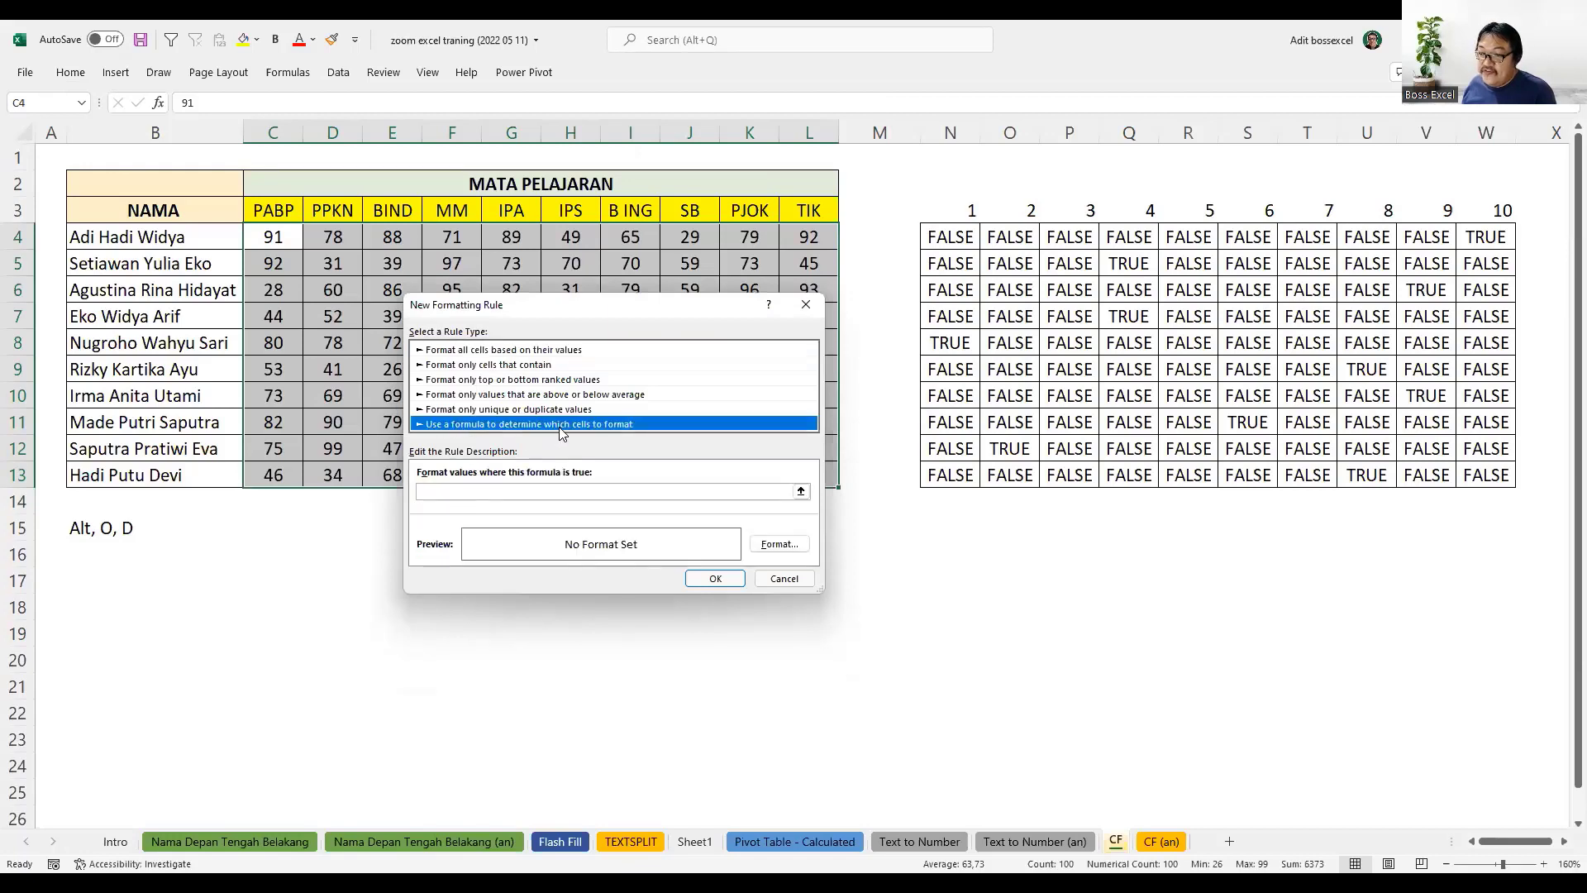
click(563, 491)
text(=MATCH(MAX($C4:$L4);$C4:$L4;0)=COLUMNS($C4:C4))
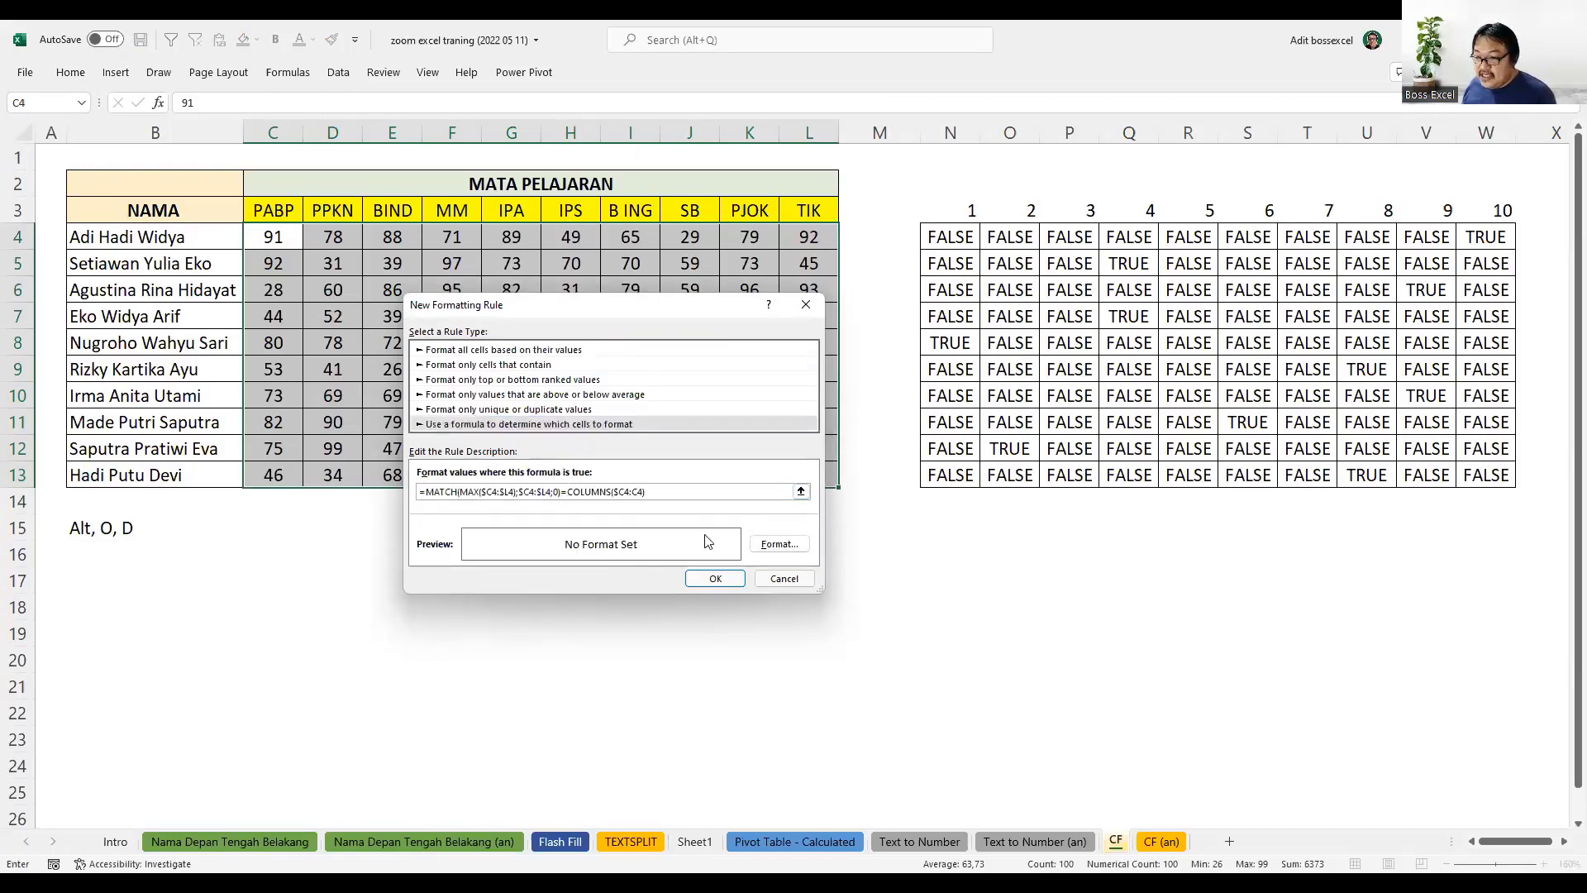
- Give the score table's rule a white bold font with a green fill and create the rule
click(777, 544)
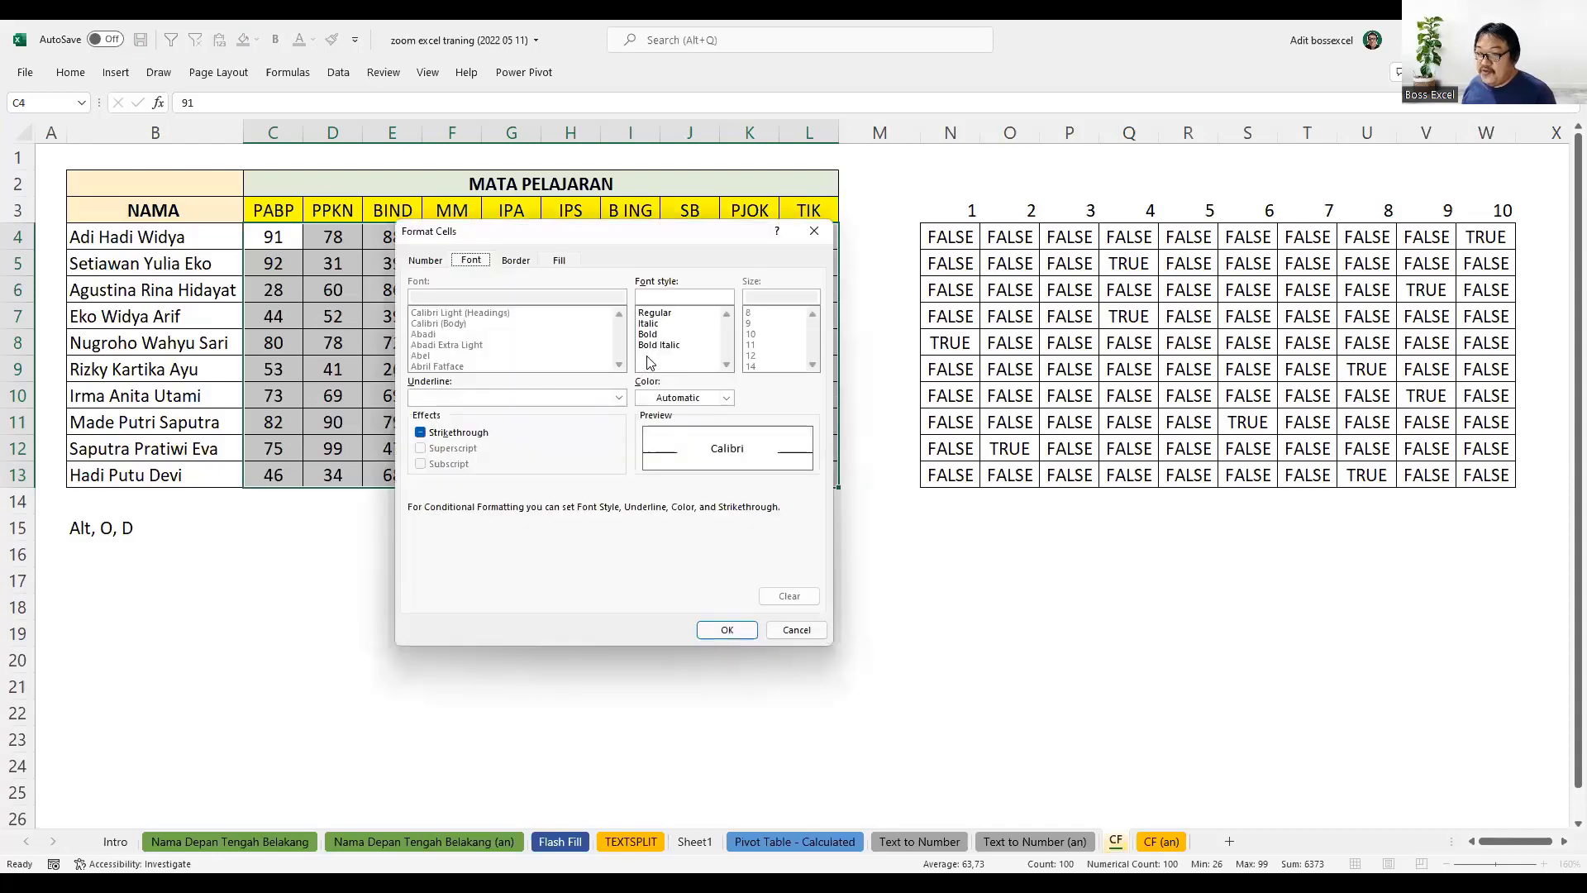
click(693, 403)
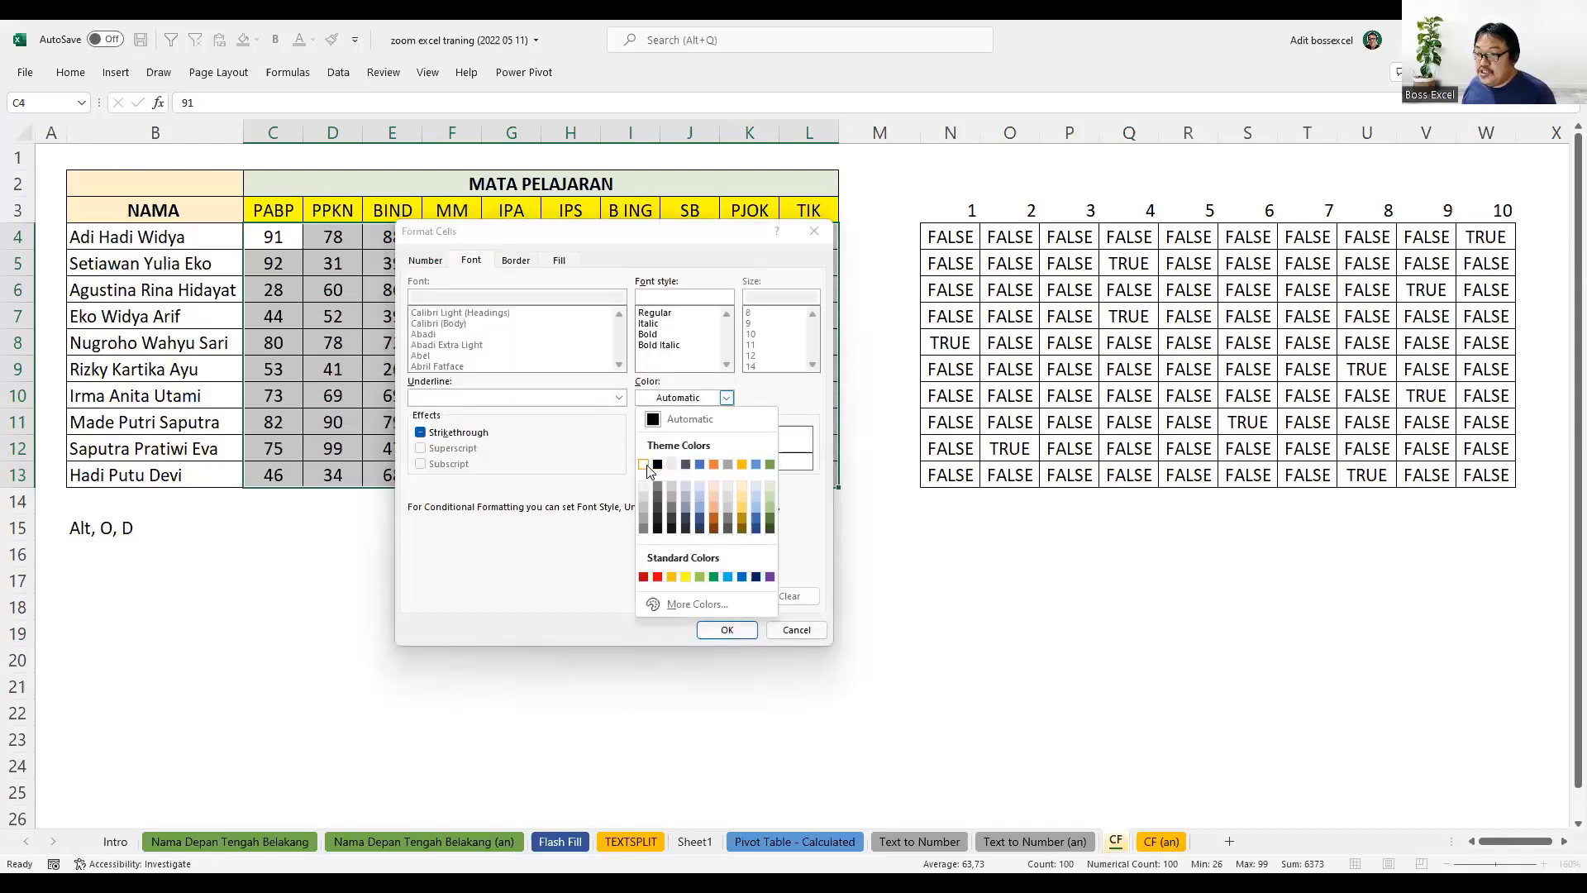
click(657, 460)
click(651, 336)
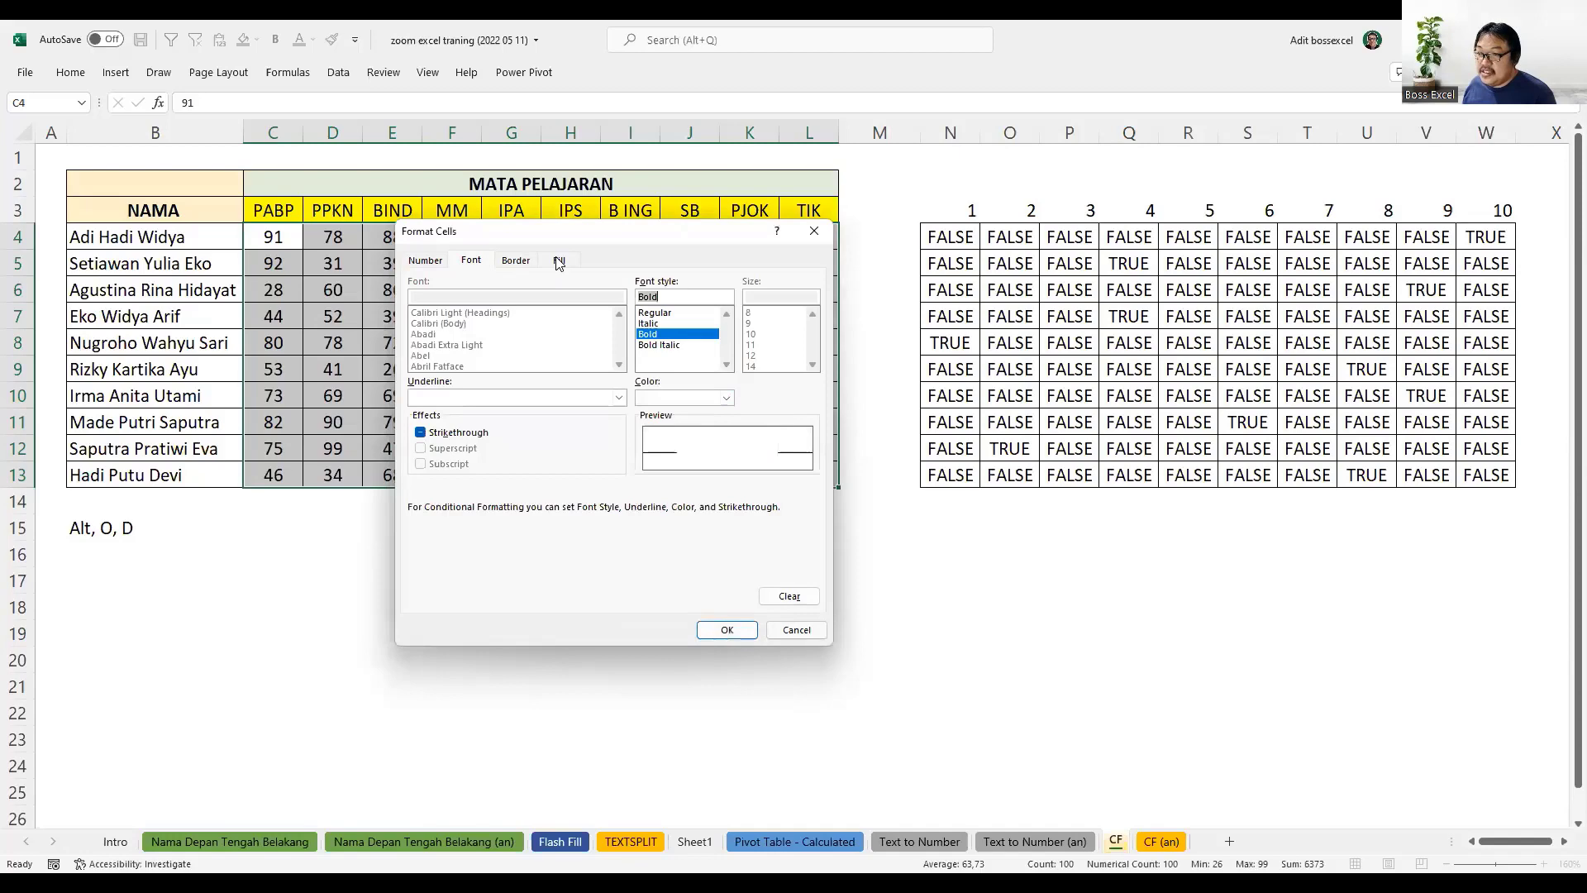
click(559, 263)
click(559, 322)
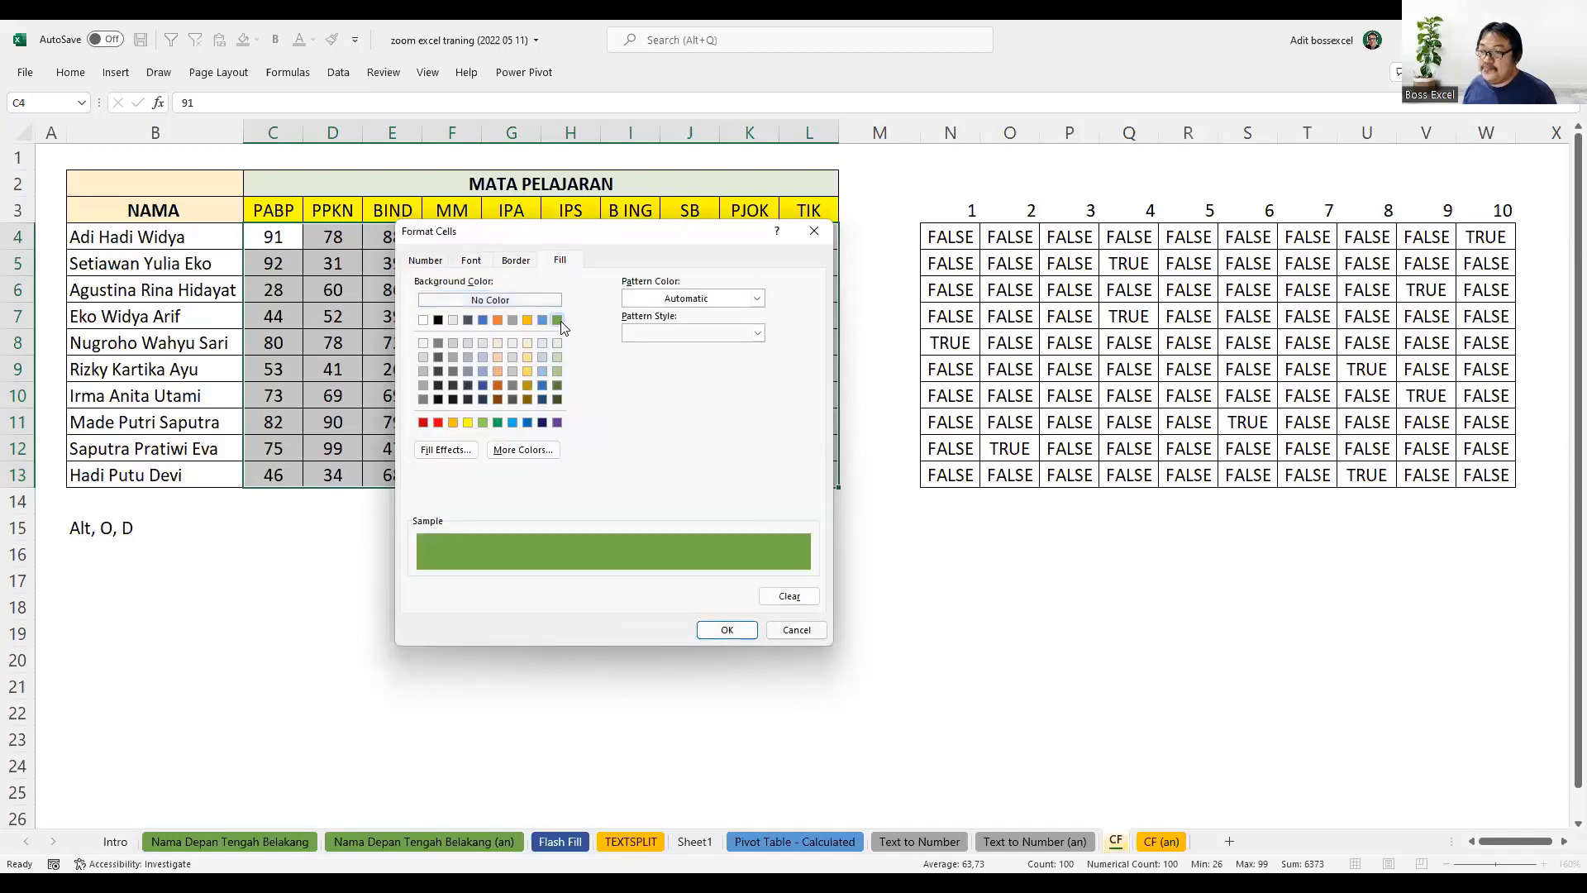
click(725, 621)
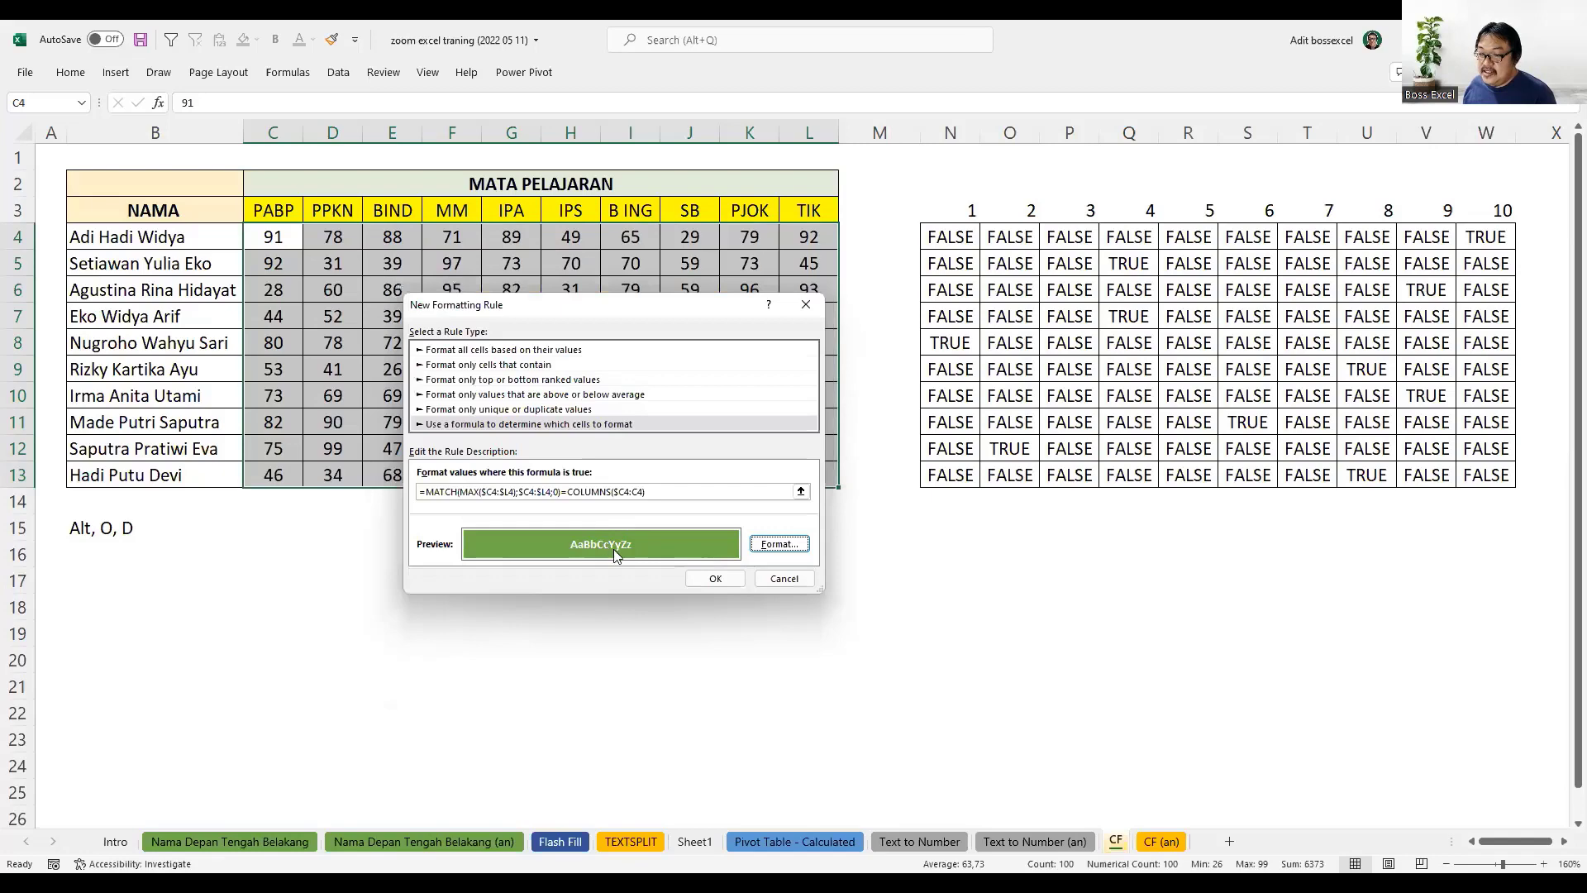
click(718, 580)
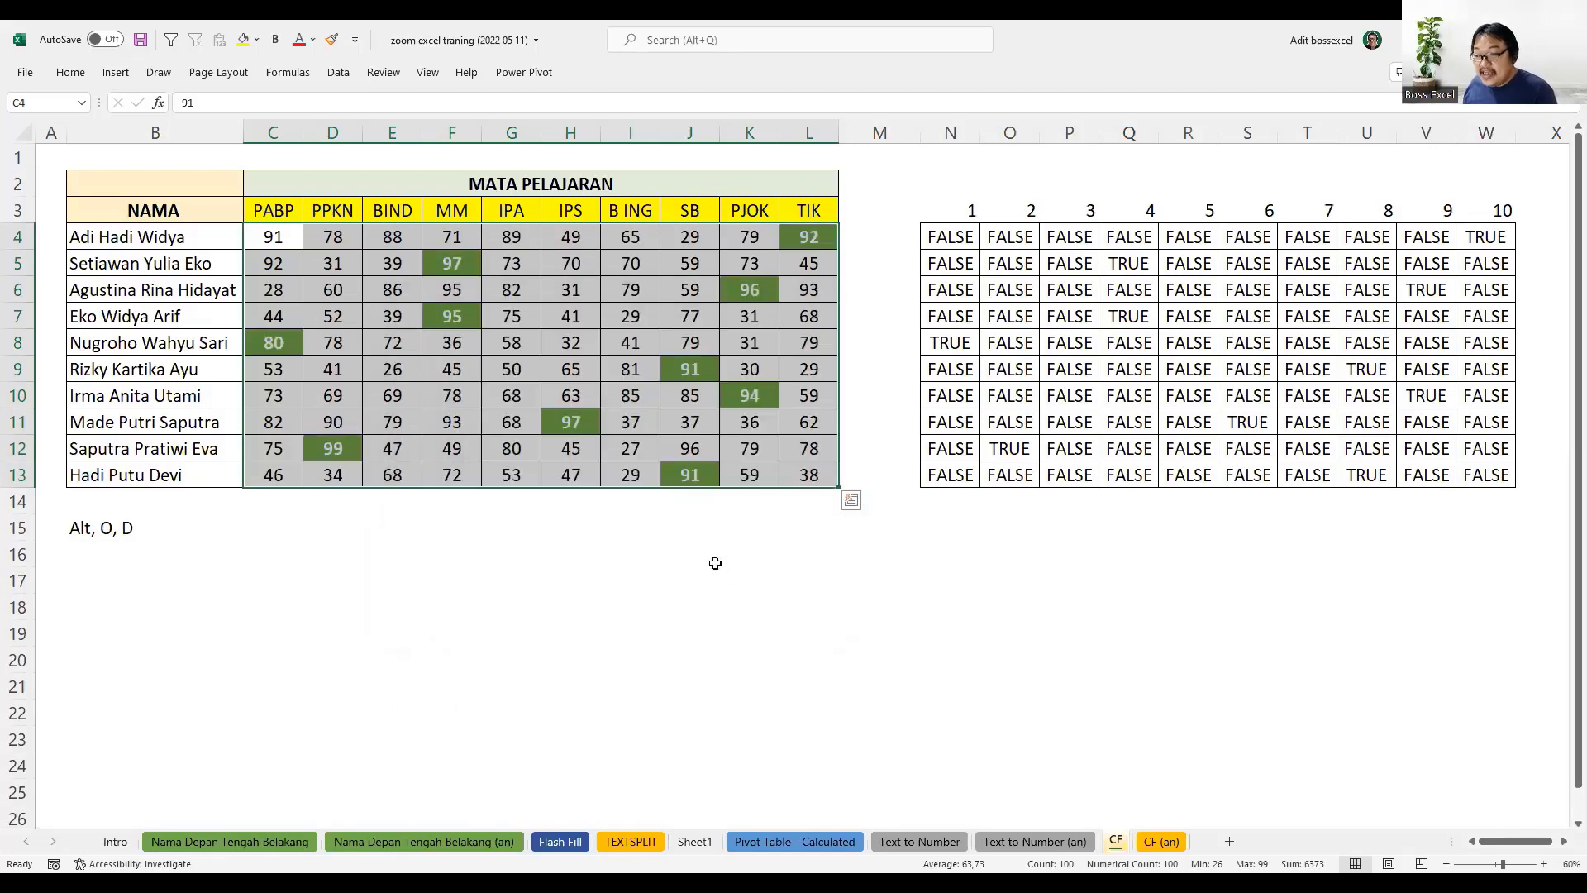
click(715, 563)
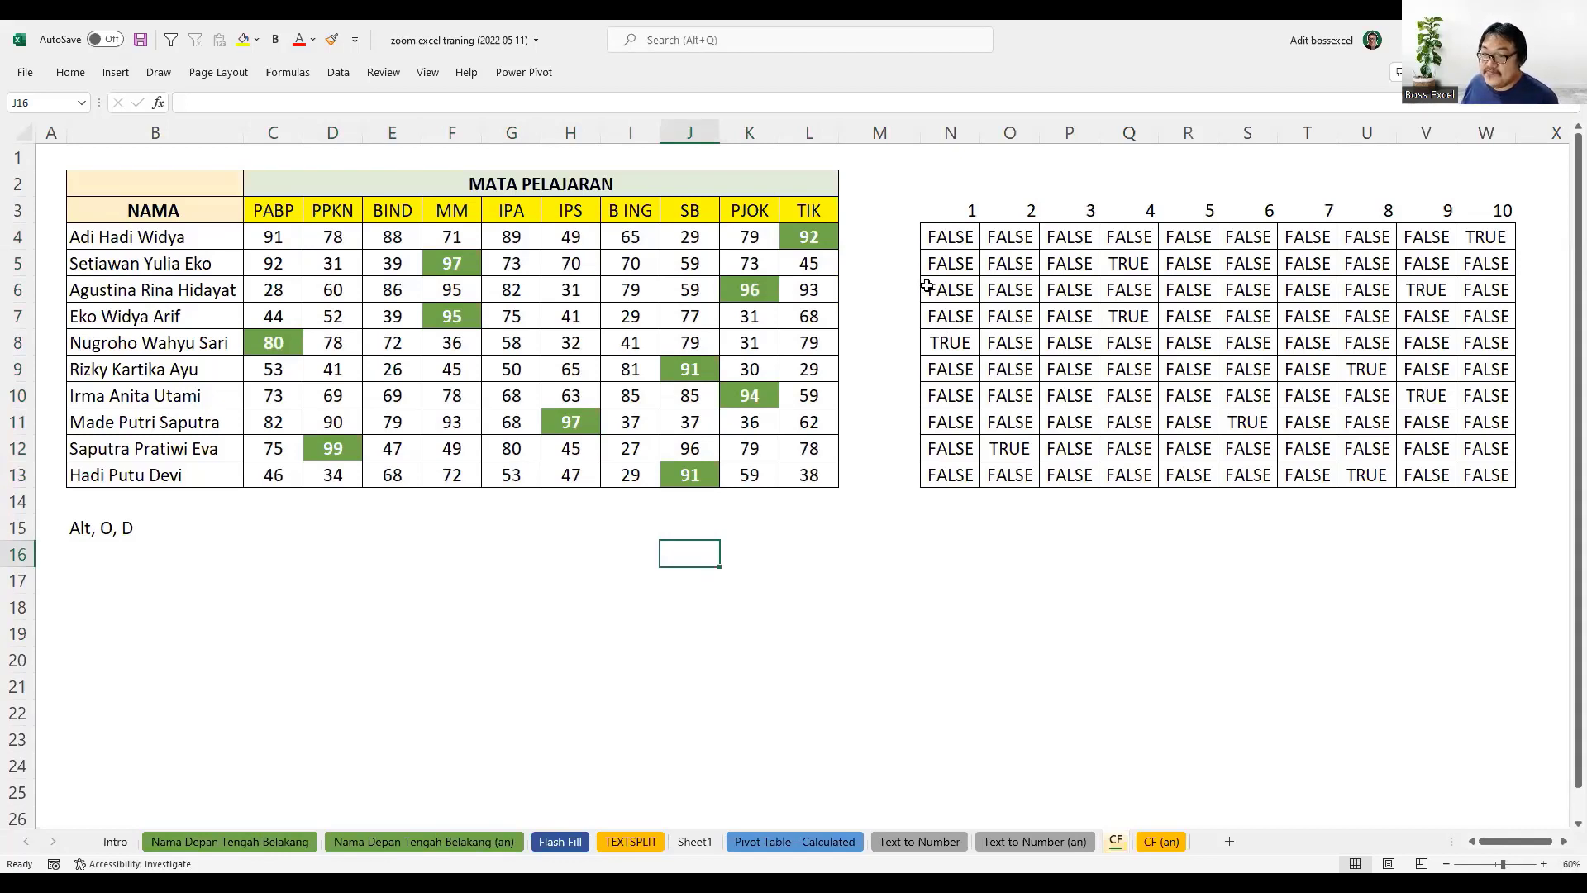
- Delete helper columns N through W containing the test formulas
click(954, 241)
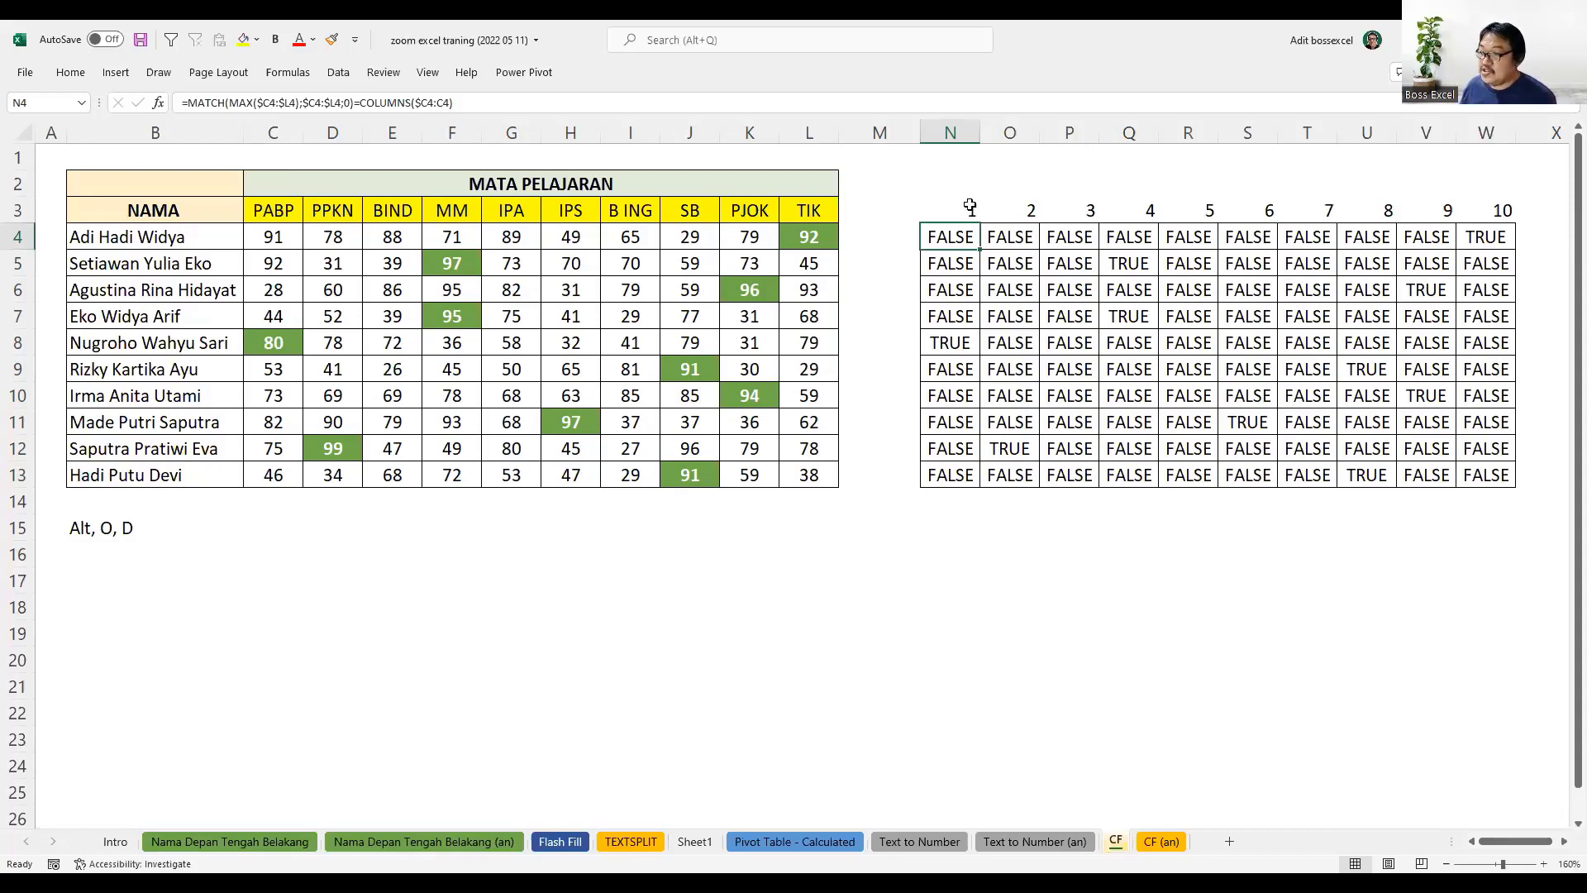
drag(951, 133, 1031, 158)
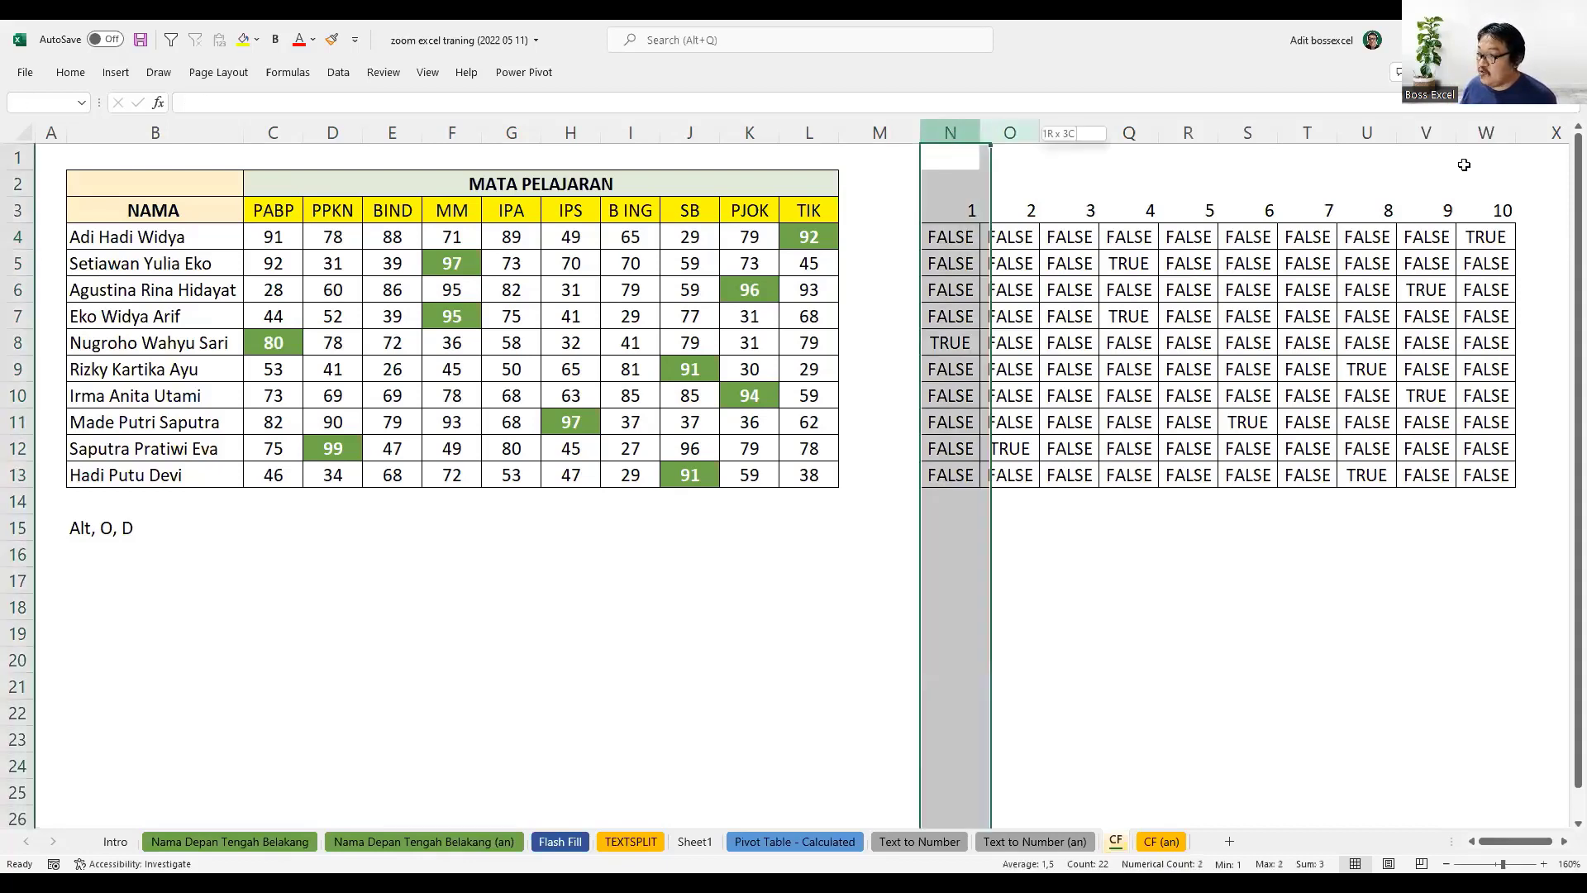
drag(1464, 165, 1486, 136)
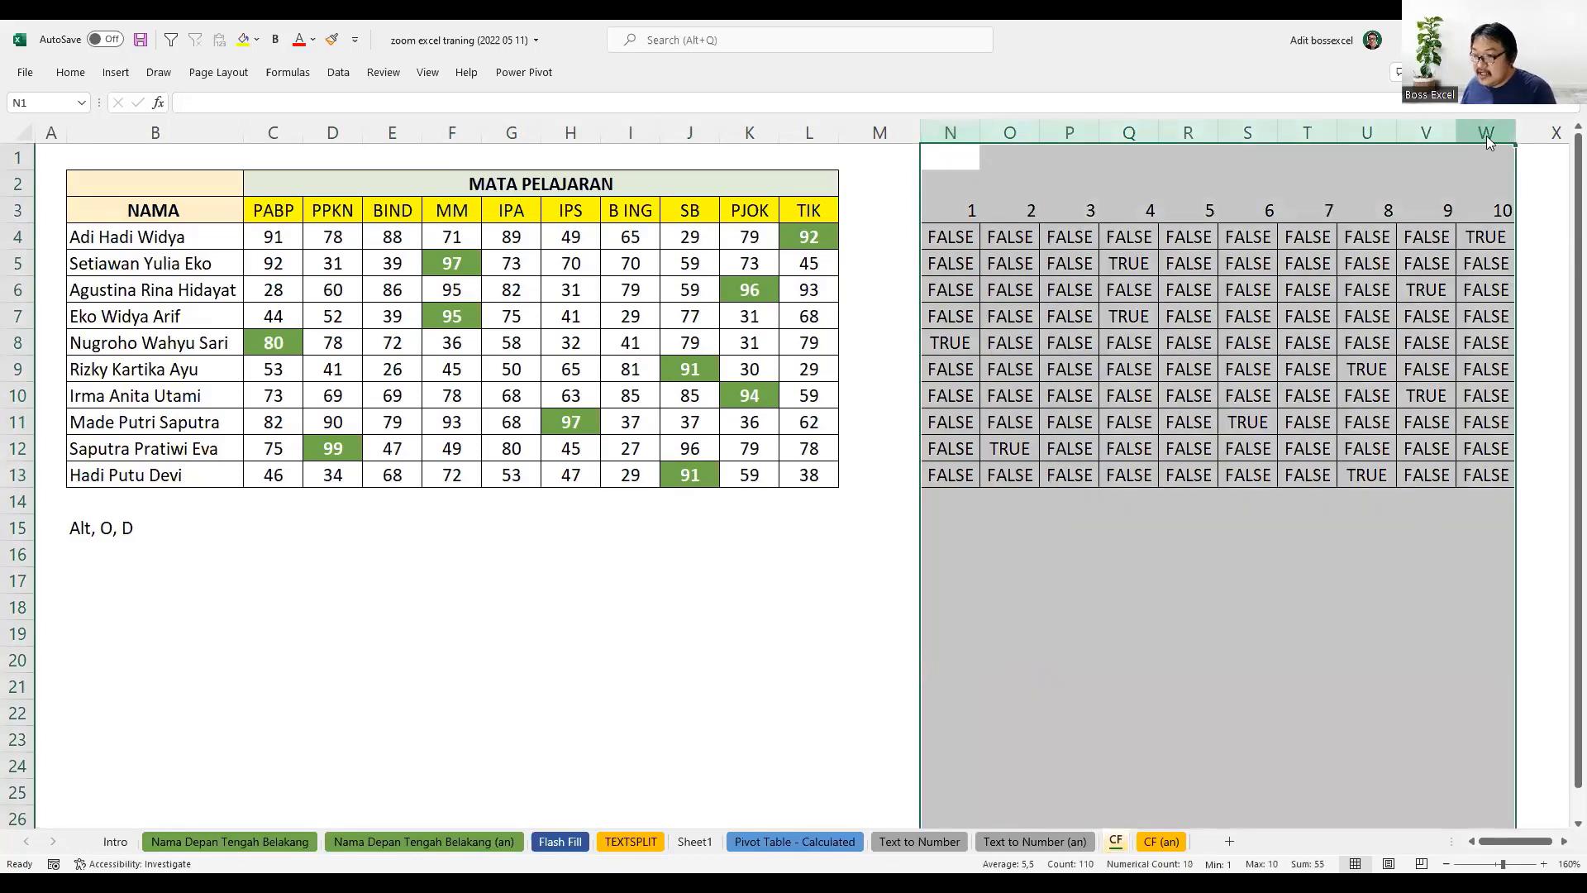
key(ctrl+z)
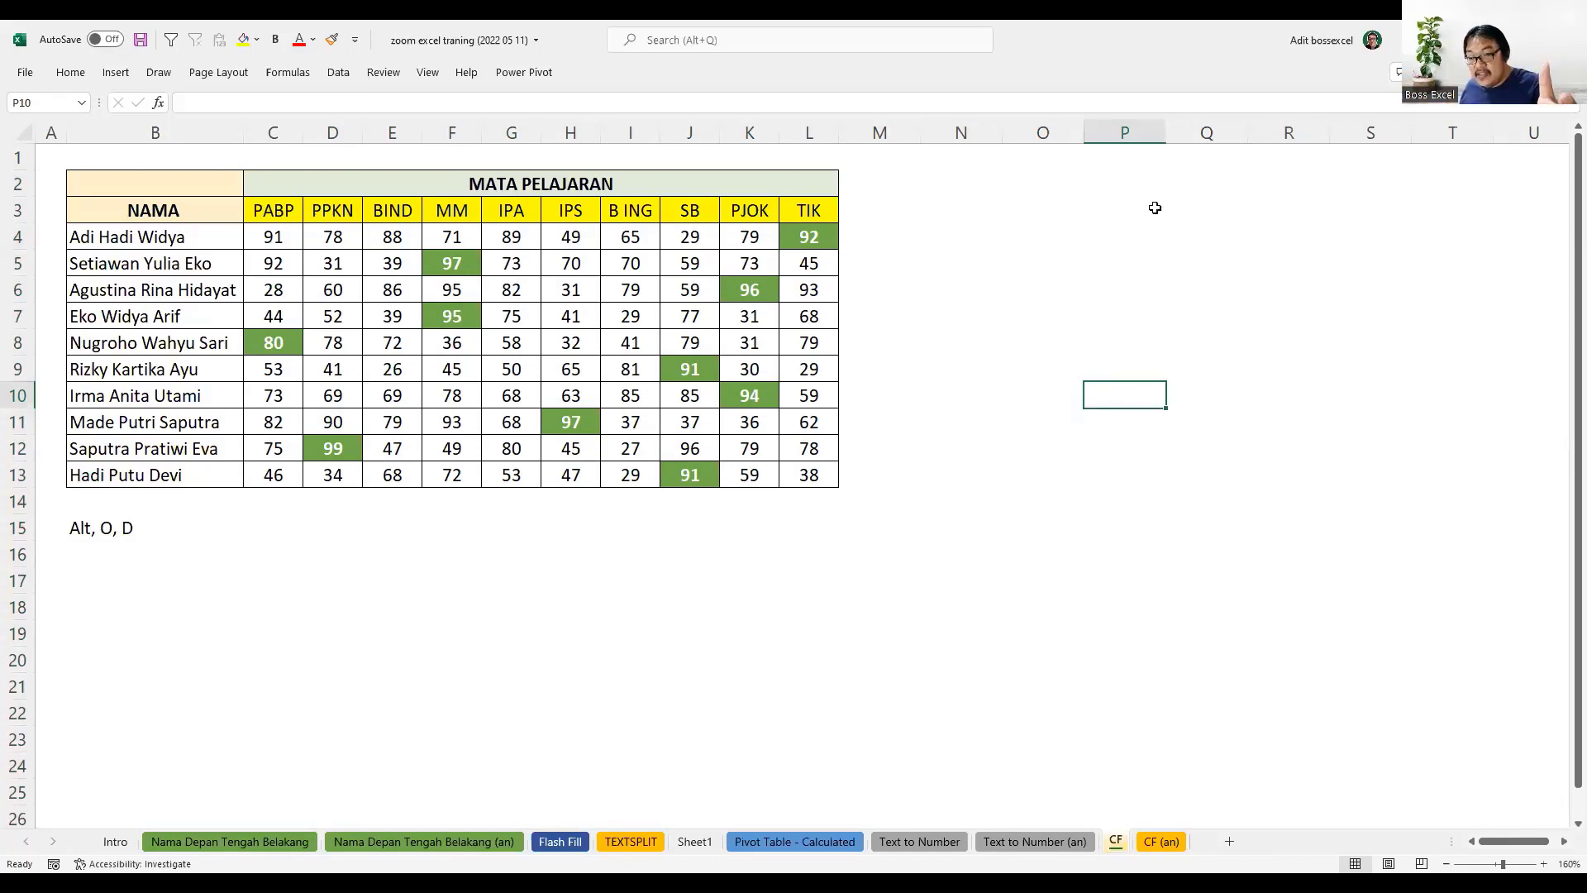
- Test the highlighting by setting the BIND score in E5 to 99
click(555, 285)
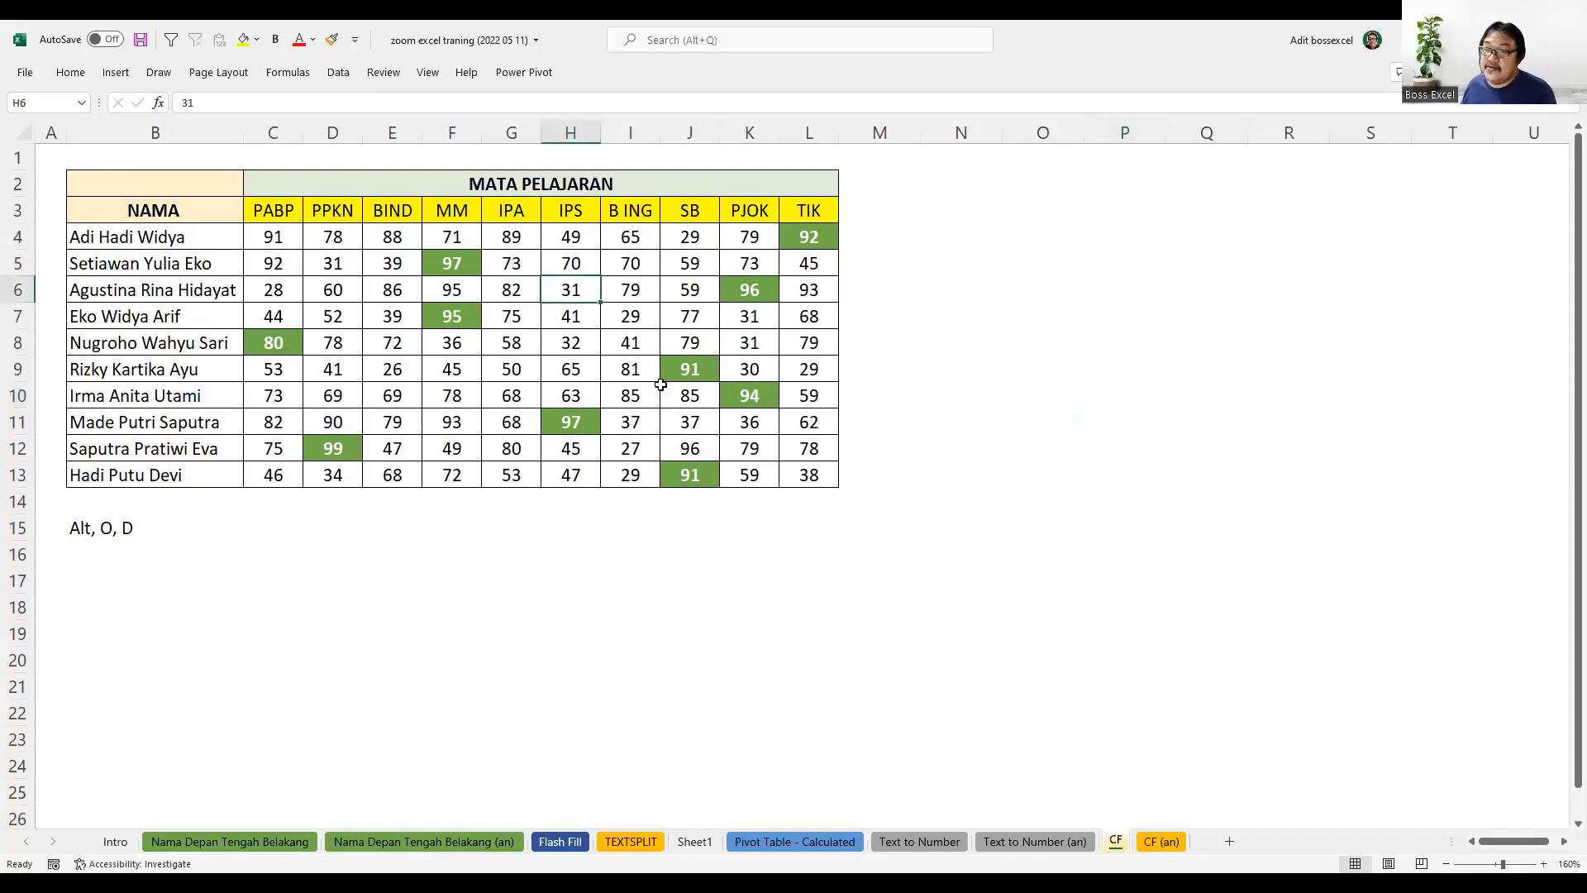
click(395, 265)
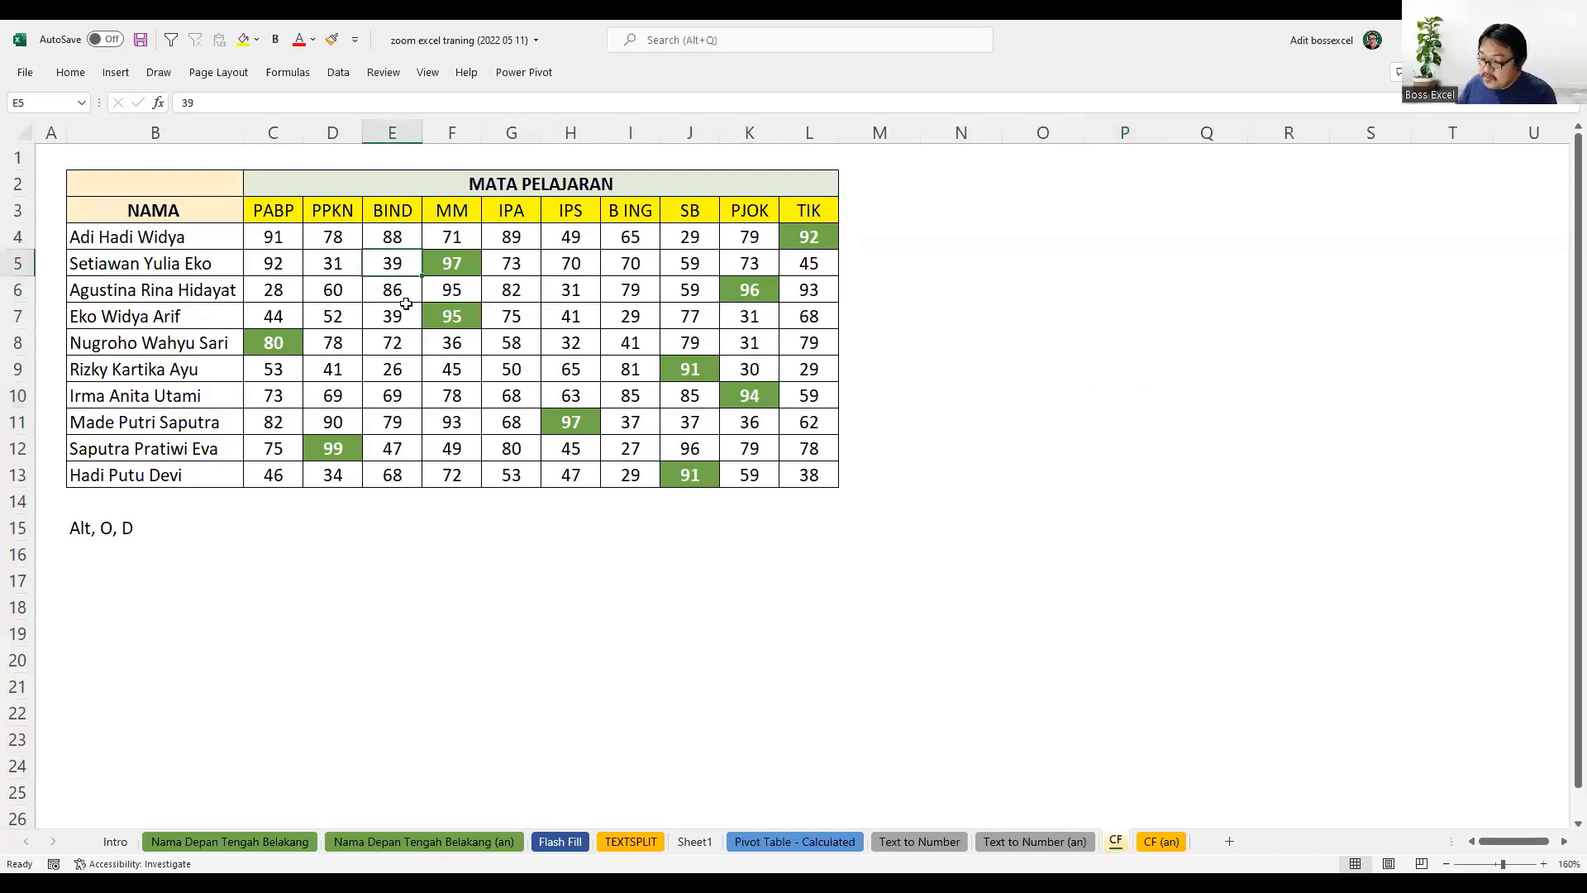
text(99)
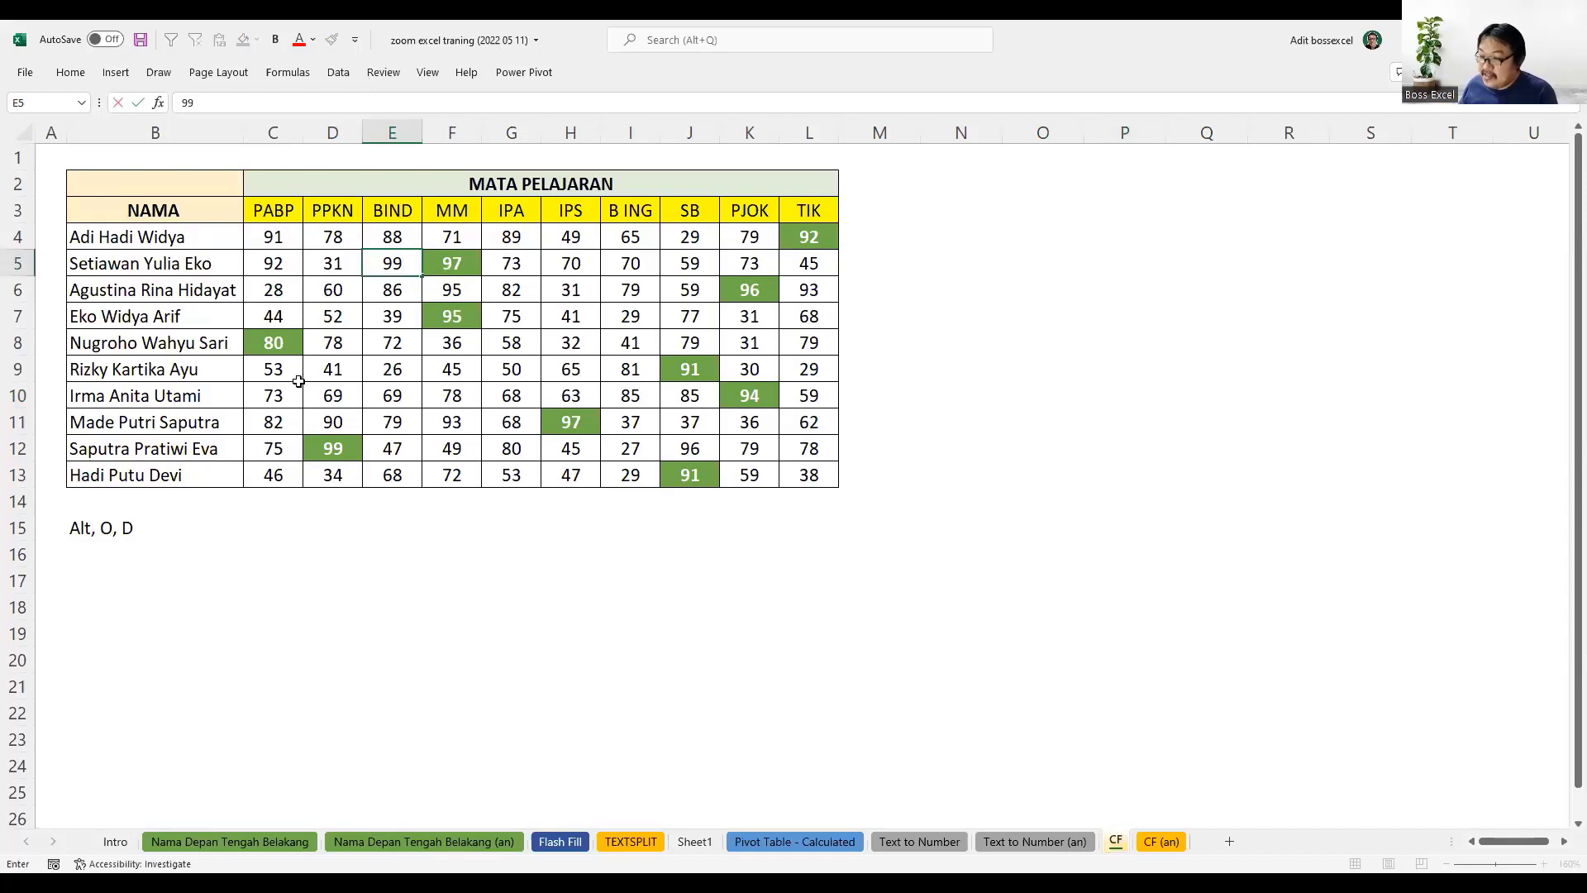
key(Return)
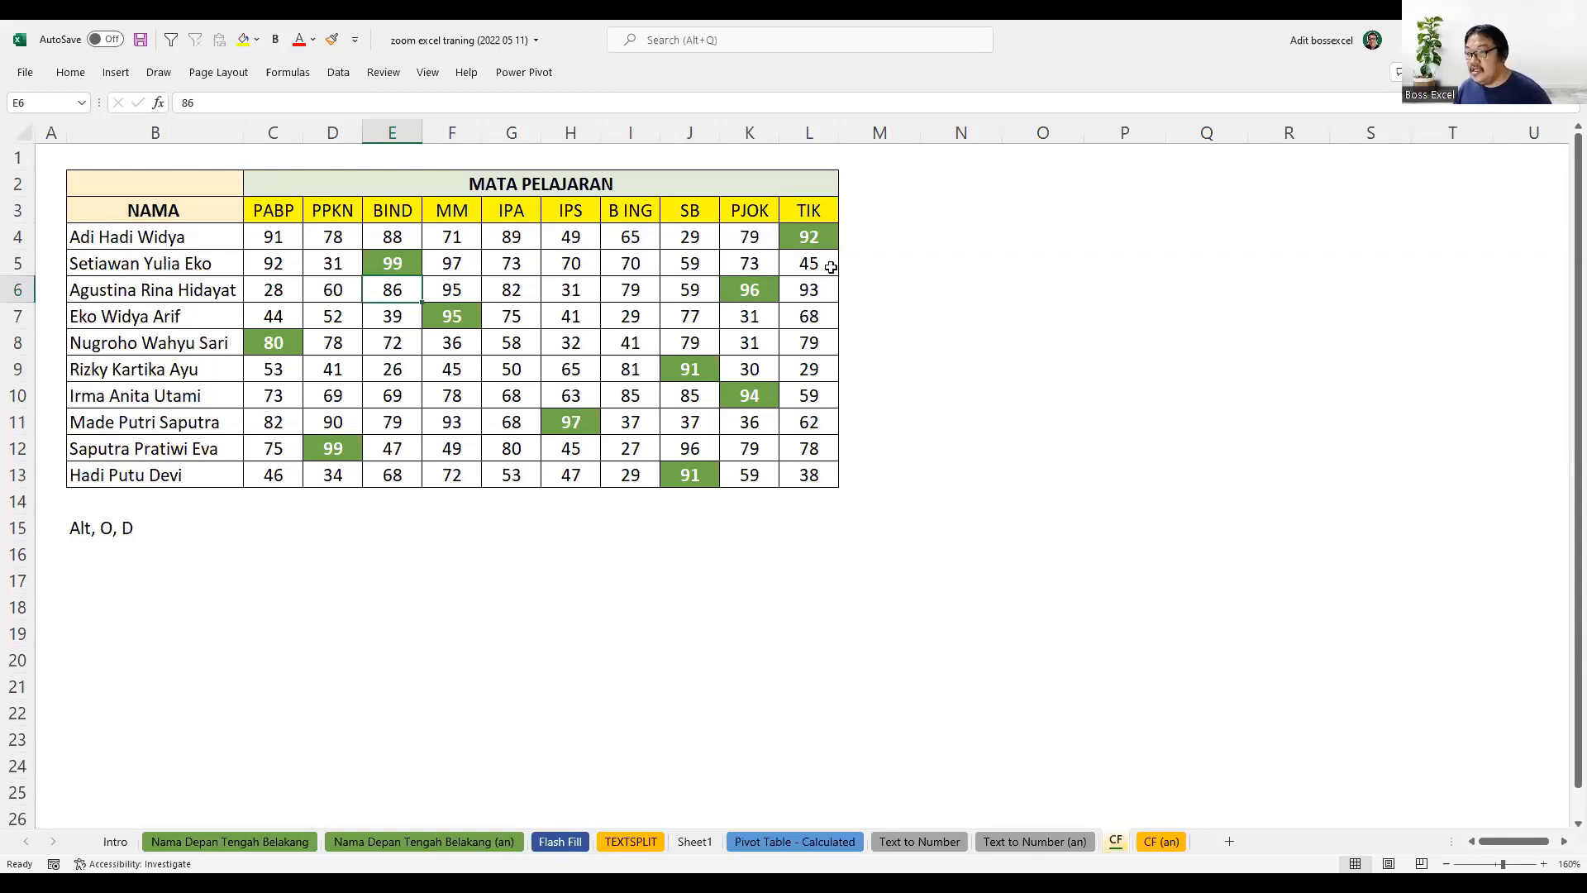
- Undo the E5 score change and the deletion of helper columns N through W
click(933, 231)
key(ctrl+z)
key(ctrl+z)
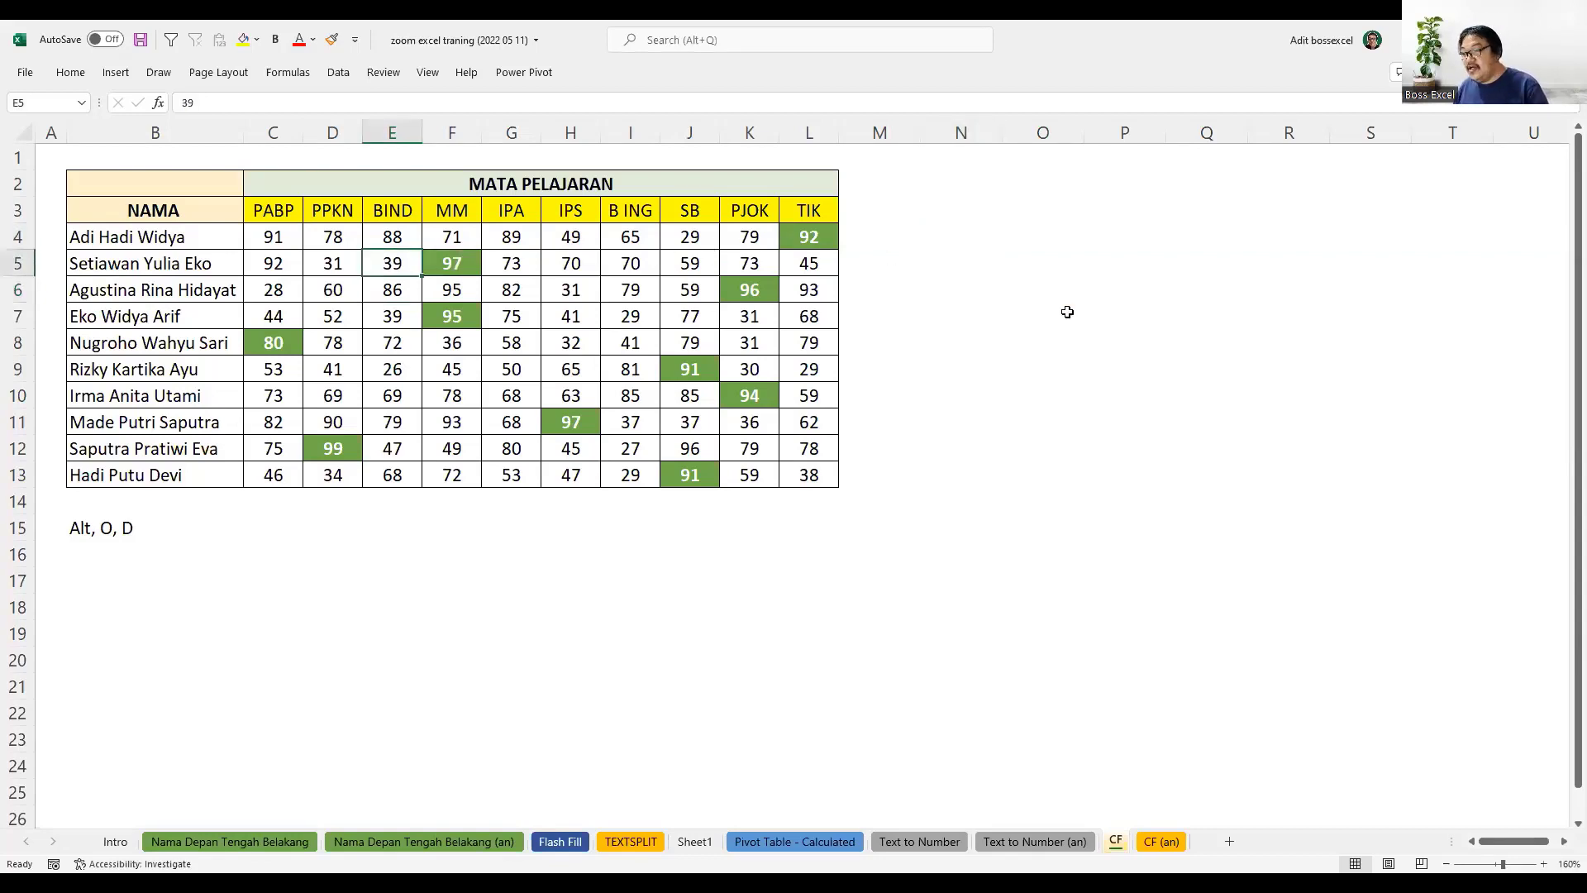
- Fill the COLUMNS formula from N3 across to W3 and review the formula in N3
click(952, 219)
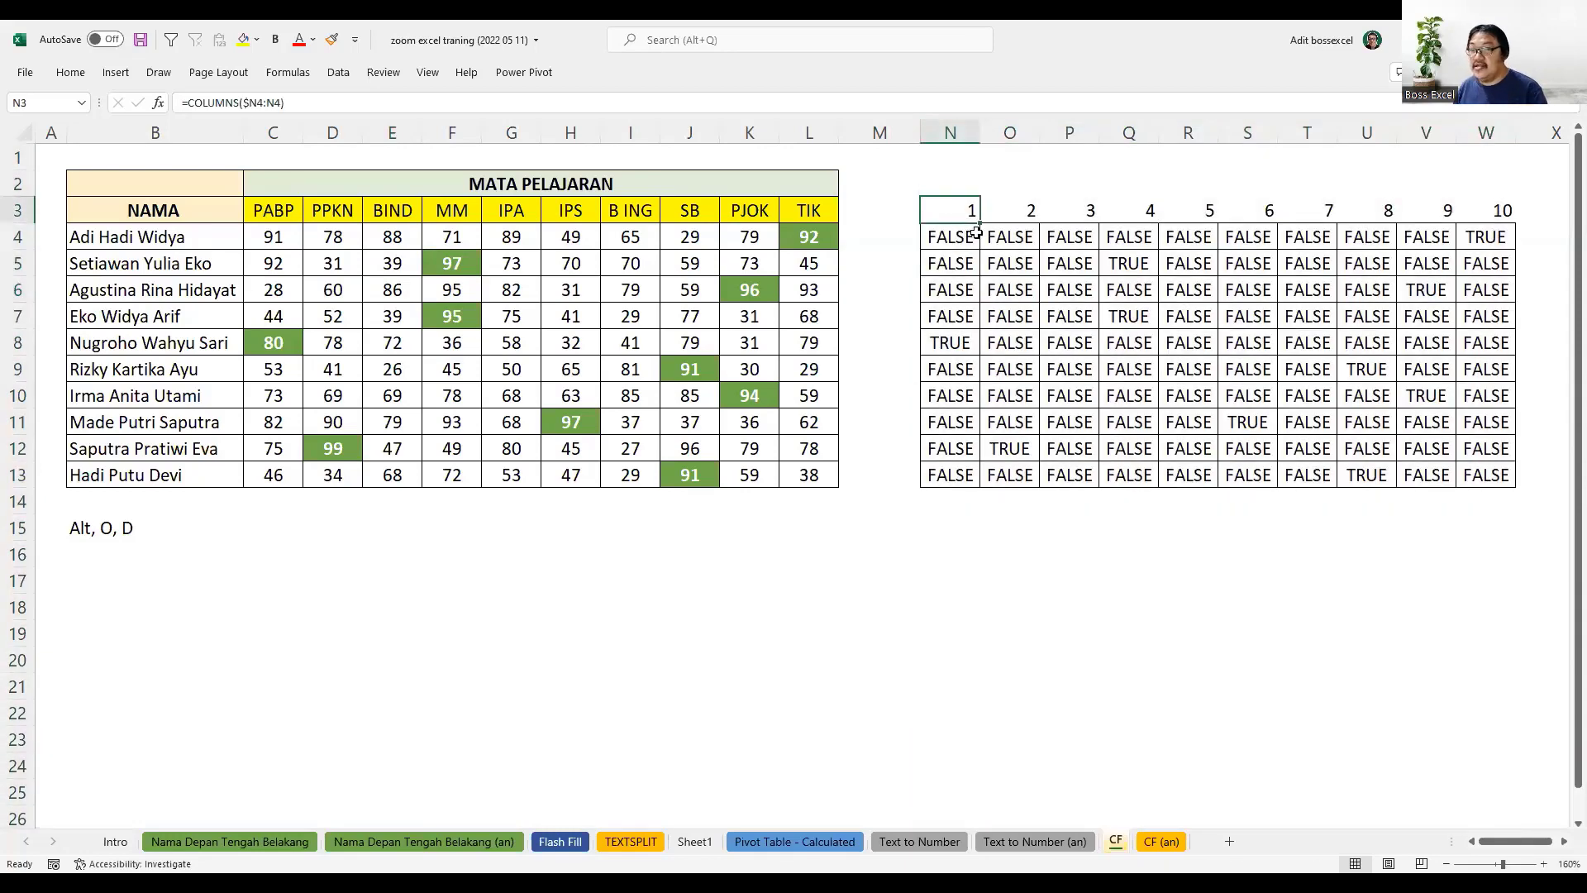
drag(980, 223, 1500, 212)
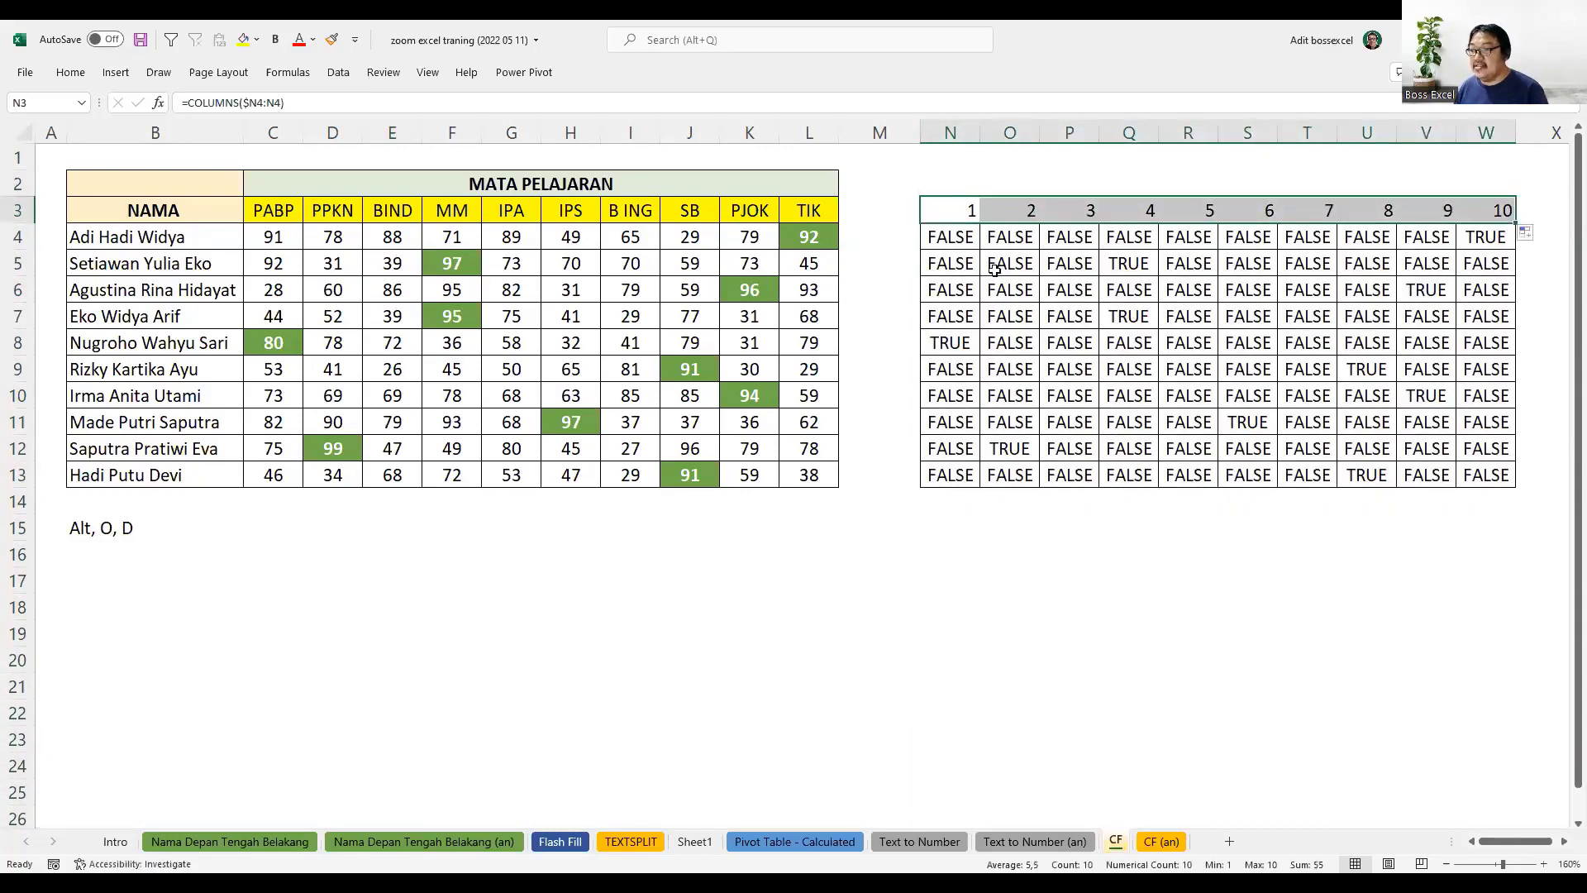
click(950, 219)
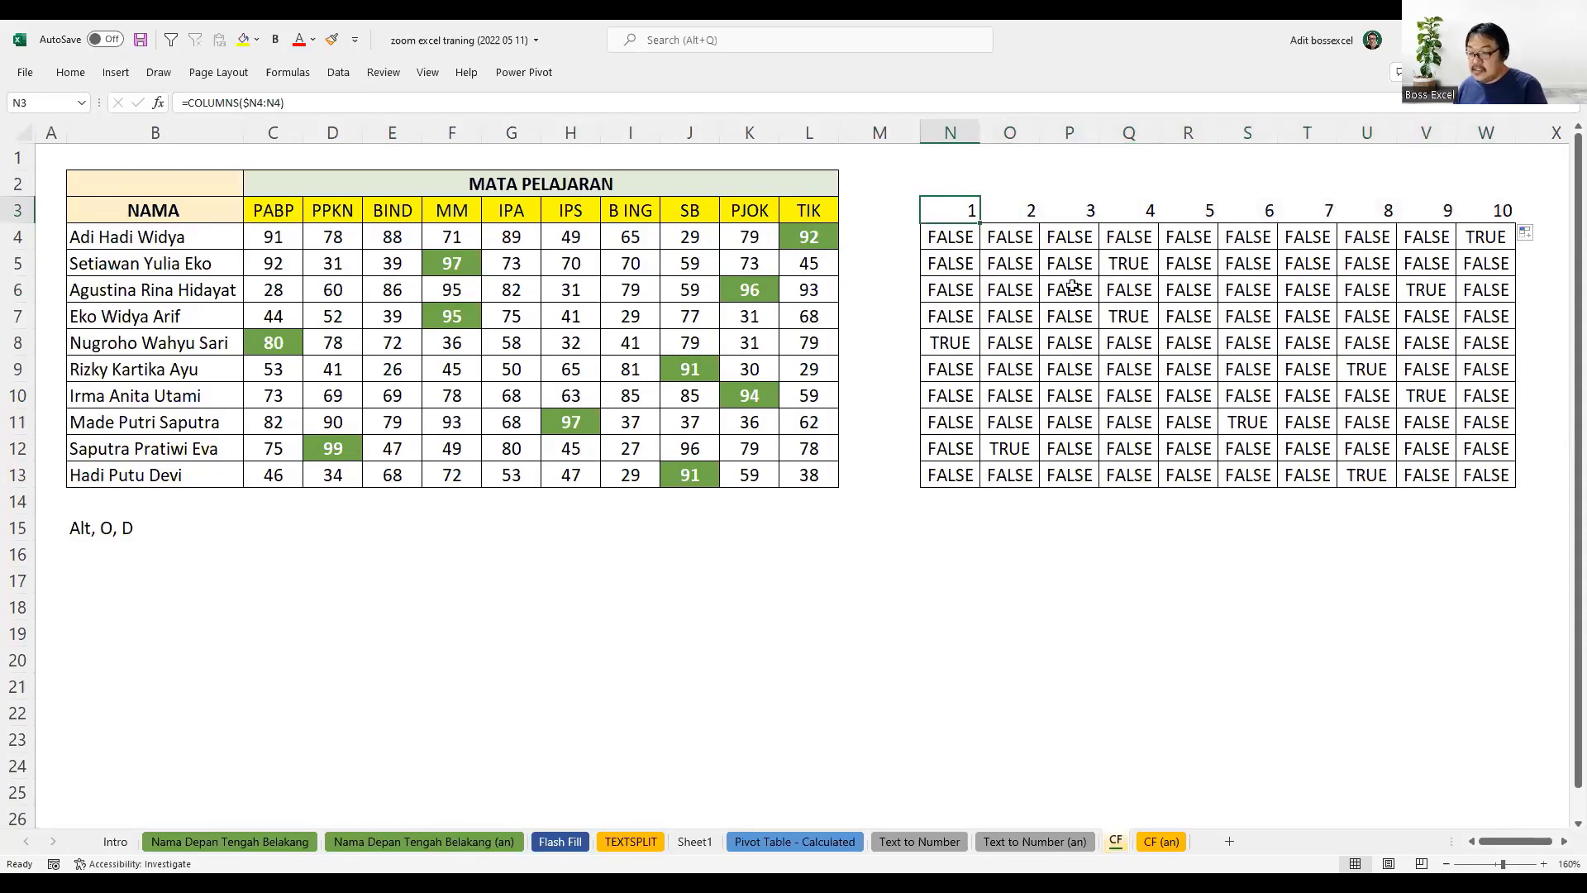
key(F2)
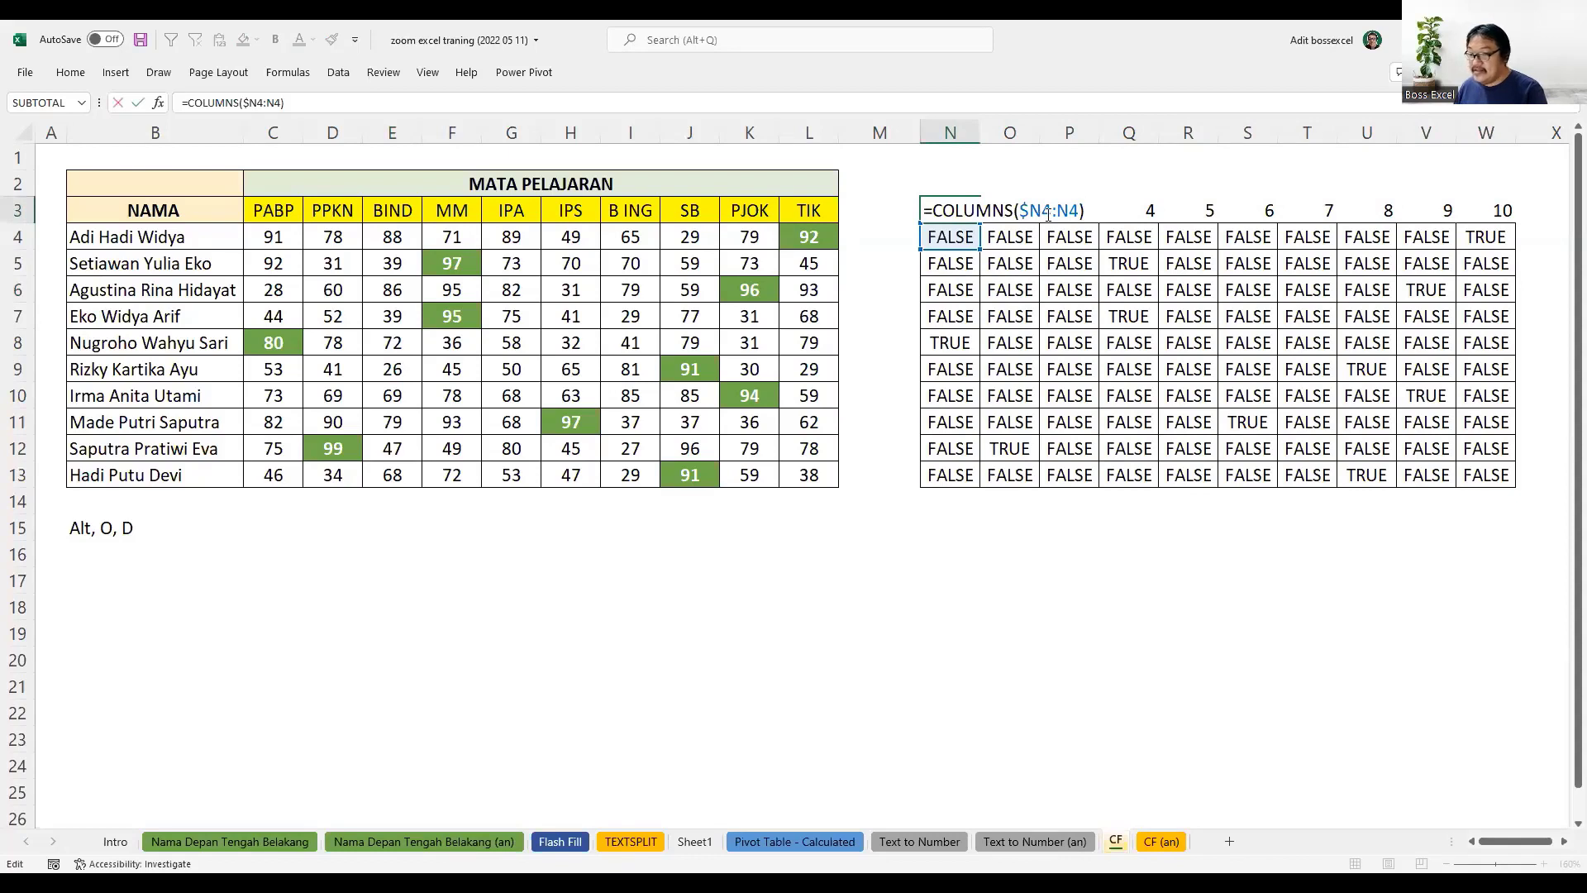
key(ctrl+Return)
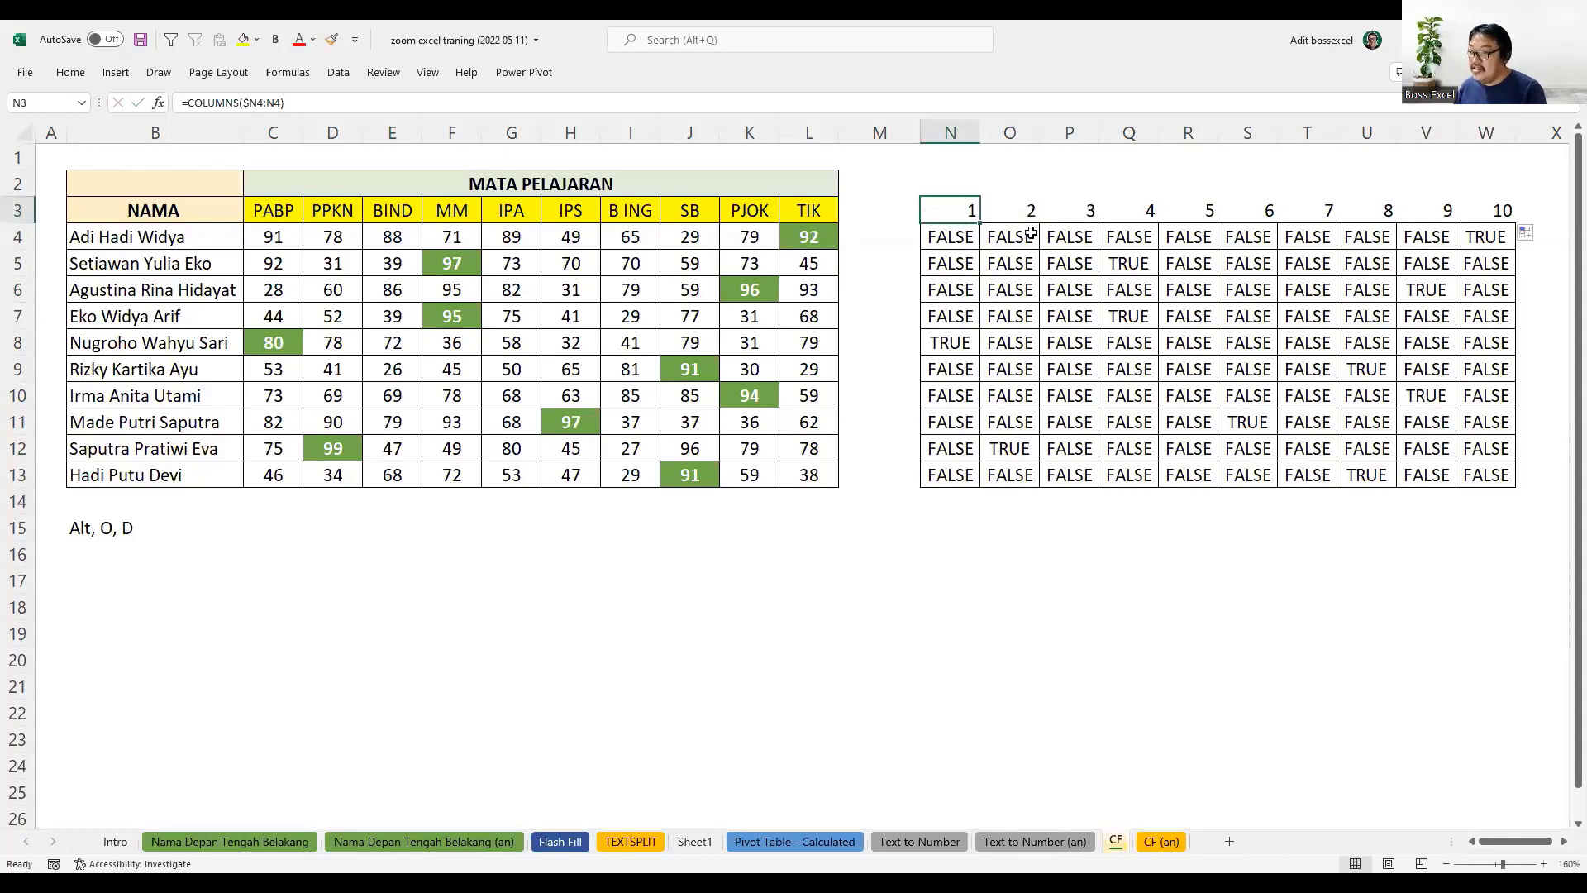
- Fill N3's formula into O3 and examine the anchored $N4 and relative N4 references in N3
click(985, 221)
click(956, 217)
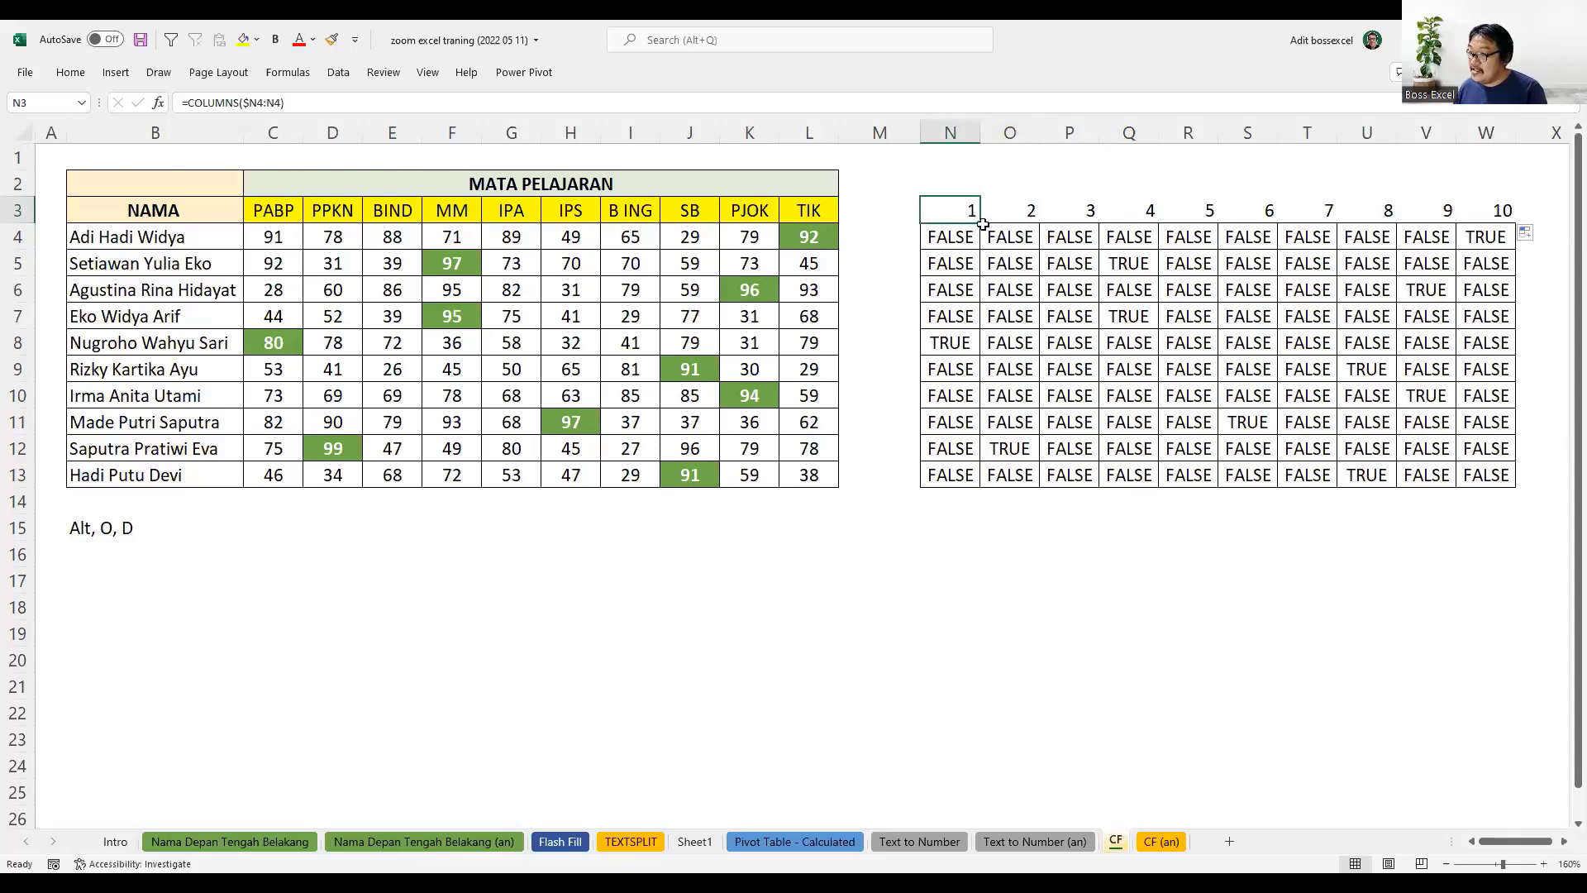
mouse_move(982, 223)
mouse_down()
mouse_move(1028, 224)
mouse_move(989, 224)
mouse_up()
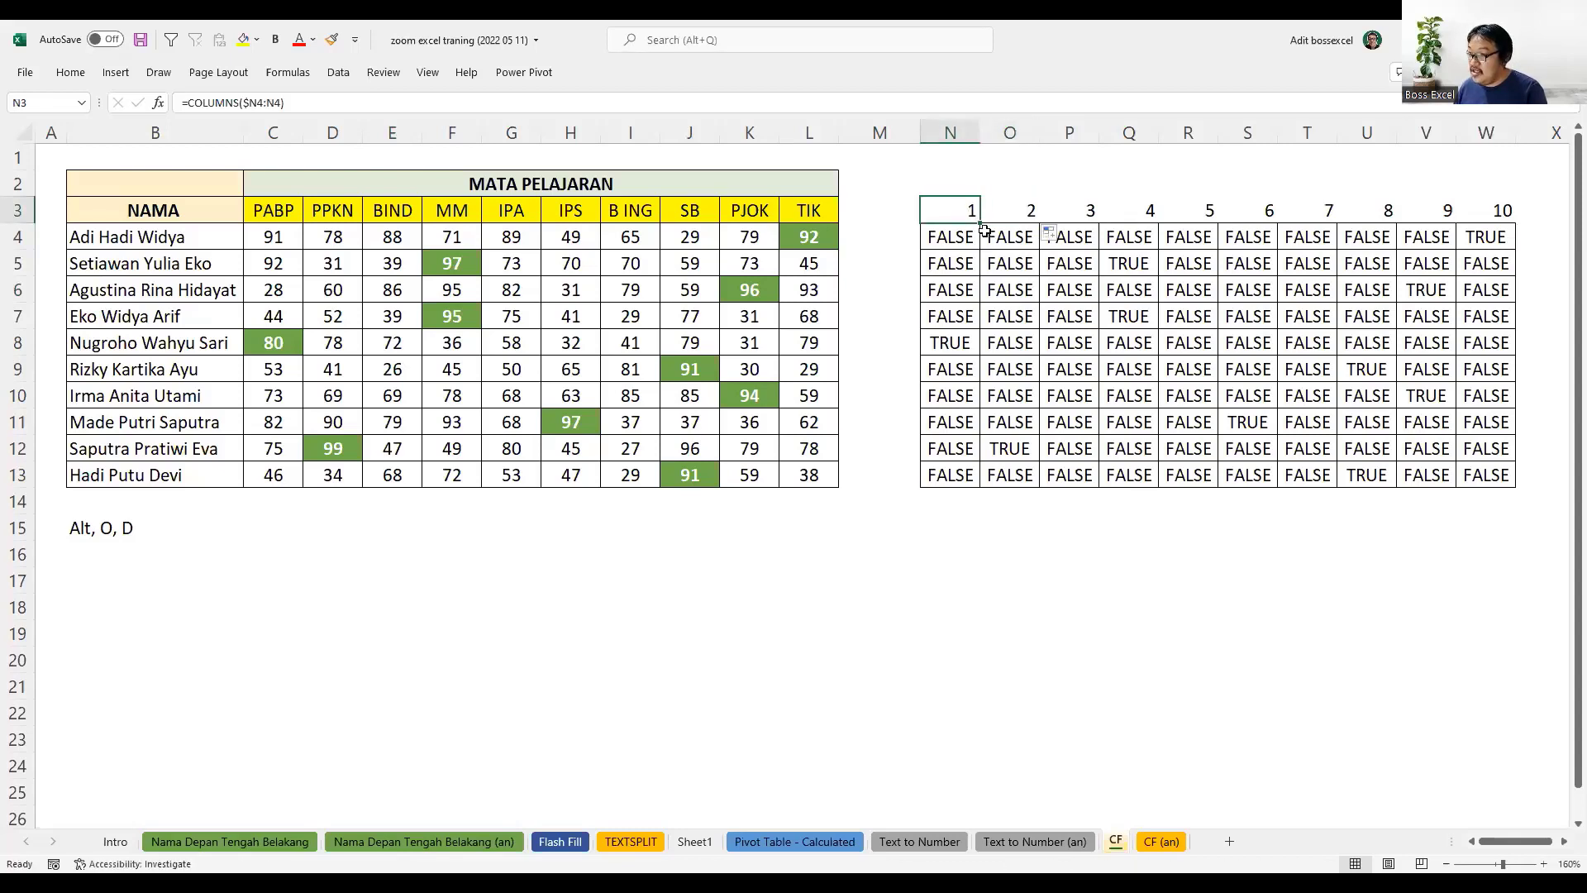
key(F2)
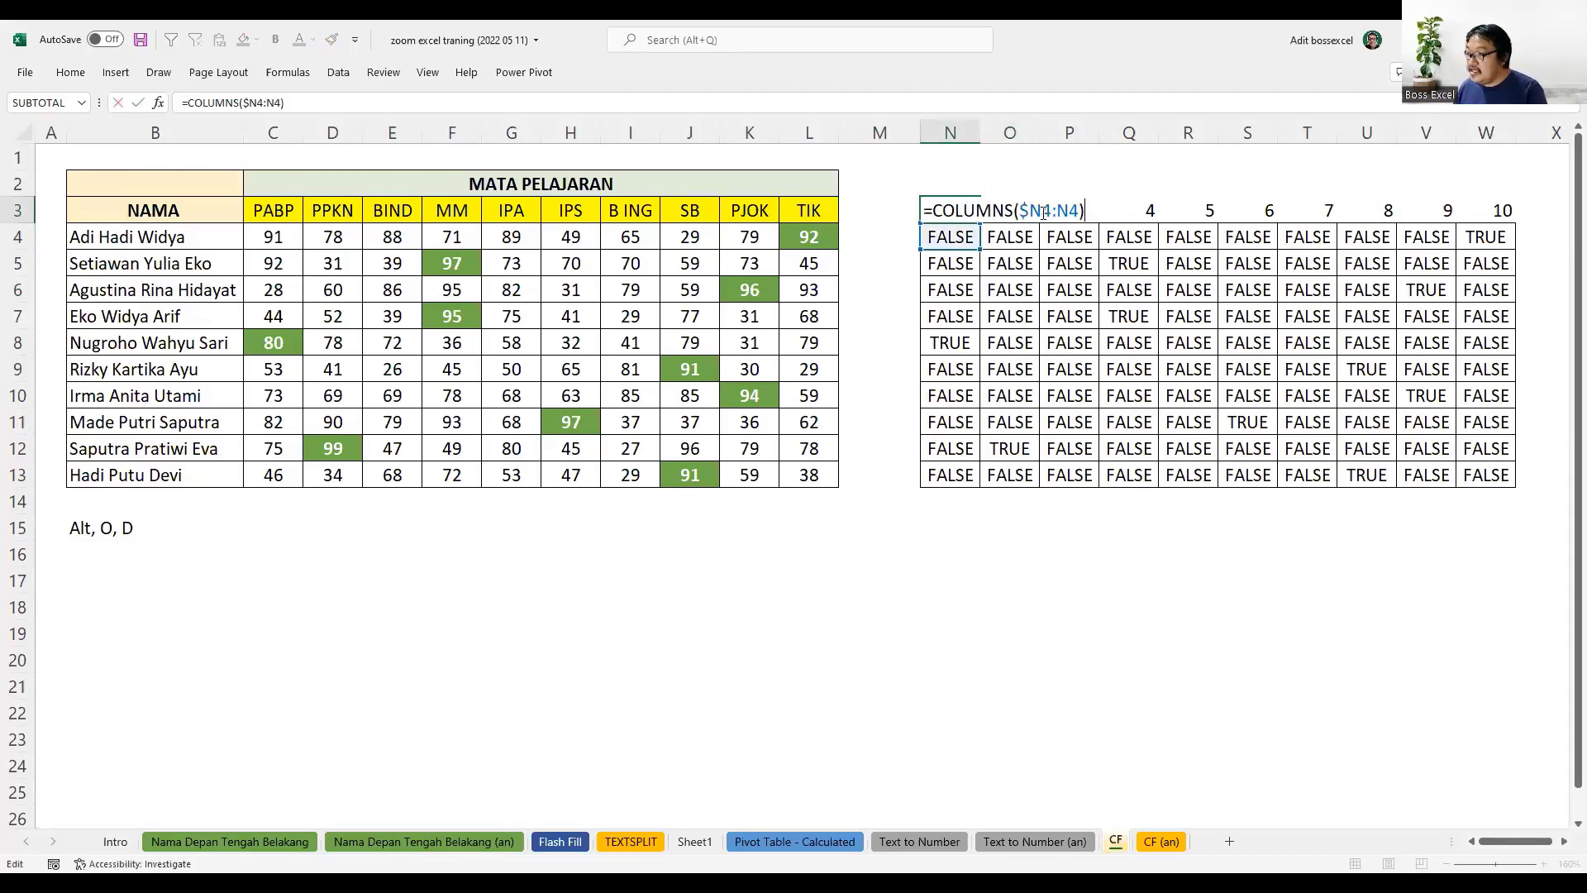
drag(1051, 210, 1022, 210)
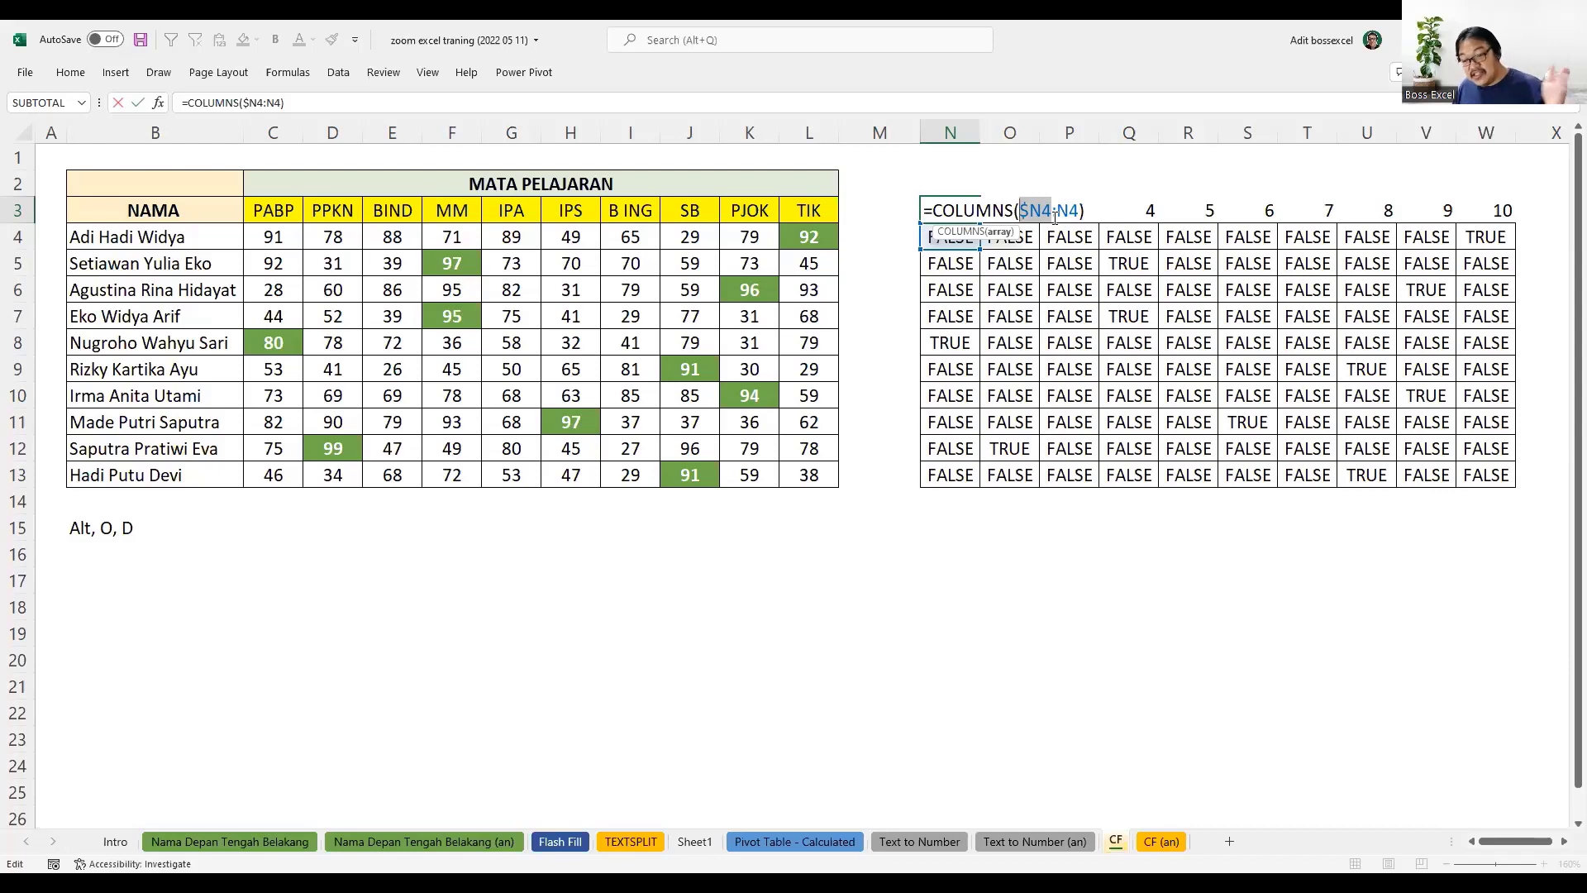
drag(1058, 215, 1070, 212)
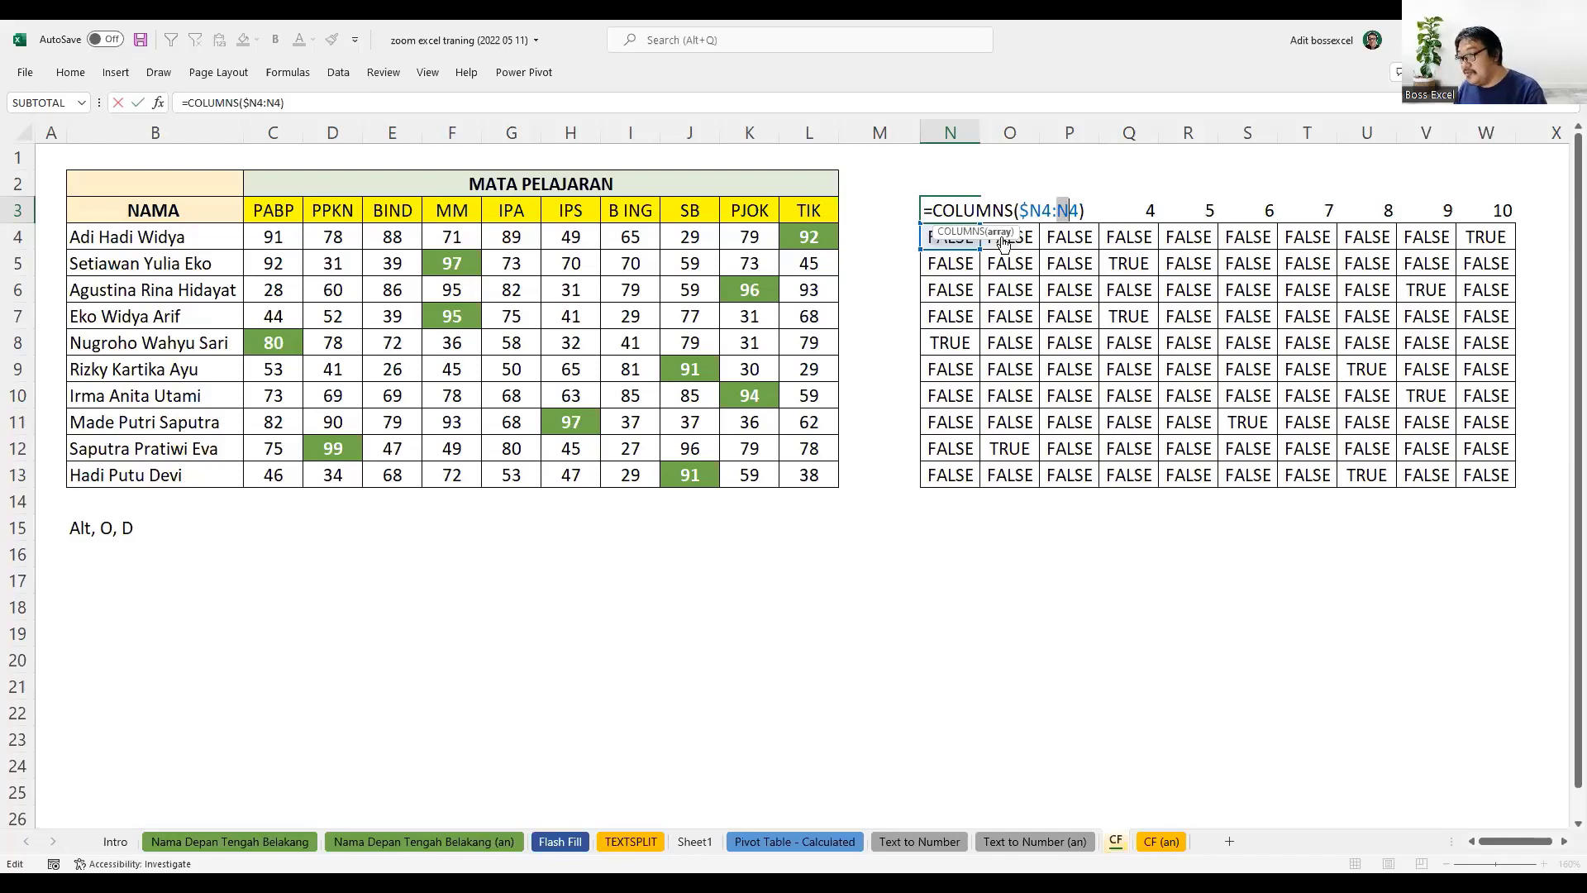
key(ctrl+Return)
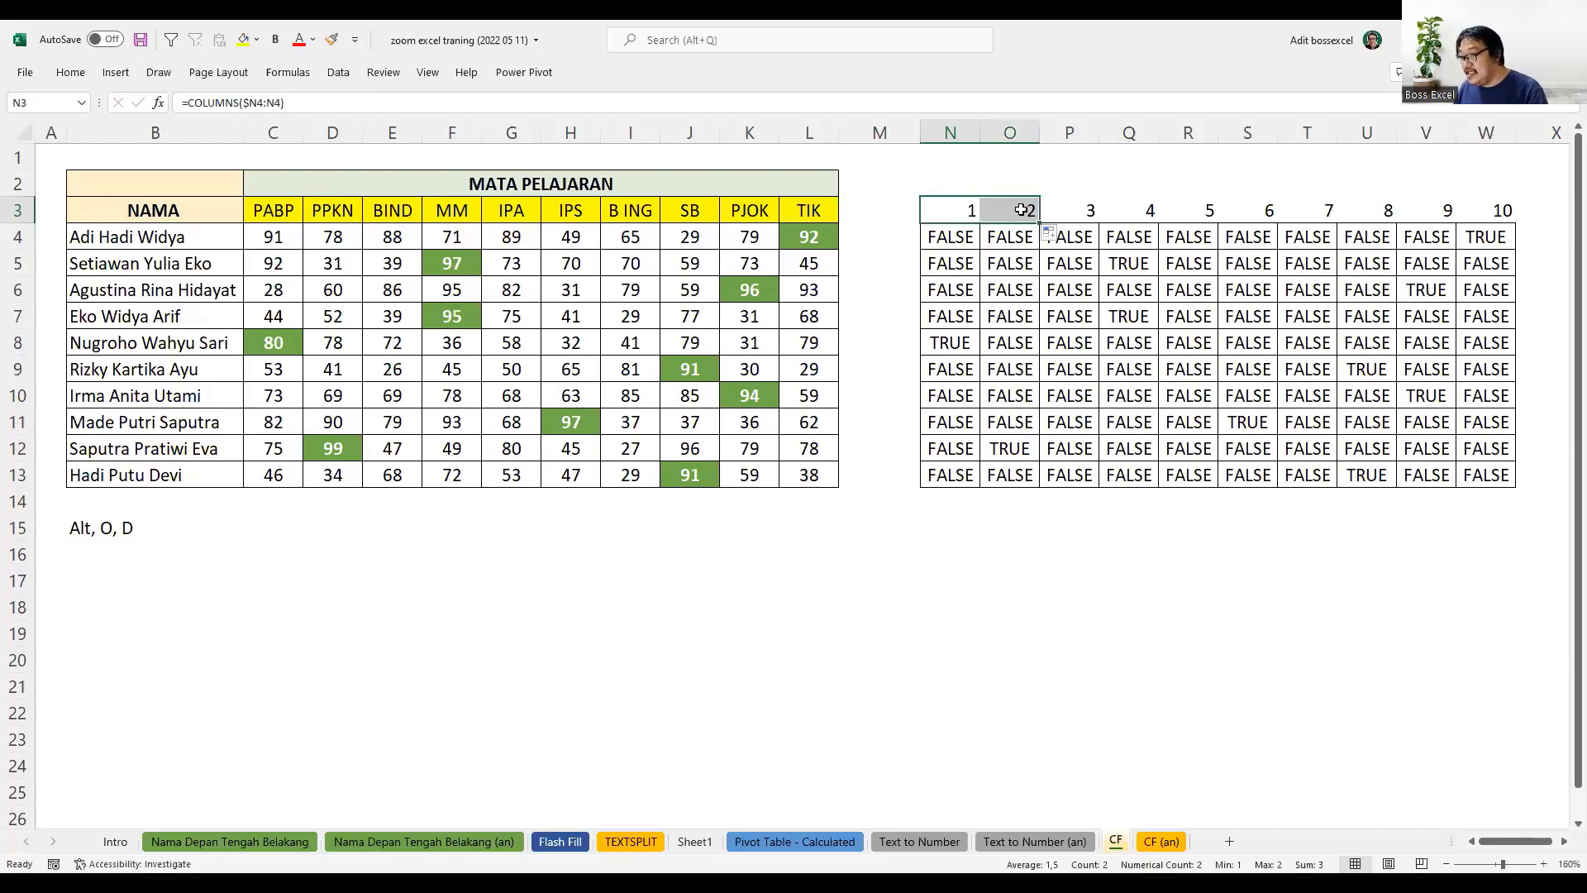
- Examine how the COLUMNS range expands in O3 and check the numbering in the neighbouring cells of row 3
click(1022, 216)
key(F2)
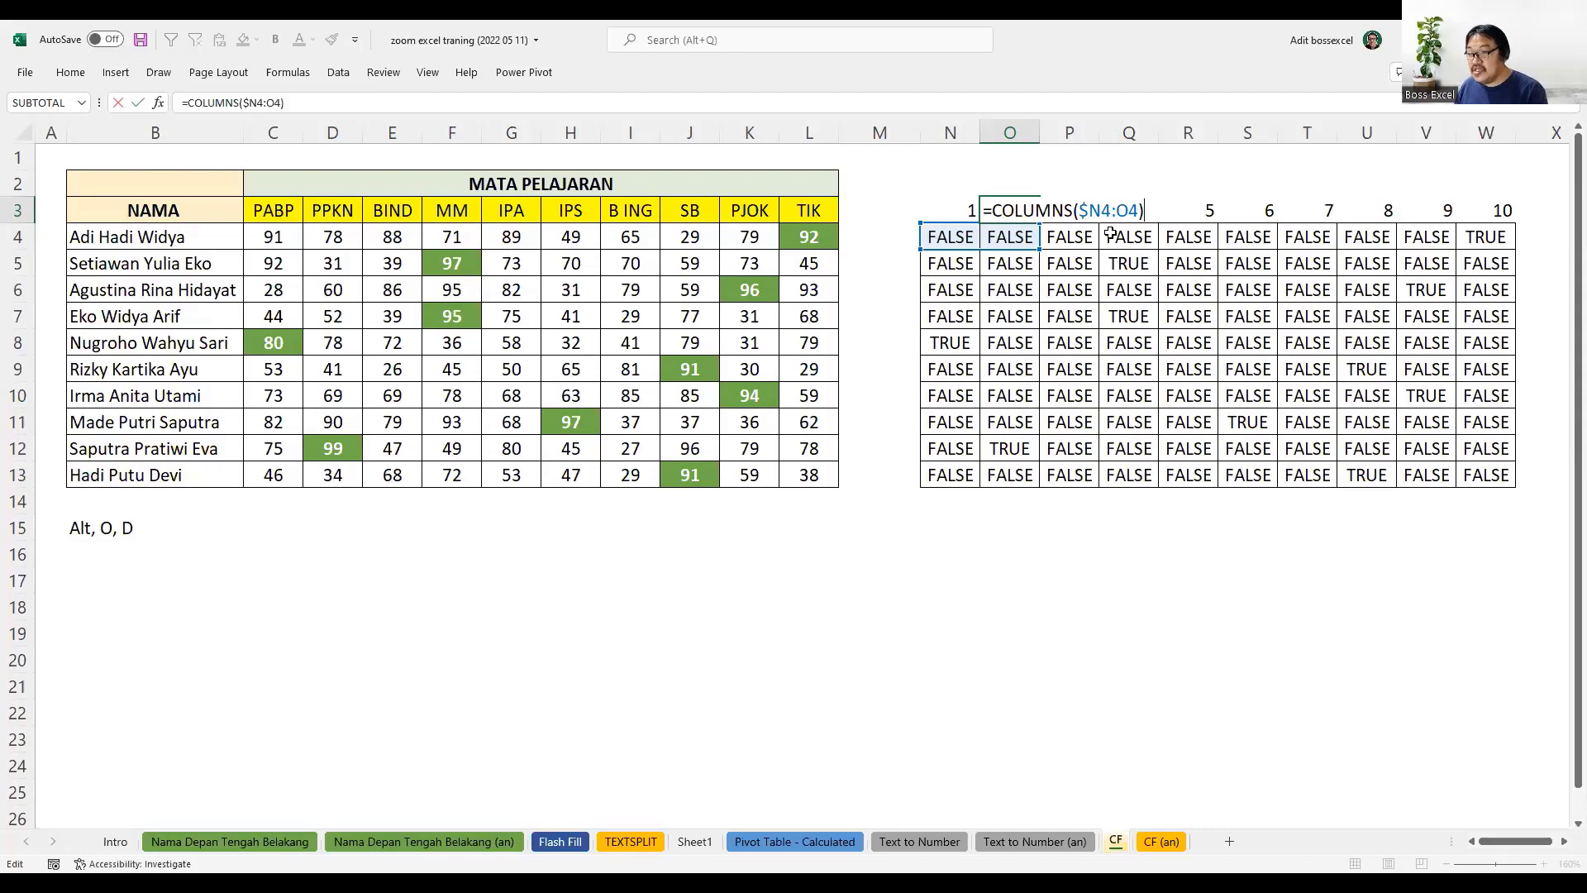
key(Escape)
click(950, 212)
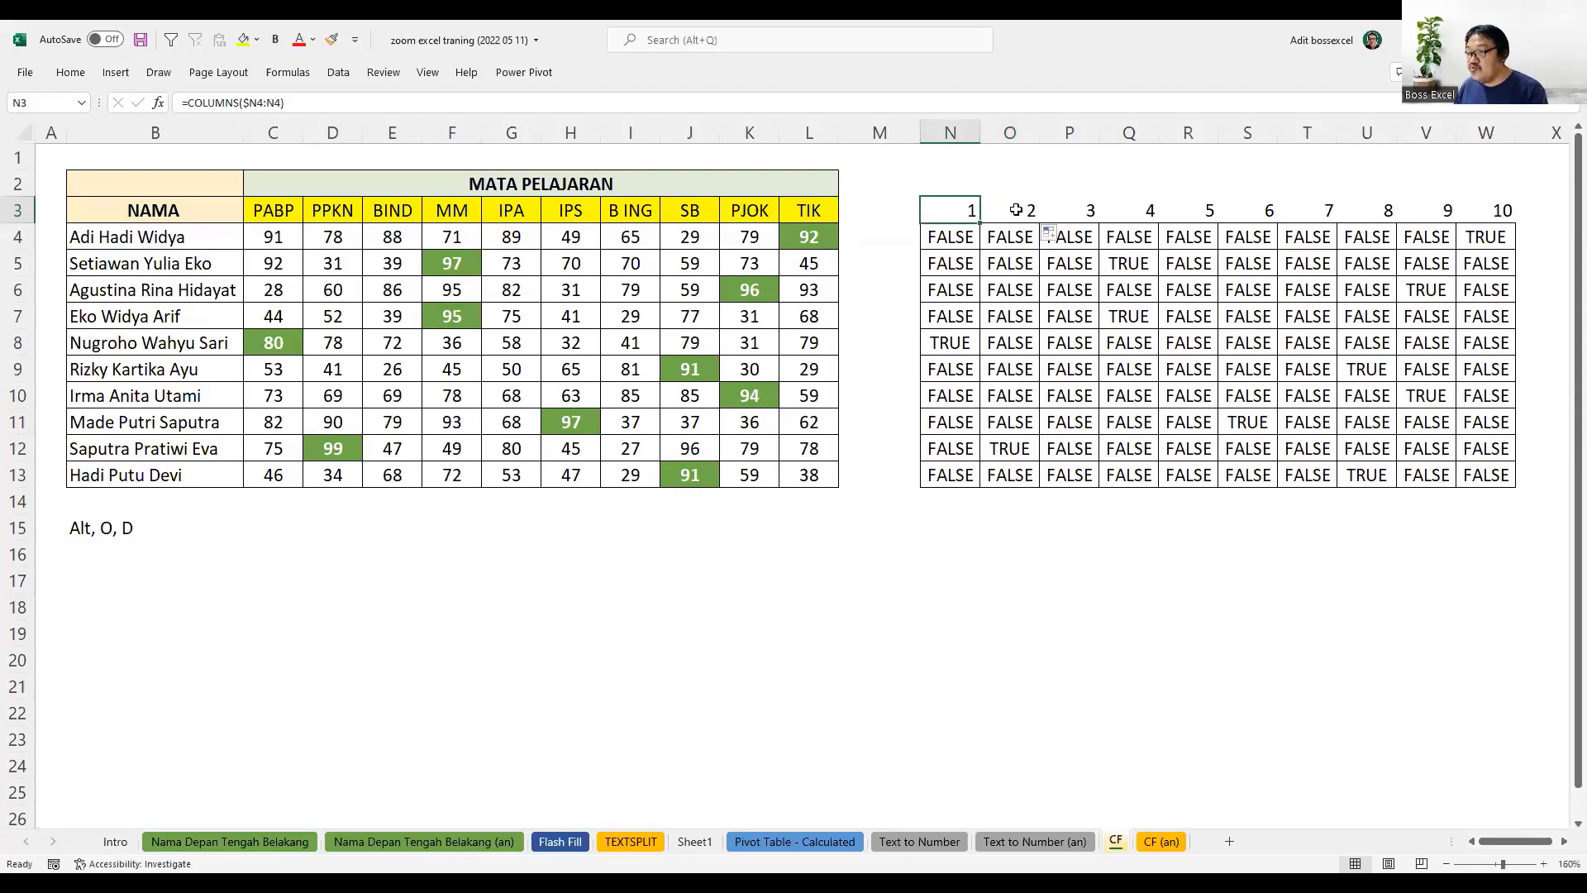
key(Right)
key(Right)
key(Right)
click(965, 215)
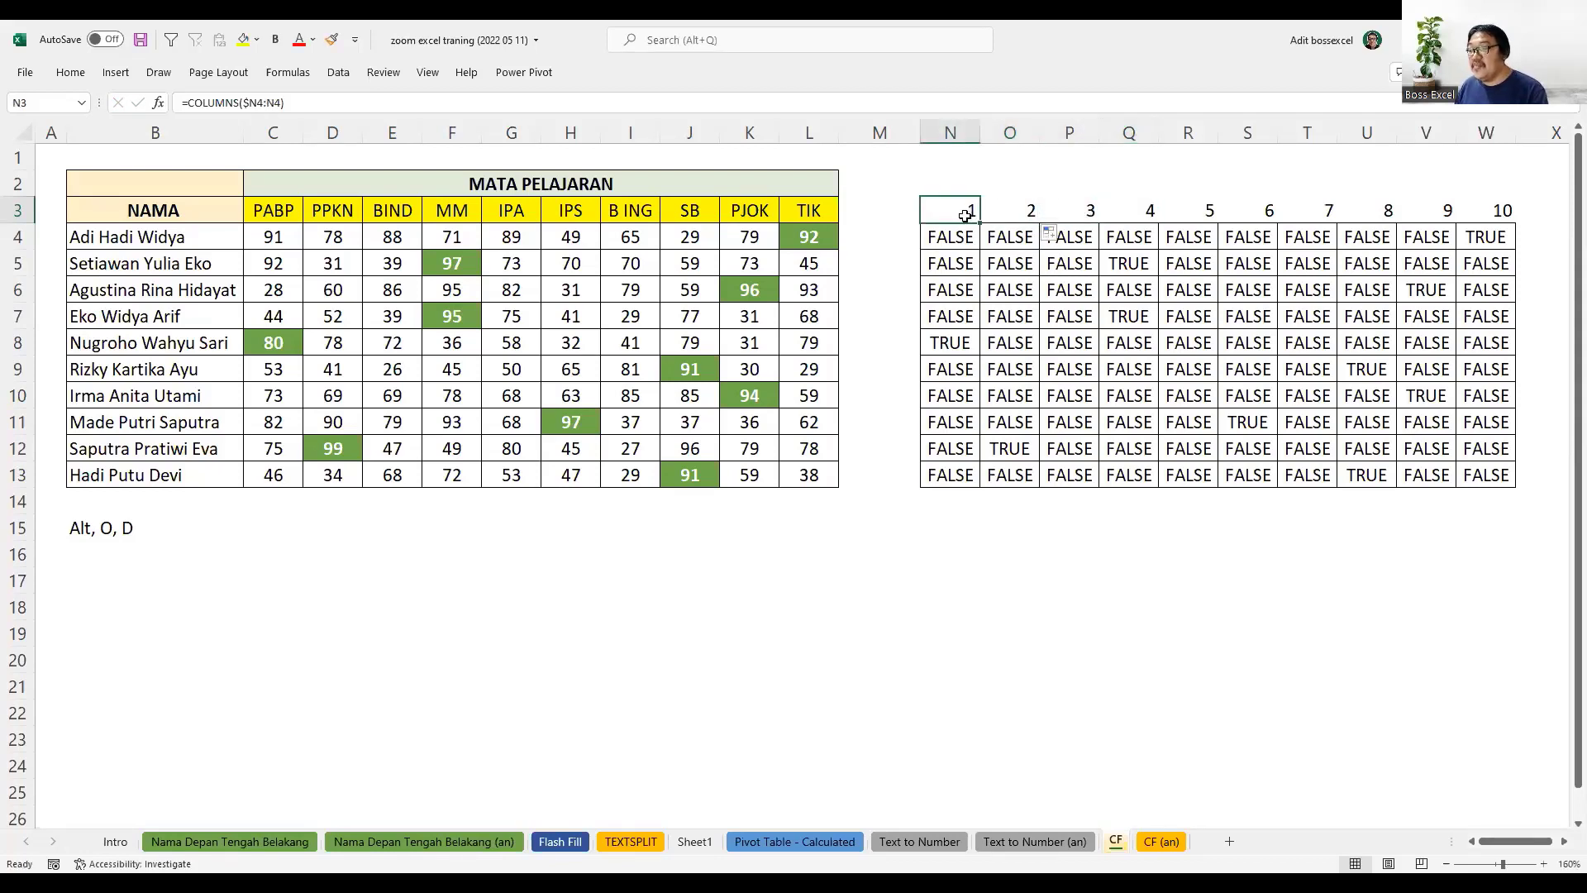